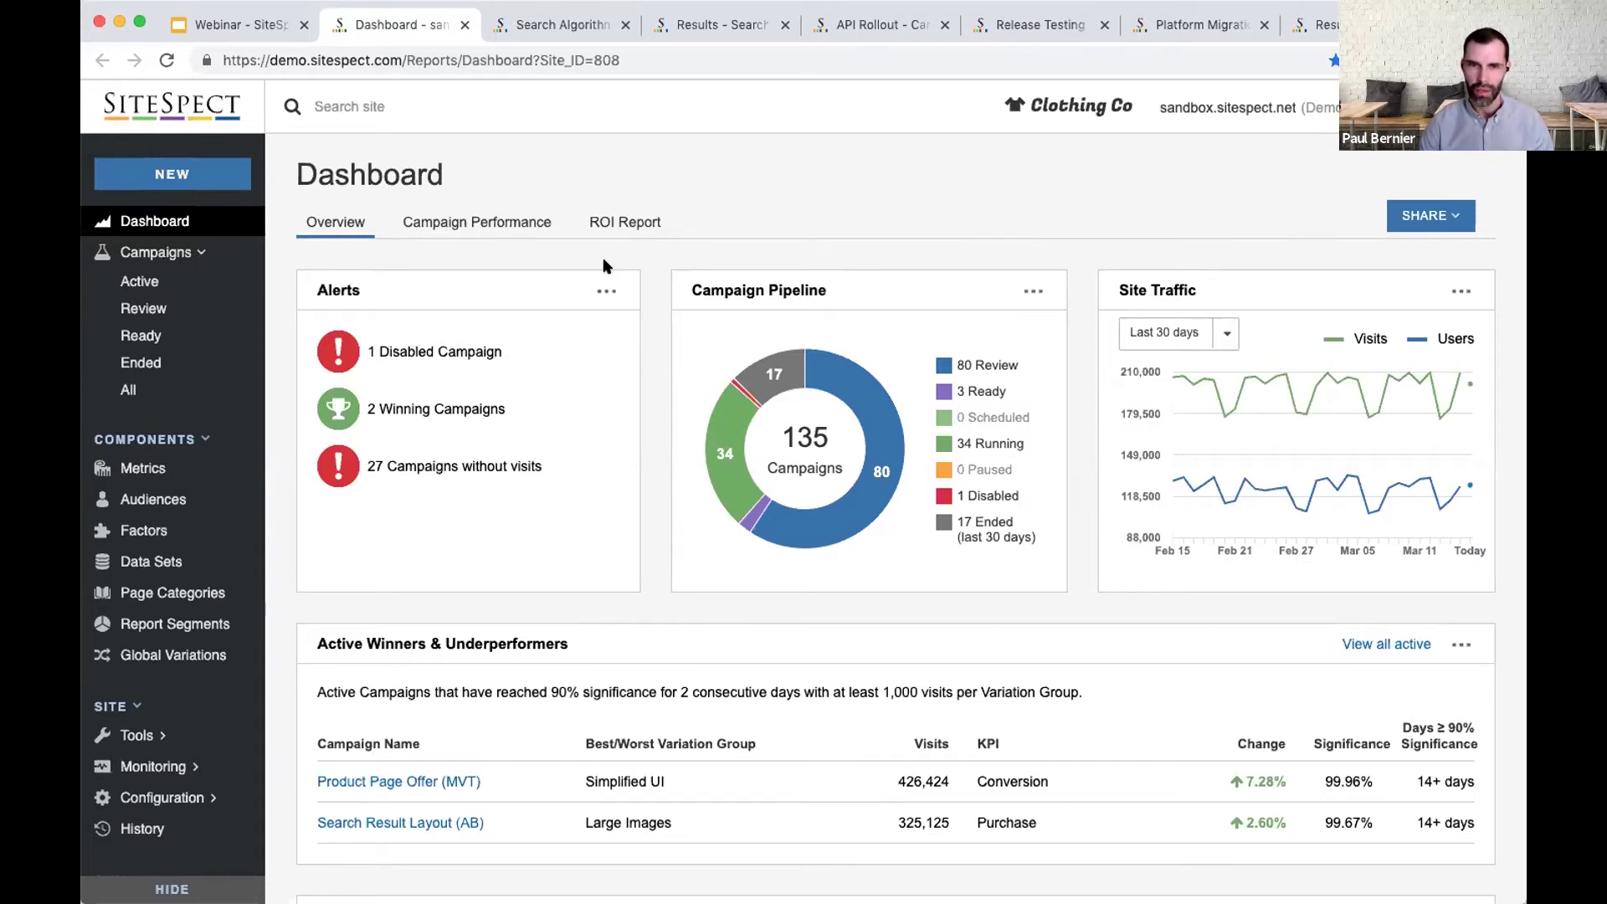
Step: Review the campaign, metric and component types available for creation, and the dashboard's active and recently ended winners and underperformers
click(221, 178)
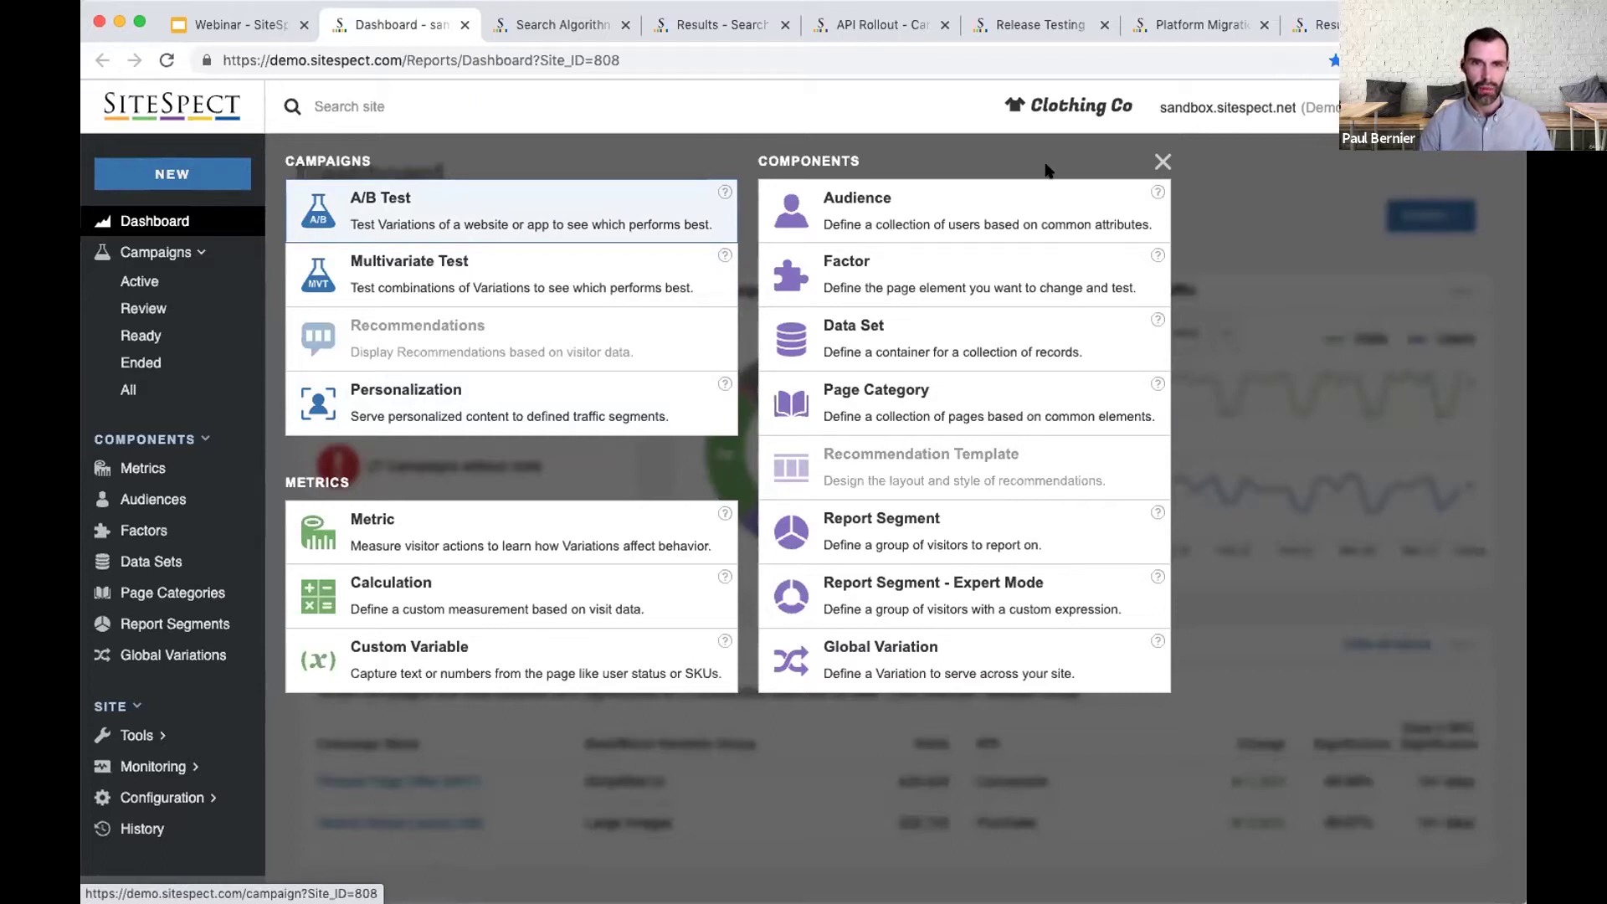
click(1160, 162)
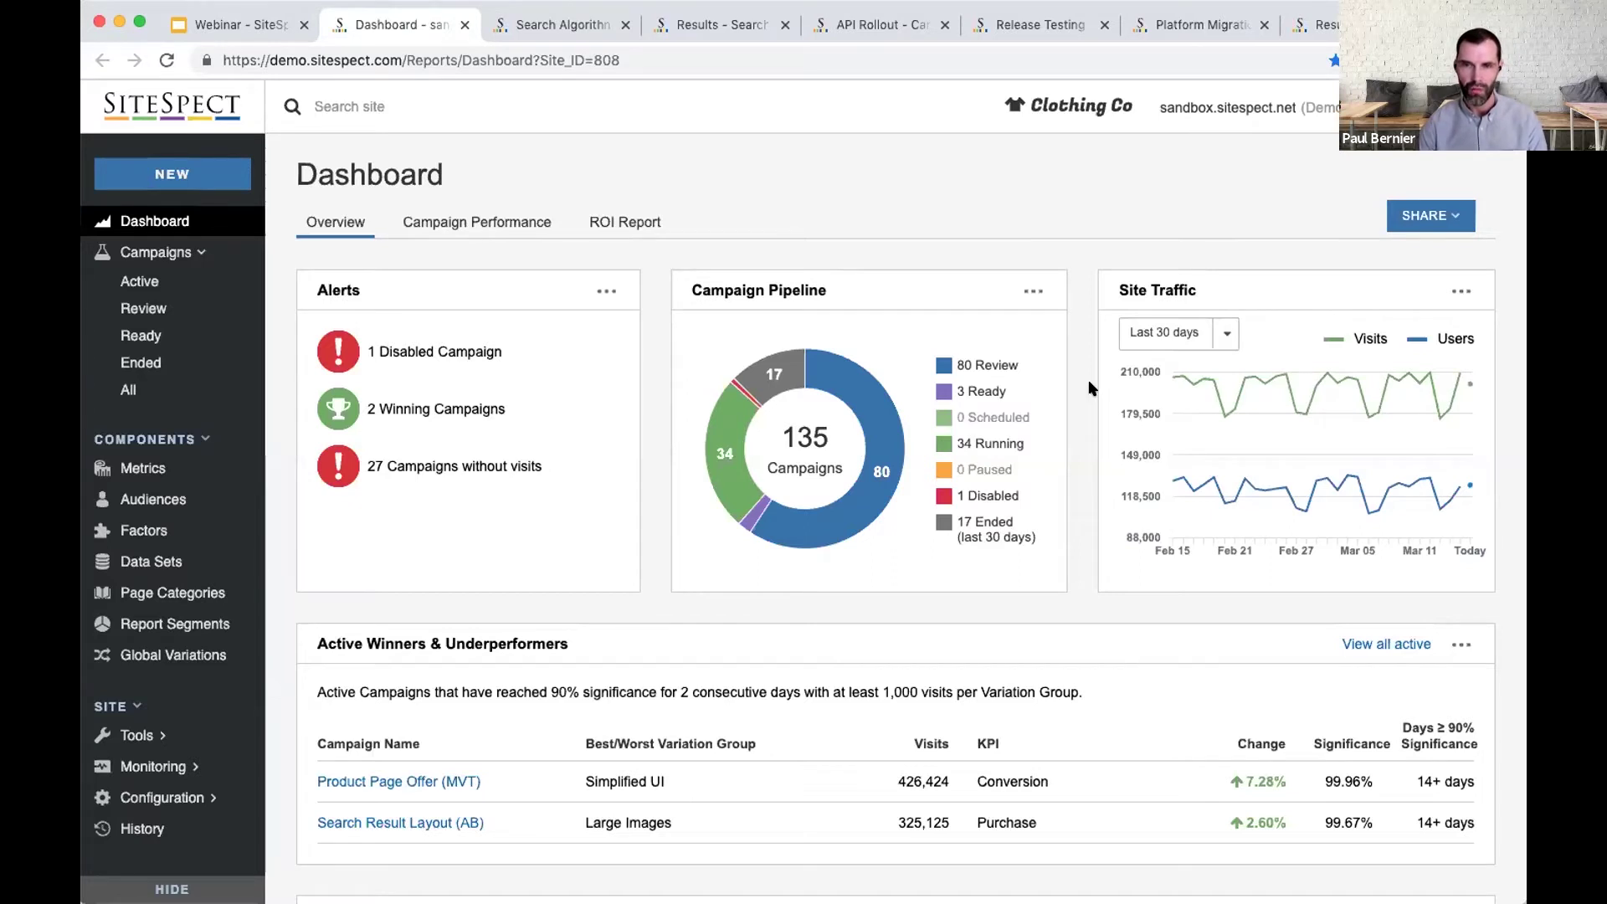
scroll(1091, 387, down, 3)
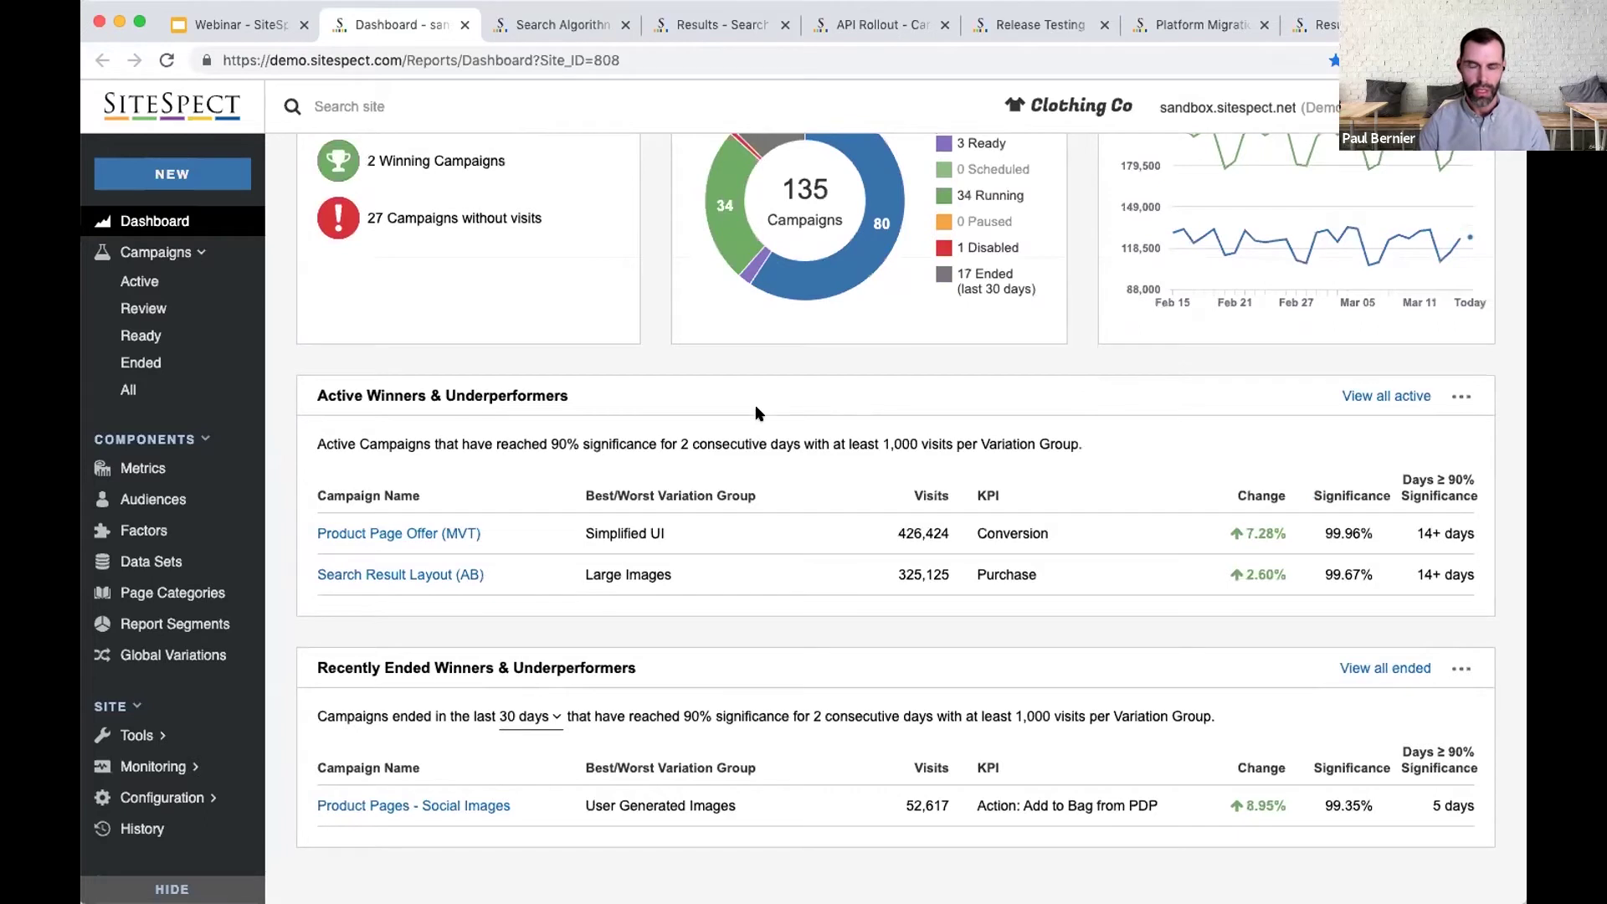
scroll(1068, 384, up, 3)
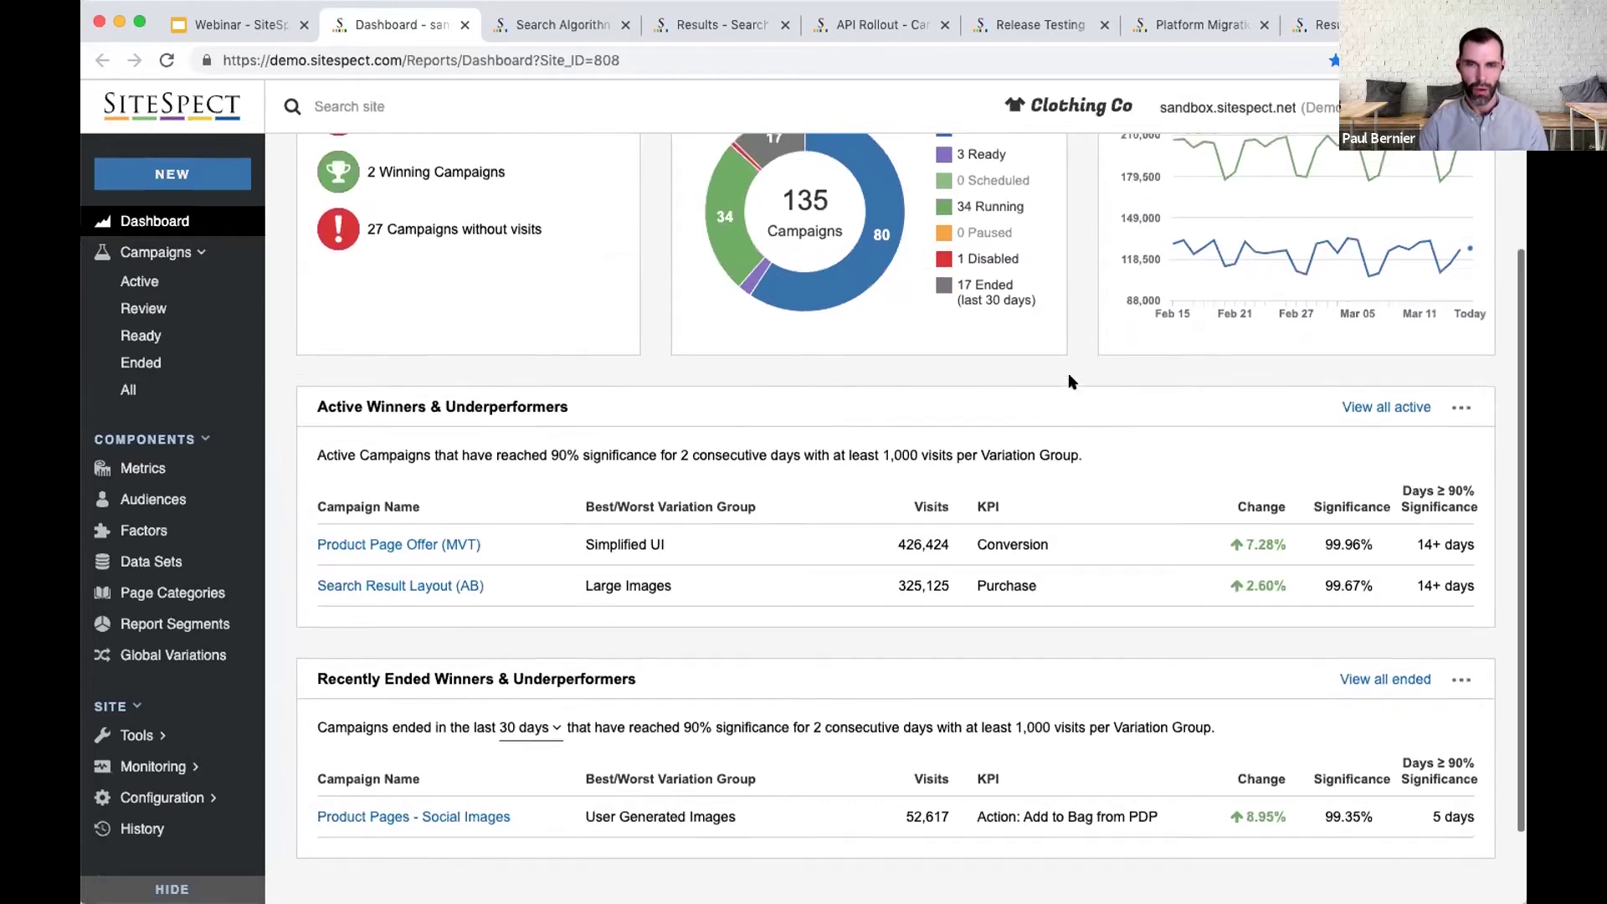
Step: Open the Search Algorithm Rollout campaign and review its general settings, including status, hypothesis, tags and preview URL
click(561, 28)
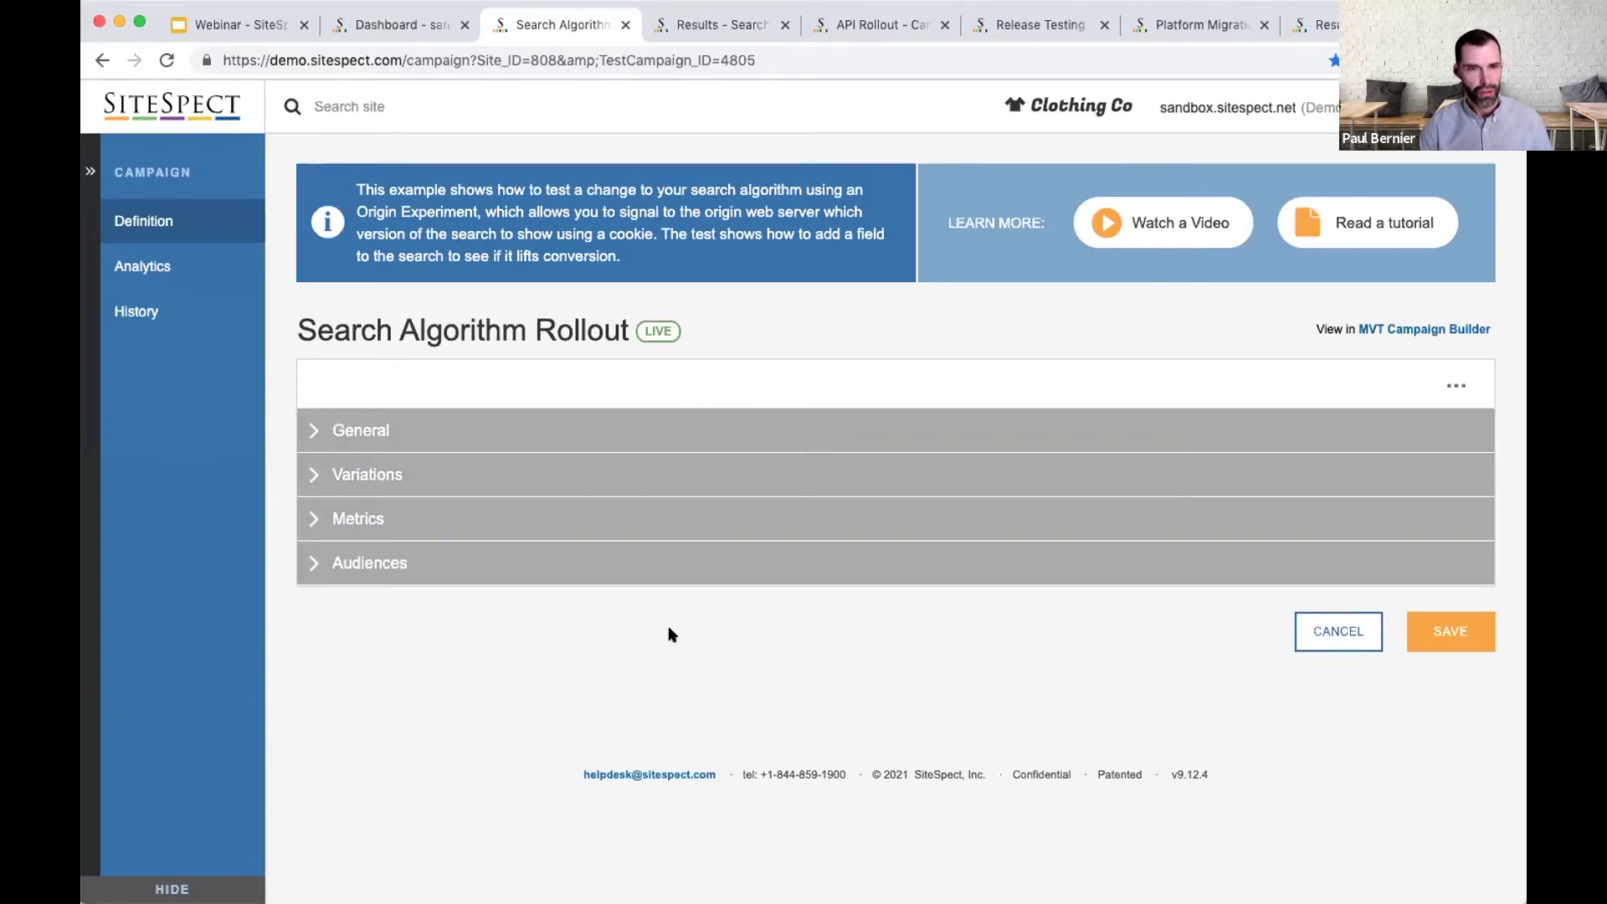
click(642, 439)
scroll(754, 351, down, 2)
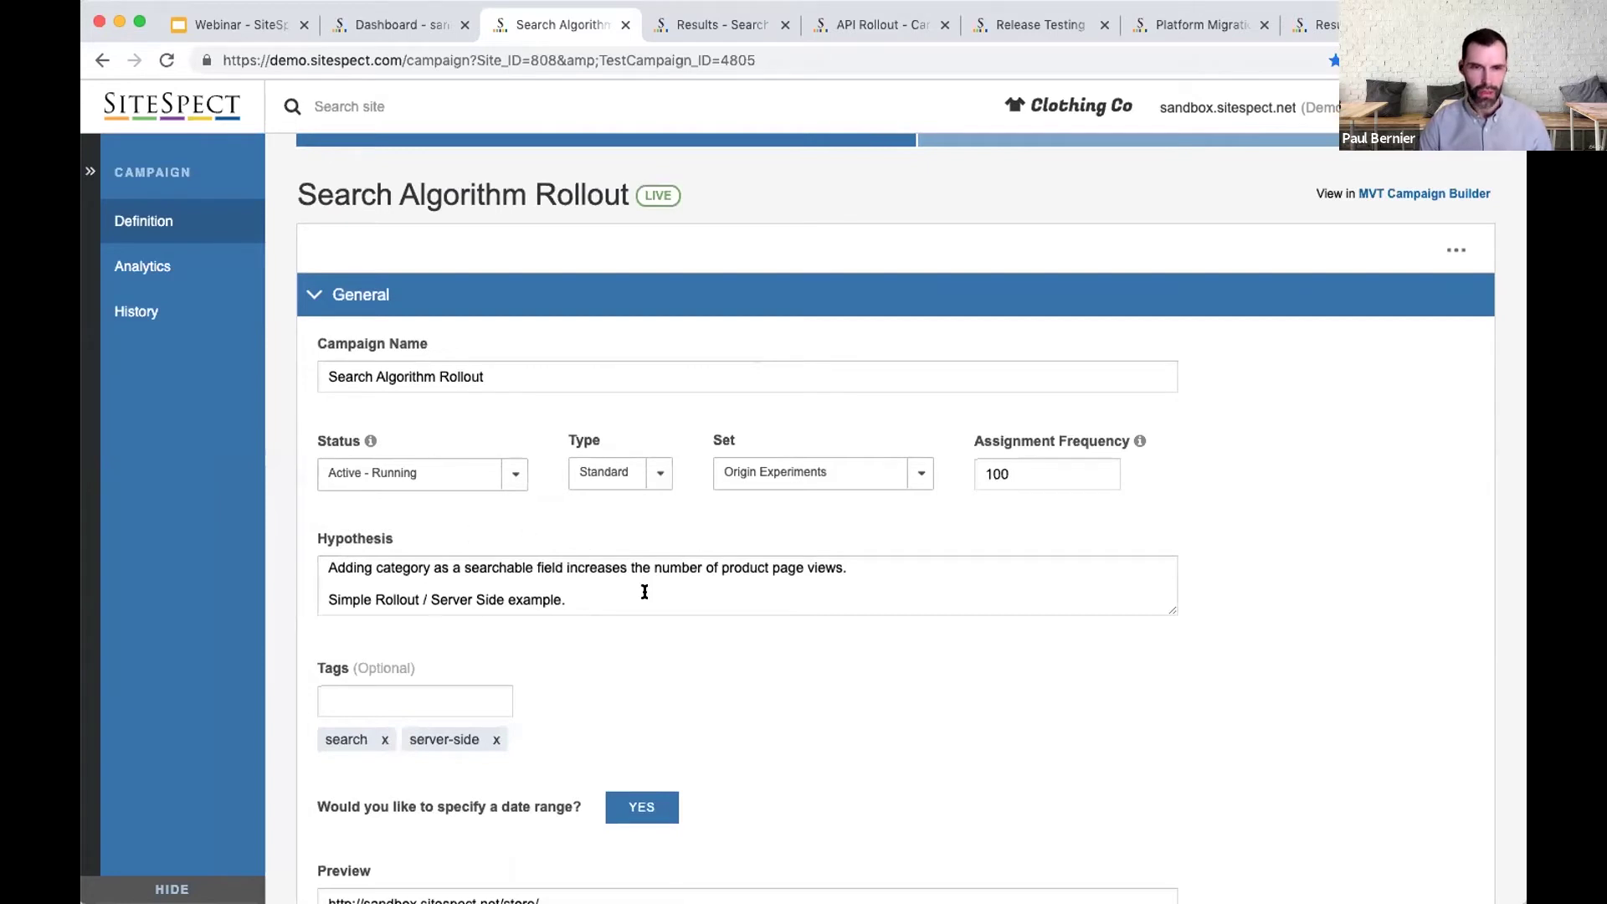
scroll(871, 682, down, 1)
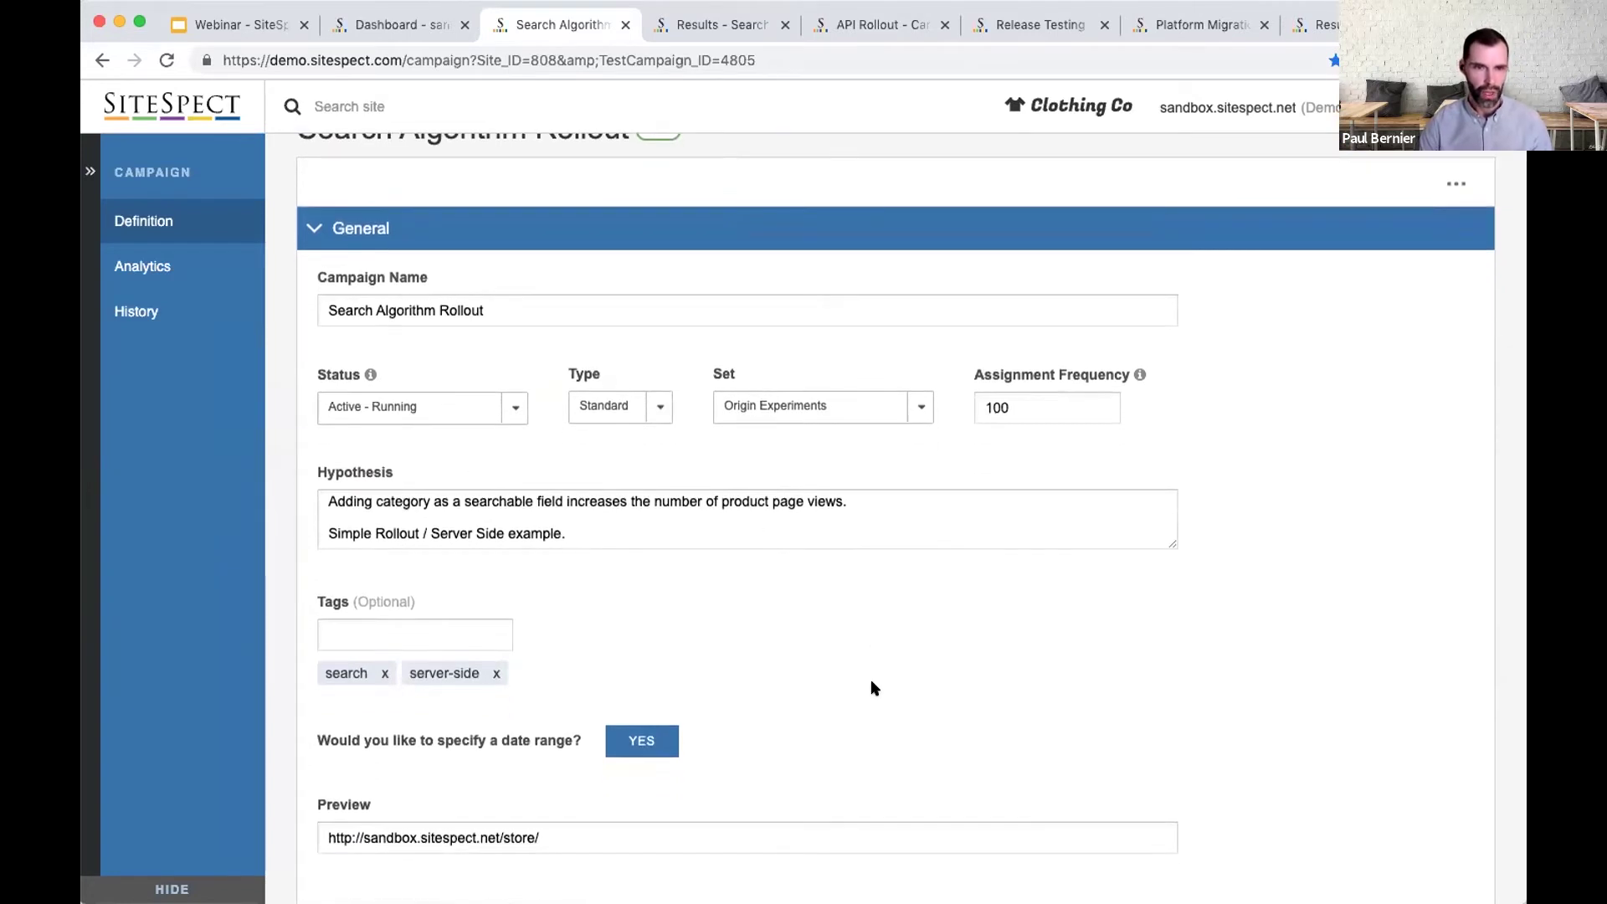
scroll(854, 675, down, 1)
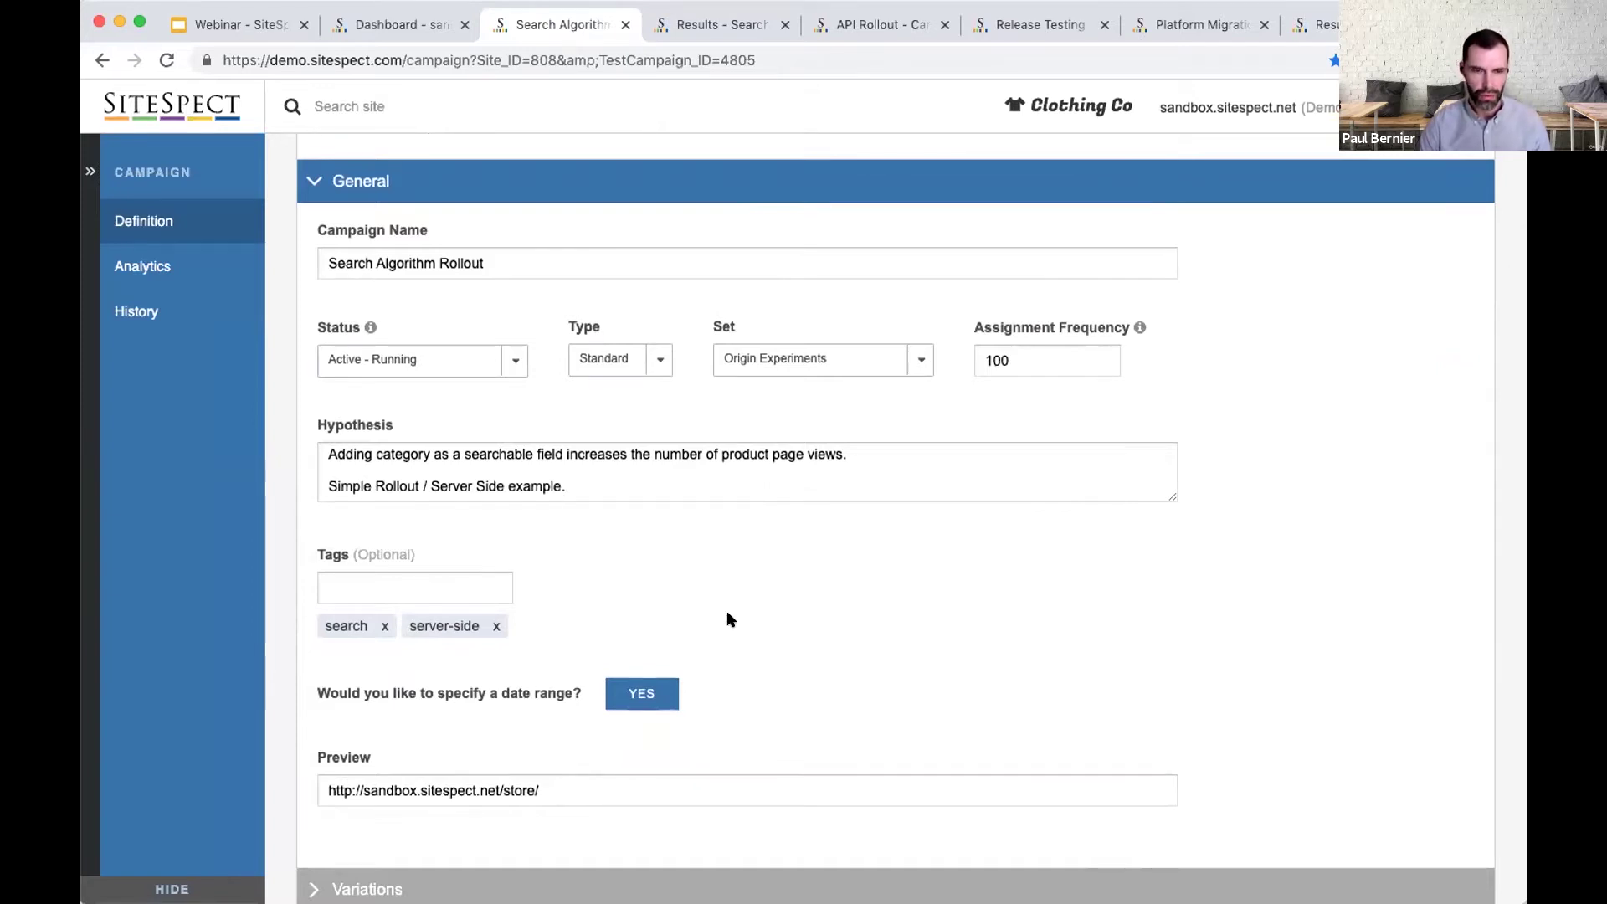
scroll(727, 620, down, 2)
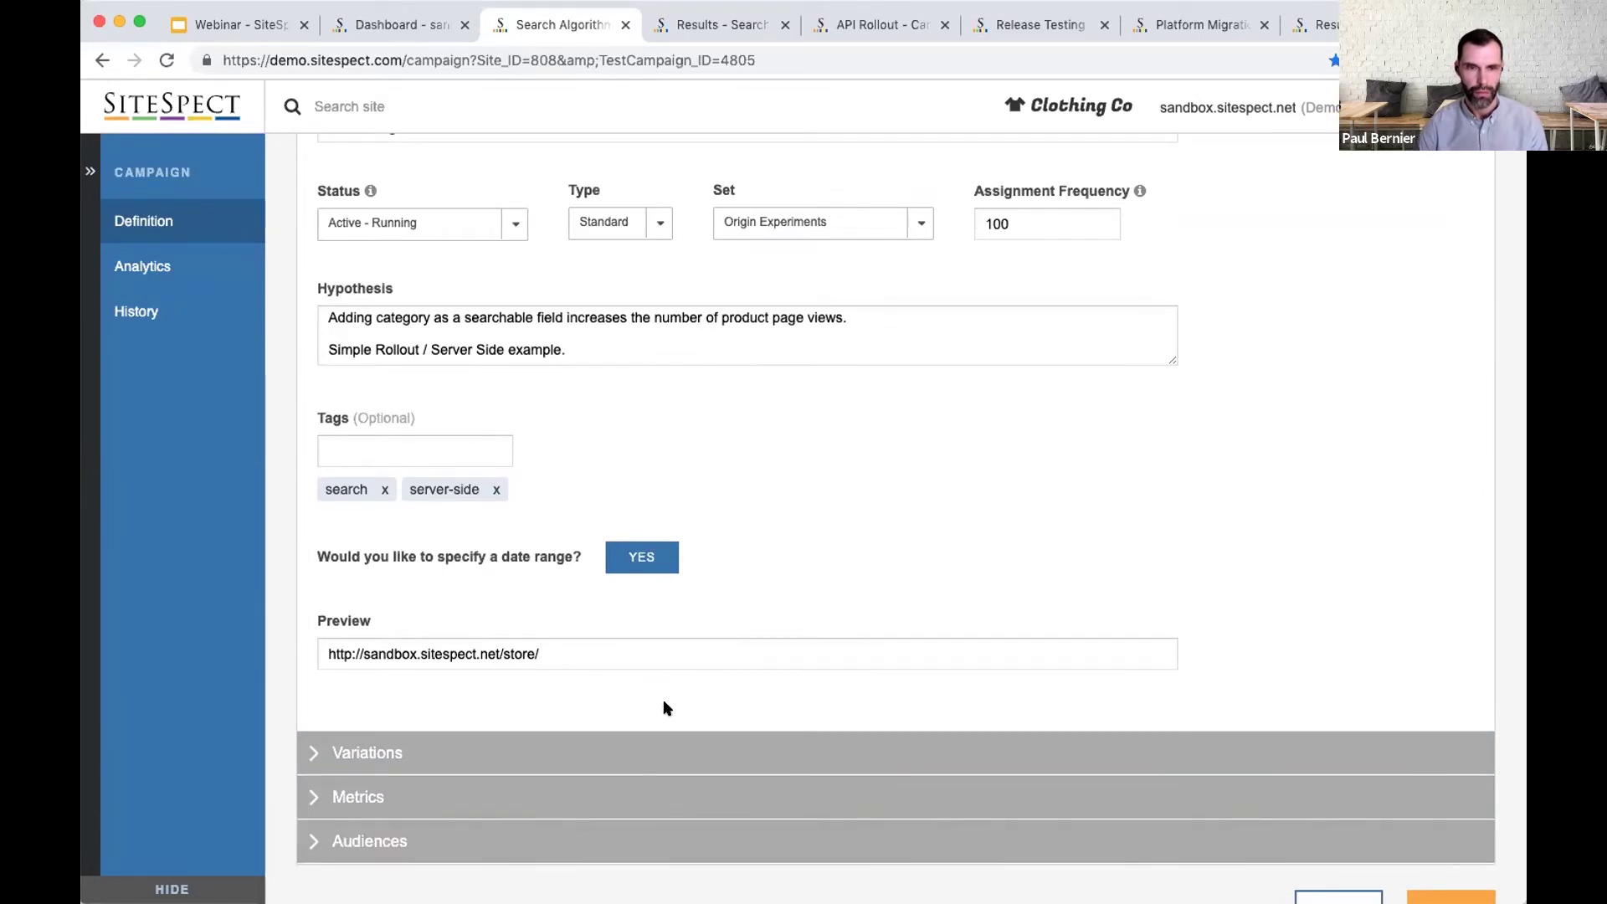
Step: Rename the Original variation group to Existing Algorithm in the campaign's variations
click(640, 747)
scroll(861, 541, down, 3)
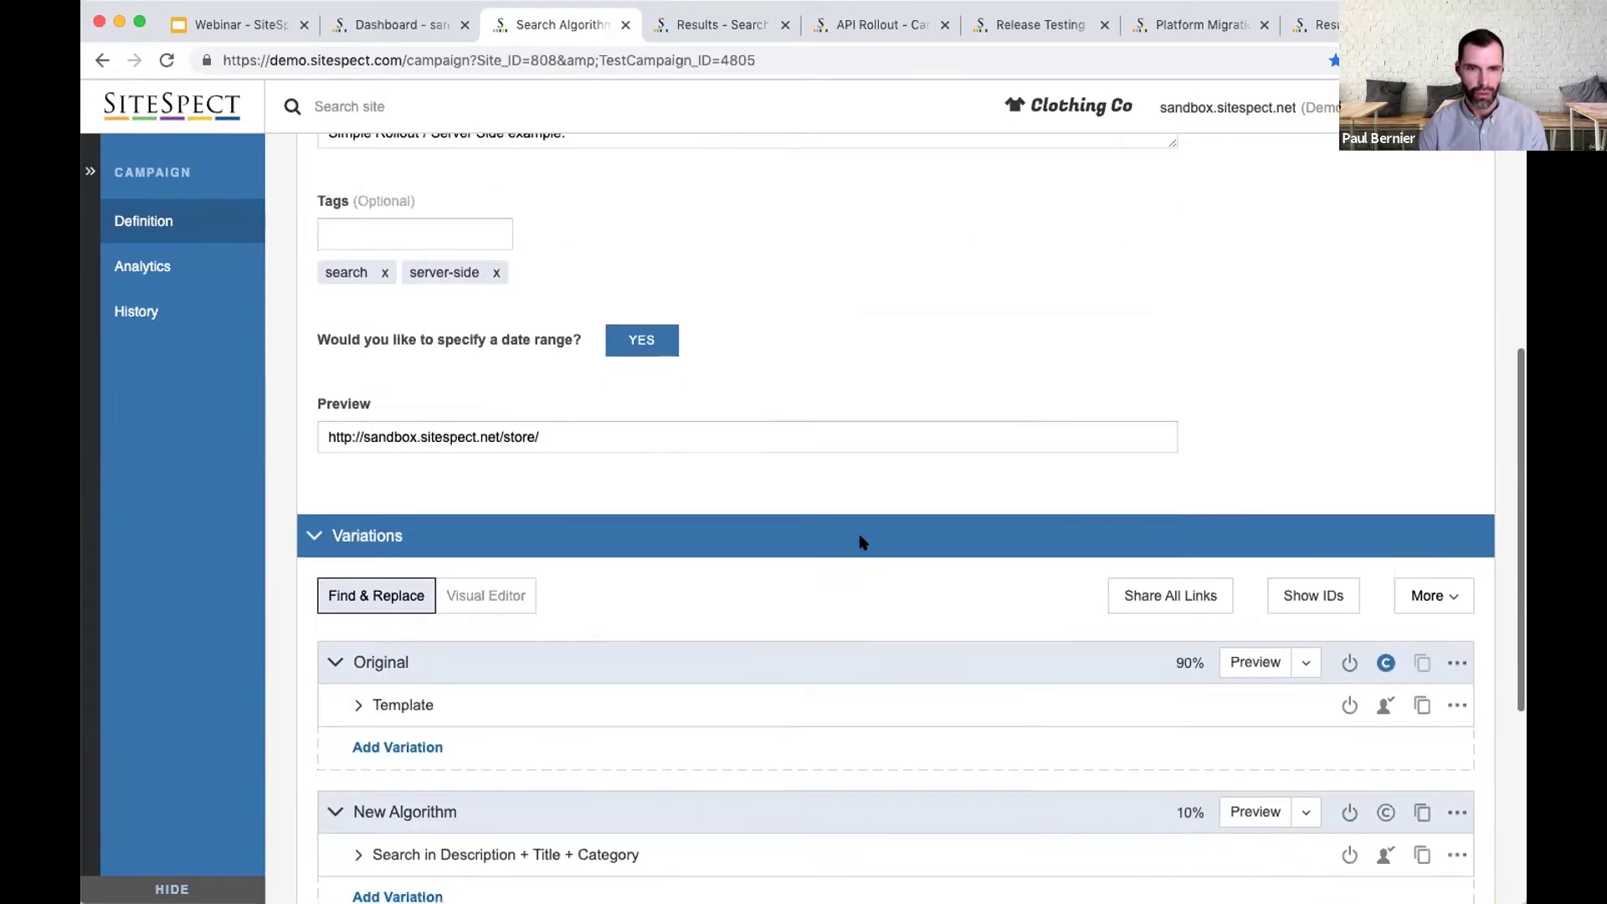
click(790, 725)
double_click(369, 651)
text(Existing Algorithm)
key(Return)
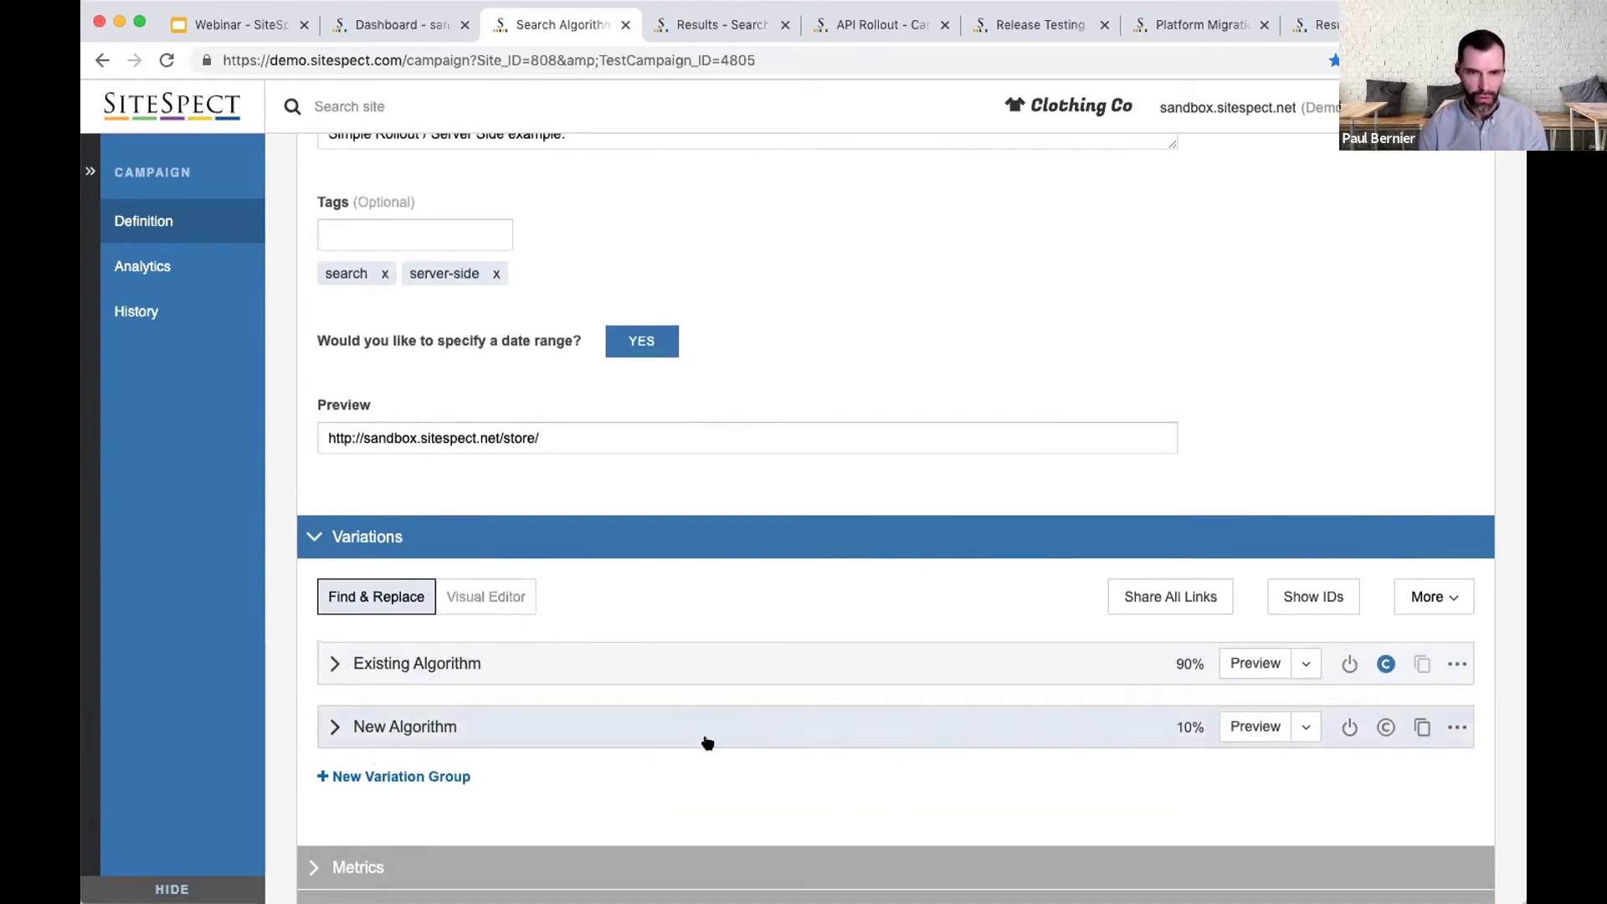
Step: Preview the Existing Algorithm variation group and search the store for phones
click(1256, 663)
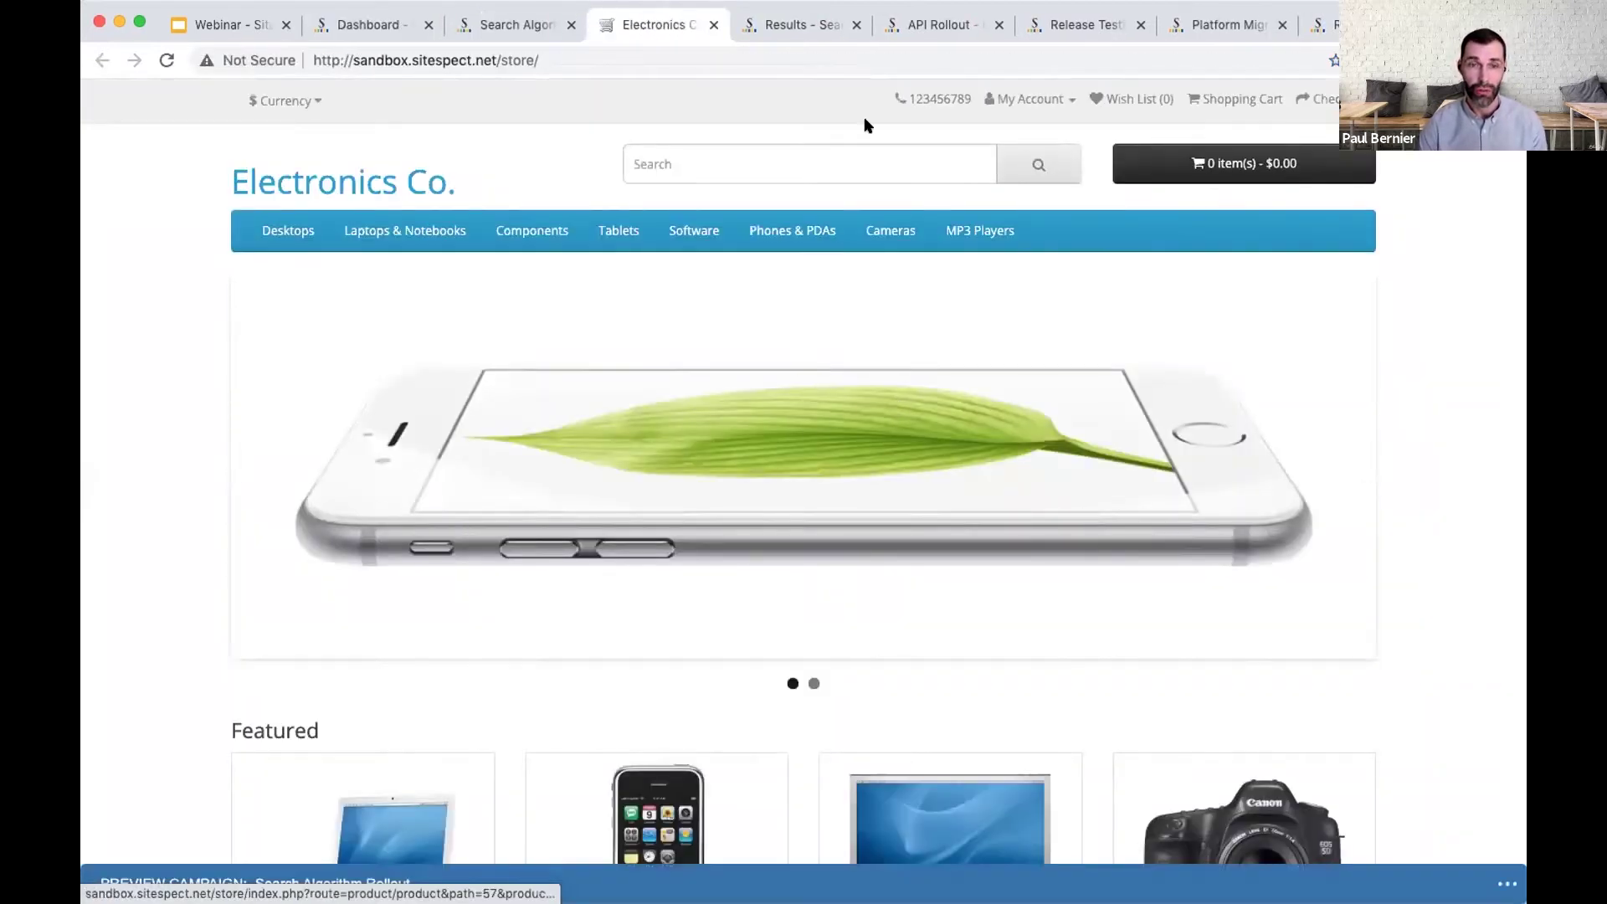
click(815, 159)
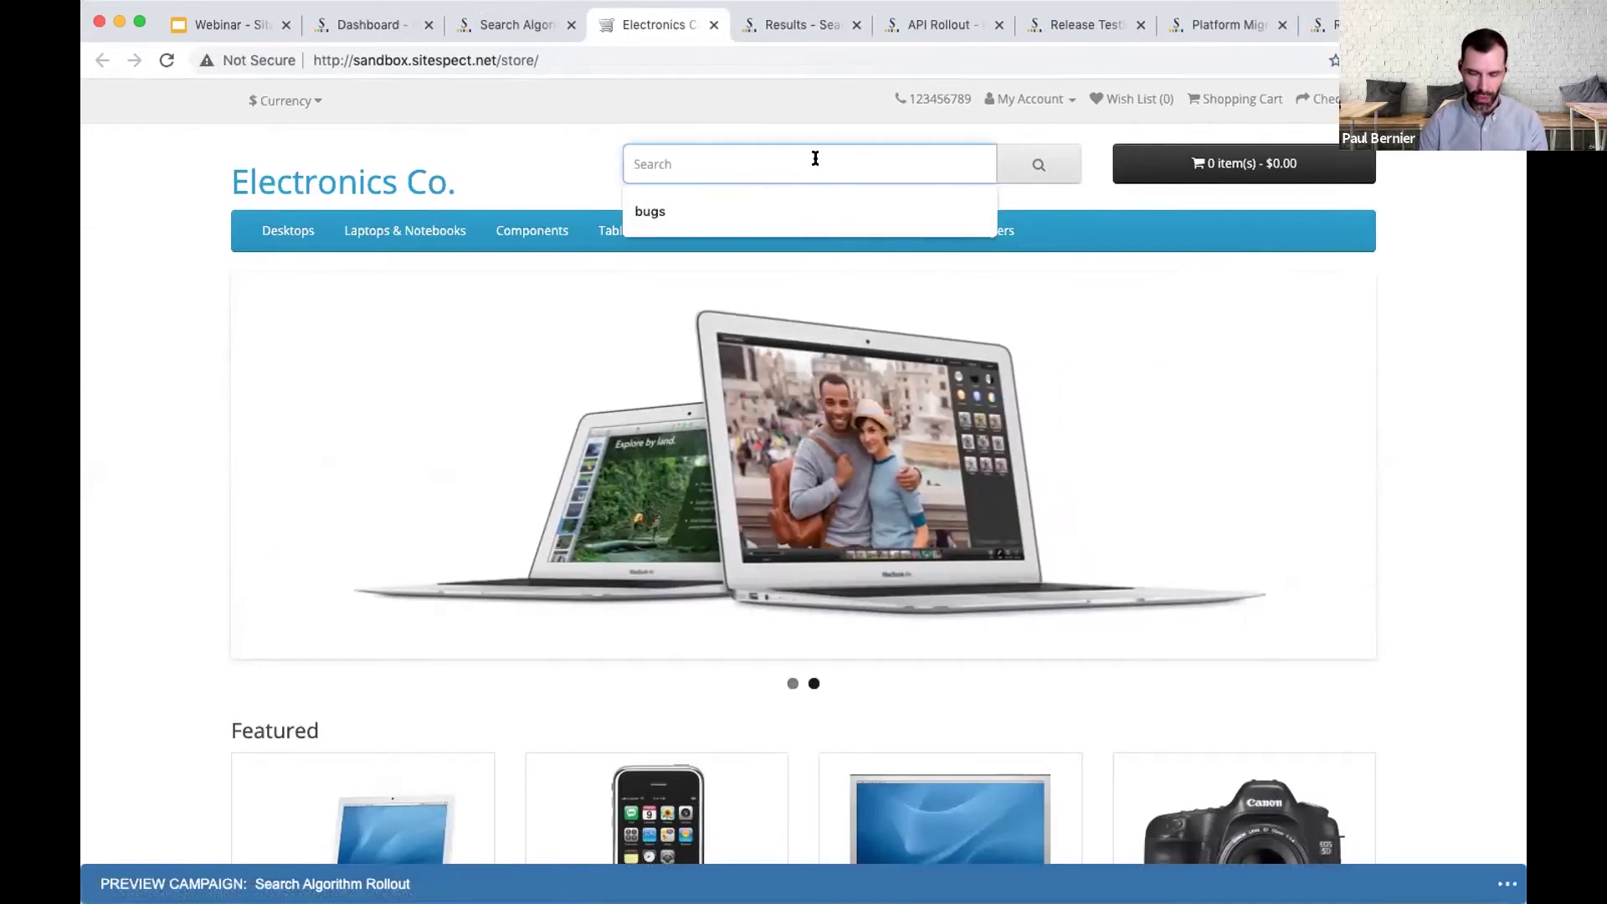
text(phones)
click(1028, 161)
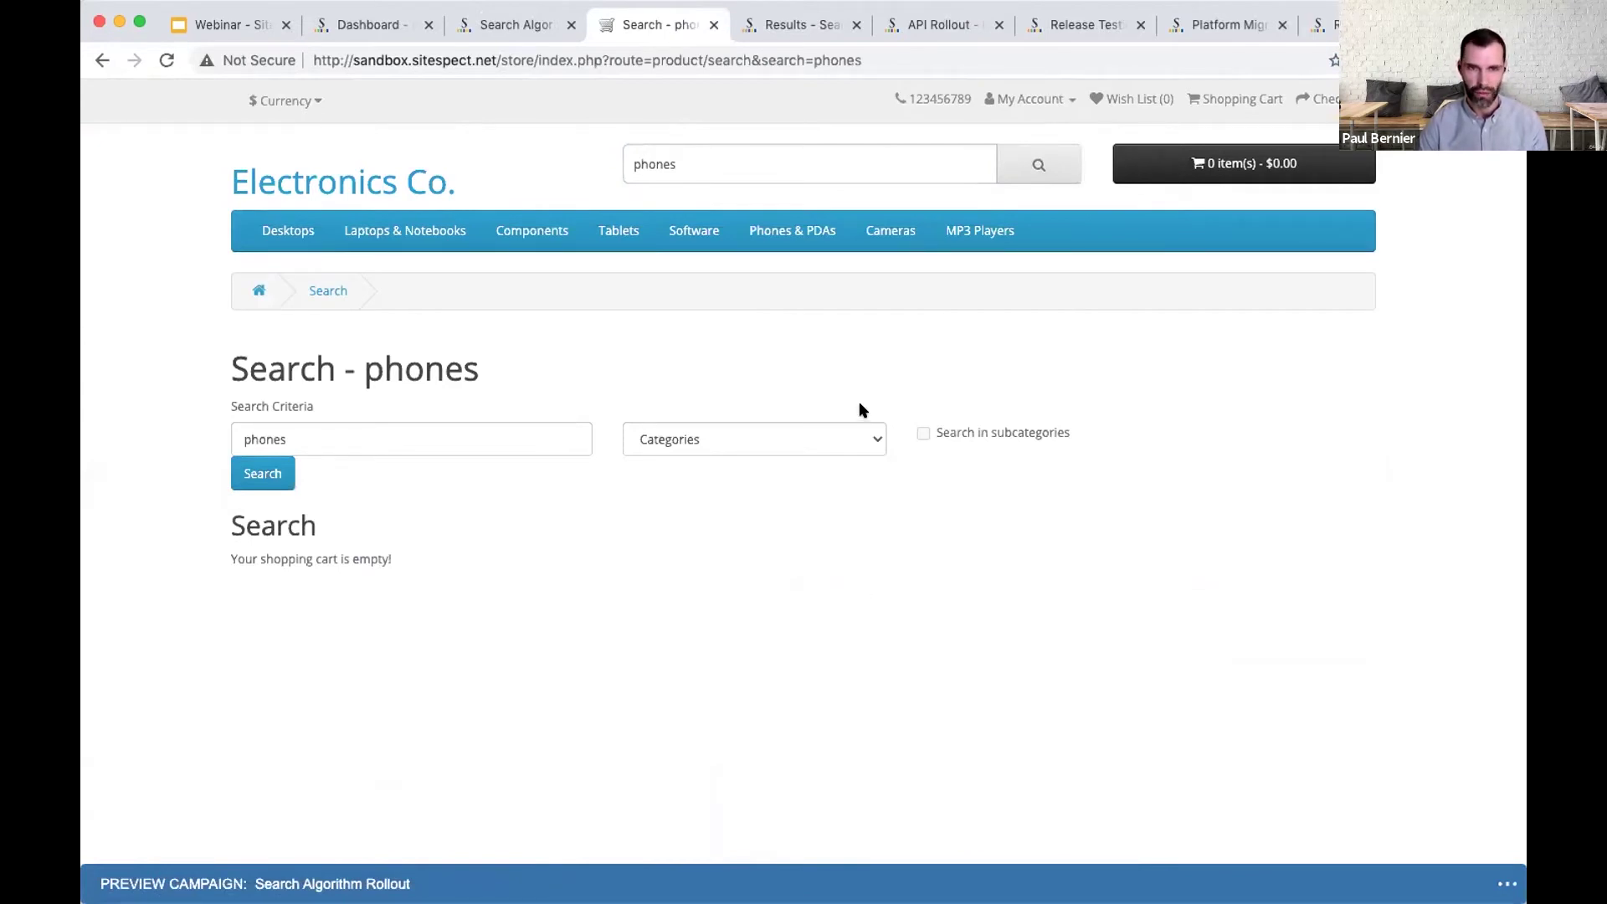
Step: Preview the New Algorithm variation group from the campaign, search the store for phones and look through the products
click(531, 25)
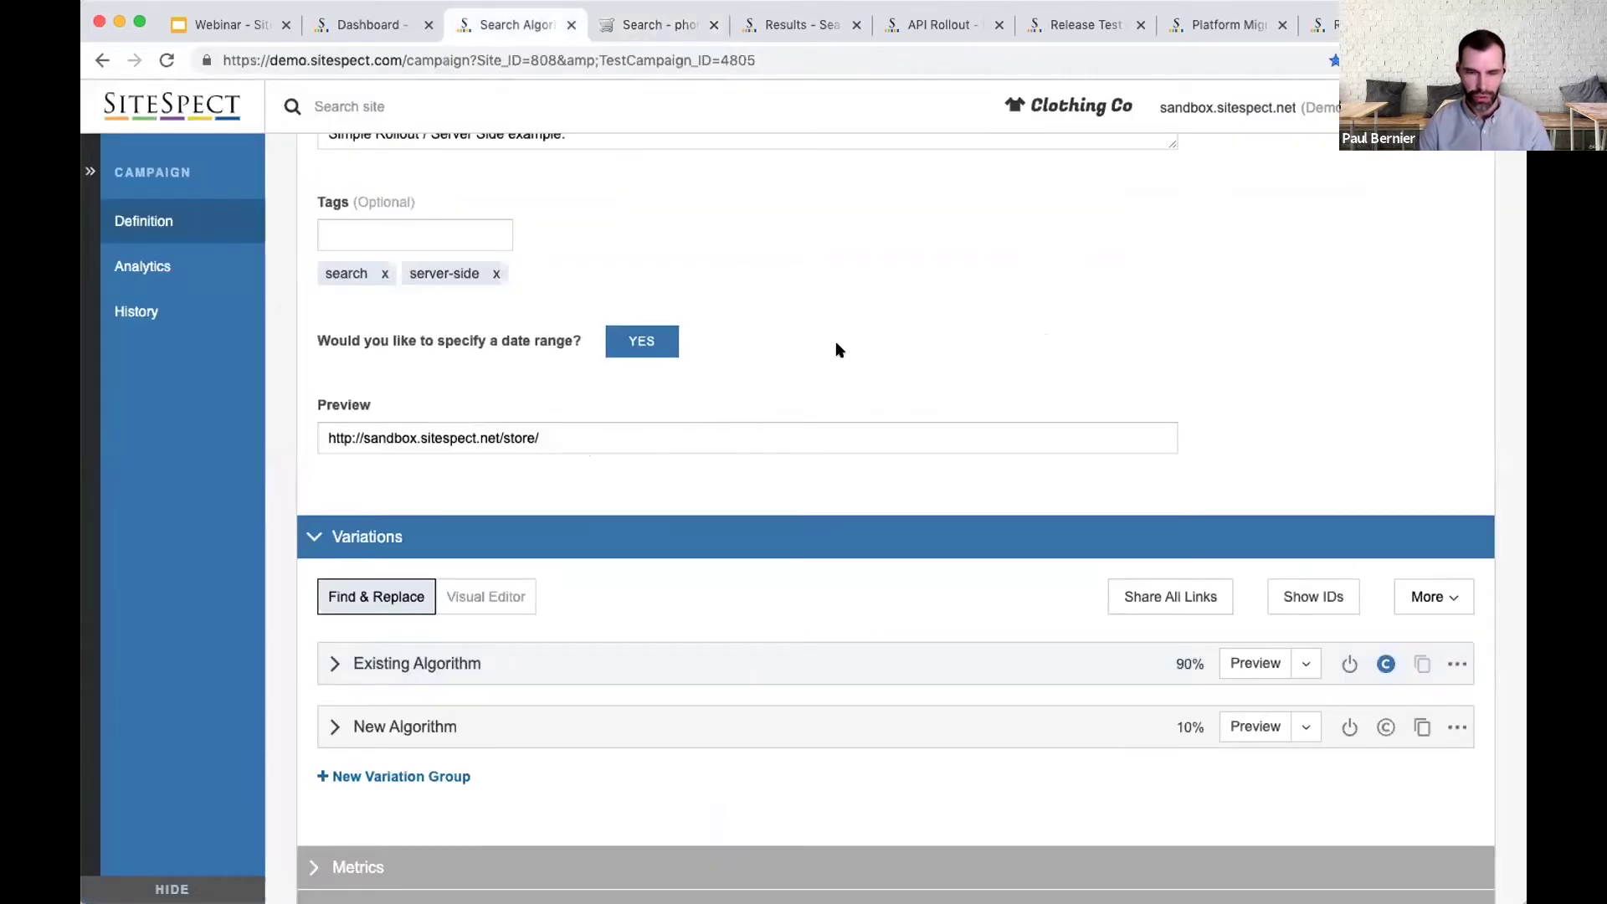
click(1240, 737)
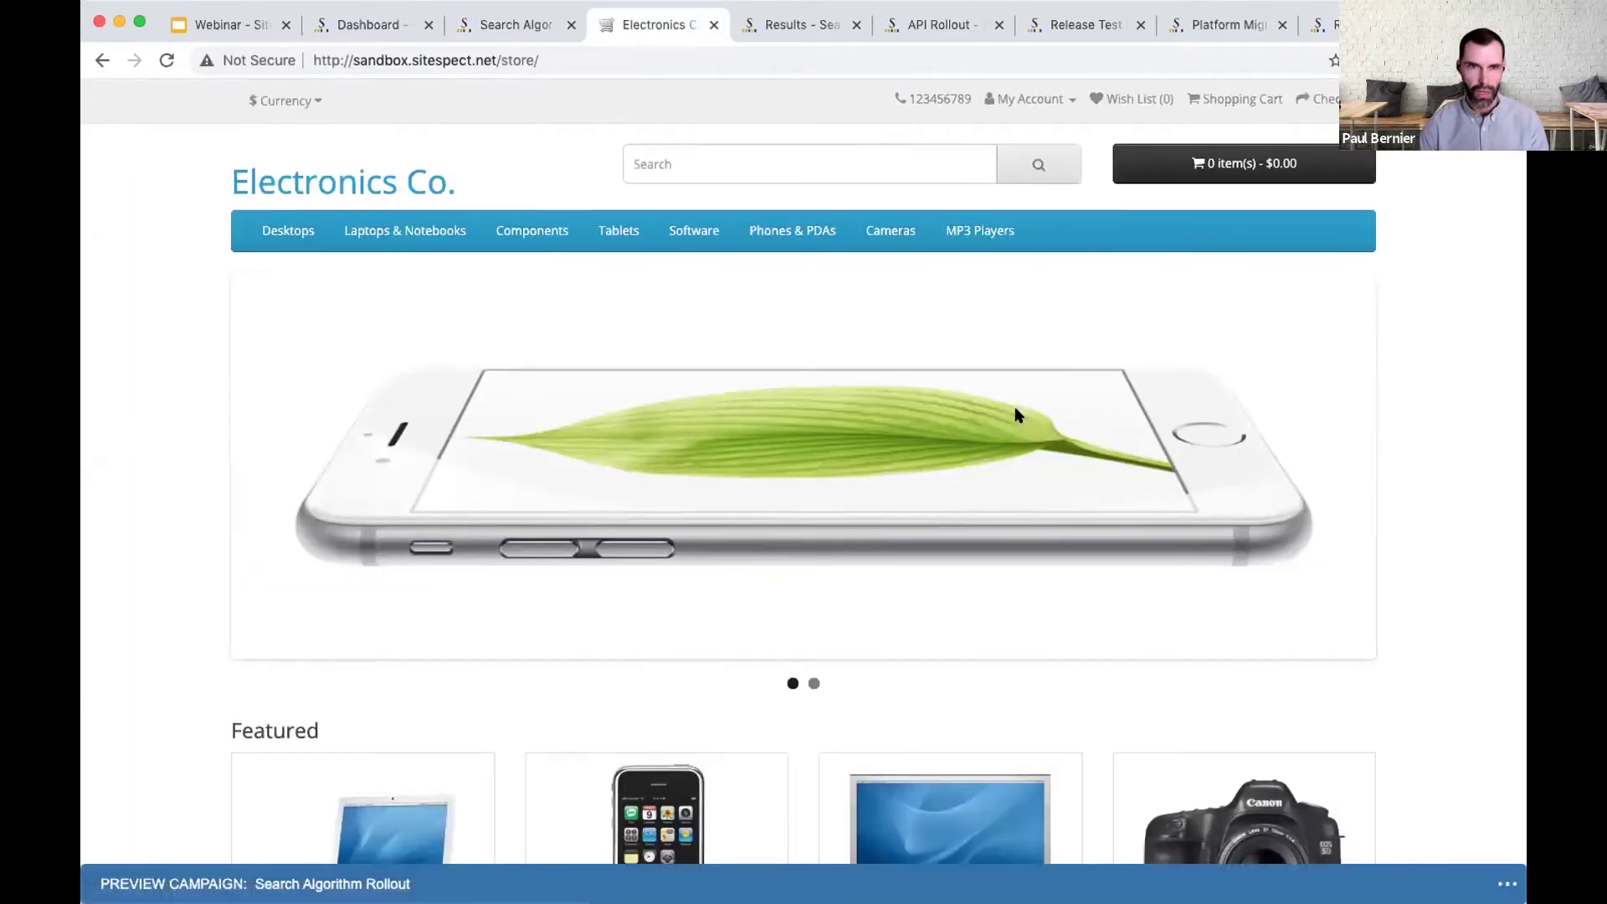
click(837, 167)
text(phones)
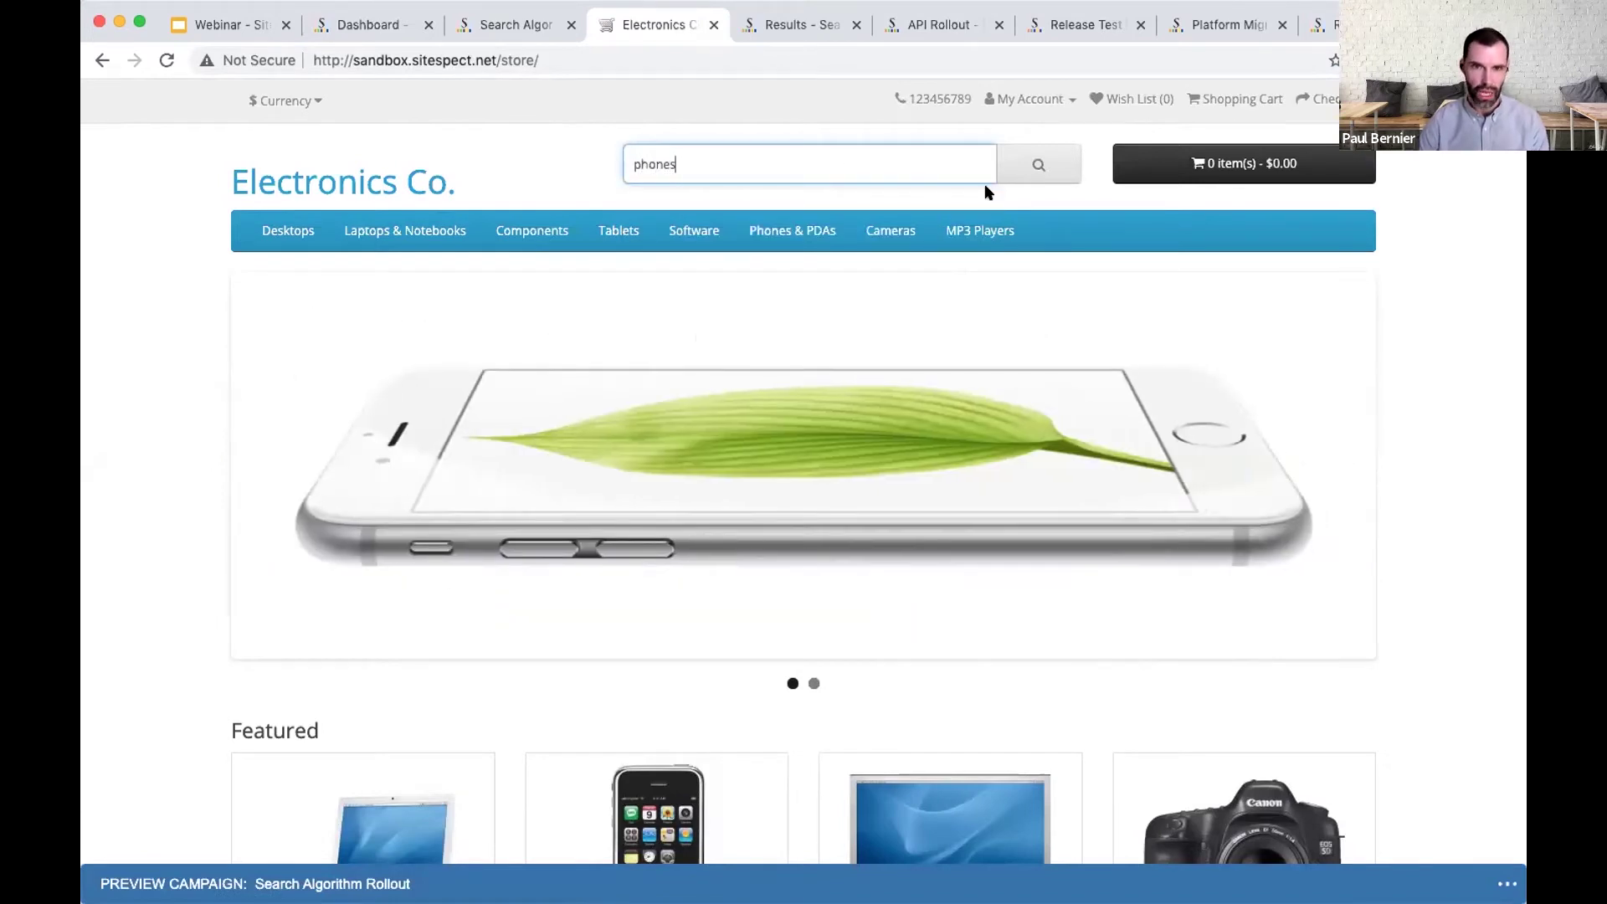
click(1040, 177)
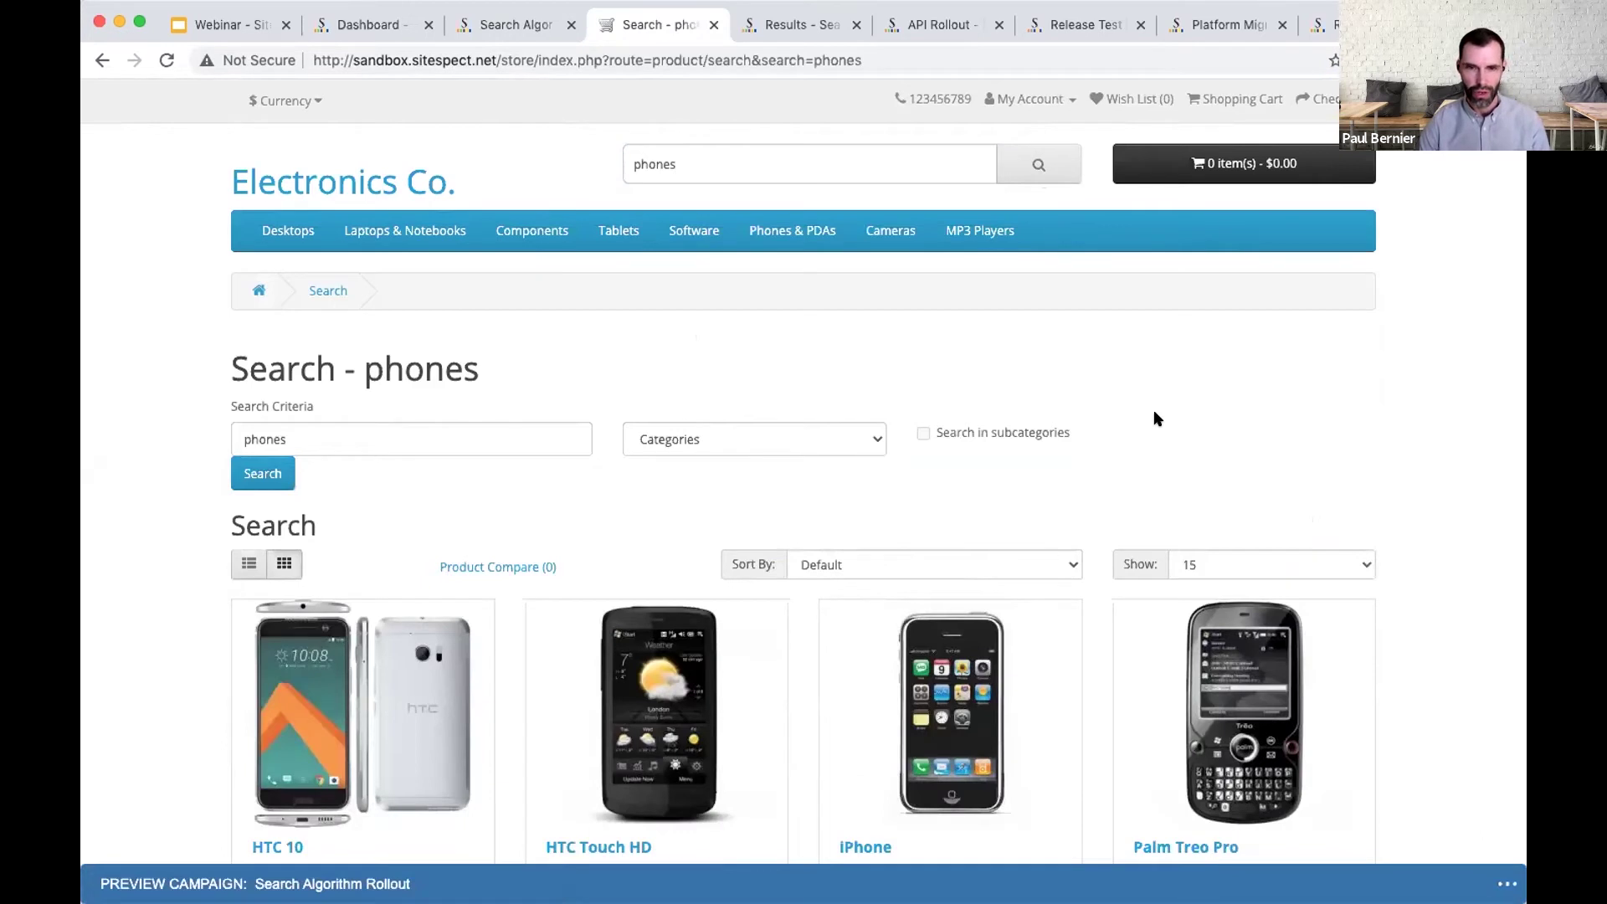
scroll(1153, 419, down, 3)
scroll(1154, 419, up, 2)
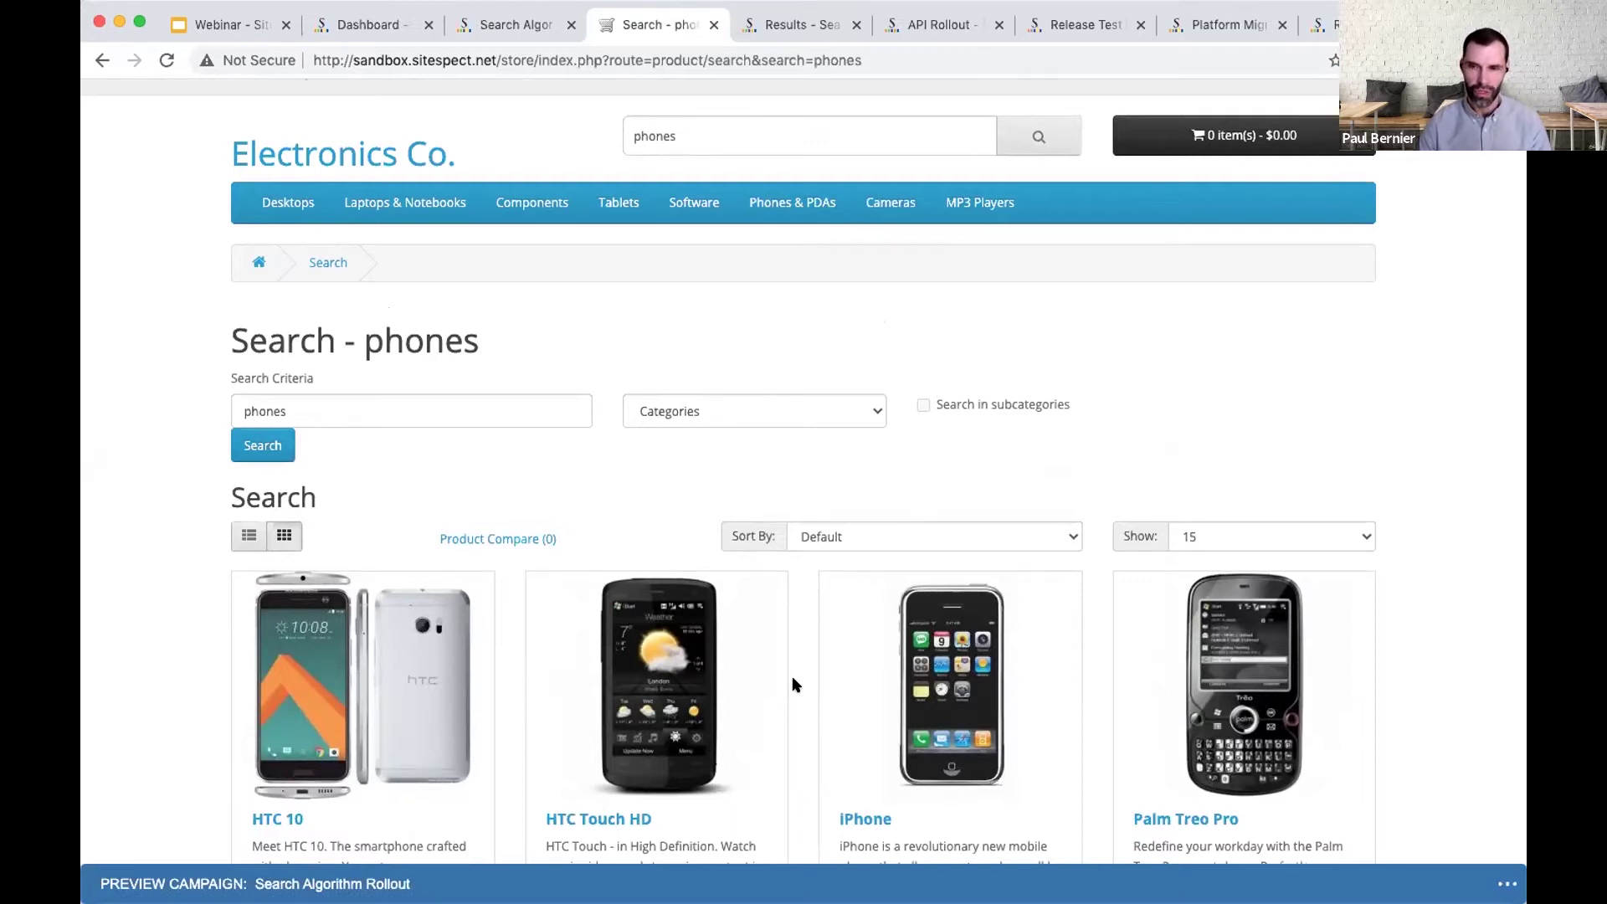
Step: Examine New Algorithm's search cookie value in the preview diagnostics, then consult the Advanced Feature Flagging slide in the webinar presentation
click(757, 879)
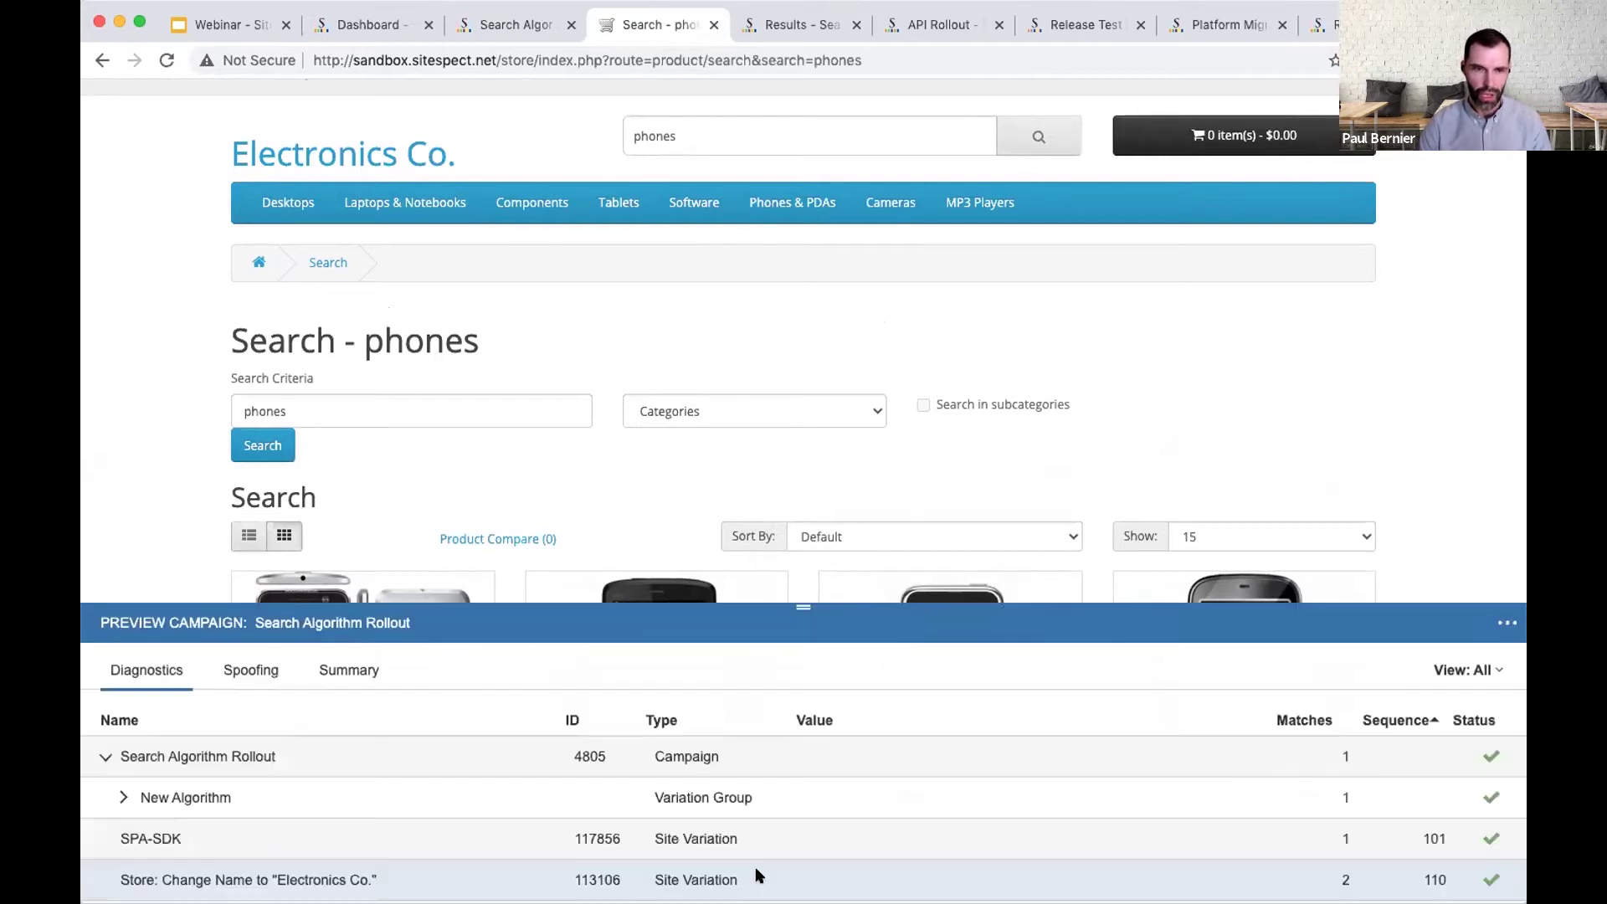
scroll(758, 875, down, 2)
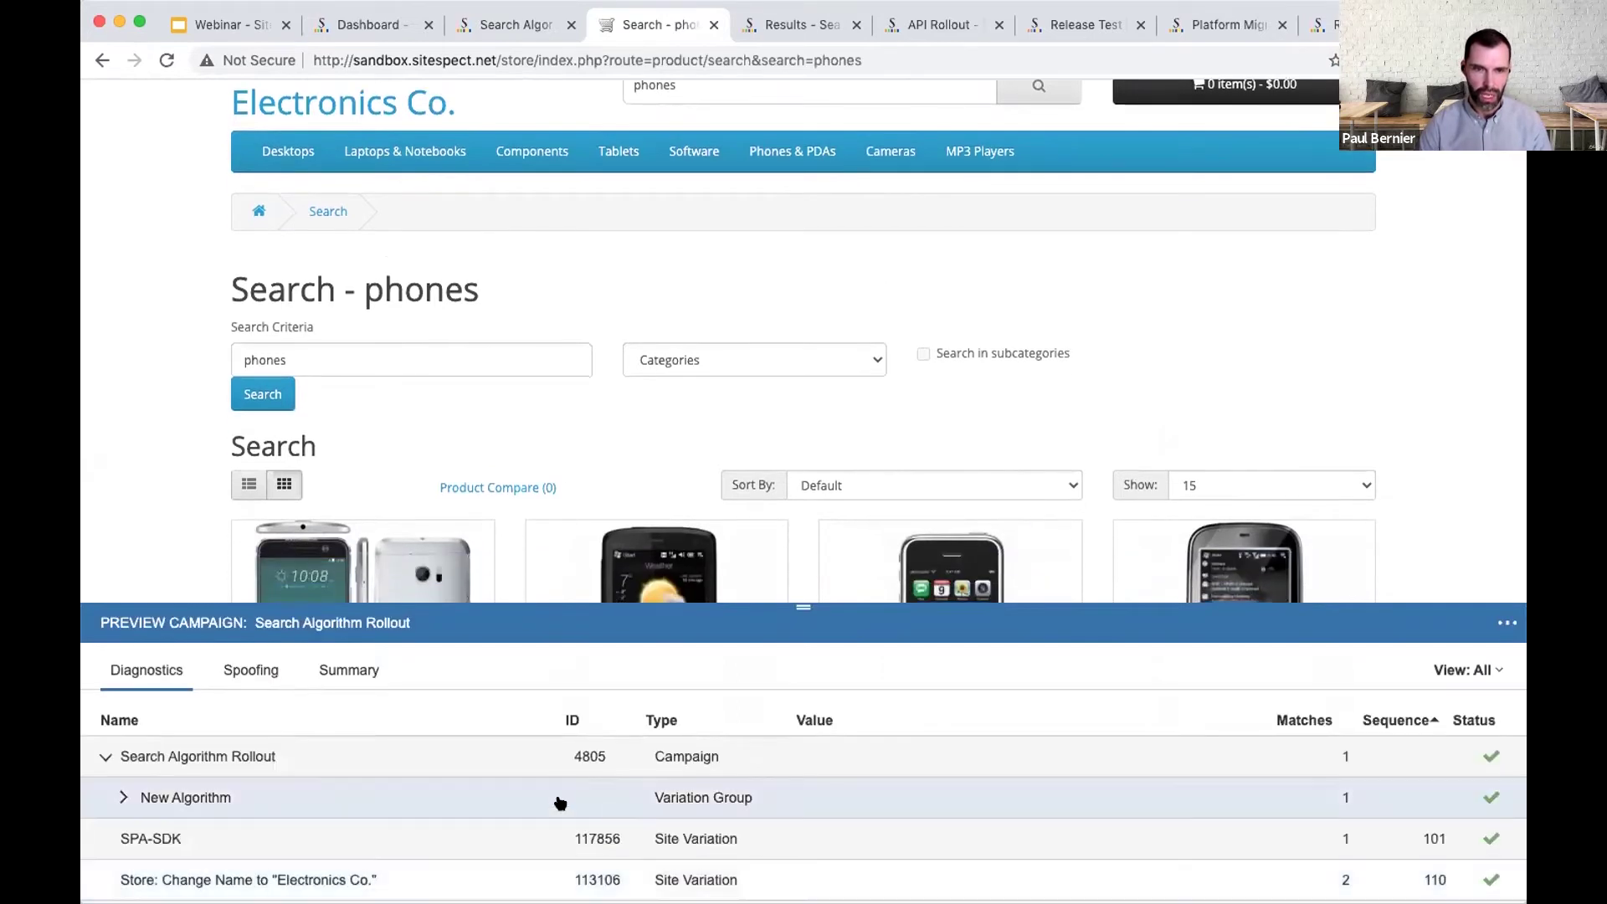
click(560, 802)
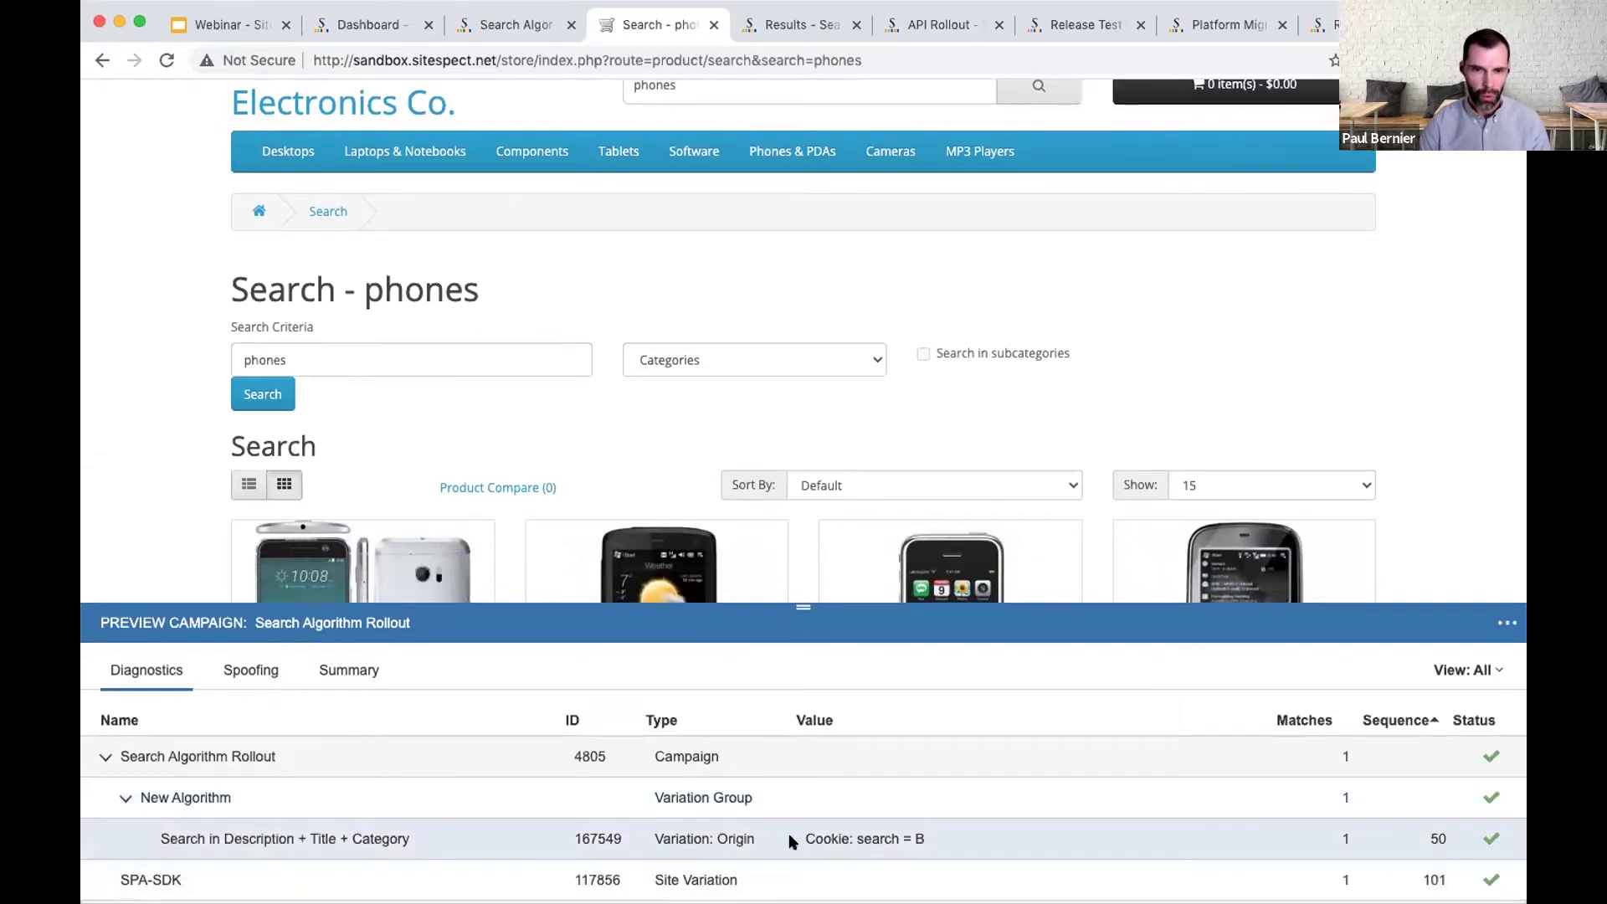
drag(800, 839, 926, 838)
click(926, 838)
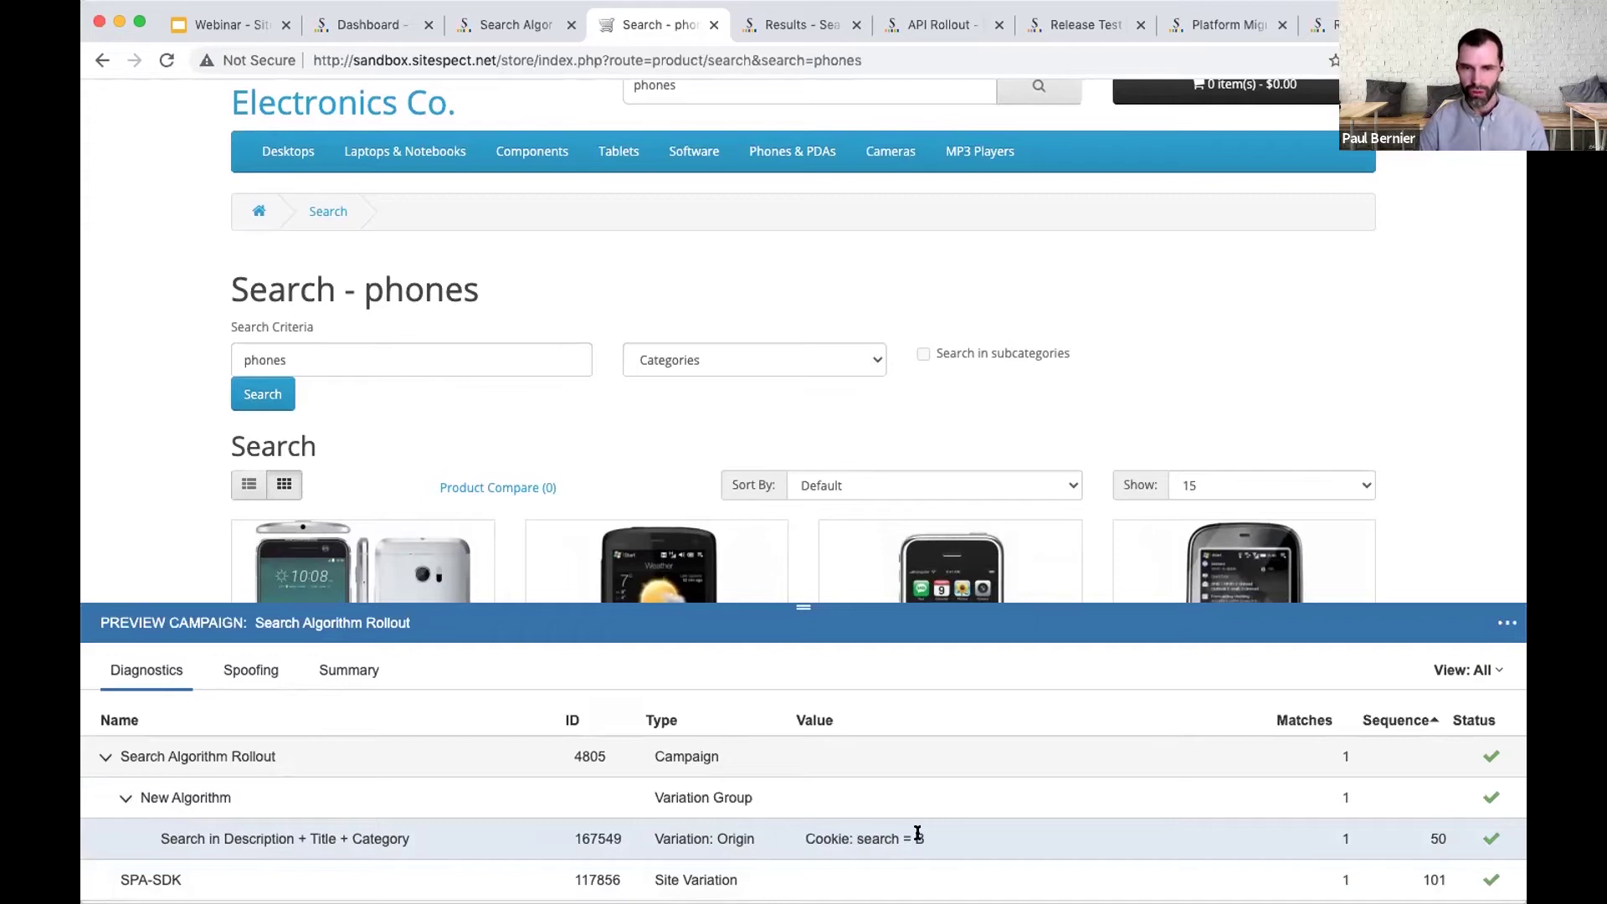
drag(856, 839, 921, 839)
click(922, 838)
click(907, 633)
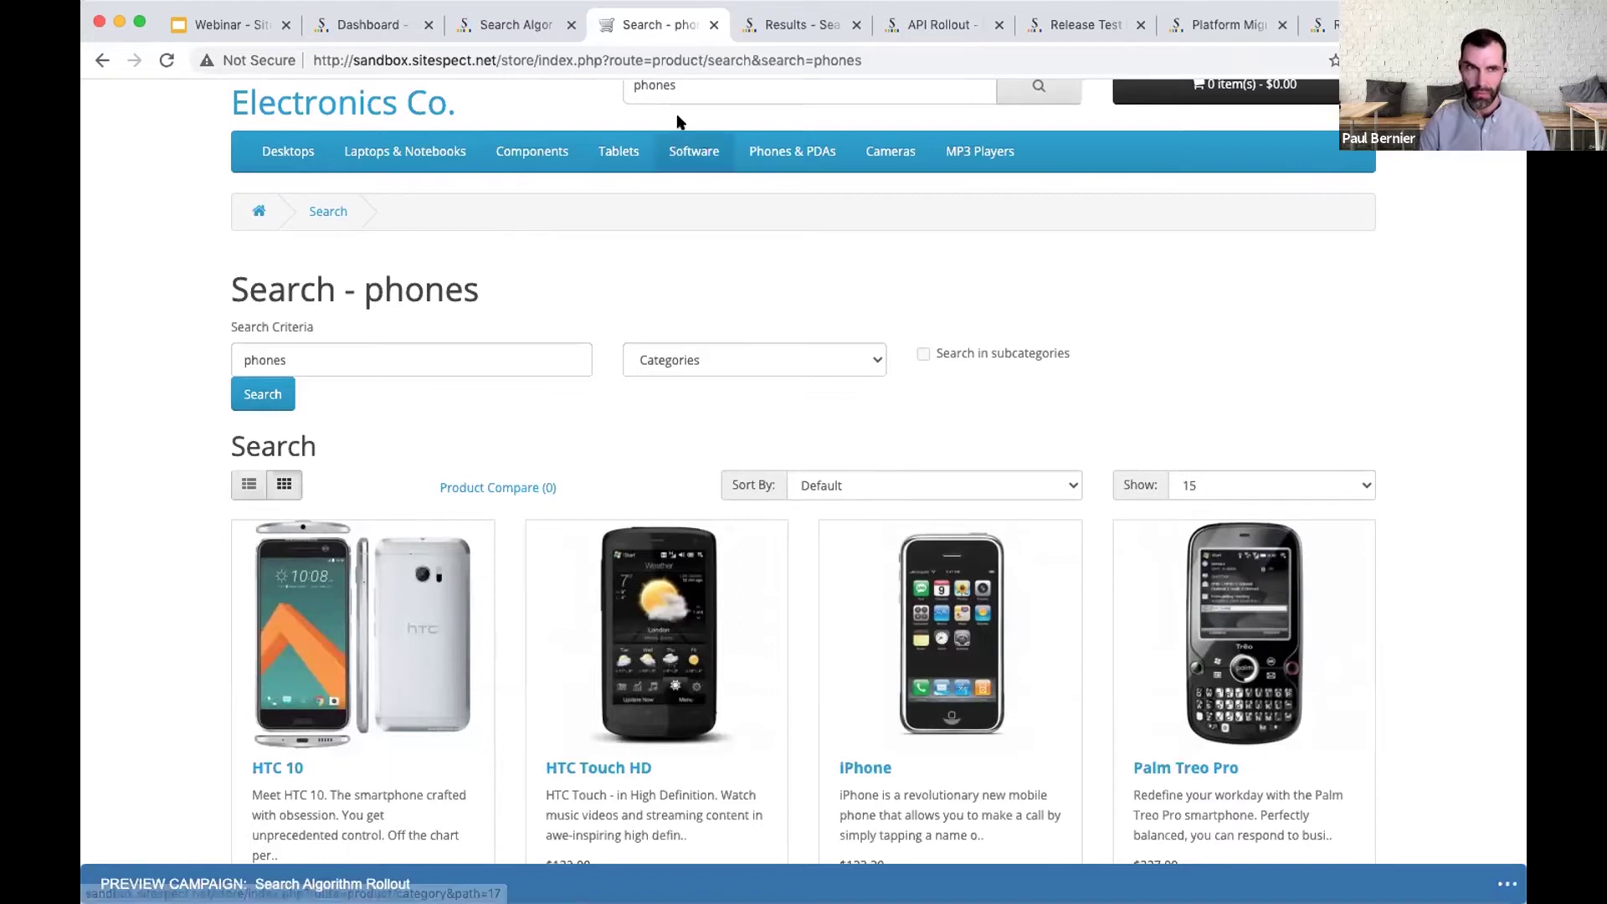
click(219, 25)
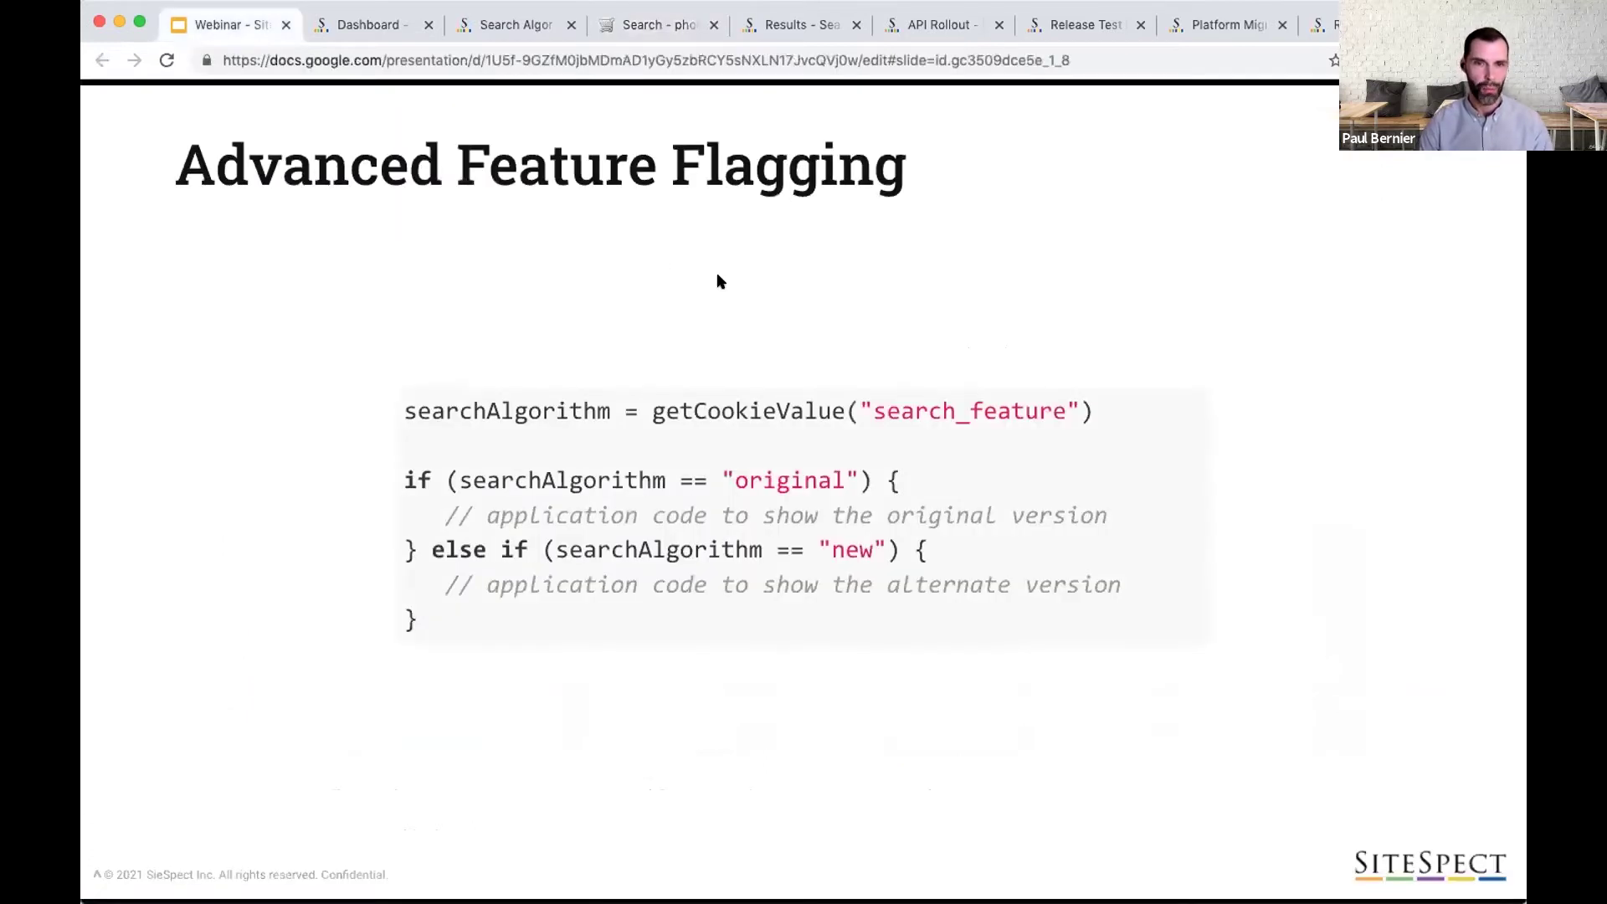
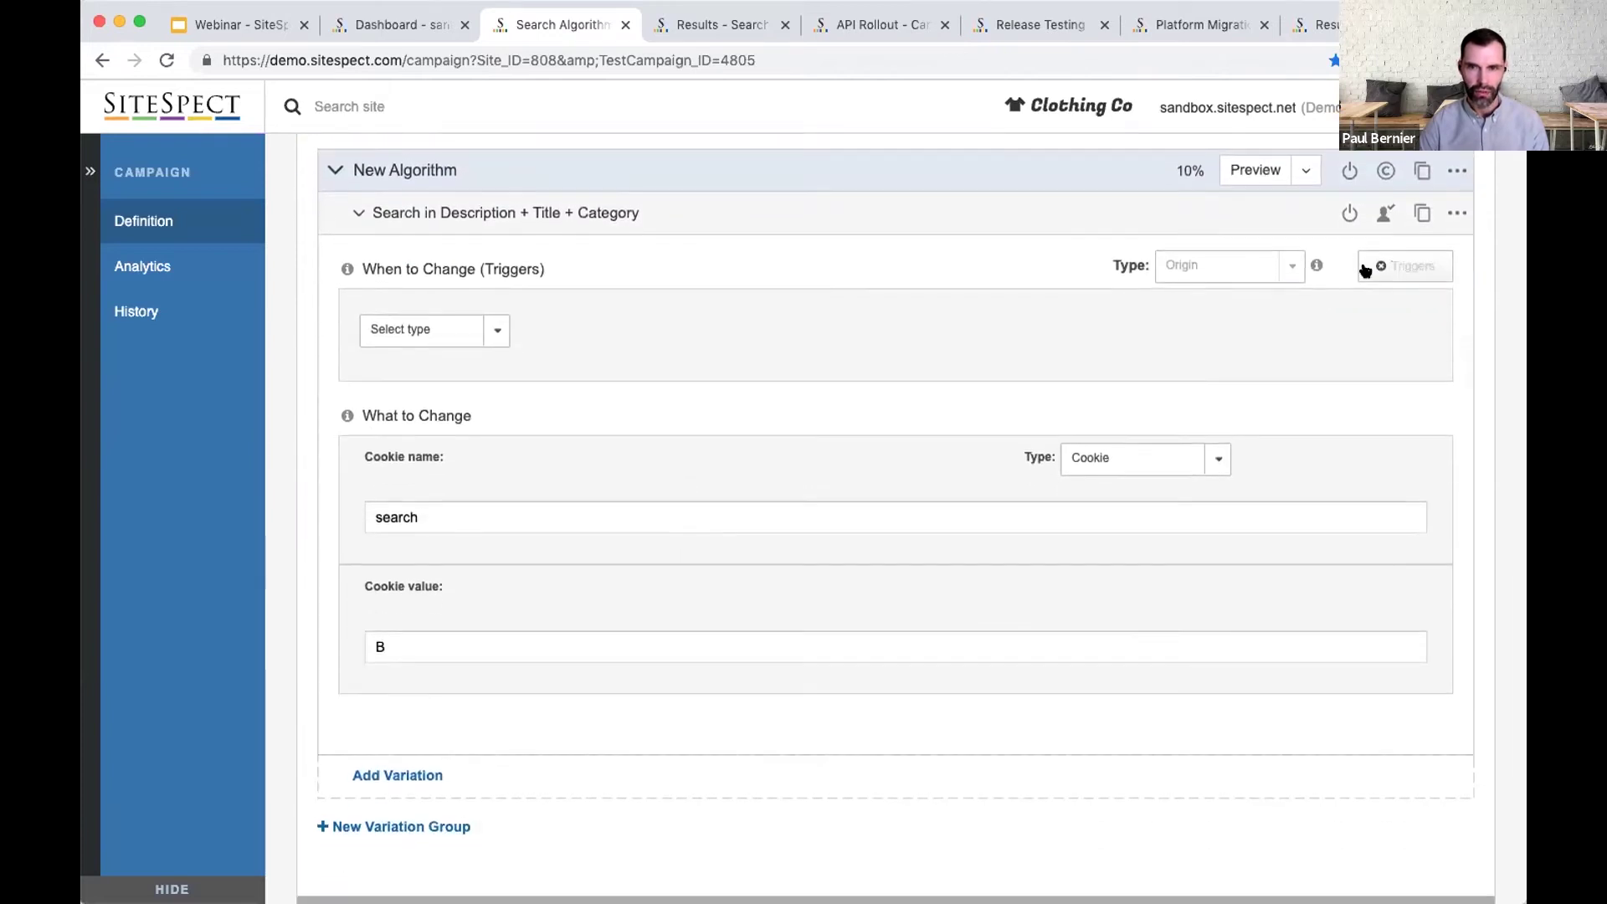
Step: Remove the triggers section from New Algorithm's Search in Description + Title + Category variation and collapse both variation groups
click(1380, 266)
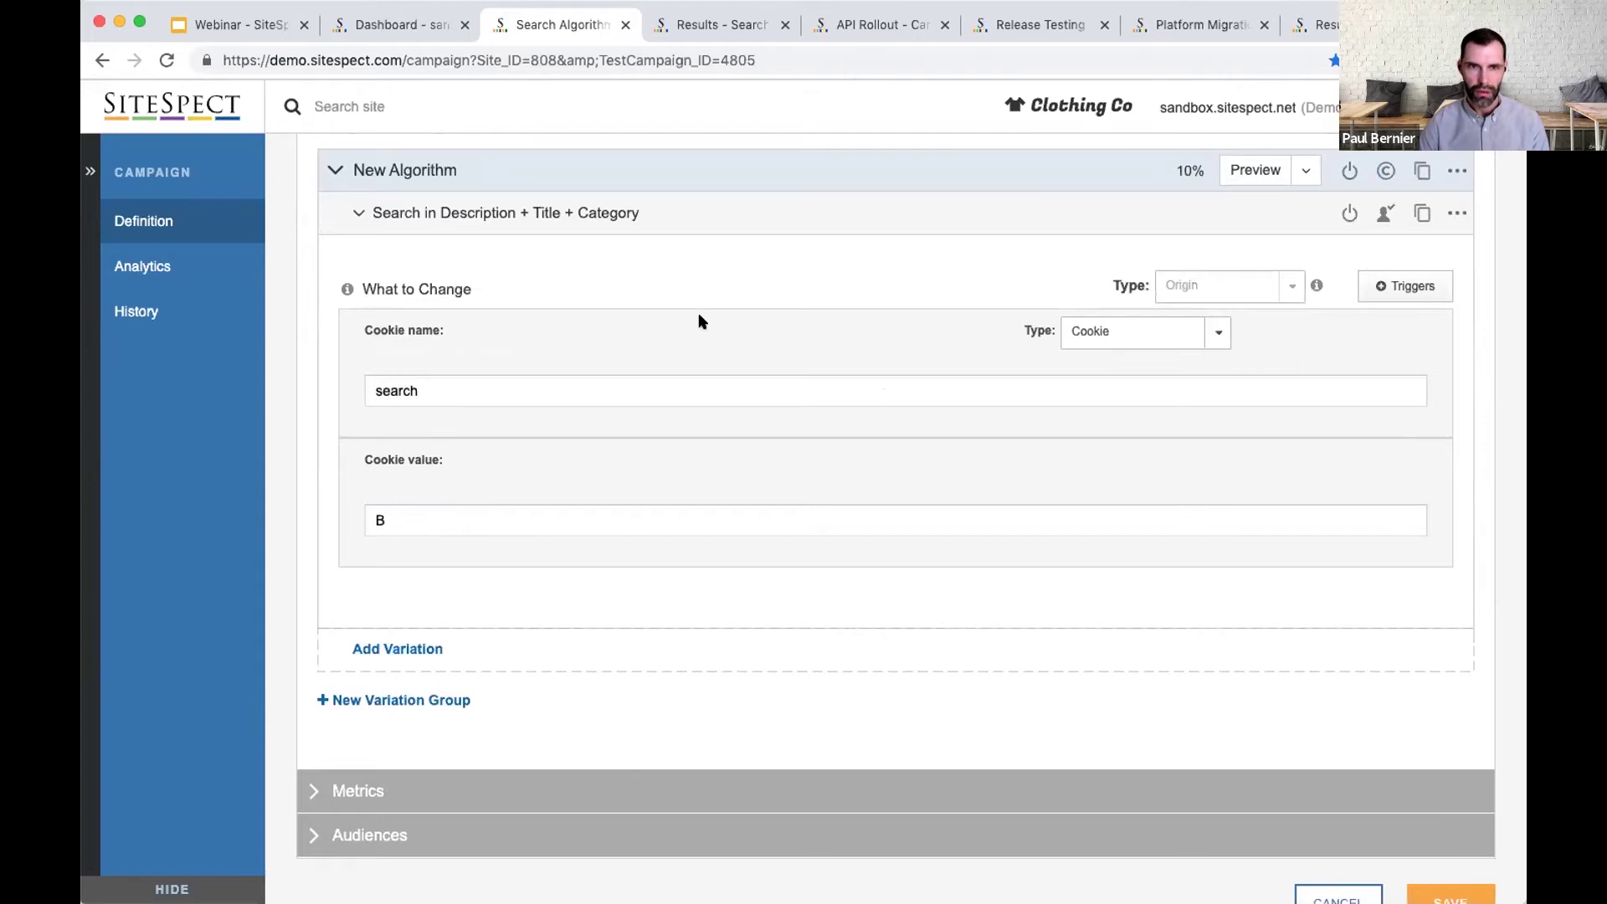
click(935, 182)
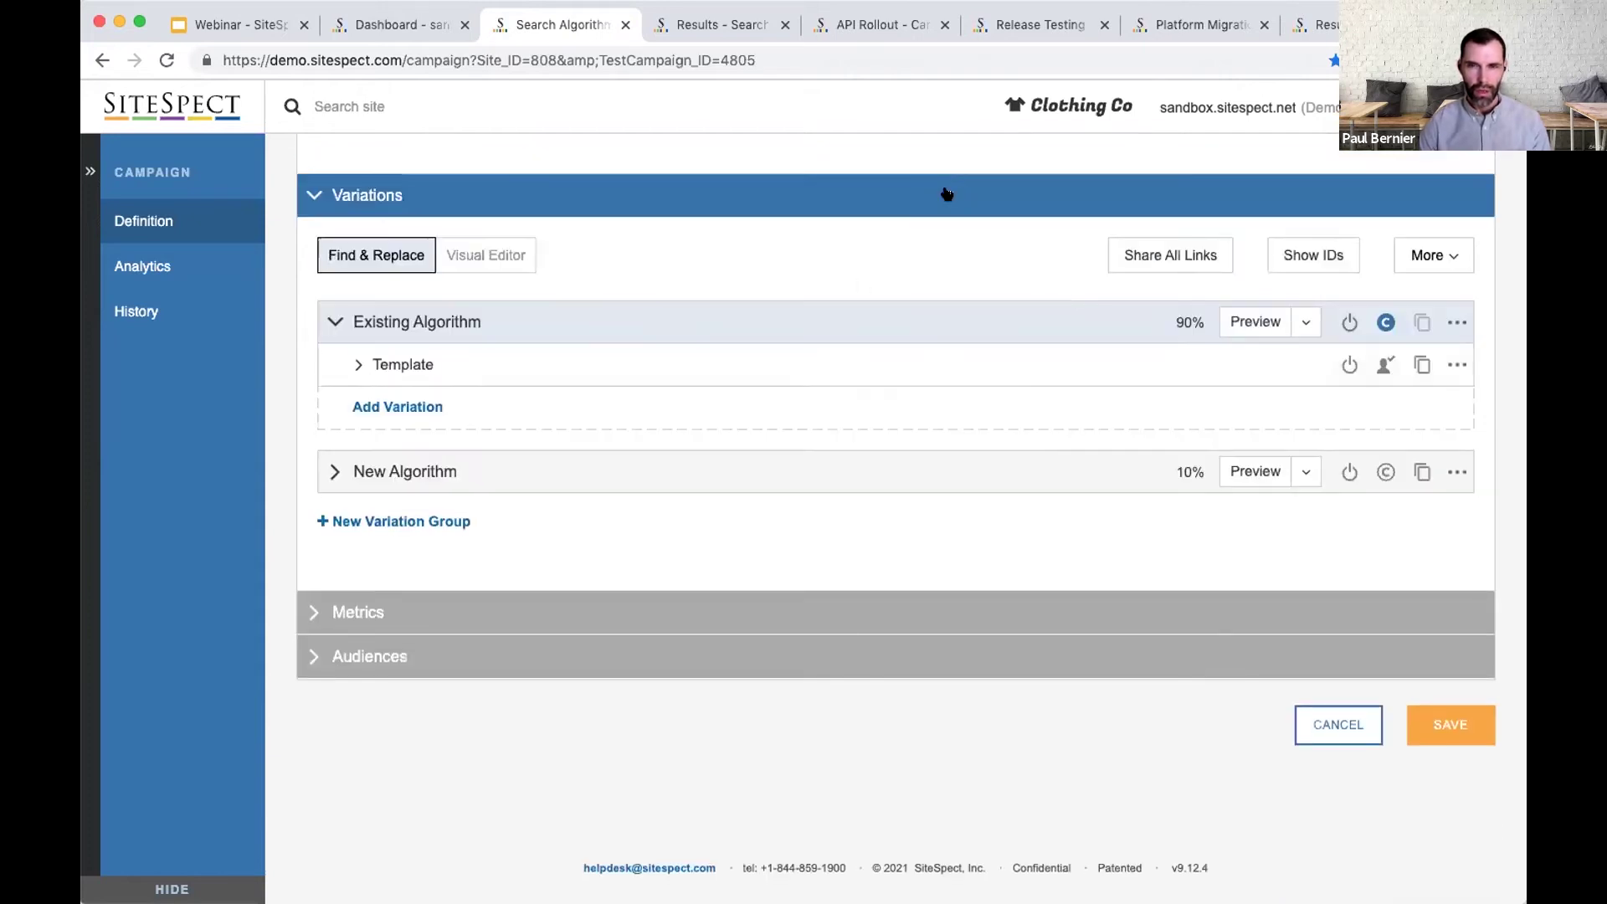
click(1110, 334)
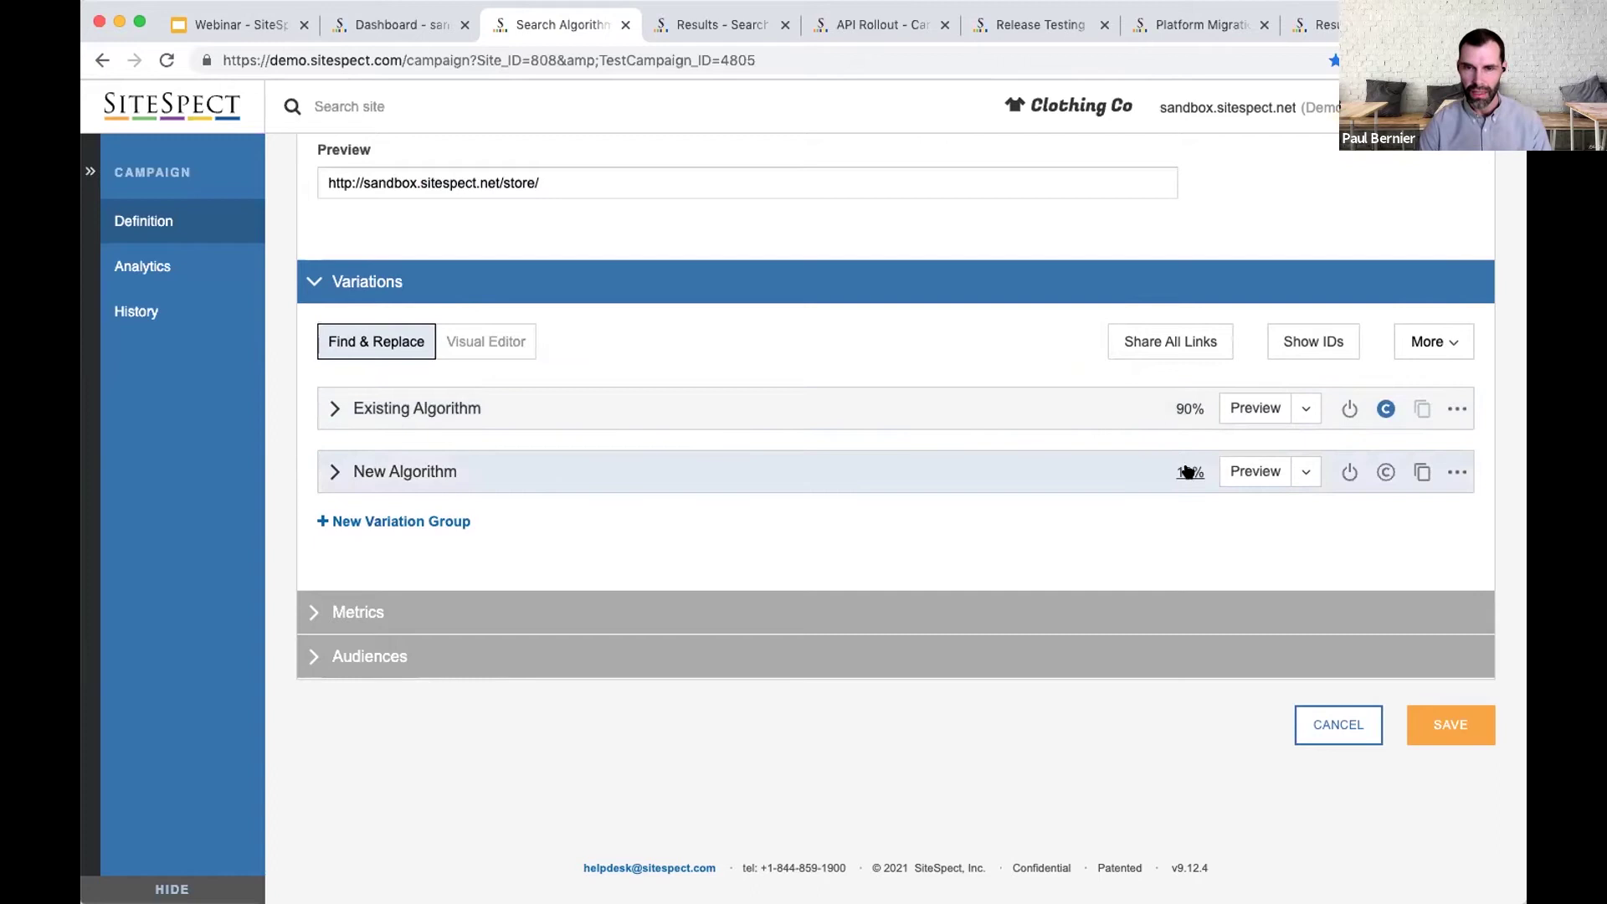
Step: Check the traffic split between Existing Algorithm and New Algorithm, leave it without applying changes and collapse the variations section
click(1187, 408)
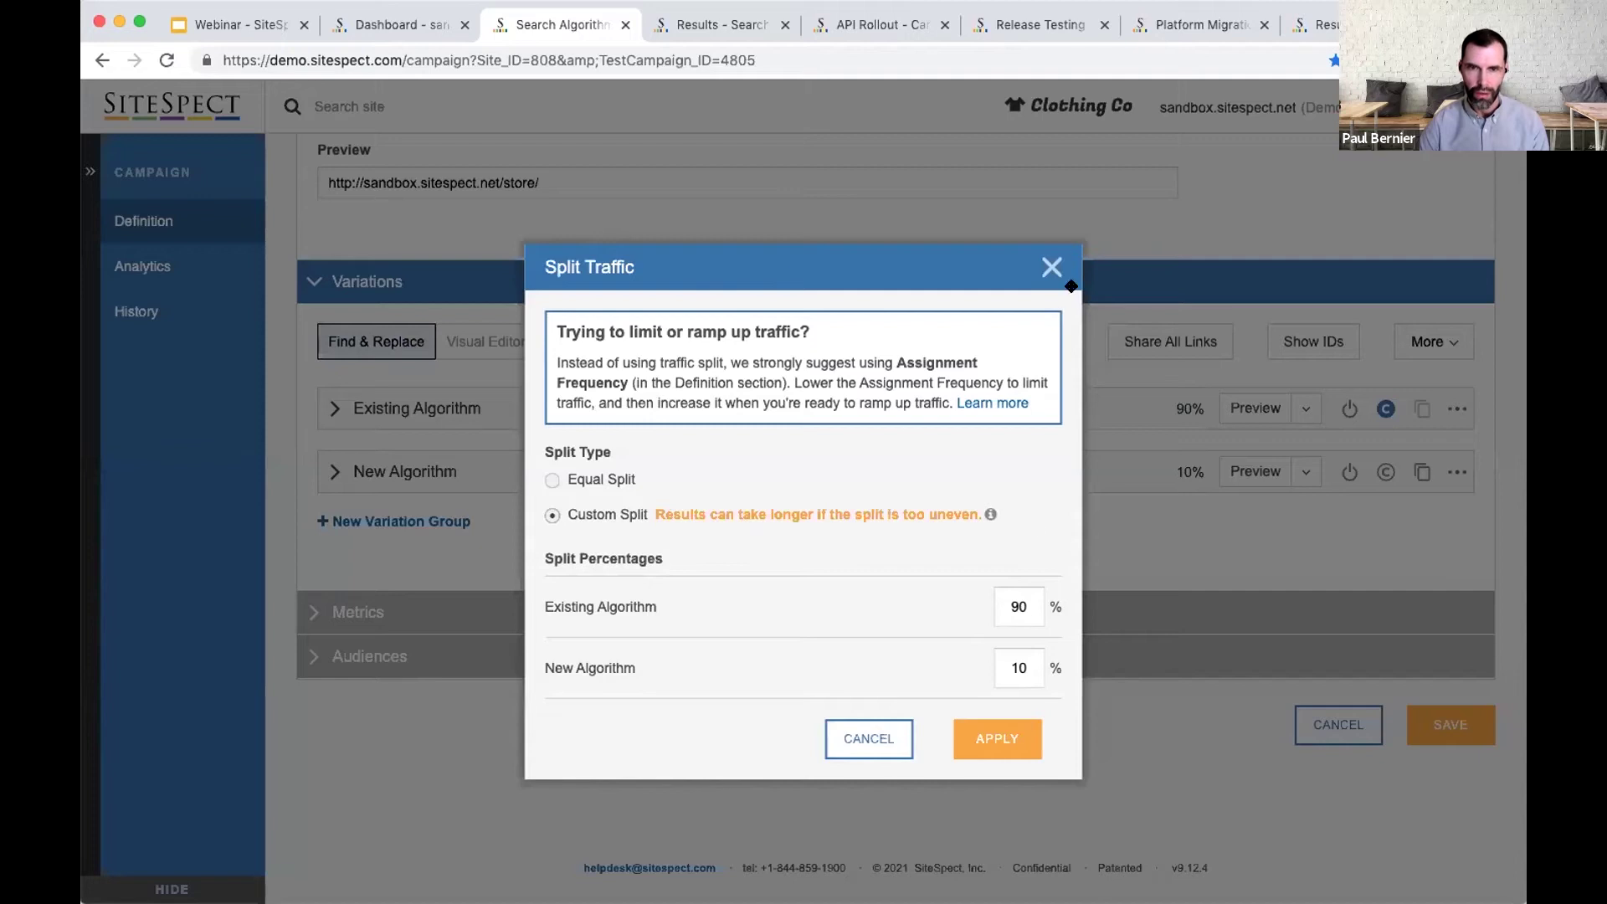
click(1051, 266)
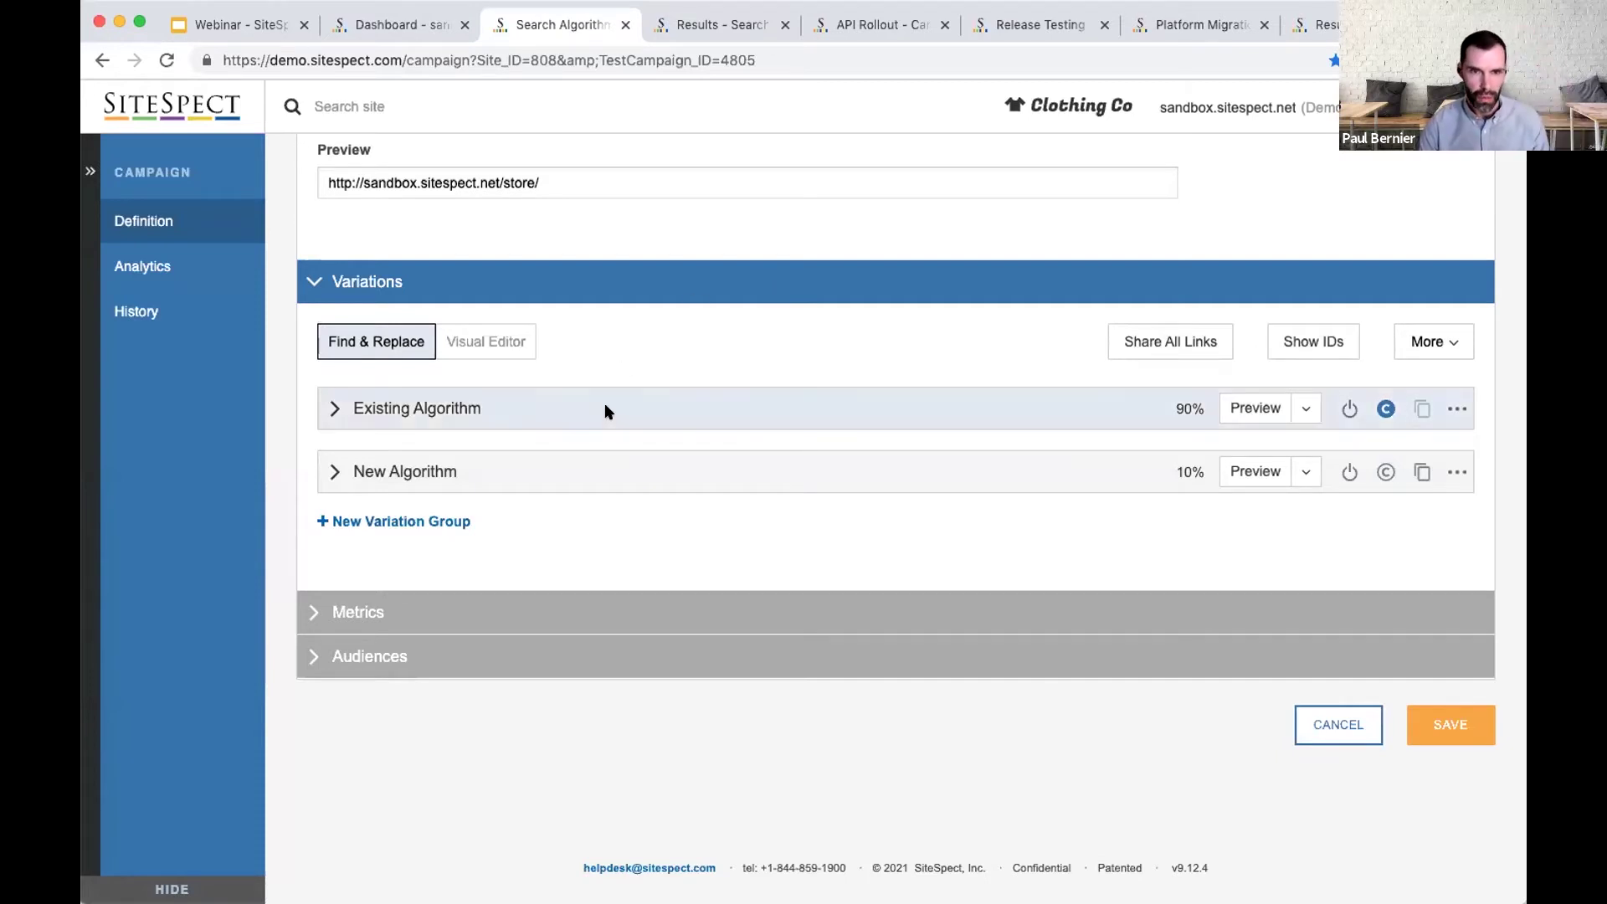
click(823, 292)
Step: Examine the campaign's available metrics, key performance indicator and assigned metrics
click(670, 606)
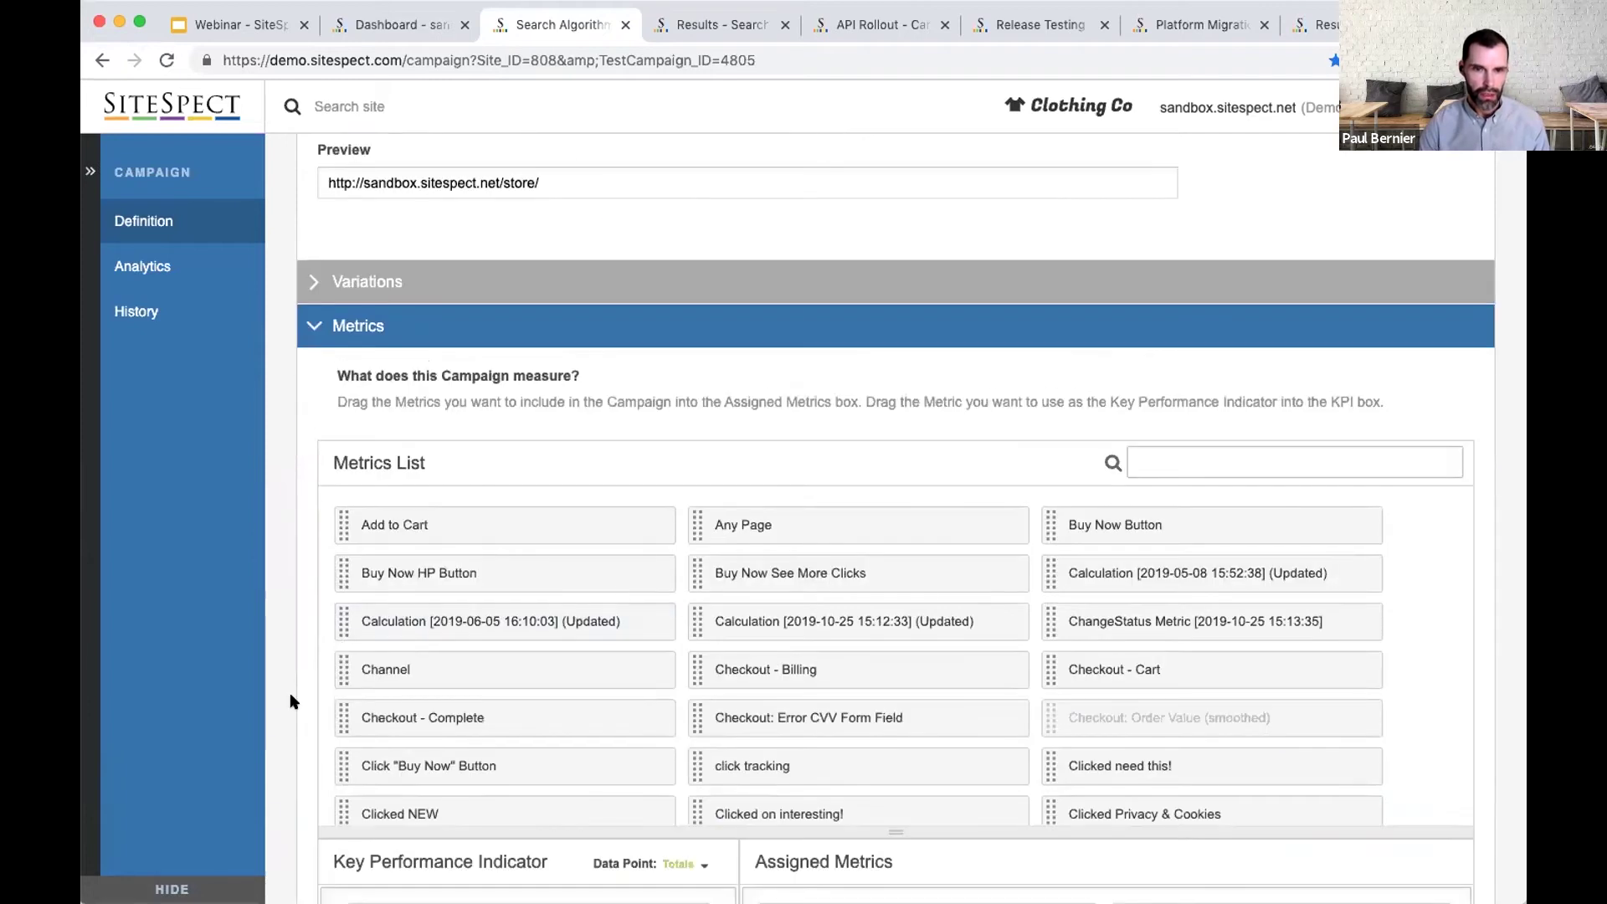
scroll(291, 701, down, 4)
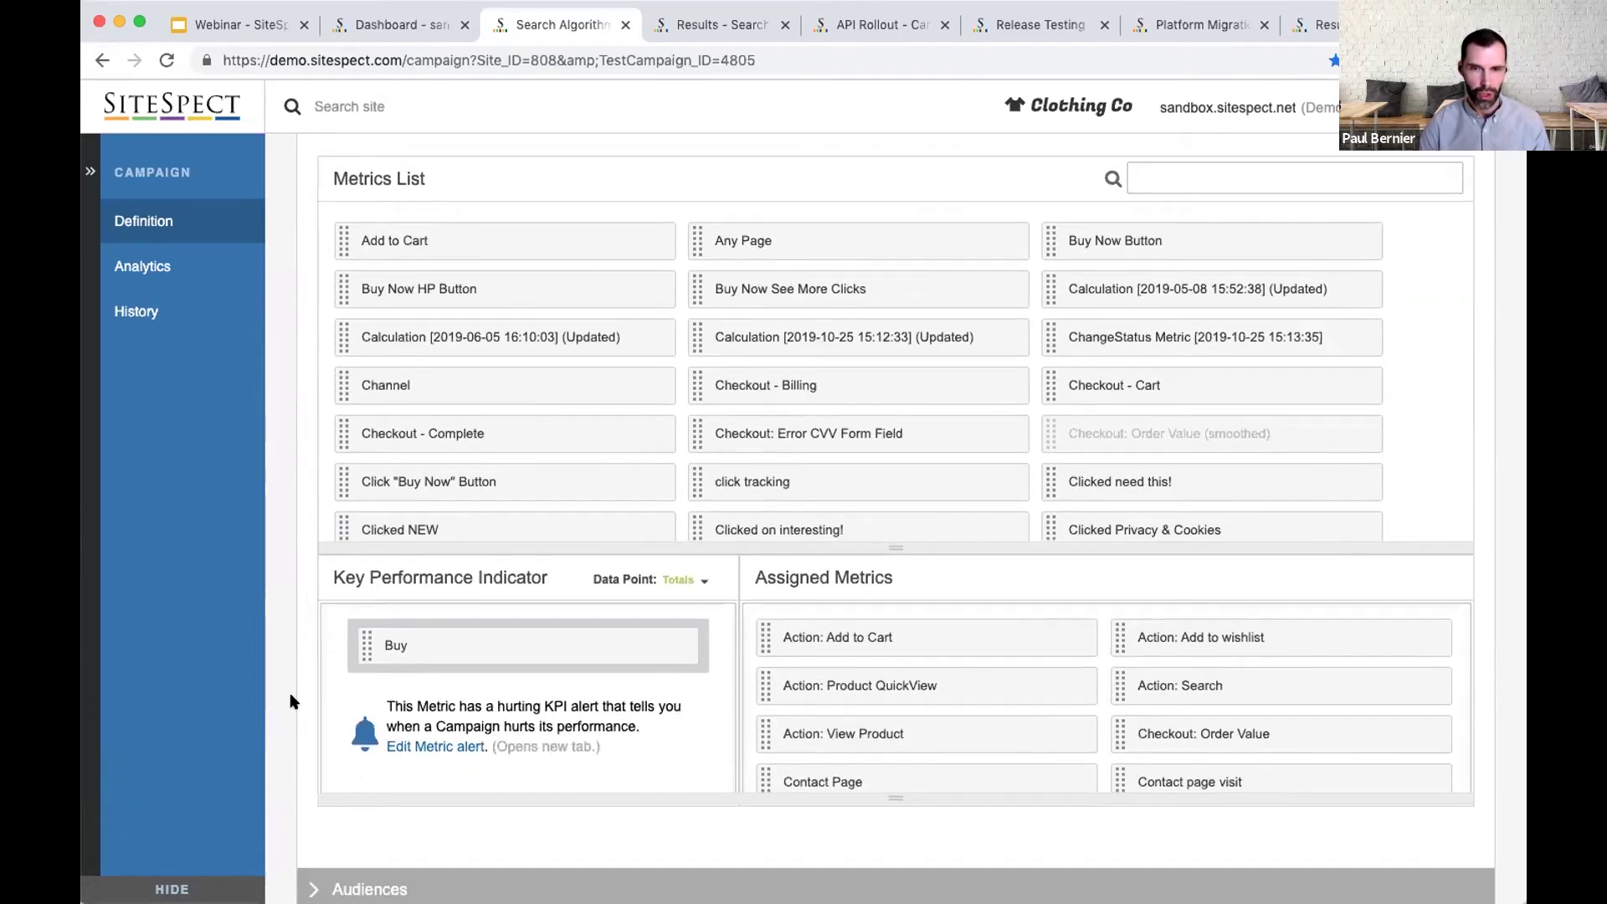
scroll(291, 701, down, 1)
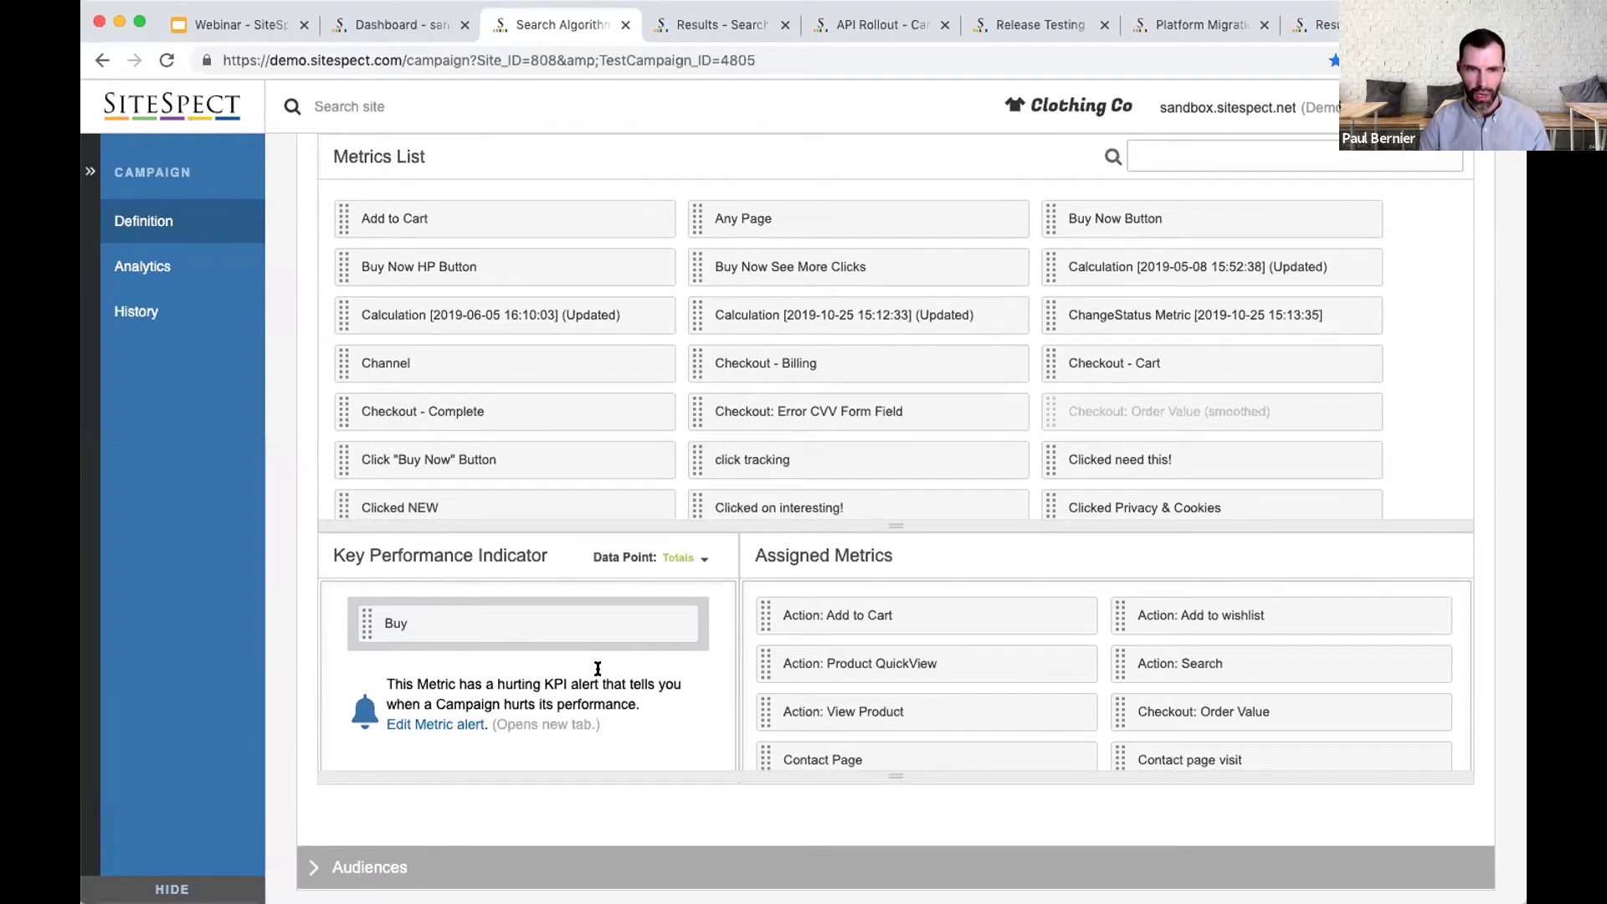
scroll(1086, 674, down, 3)
scroll(1086, 674, down, 5)
scroll(1086, 674, up, 10)
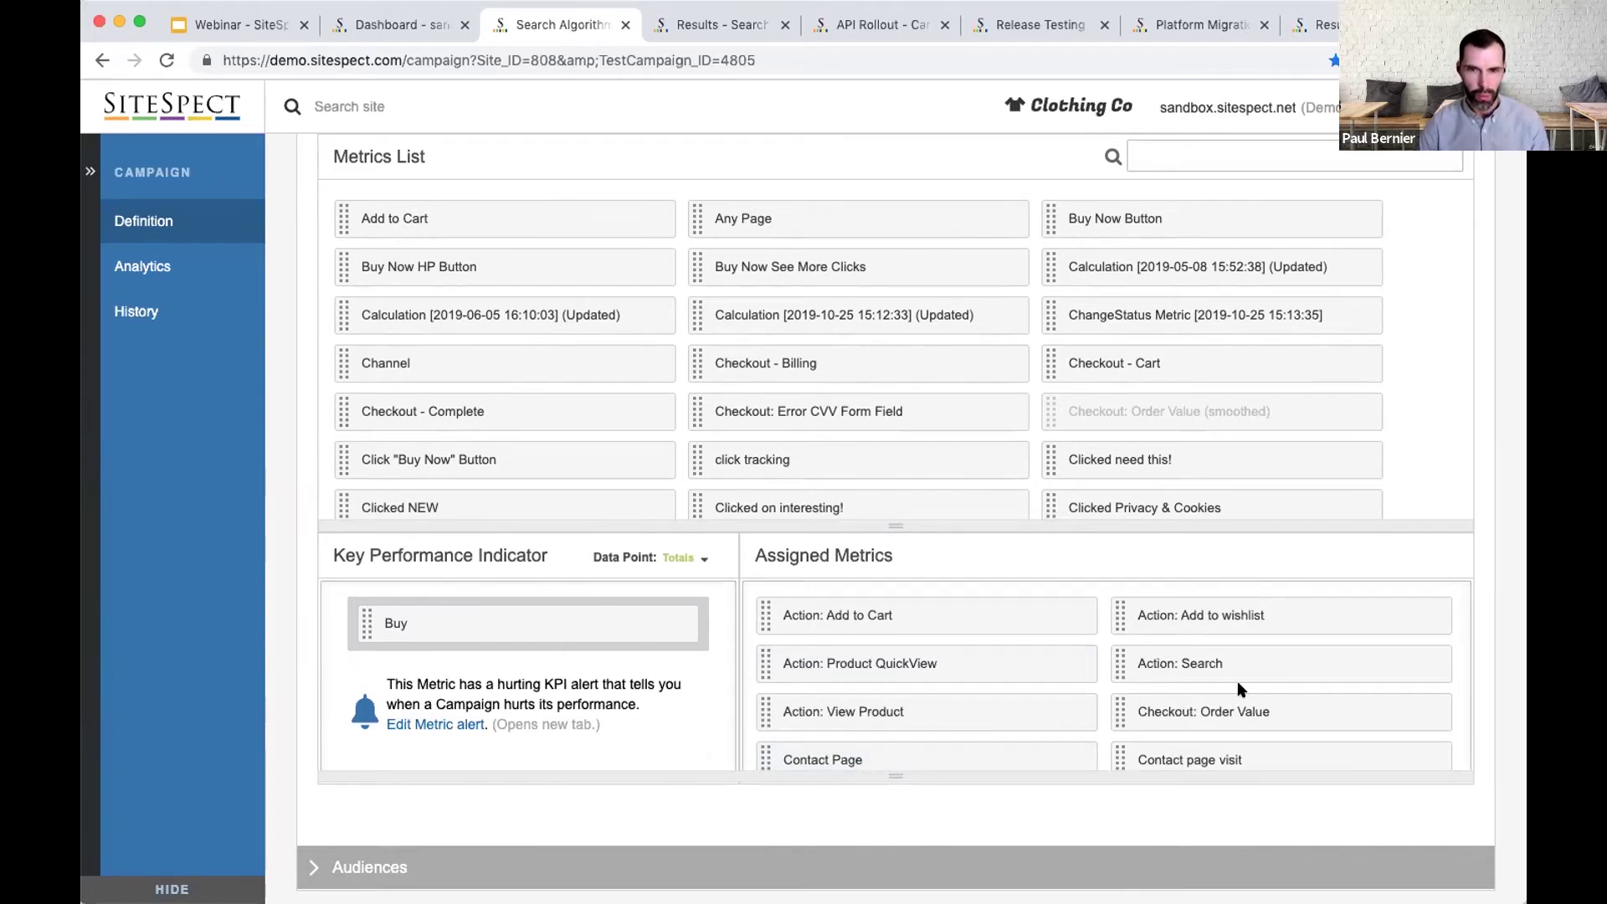
Step: Filter the metrics list by "con", assign the Demo - Contact and EK - Contact Page metrics, and clear the filter
click(1242, 145)
text(content)
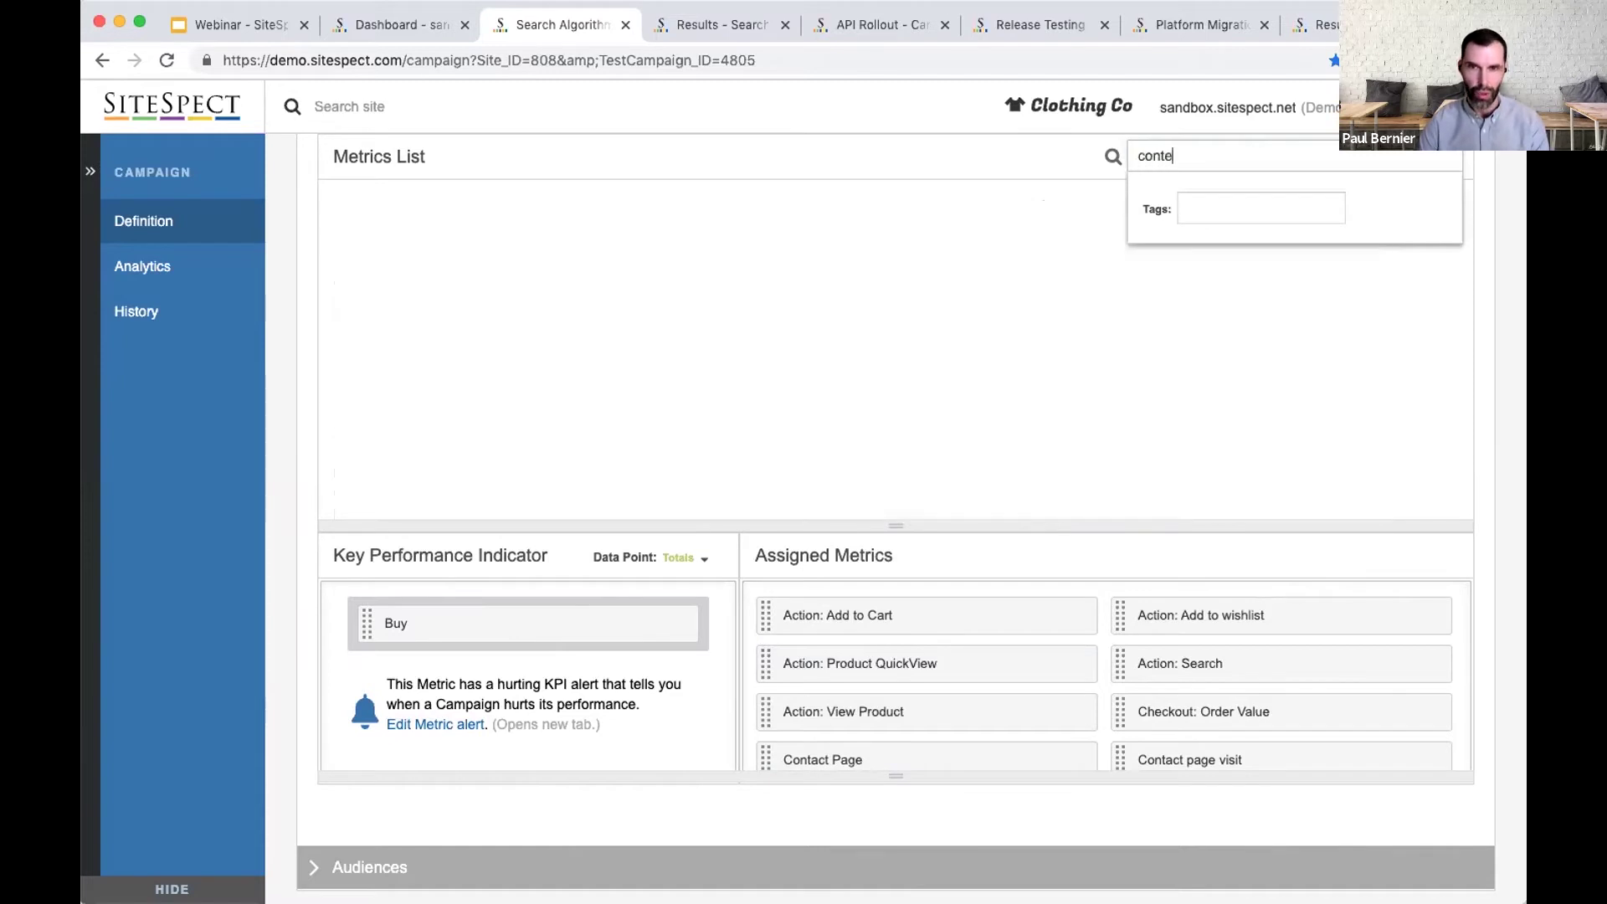
key(BackSpace)
key(BackSpace)
key(BackSpace)
key(BackSpace)
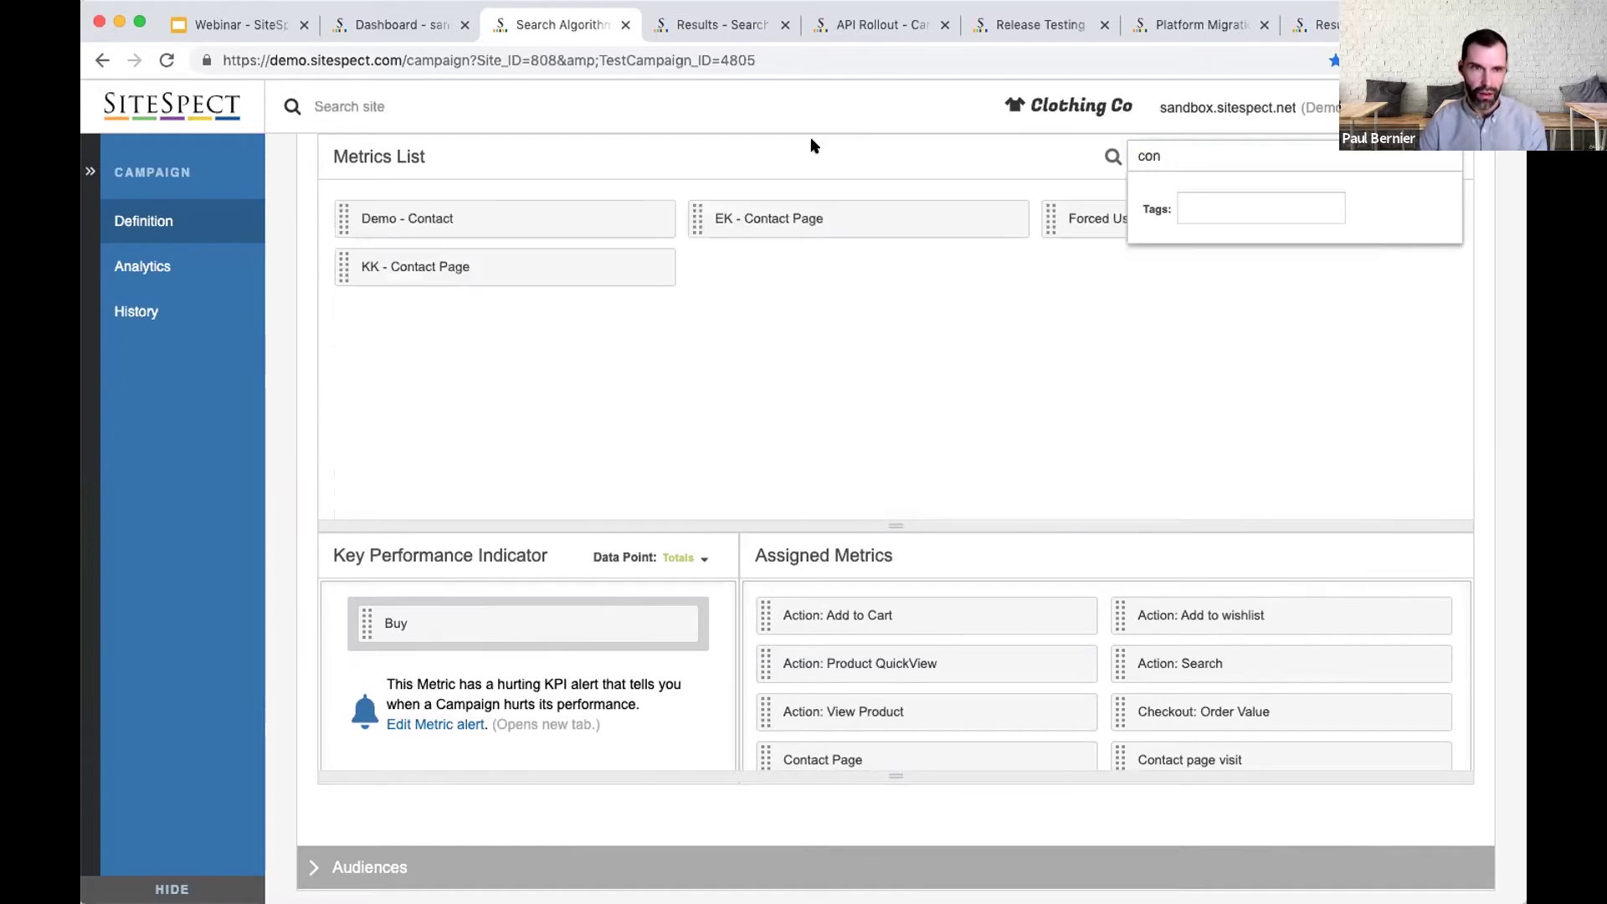
drag(715, 220, 929, 607)
click(1326, 152)
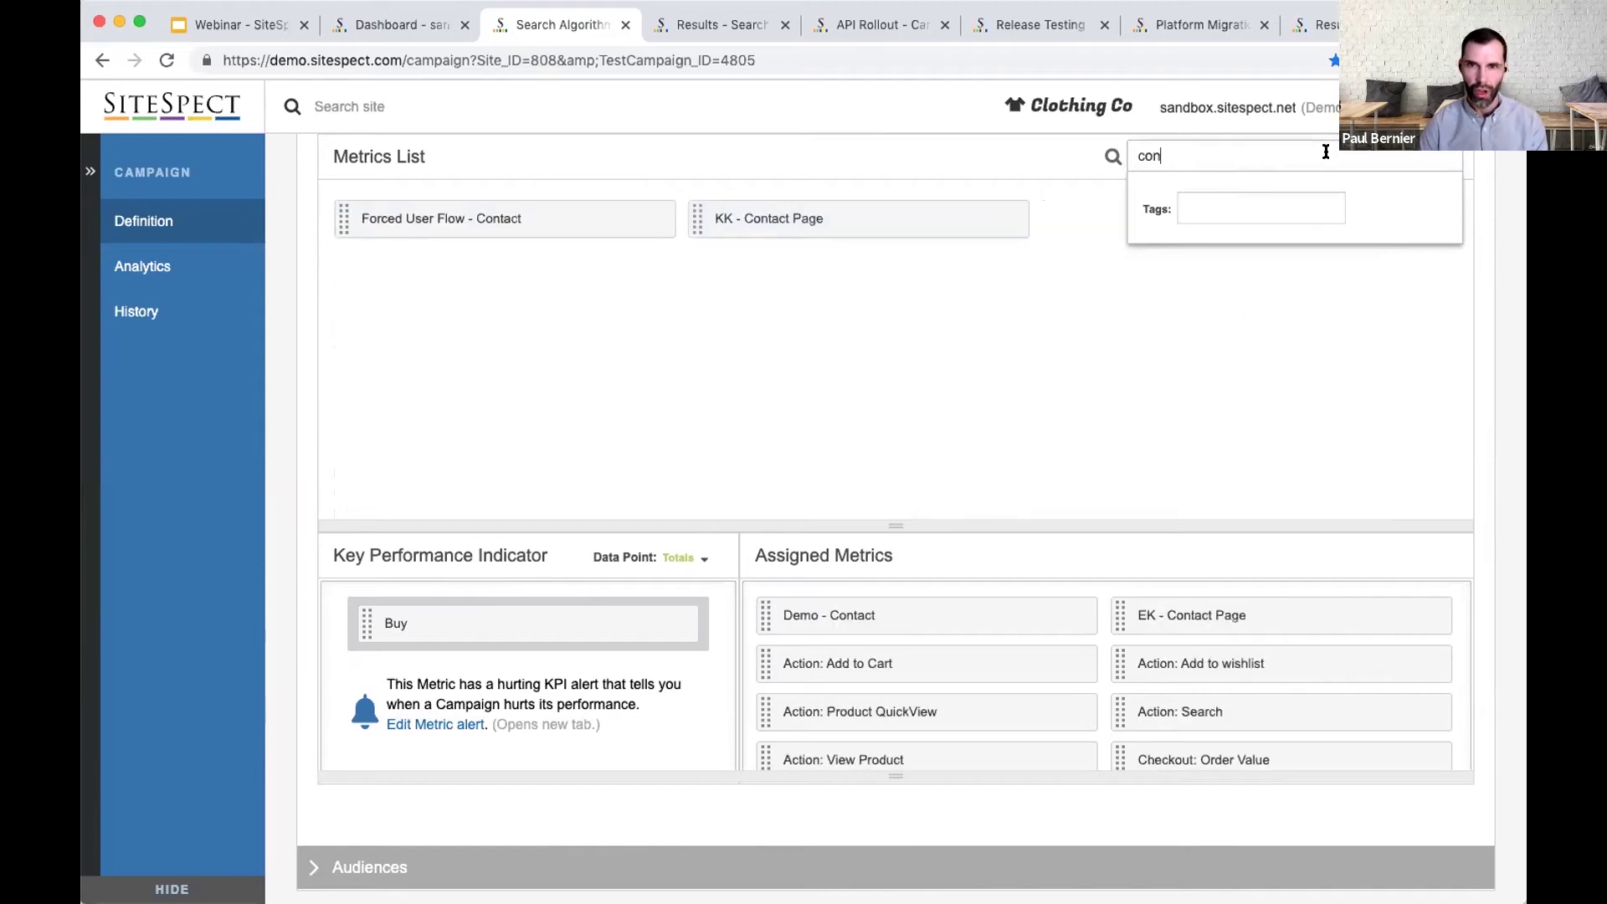
key(BackSpace)
key(BackSpace)
key(BackSpace)
click(1463, 370)
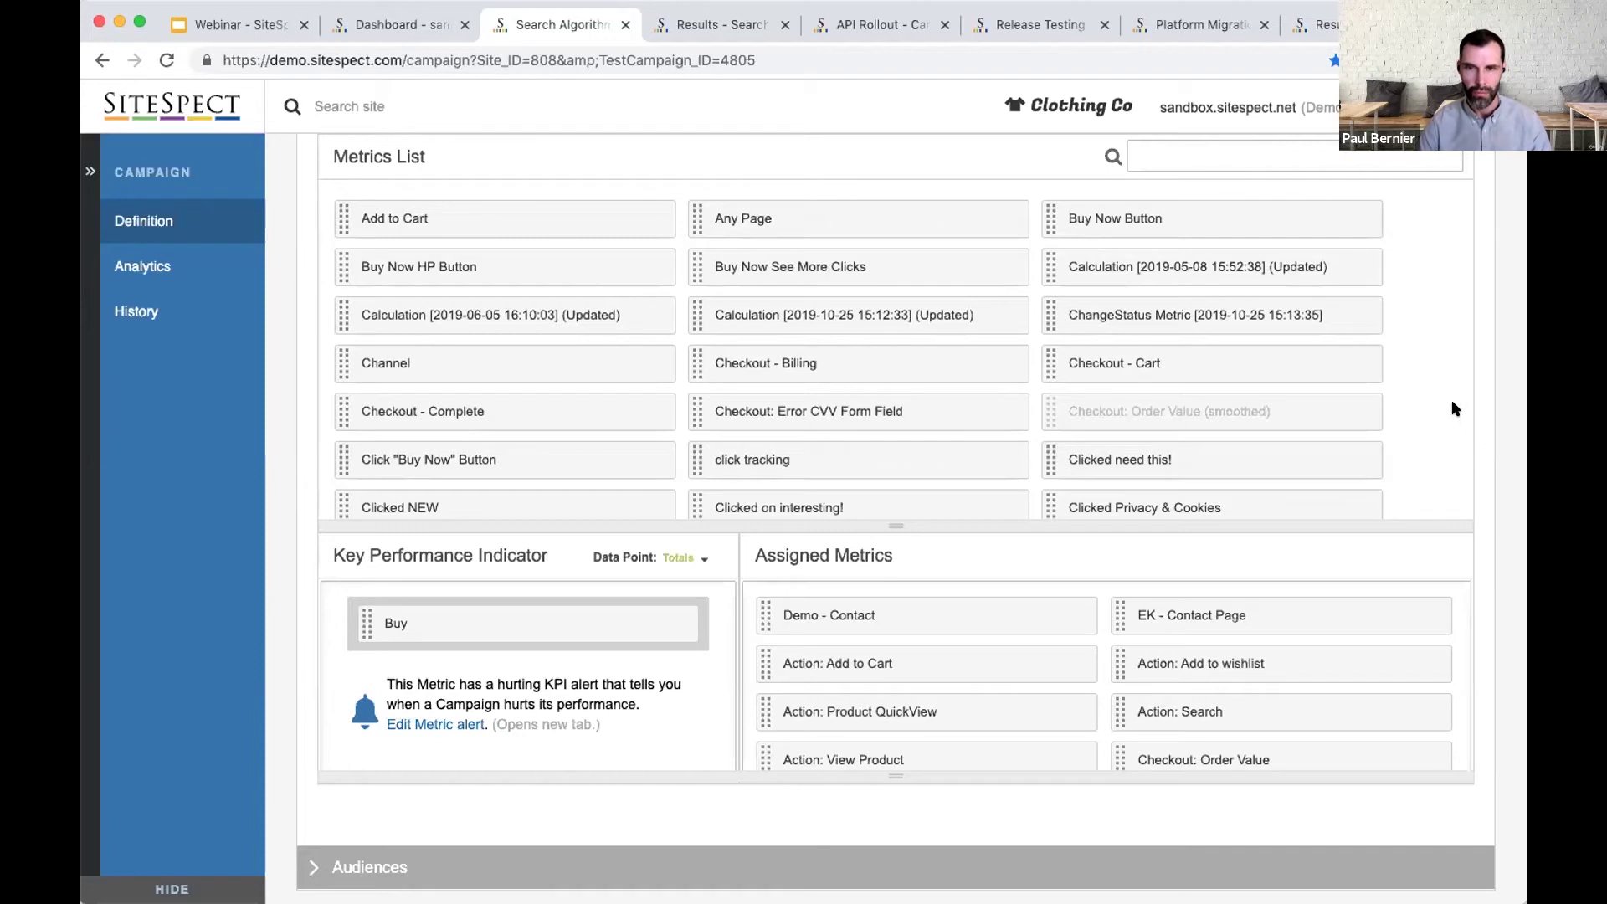
Step: Collapse the campaign's metrics section and expand its audiences section to reach the include and exclude boxes
scroll(1452, 403, up, 2)
scroll(988, 216, up, 2)
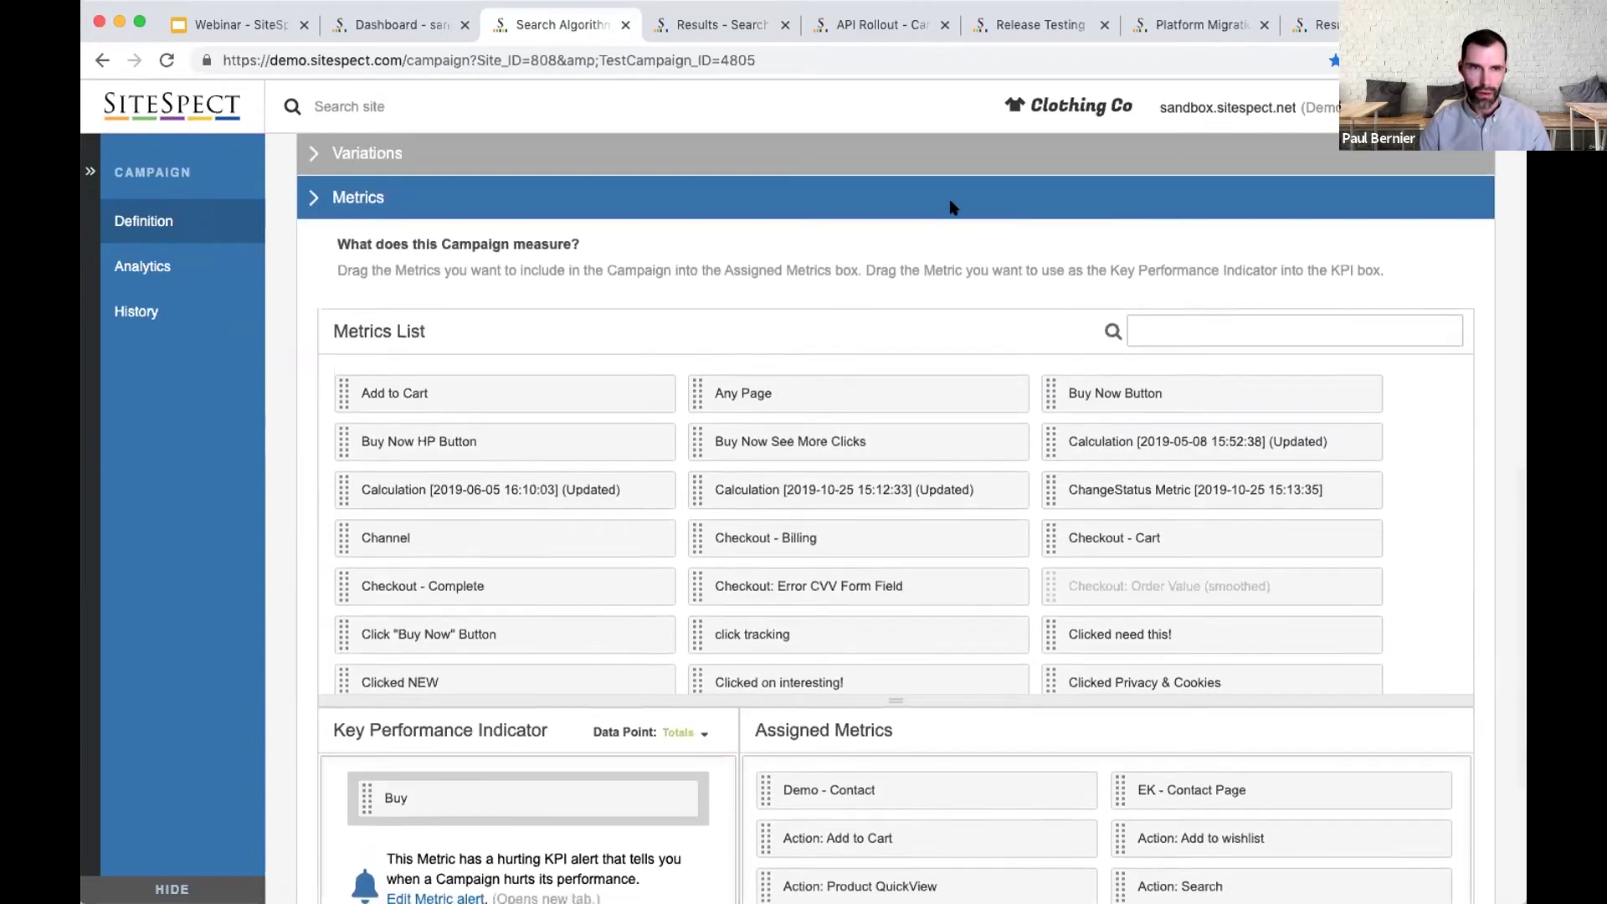
click(948, 208)
click(693, 673)
scroll(313, 776, down, 5)
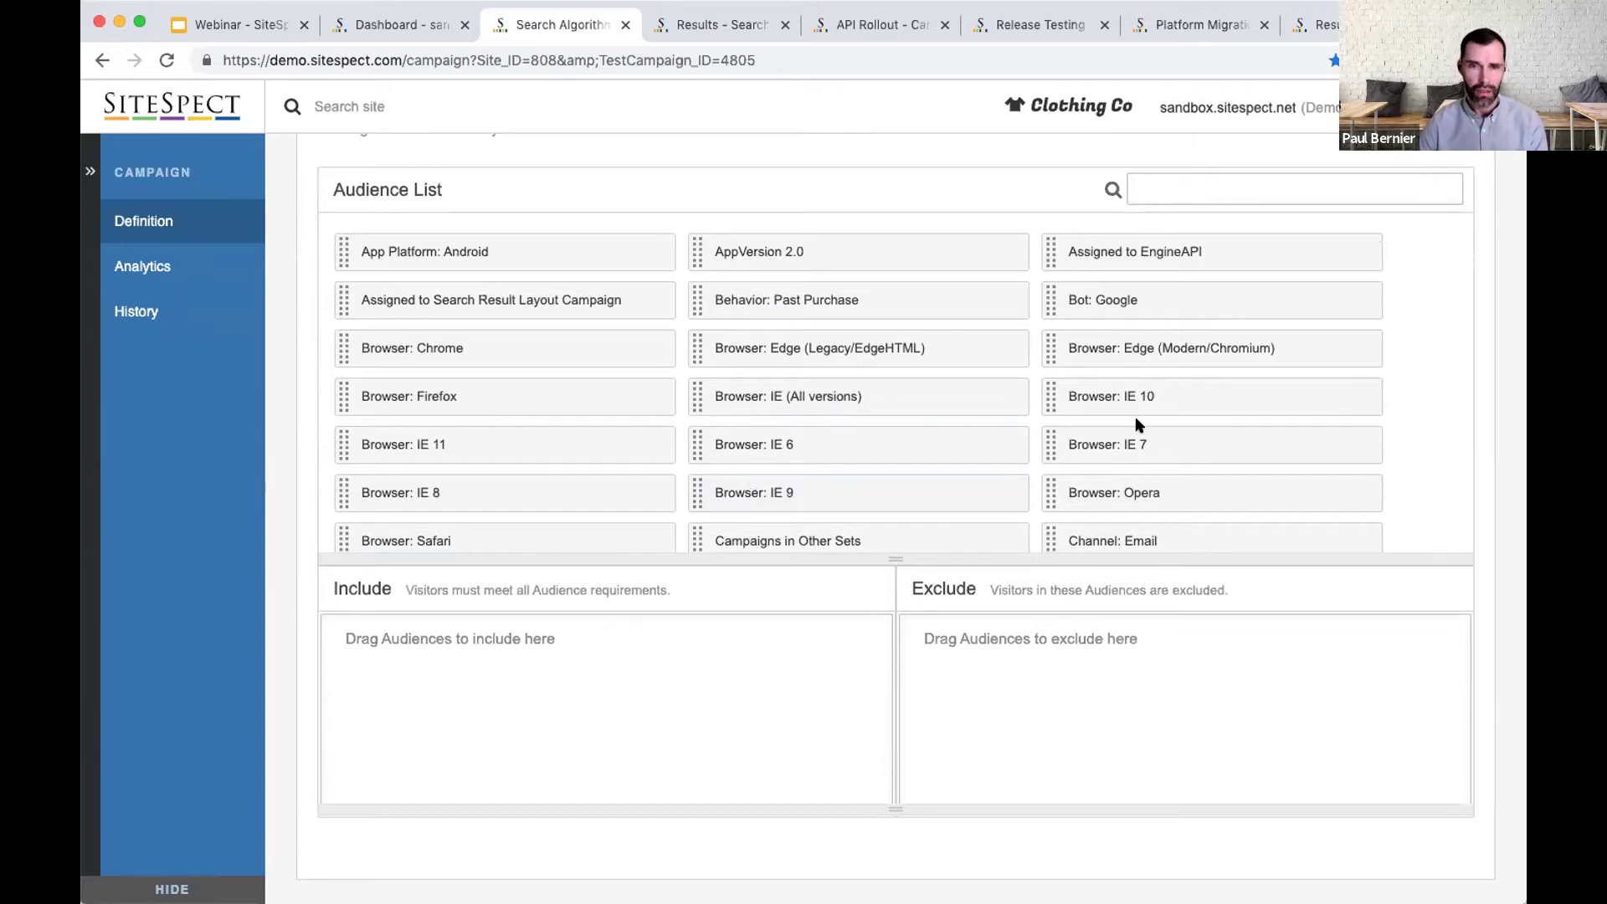
Step: Filter the audience list by "geo", include the Geo: US audience in the campaign, and clear the filter
click(1227, 189)
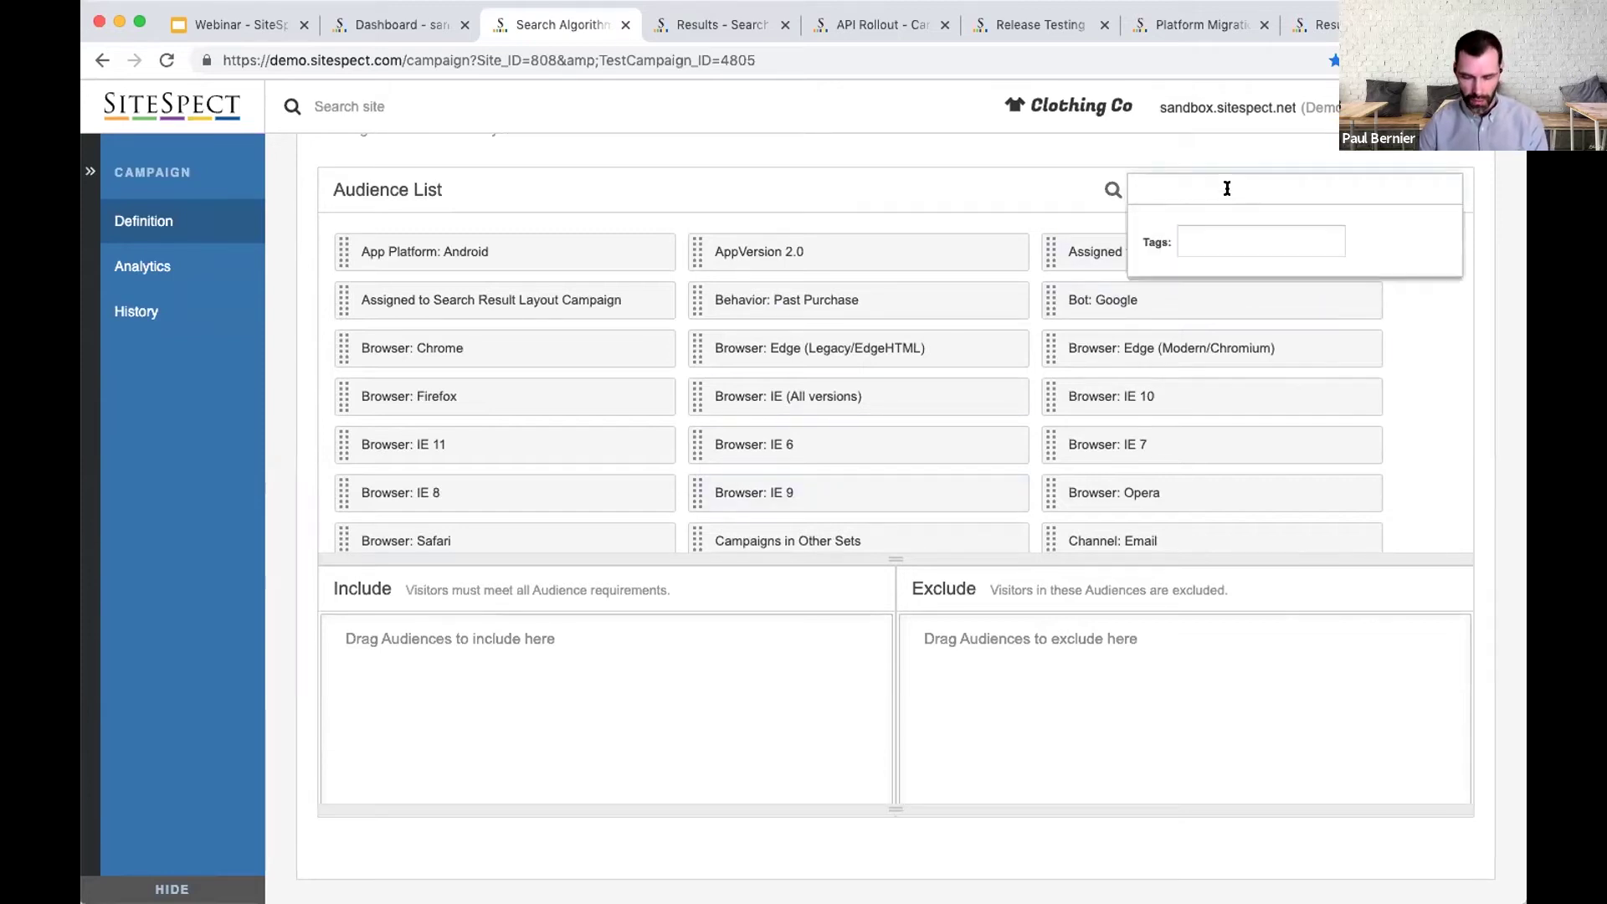
text(geo)
click(1001, 415)
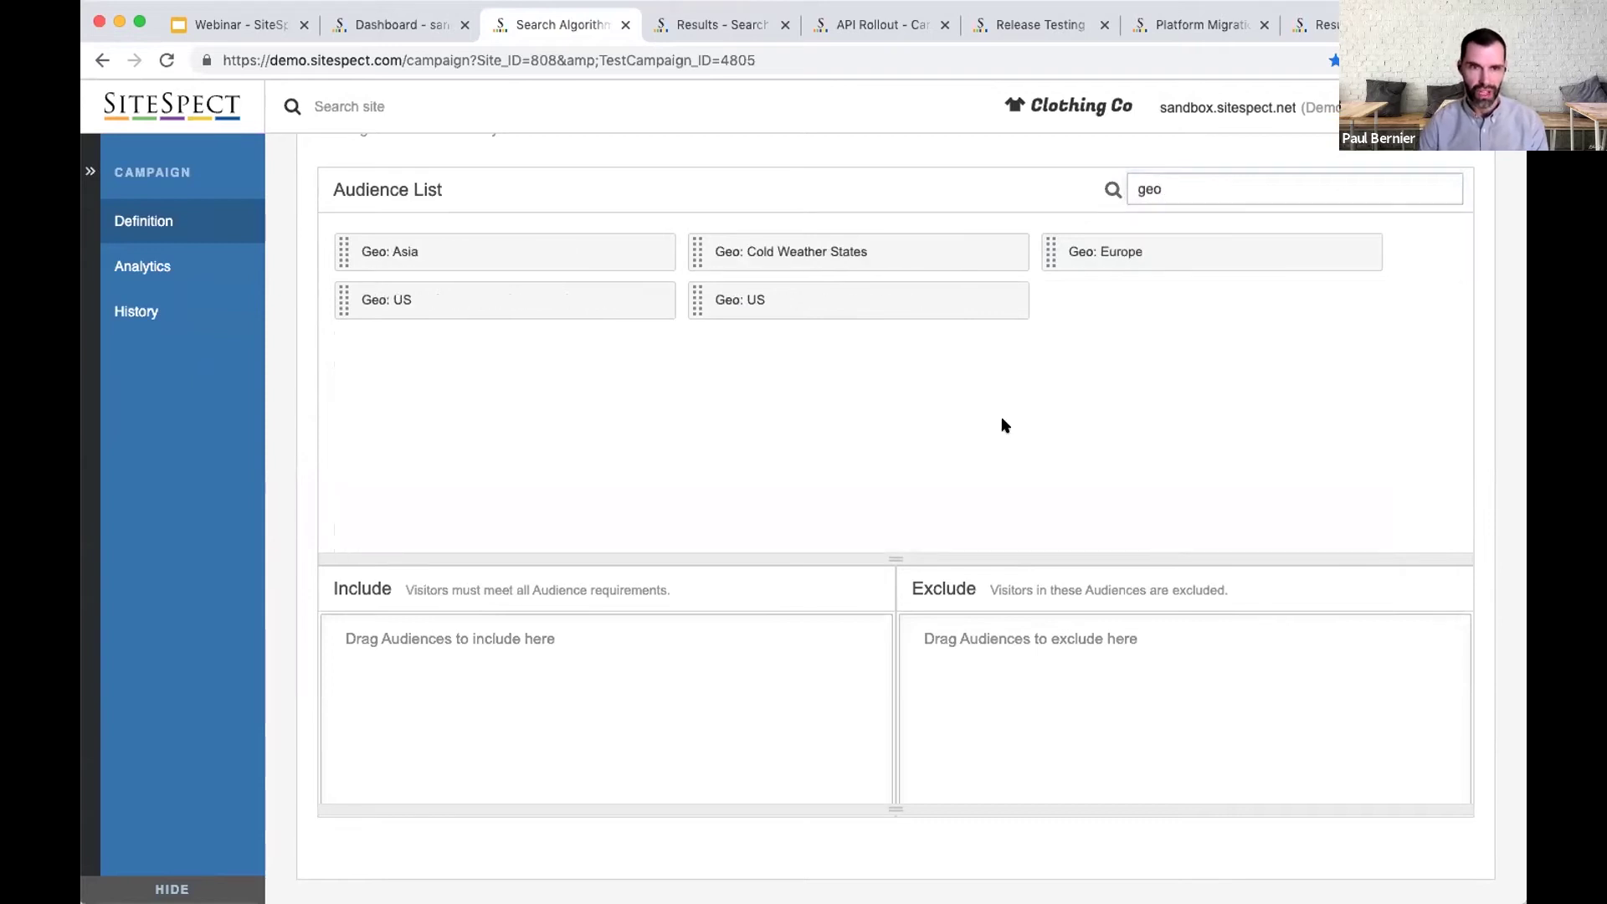
drag(528, 302, 505, 639)
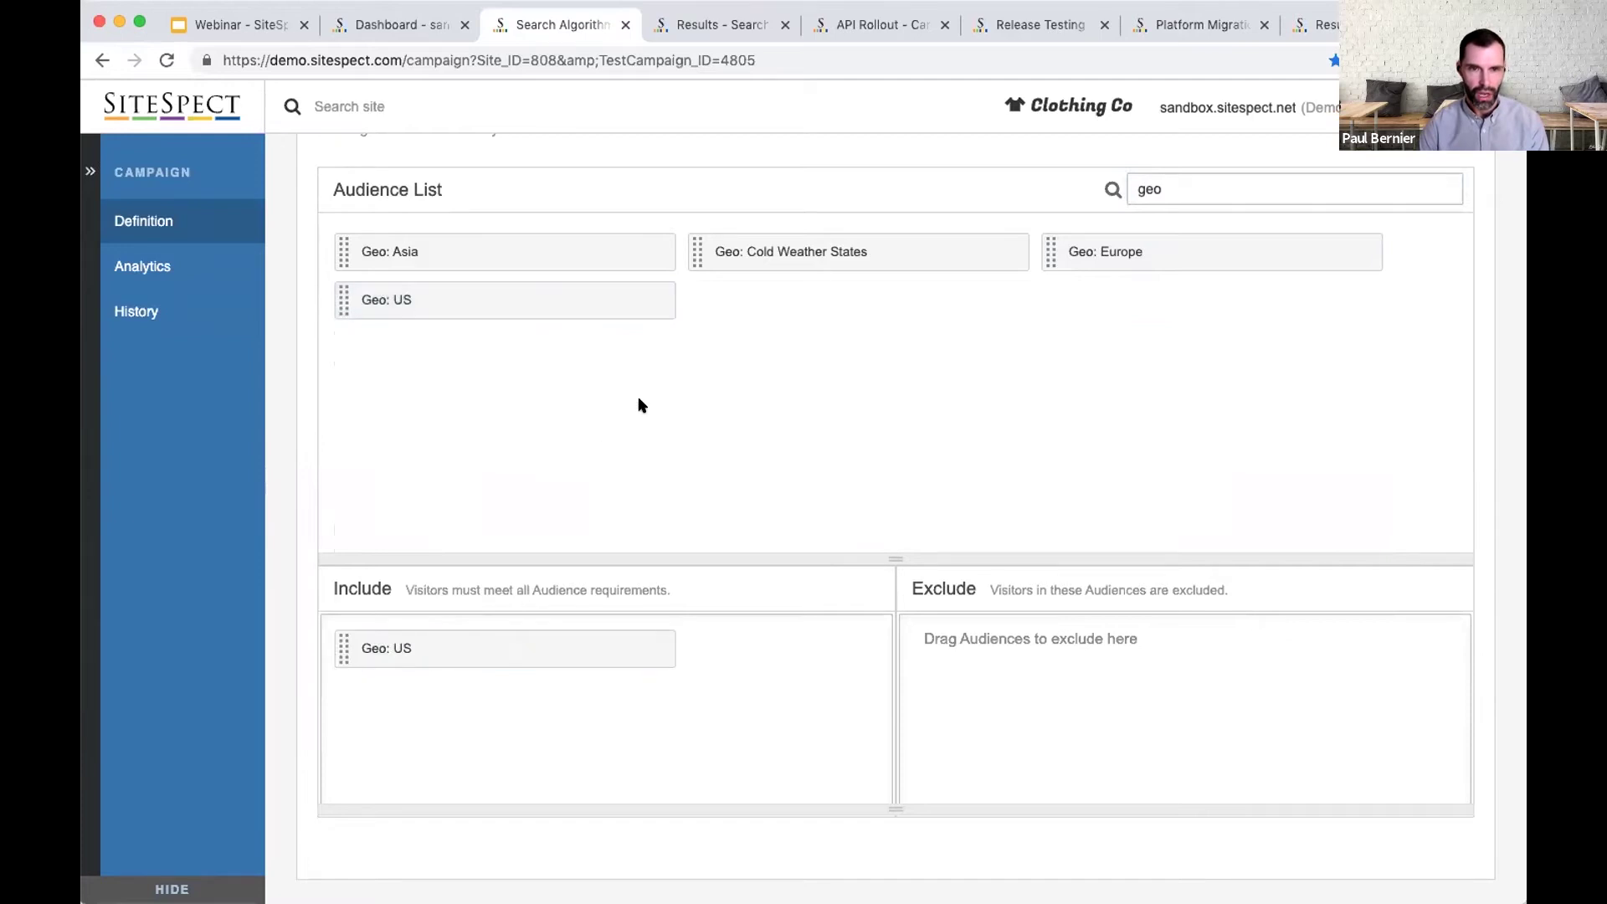
double_click(1183, 189)
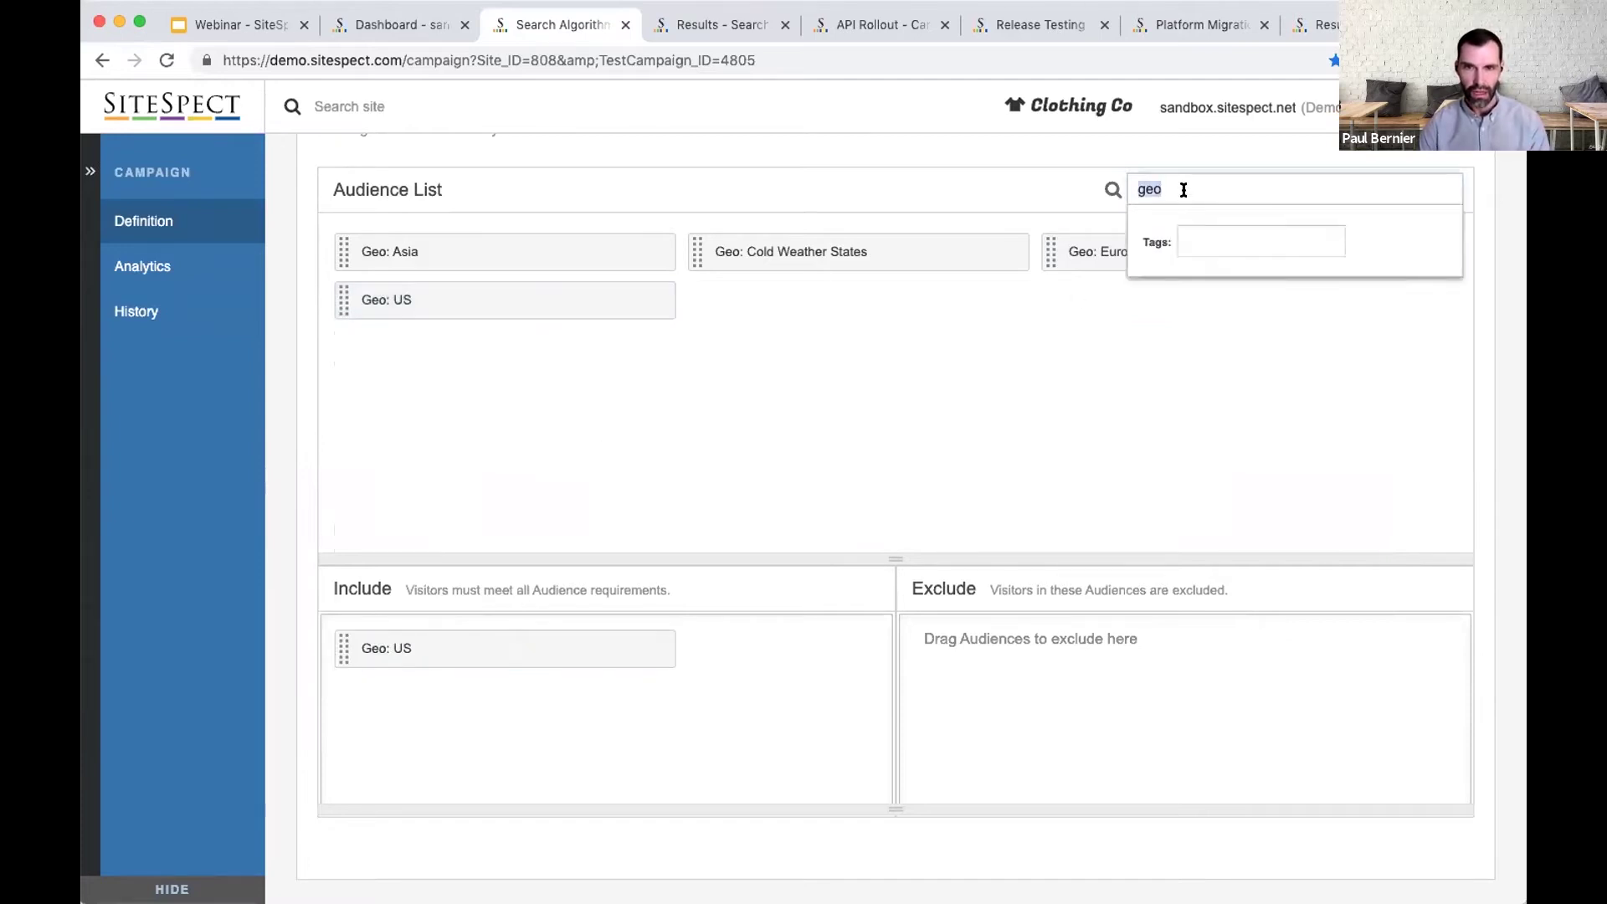
key(BackSpace)
click(1507, 381)
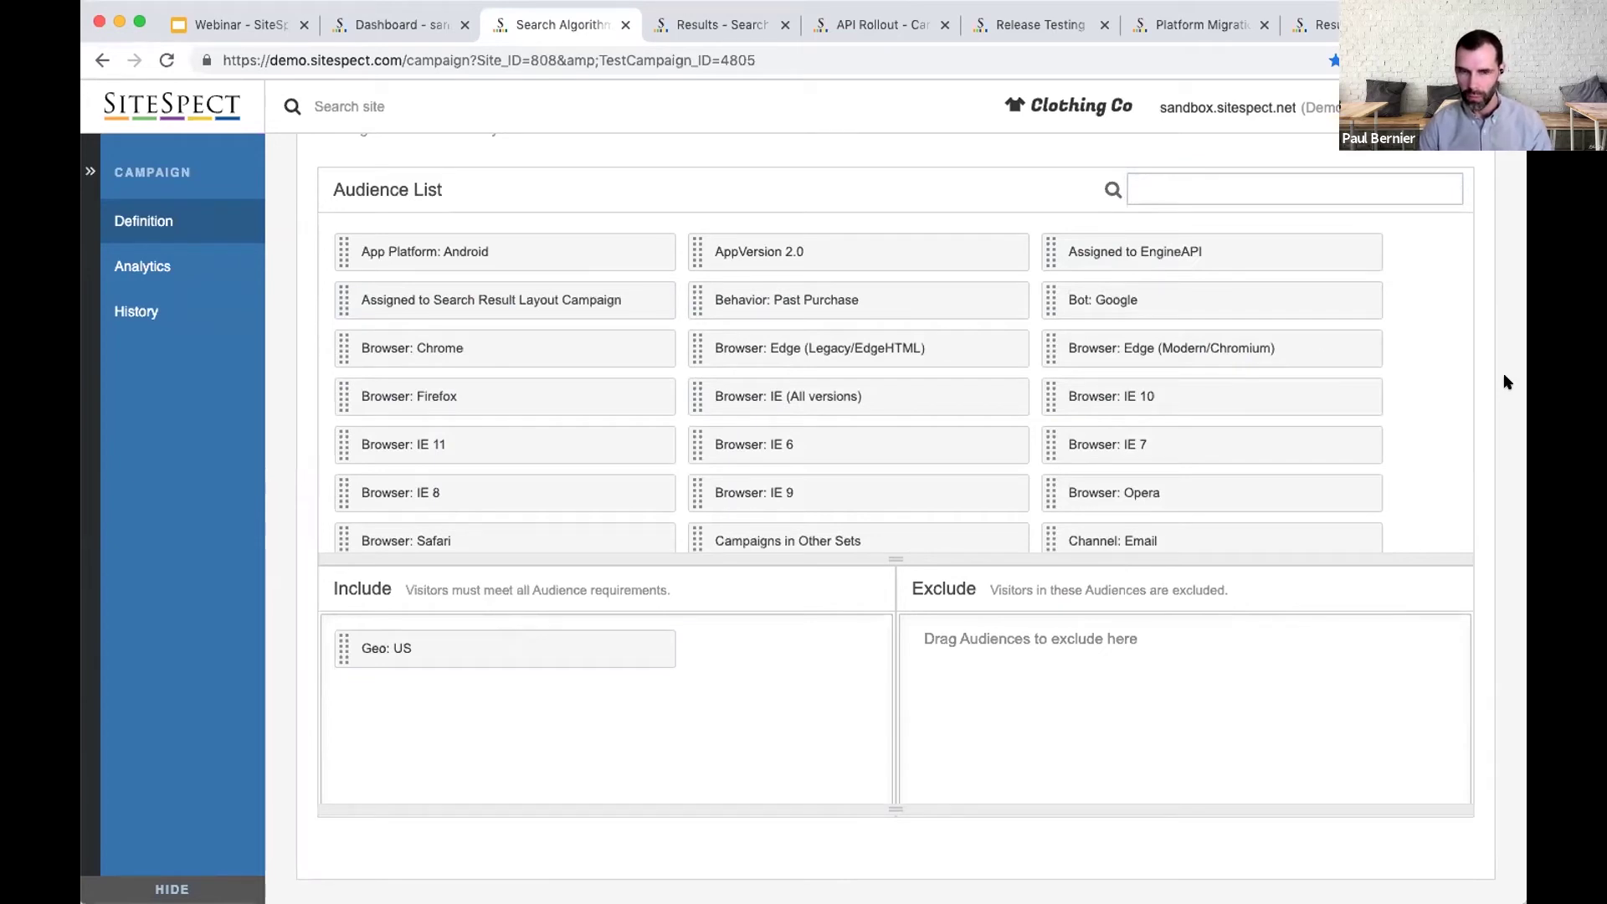
Step: Look through the whole audience list for available browser, device, referral, segment and schedule audiences, then collapse the audiences section
scroll(1503, 379, up, 3)
scroll(1500, 377, down, 2)
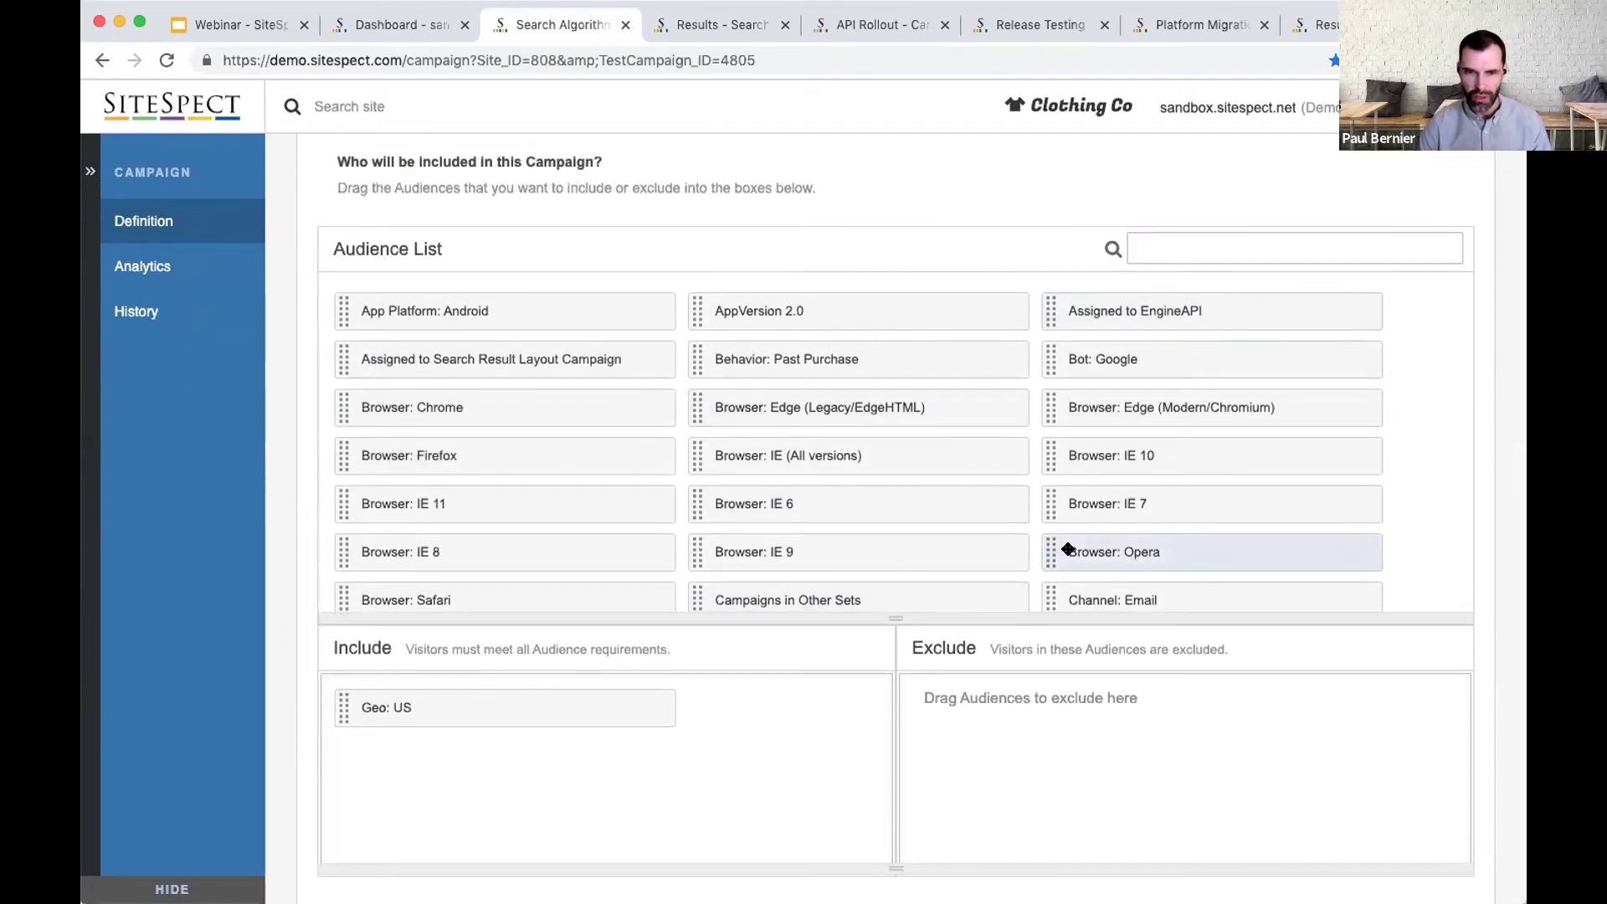
scroll(692, 462, down, 1)
scroll(692, 465, down, 8)
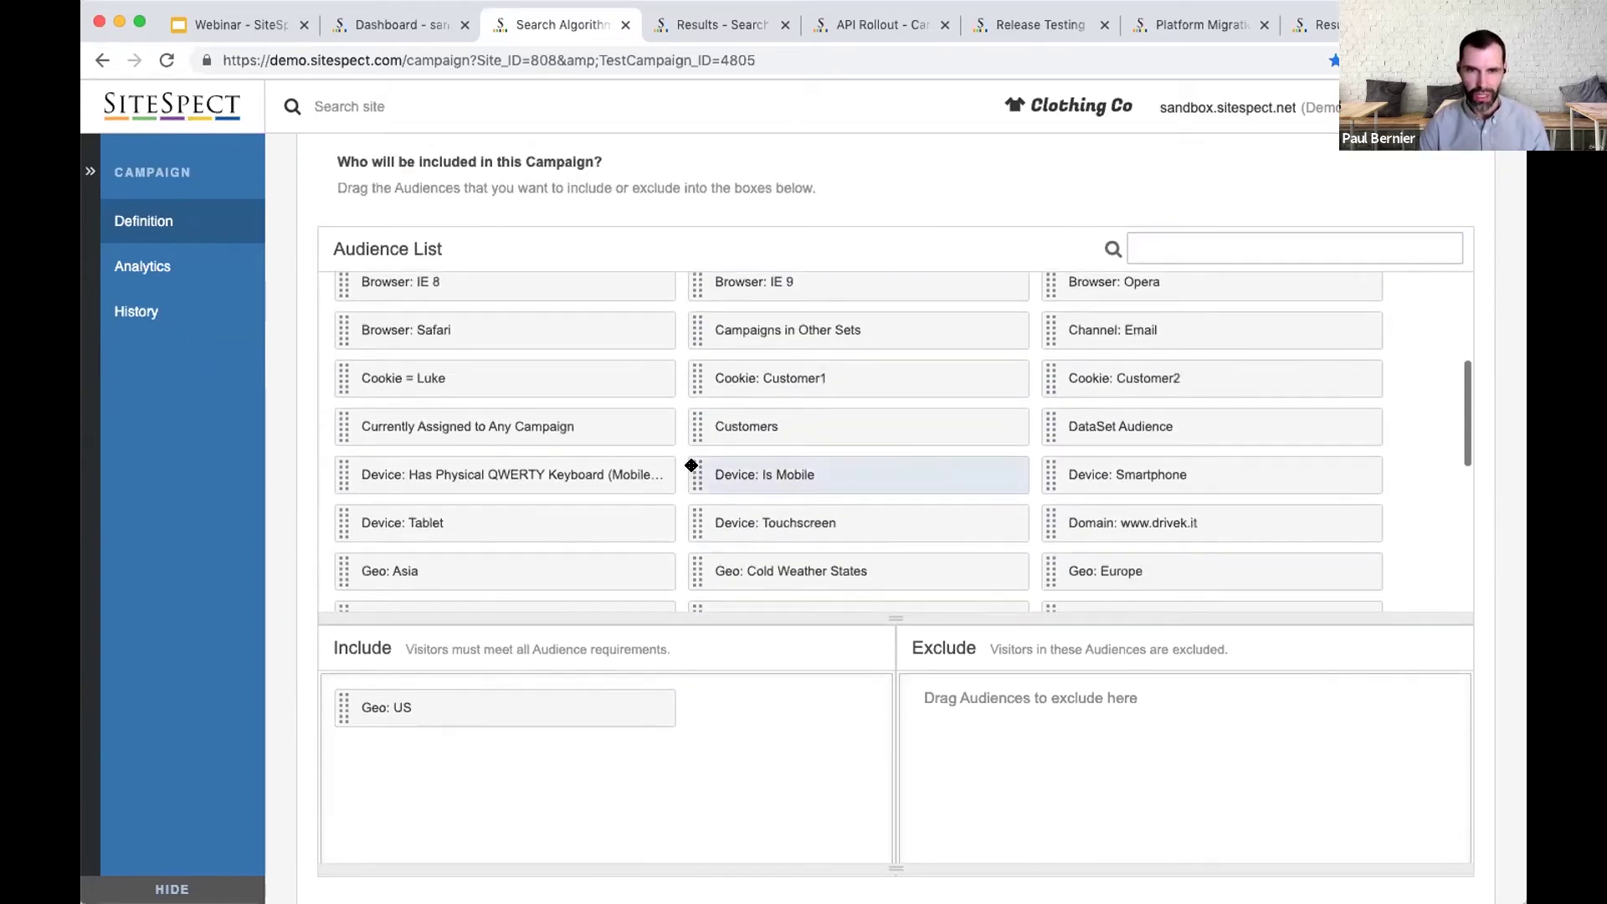
scroll(791, 375, down, 3)
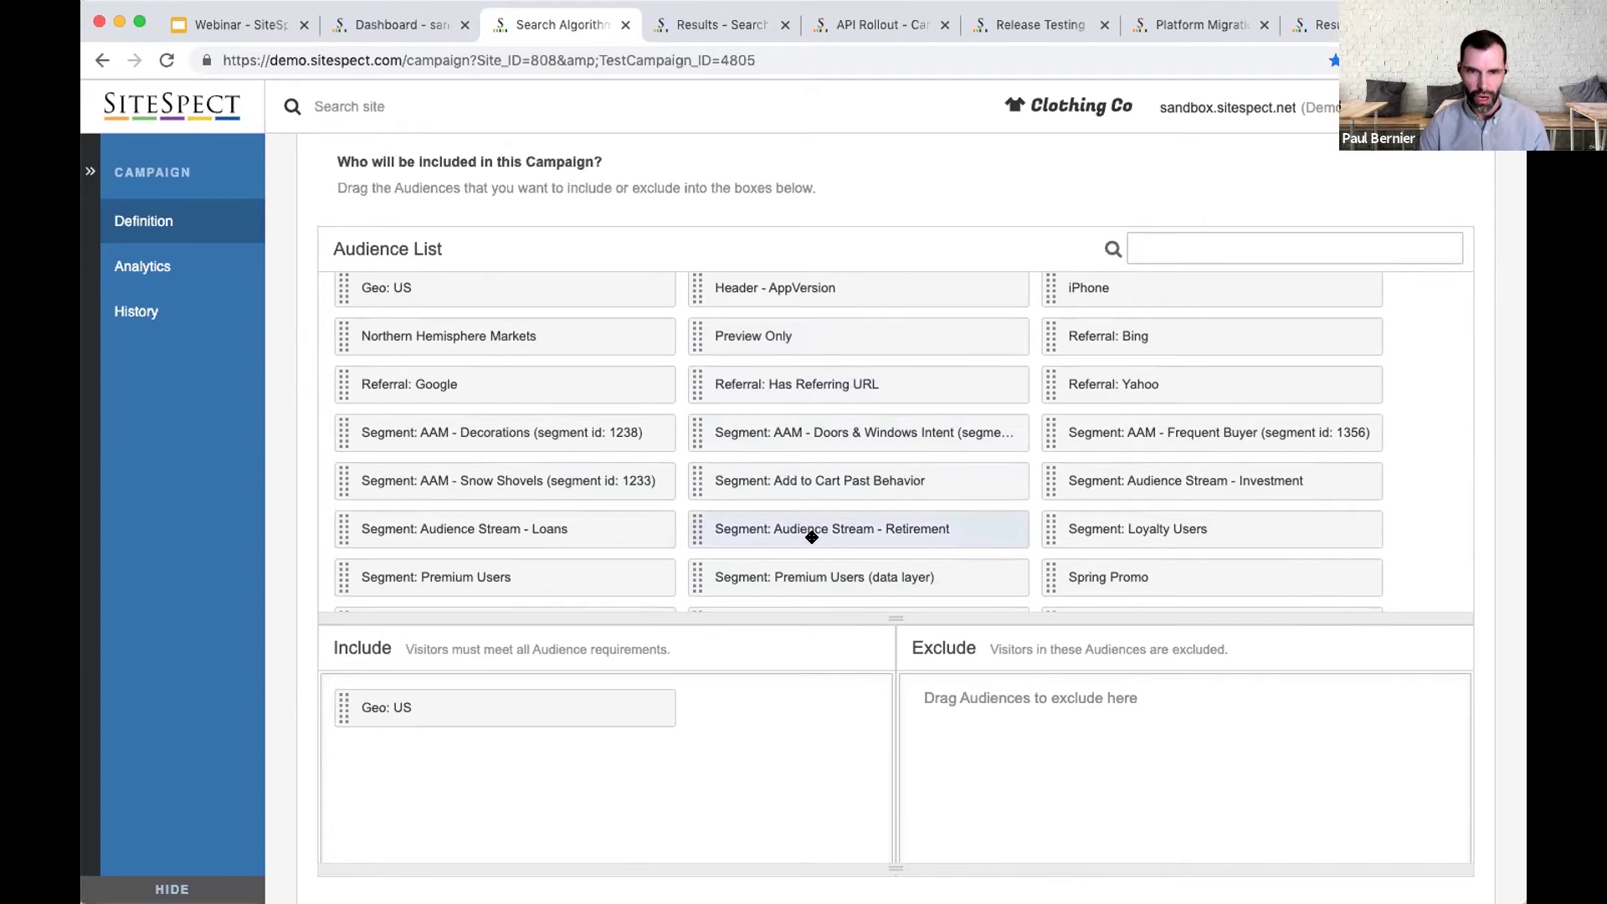
scroll(812, 530, down, 2)
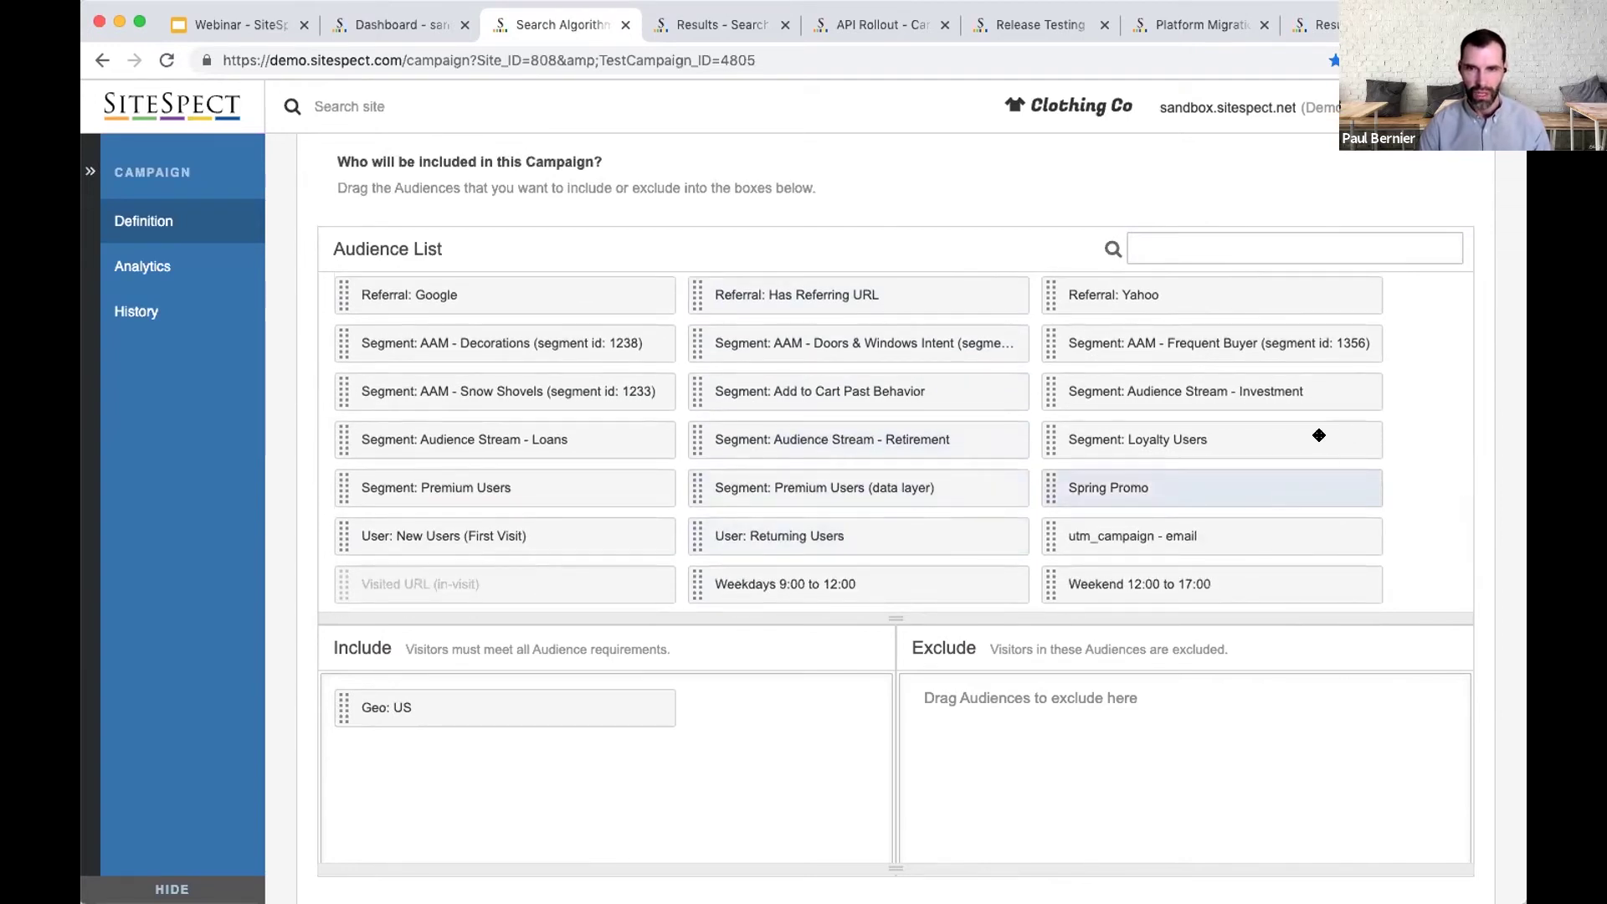
scroll(1331, 435, up, 10)
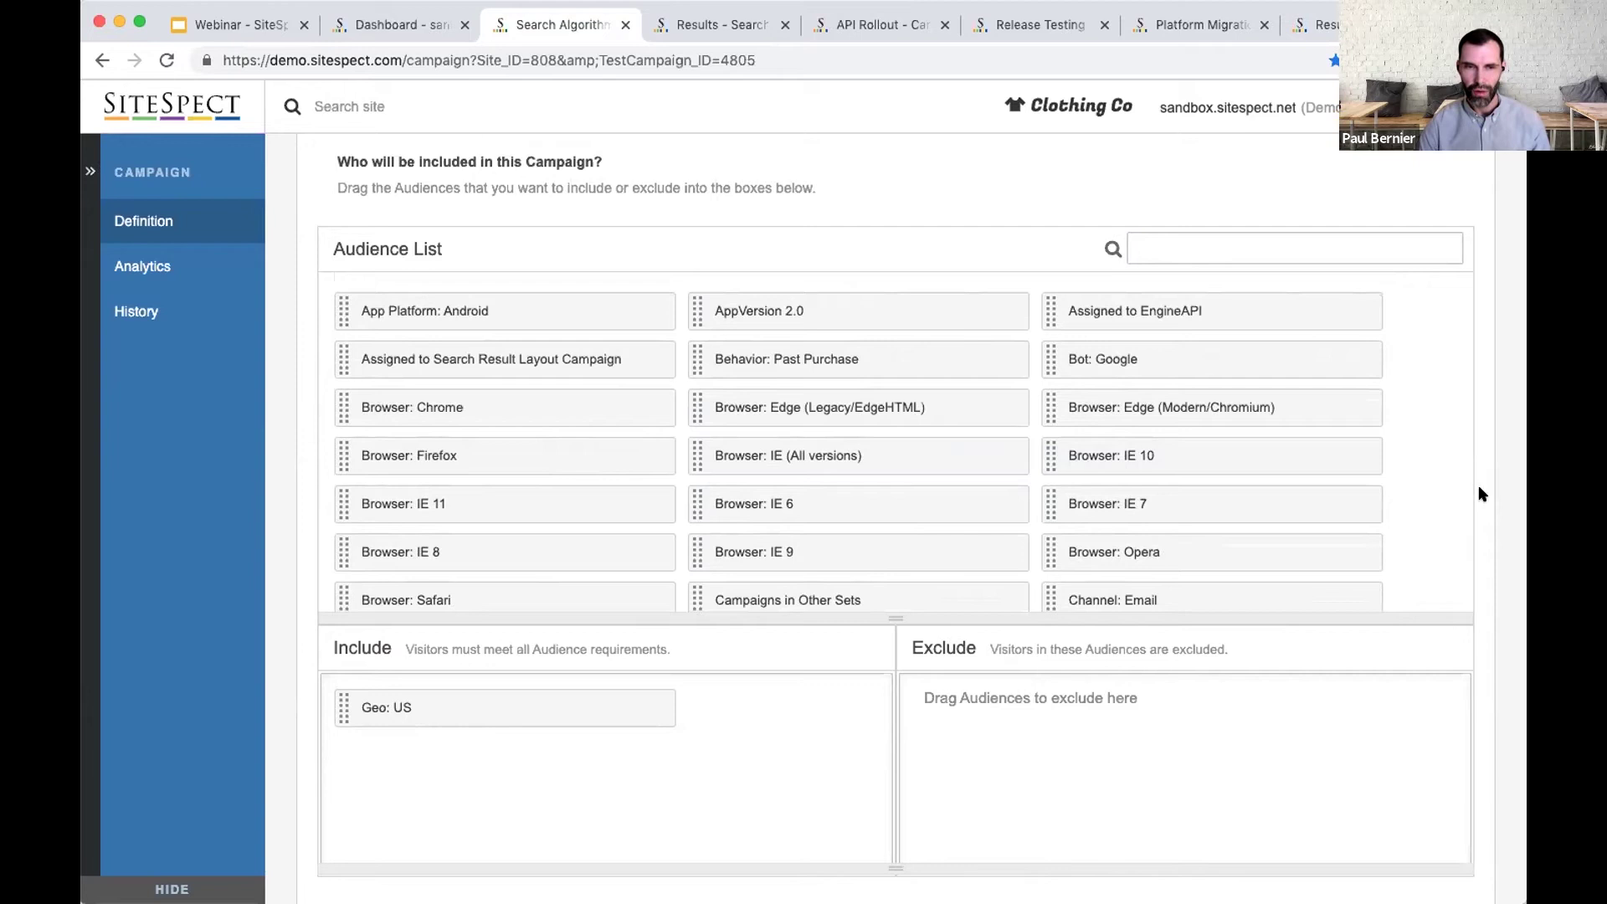
scroll(1477, 489, up, 5)
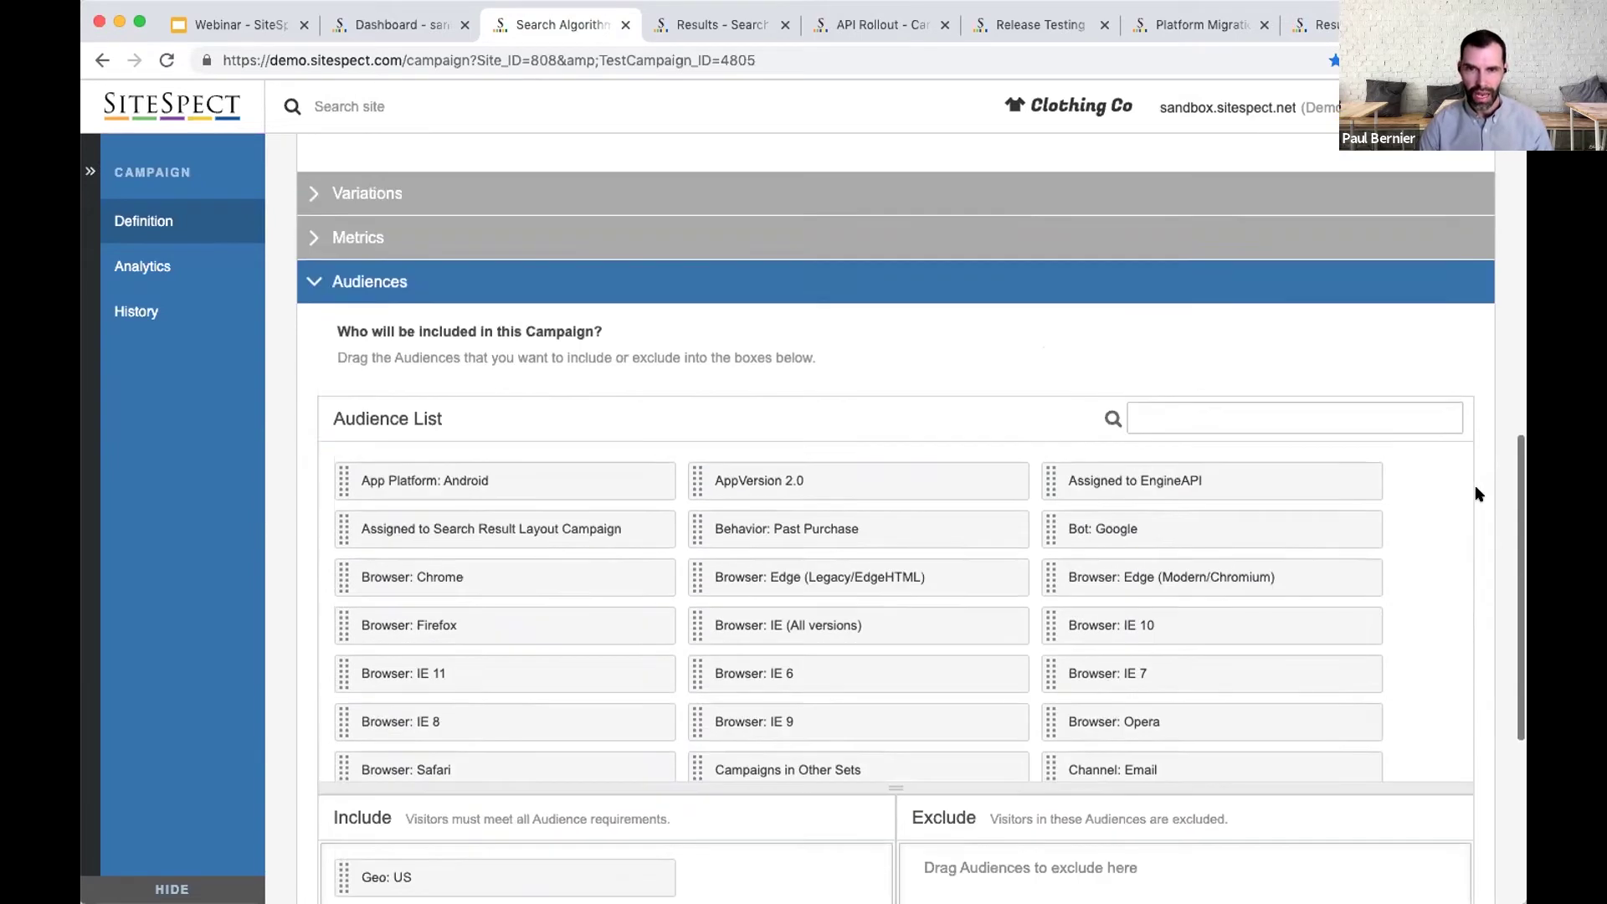
click(913, 429)
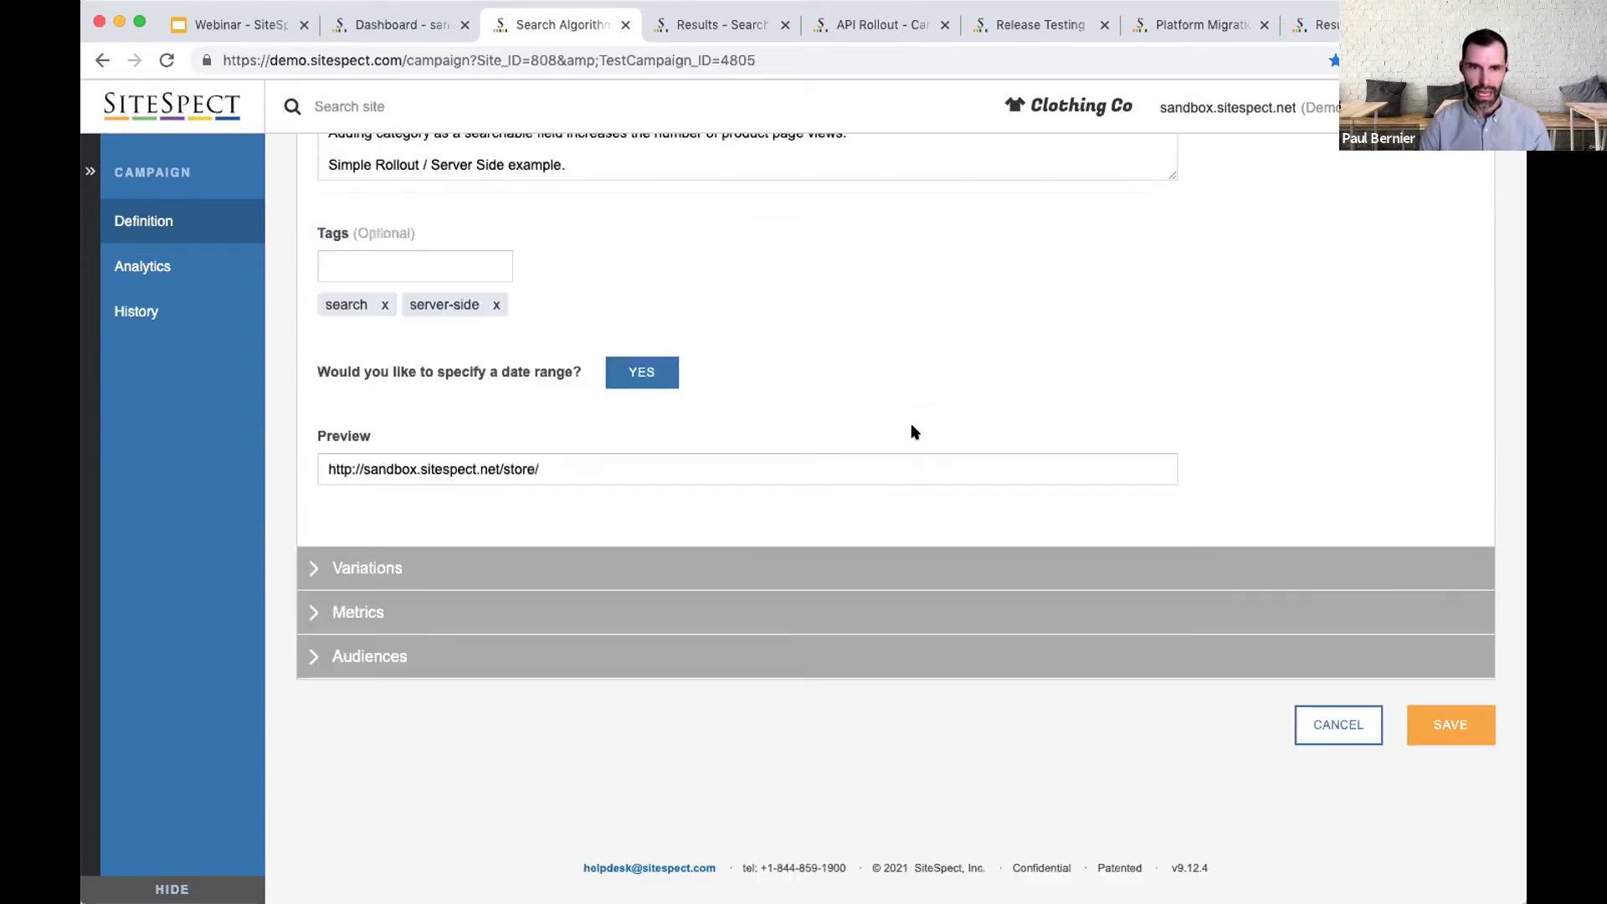
Step: Expand the variations section to check the traffic split, and view the available options for the campaign's status
click(866, 556)
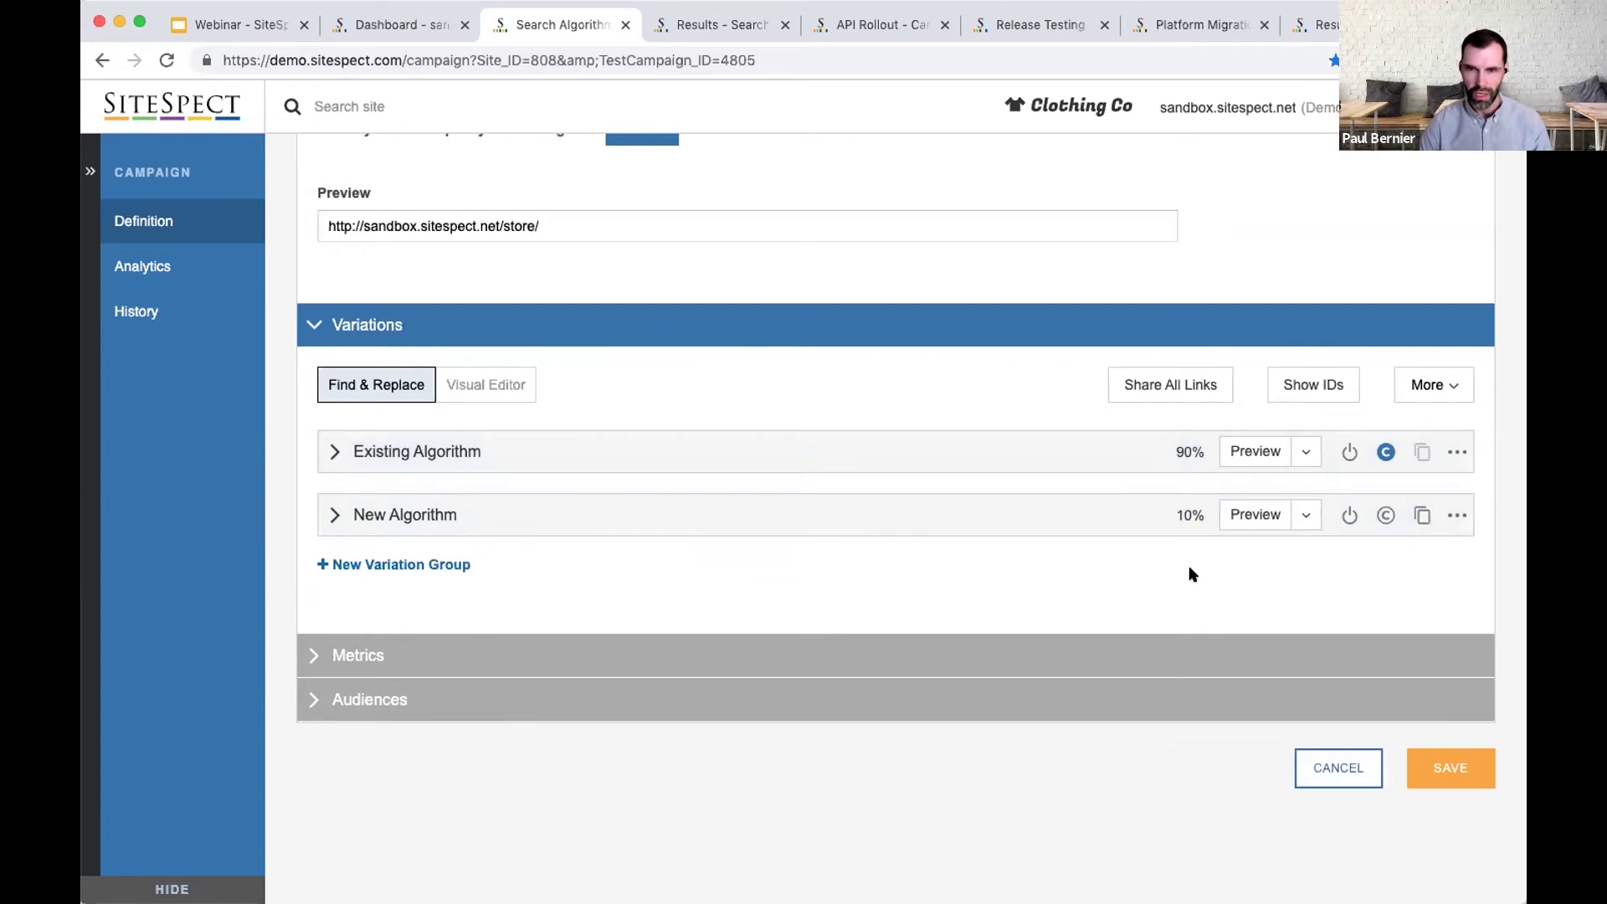
scroll(1033, 373, up, 7)
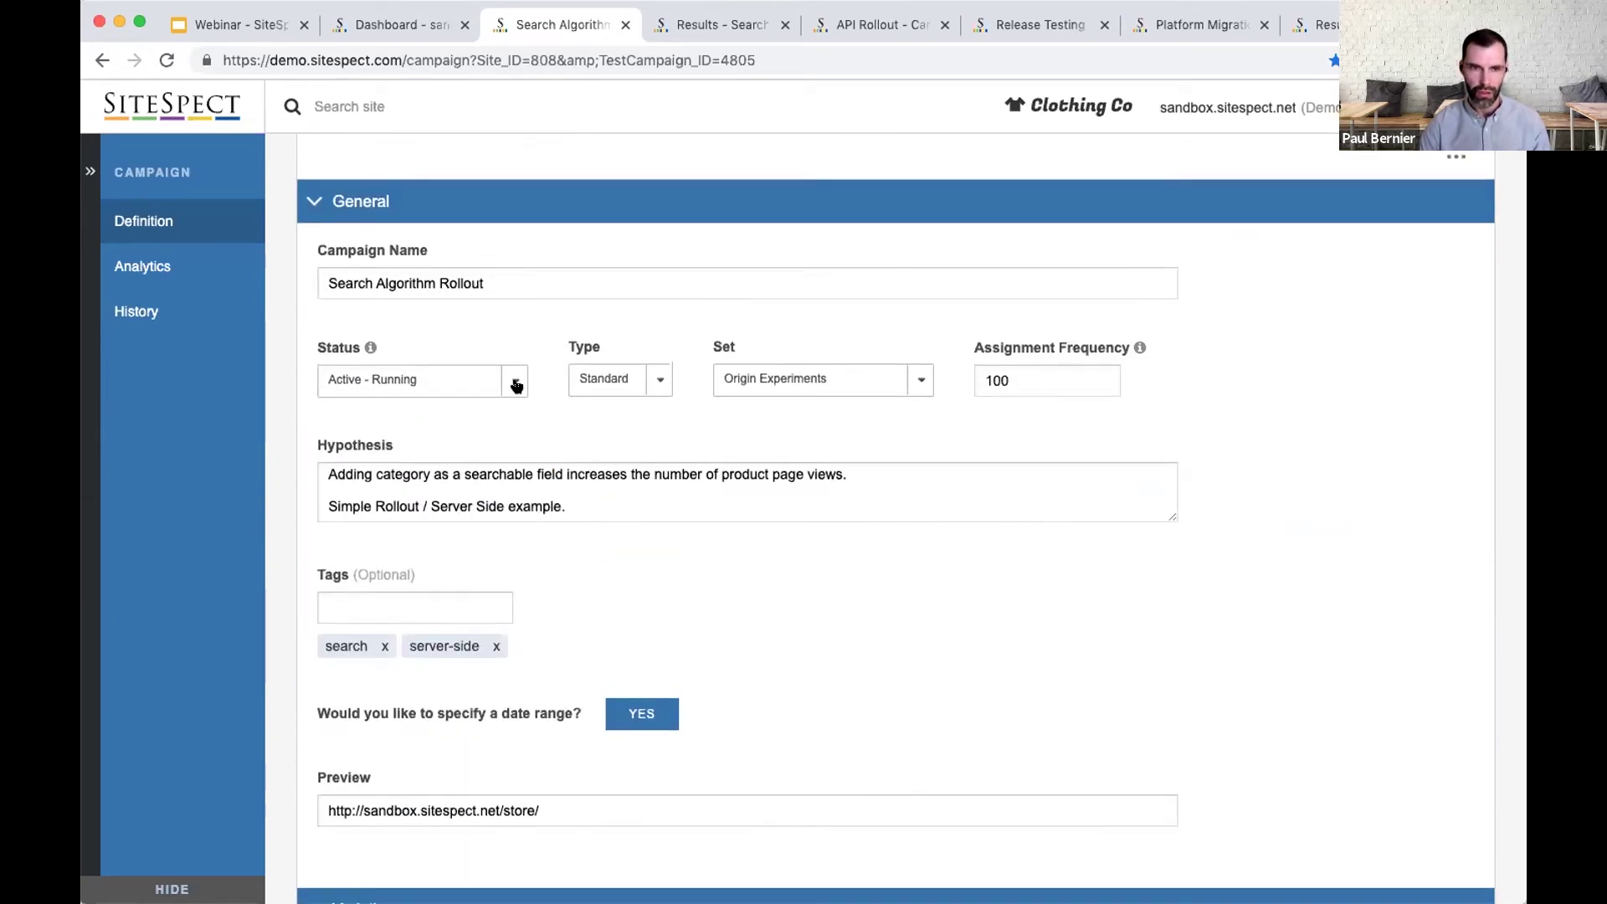
click(514, 379)
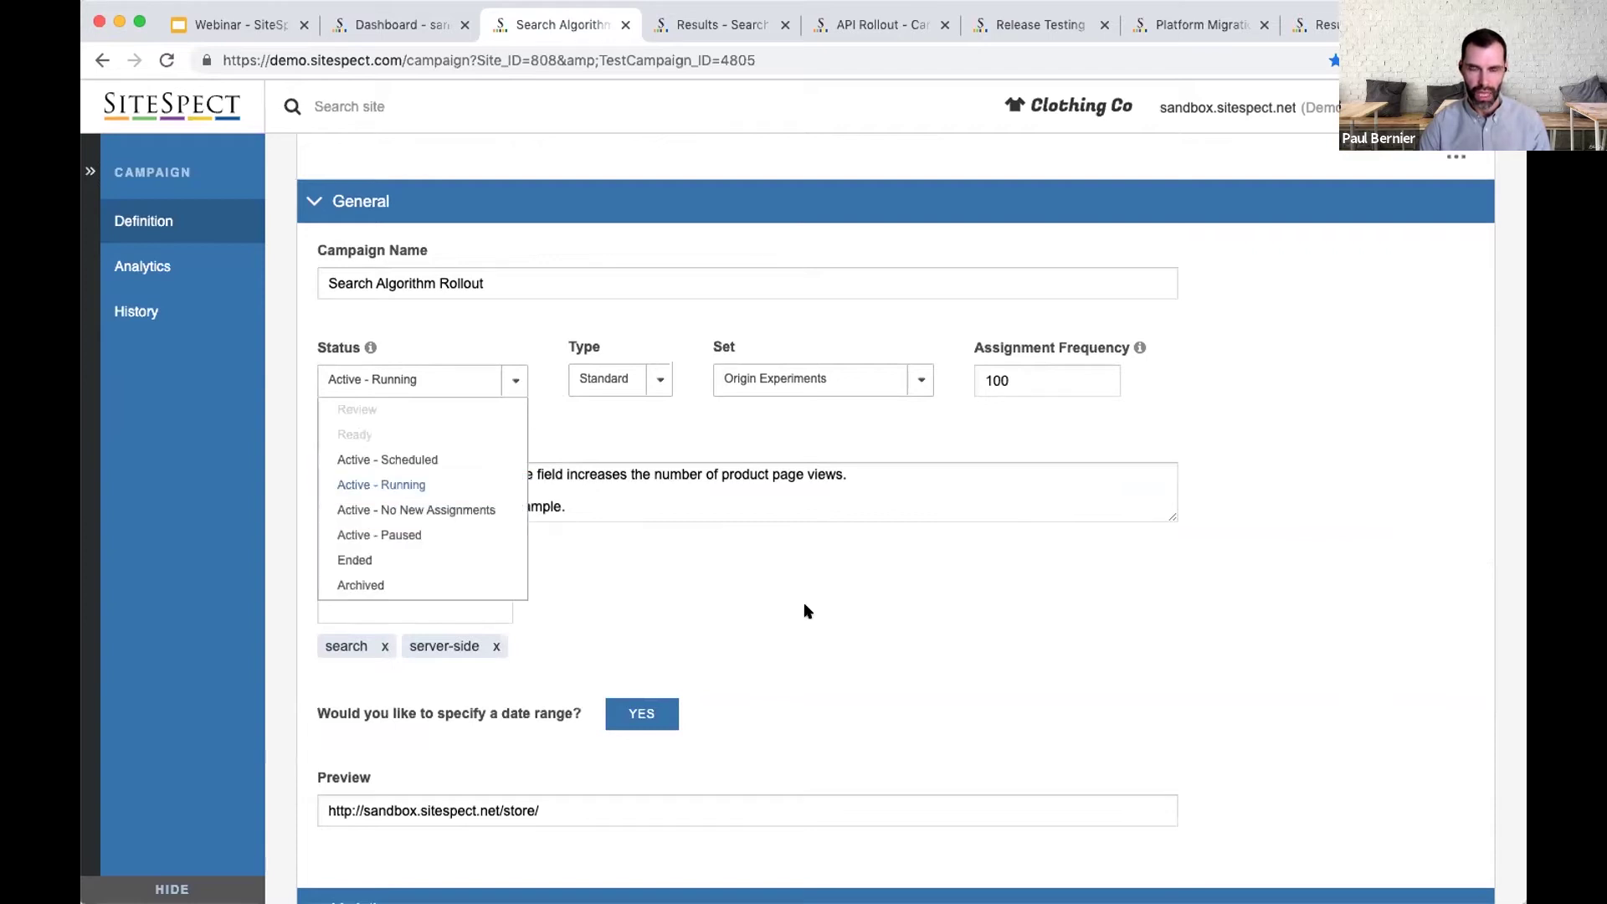
click(836, 619)
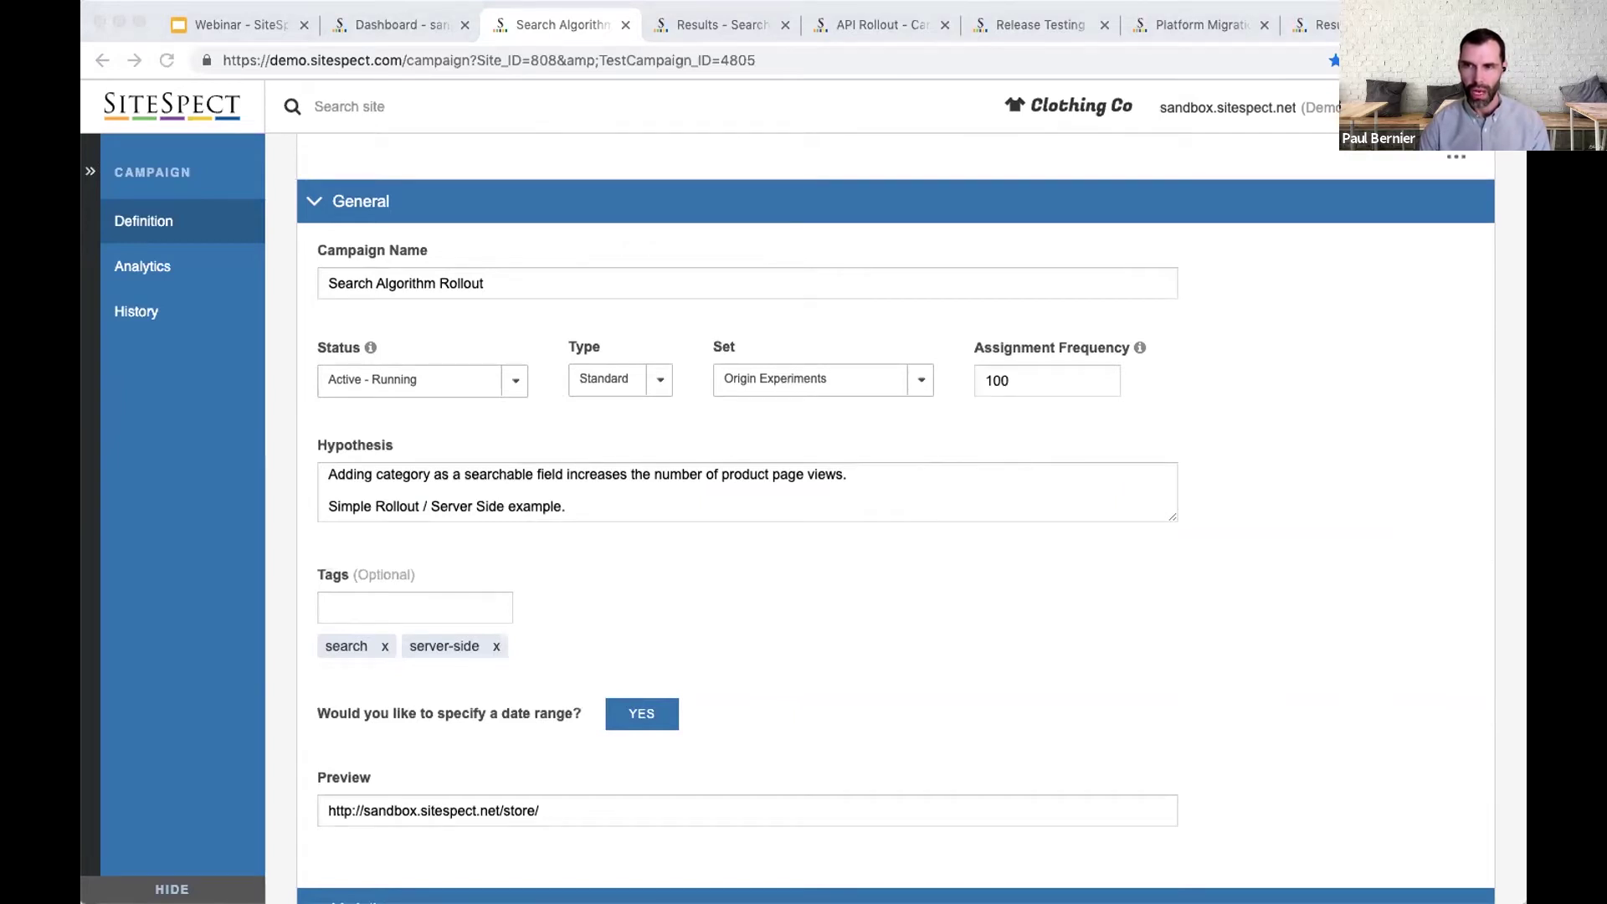
Step: Switch to the Search Result Layout (AB) campaign results and examine the Purchase trend chart and the results matrix
click(719, 25)
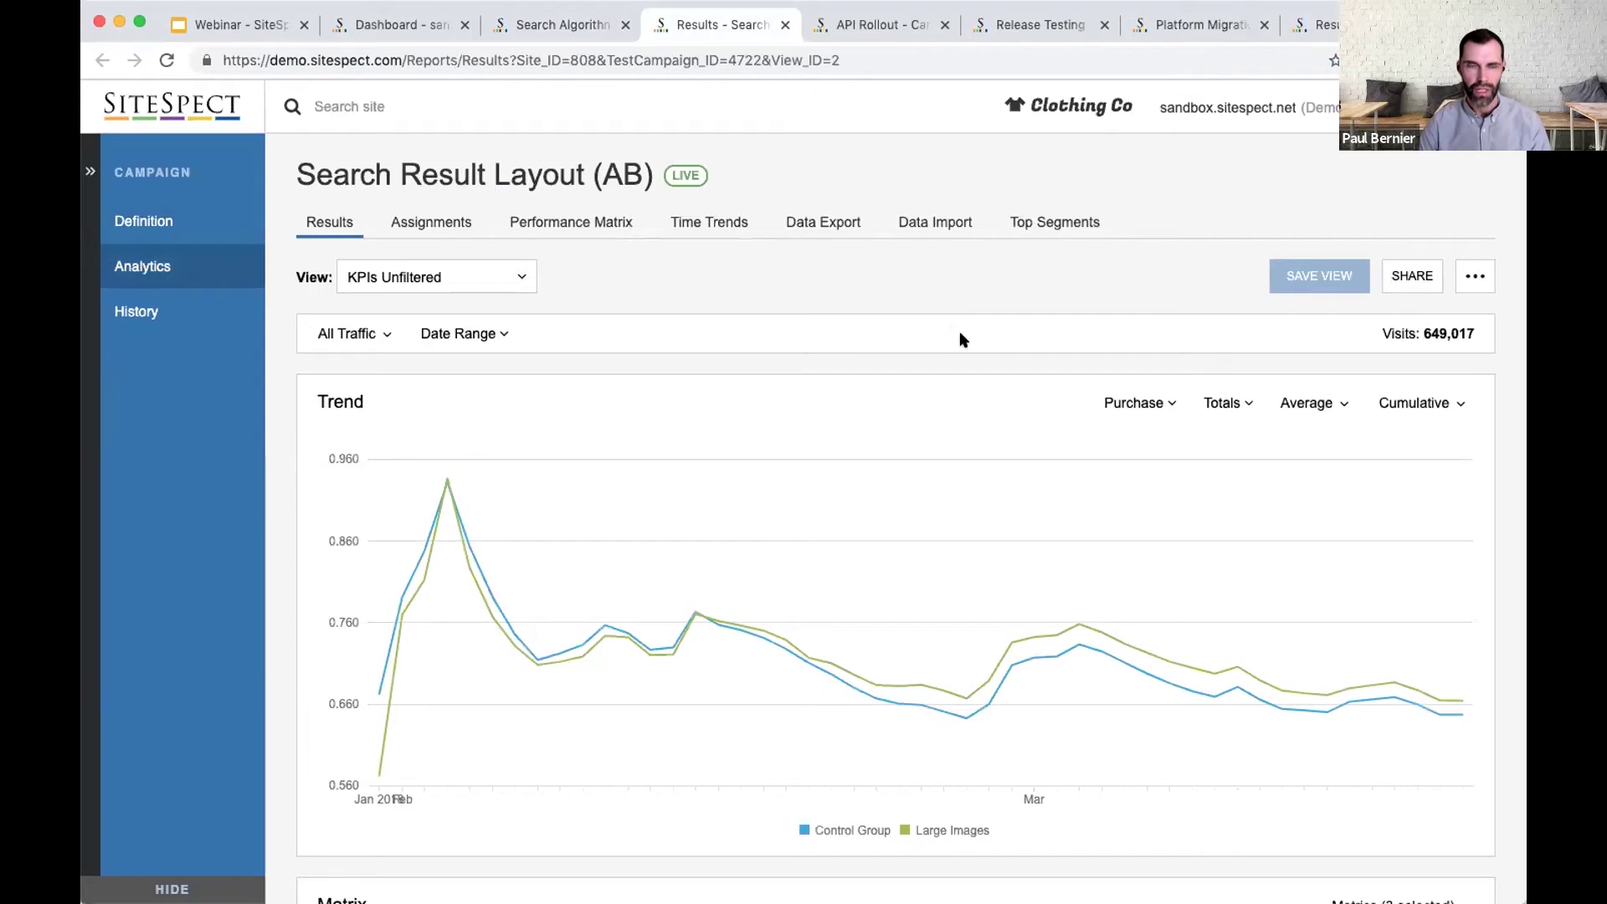
scroll(962, 339, down, 1)
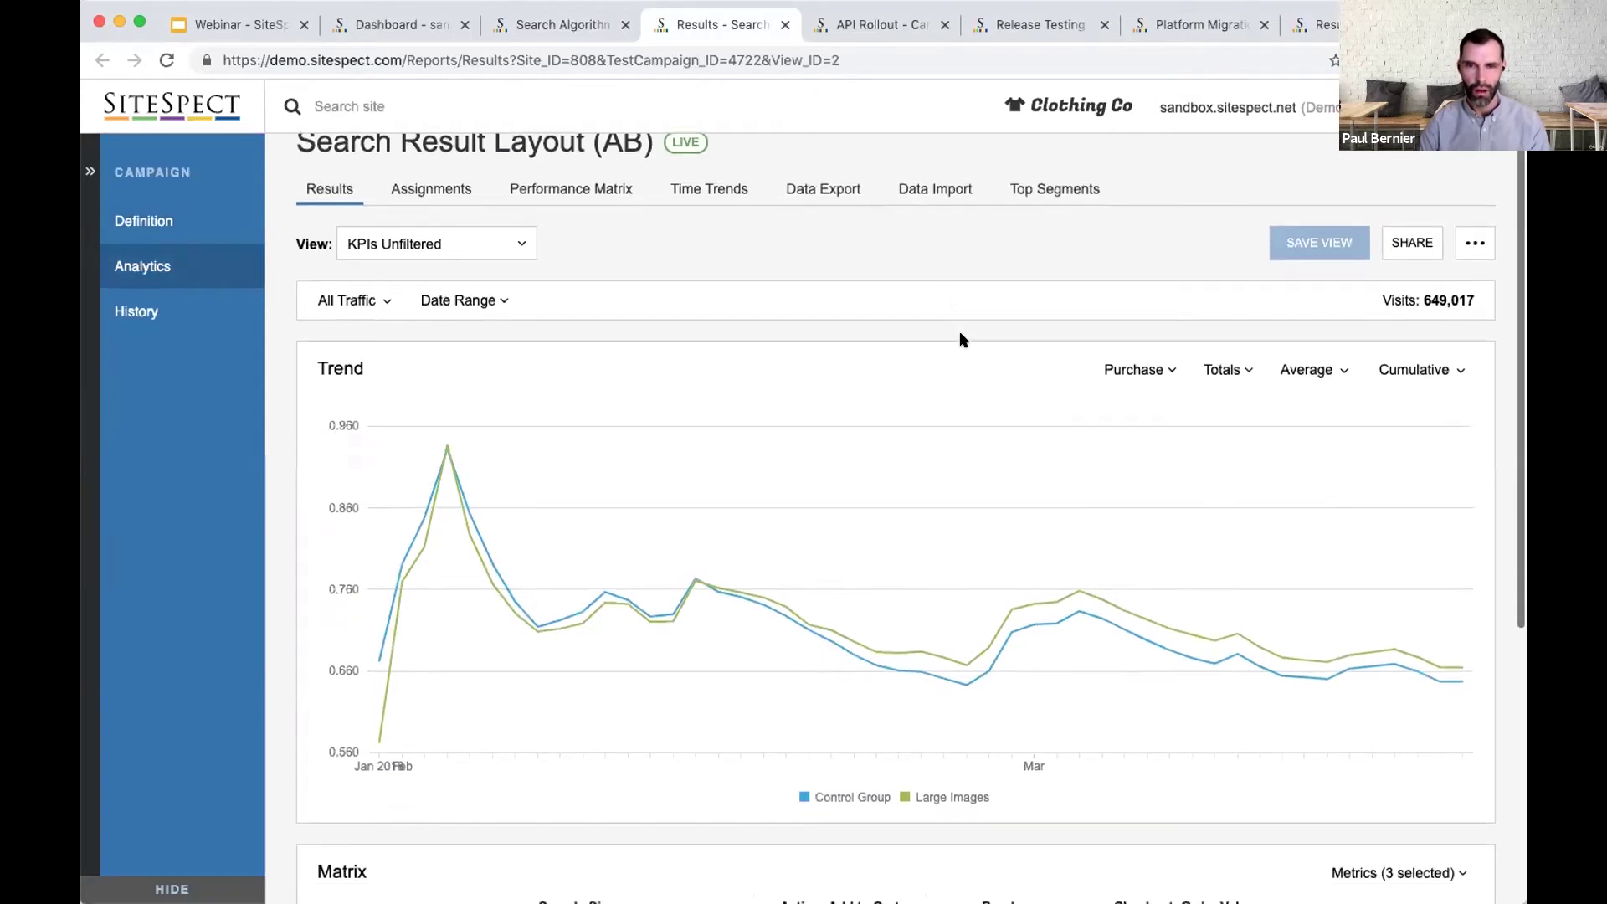
scroll(962, 339, up, 1)
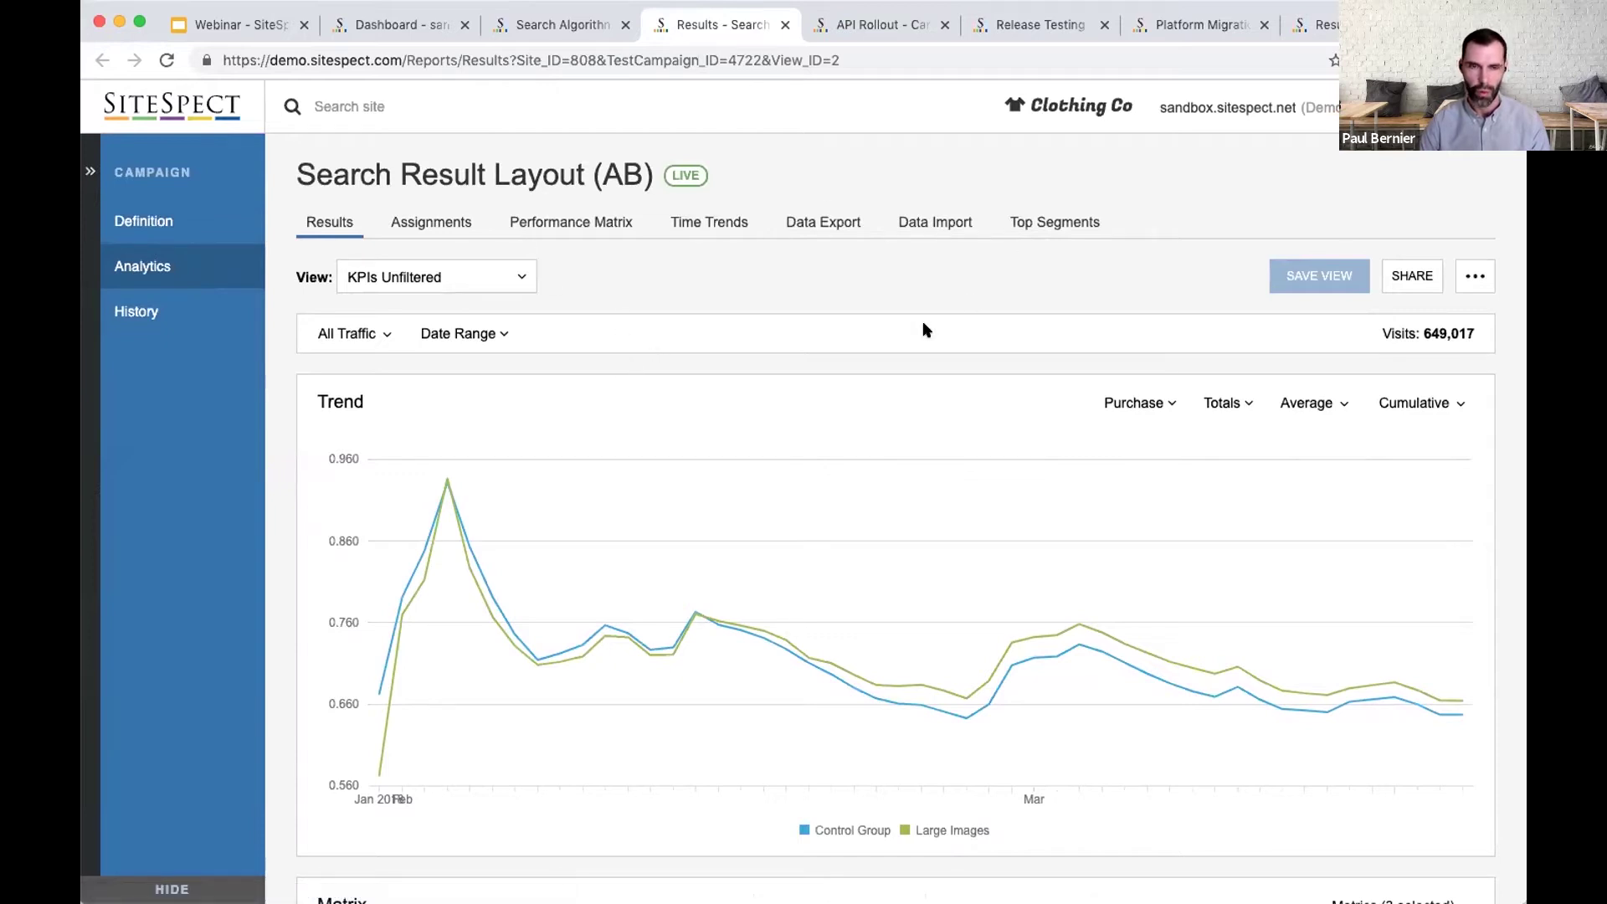
scroll(923, 327, down, 1)
scroll(923, 329, down, 1)
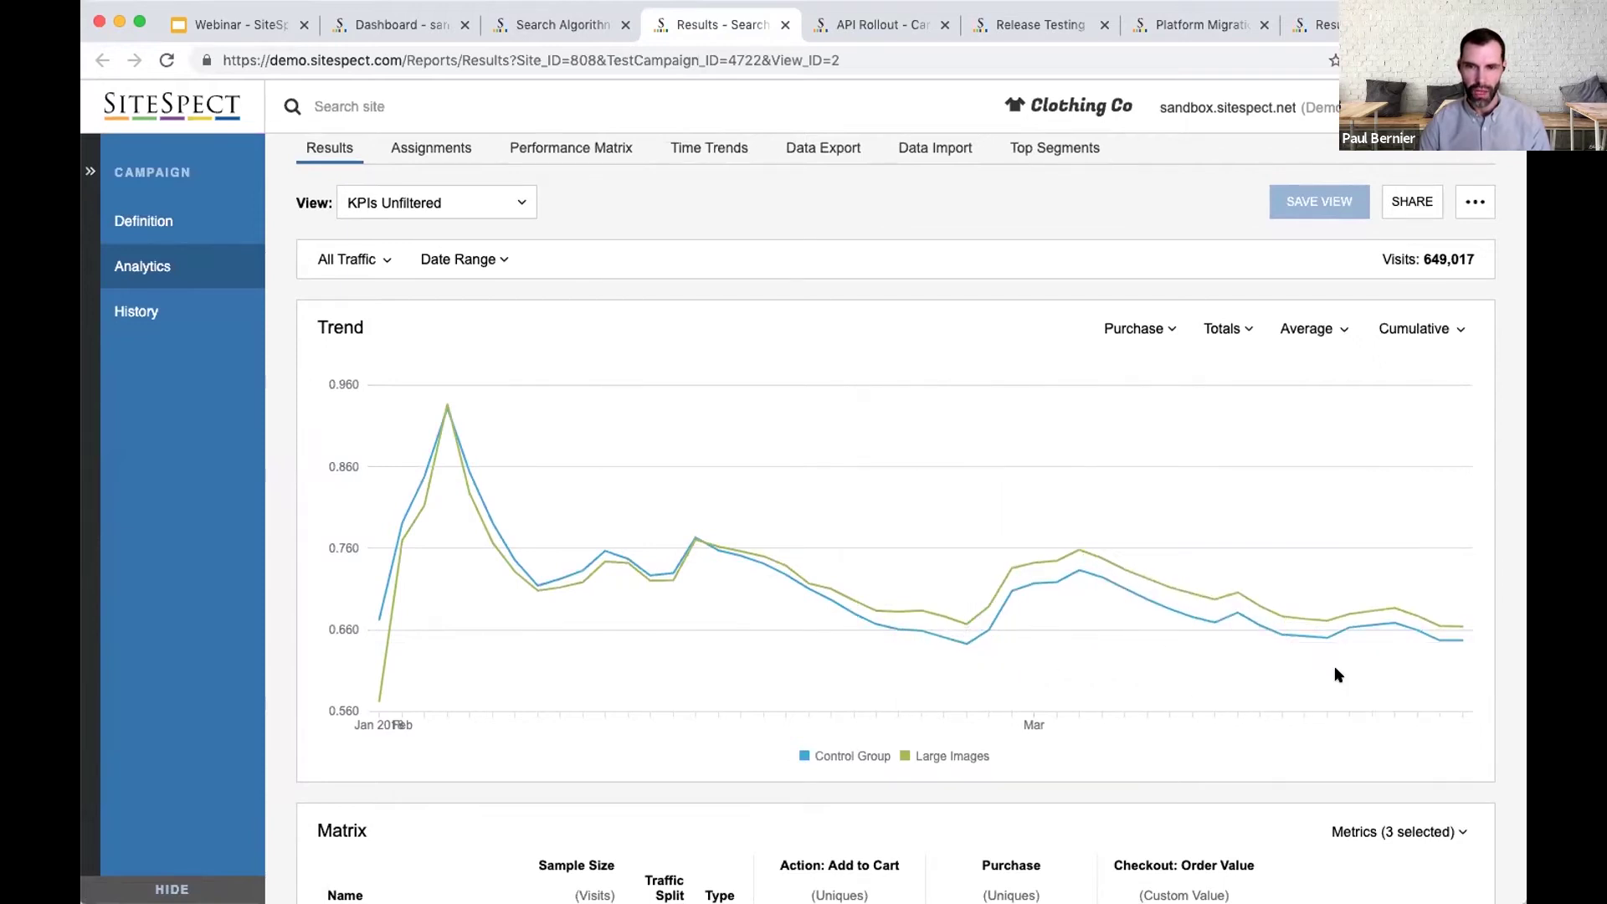
scroll(1334, 666, down, 2)
scroll(1335, 667, down, 1)
Step: Set the metric plotted in the trend chart to Action: Add to Cart
scroll(1227, 725, up, 3)
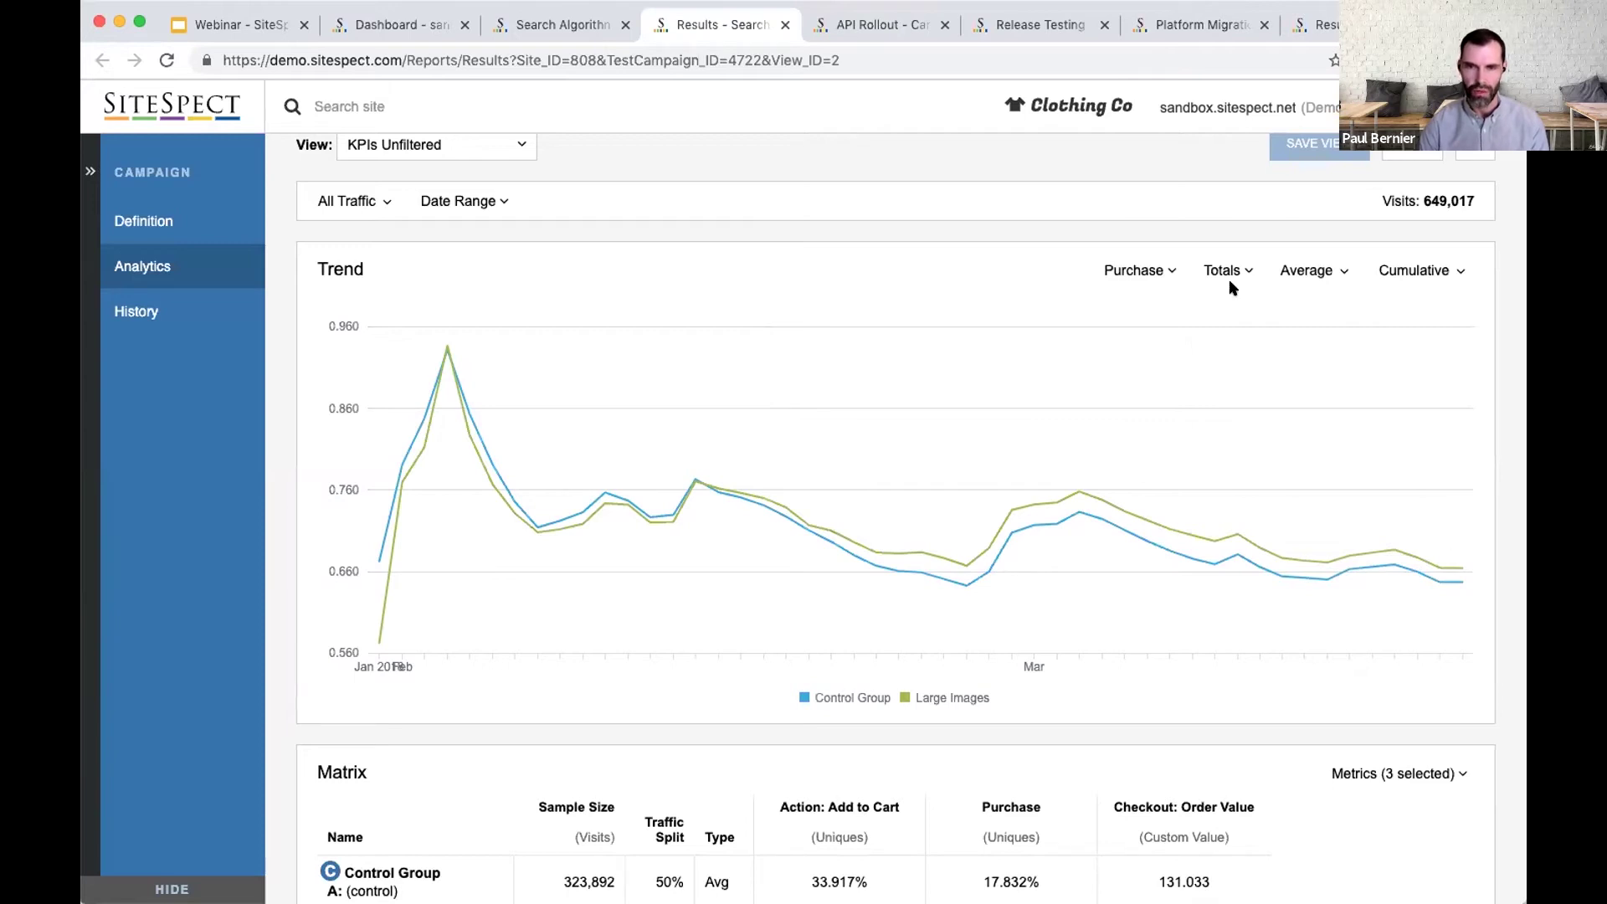
click(1149, 270)
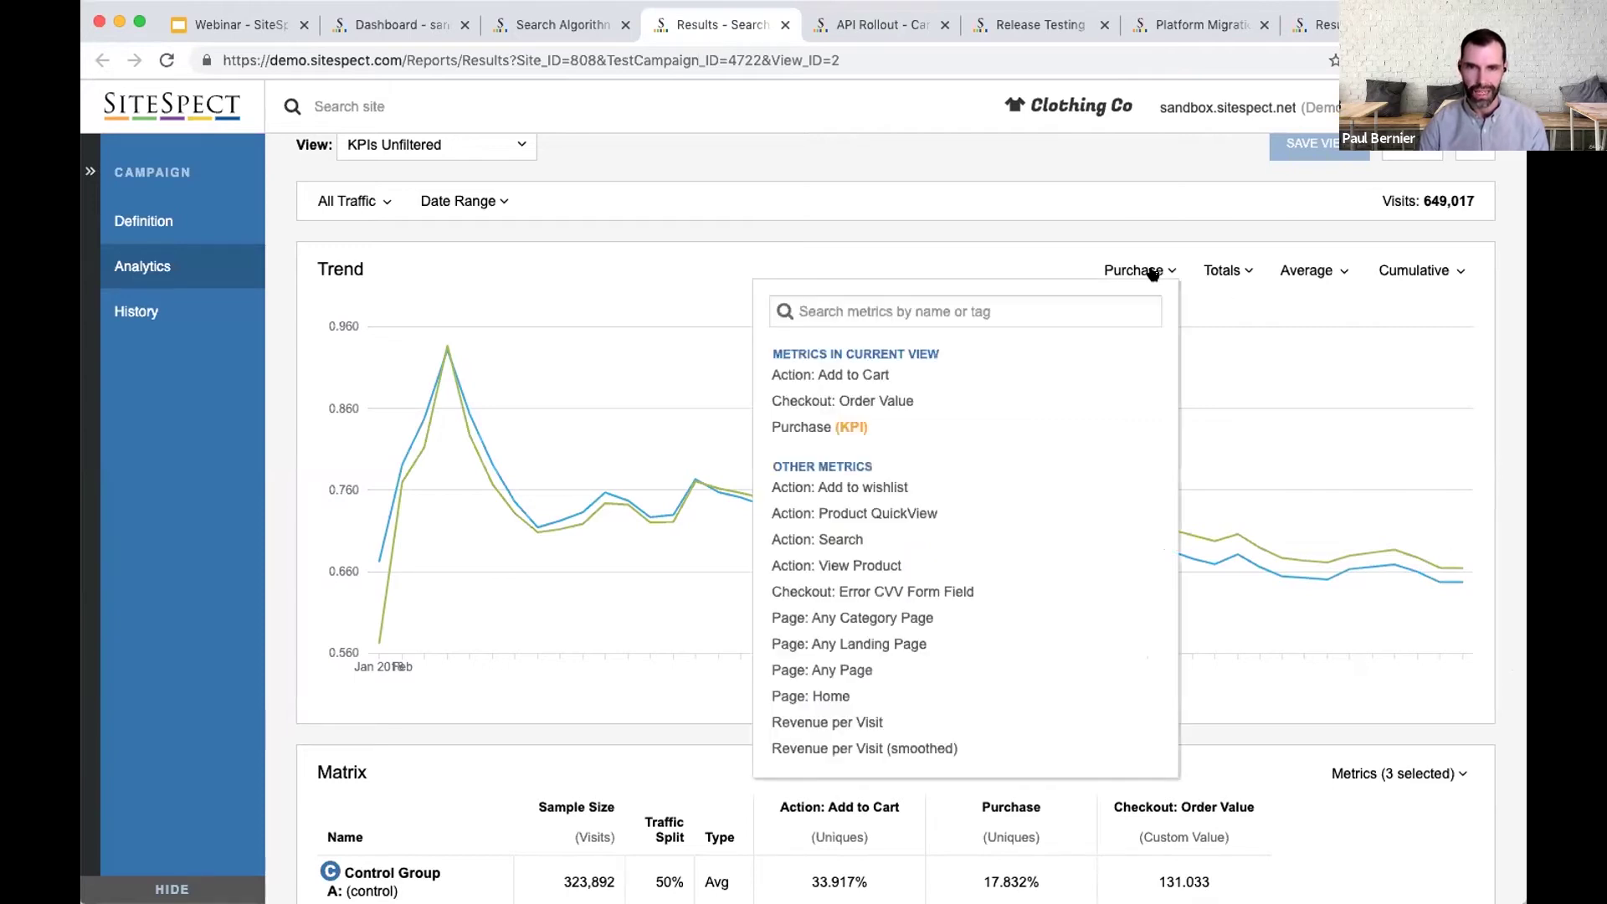
click(1014, 376)
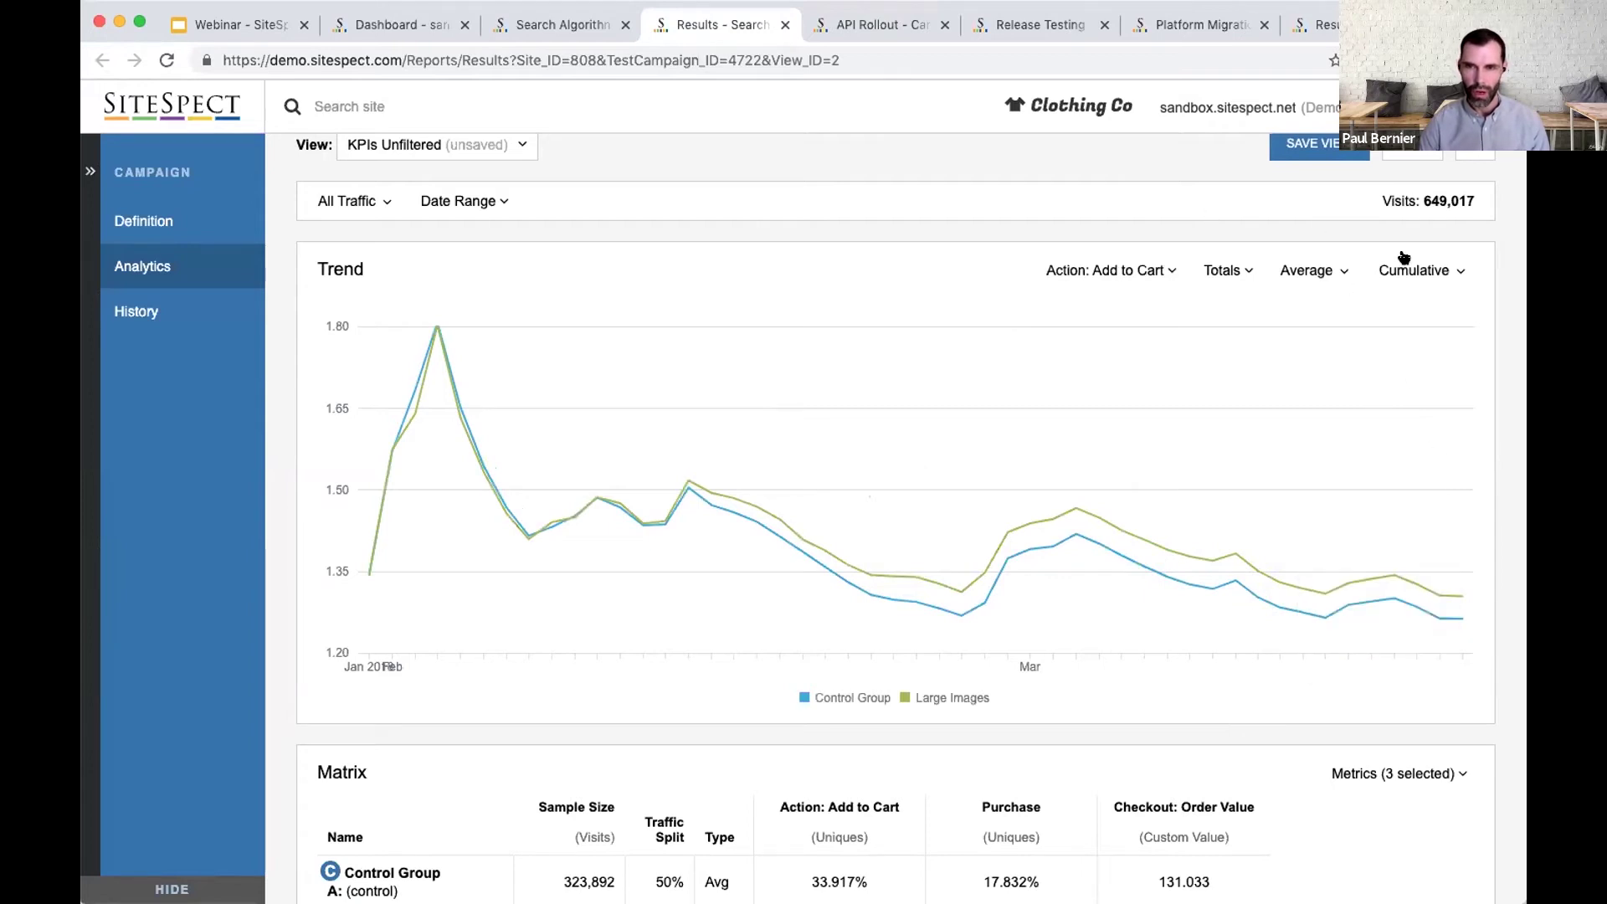
Step: Examine the results matrix and show the significance details of the Purchase difference for the Large Images variation
scroll(1521, 490, down, 1)
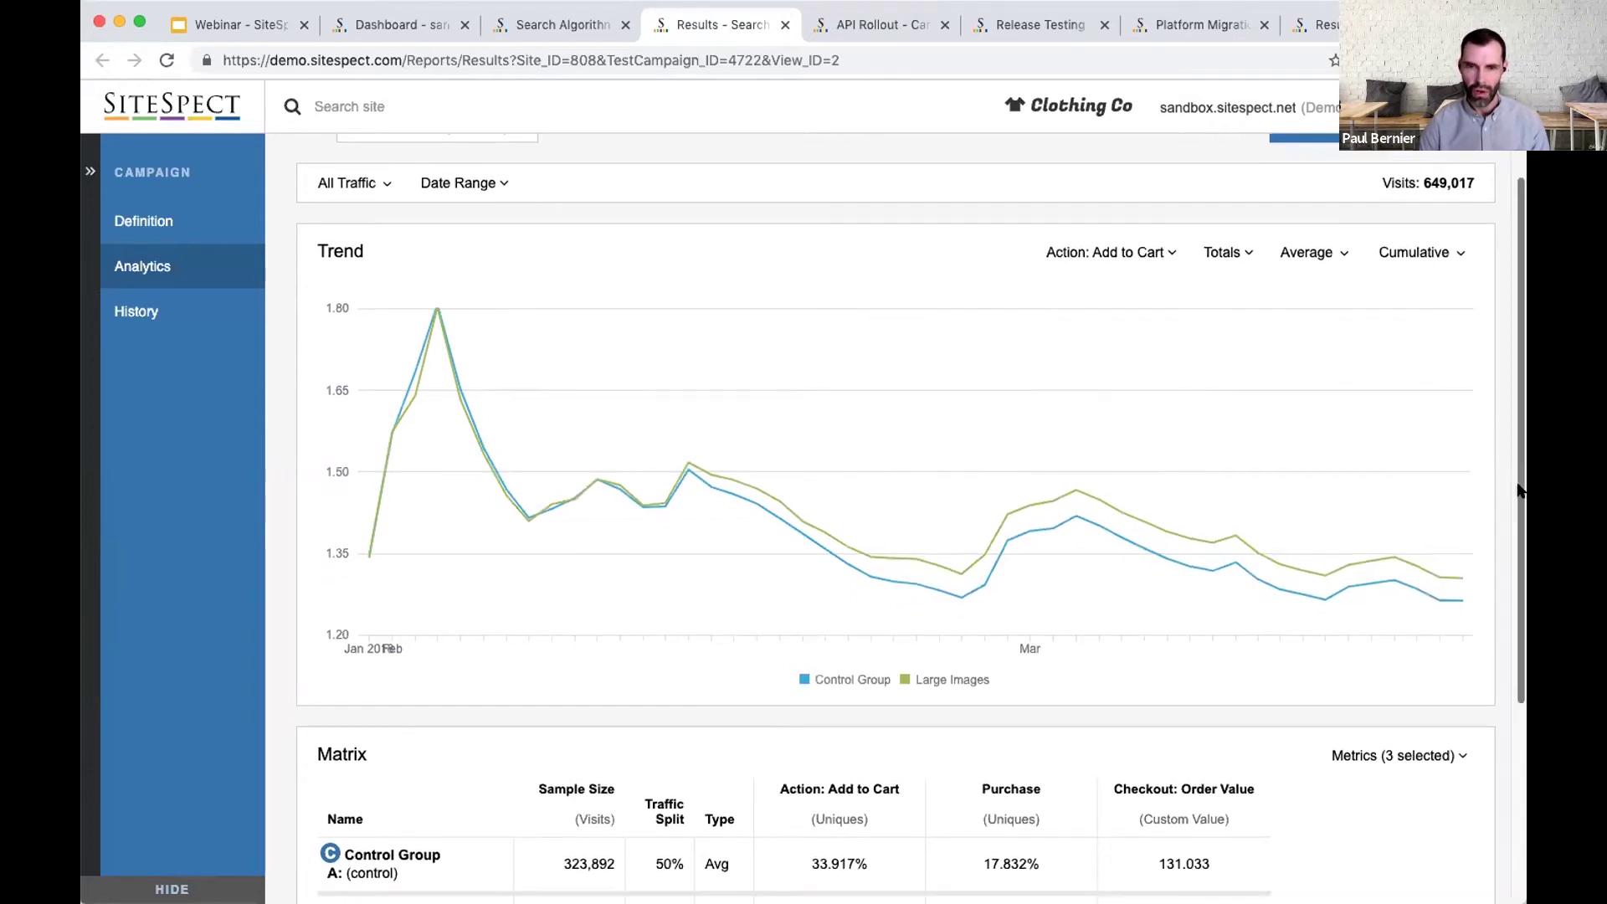
scroll(1521, 490, down, 5)
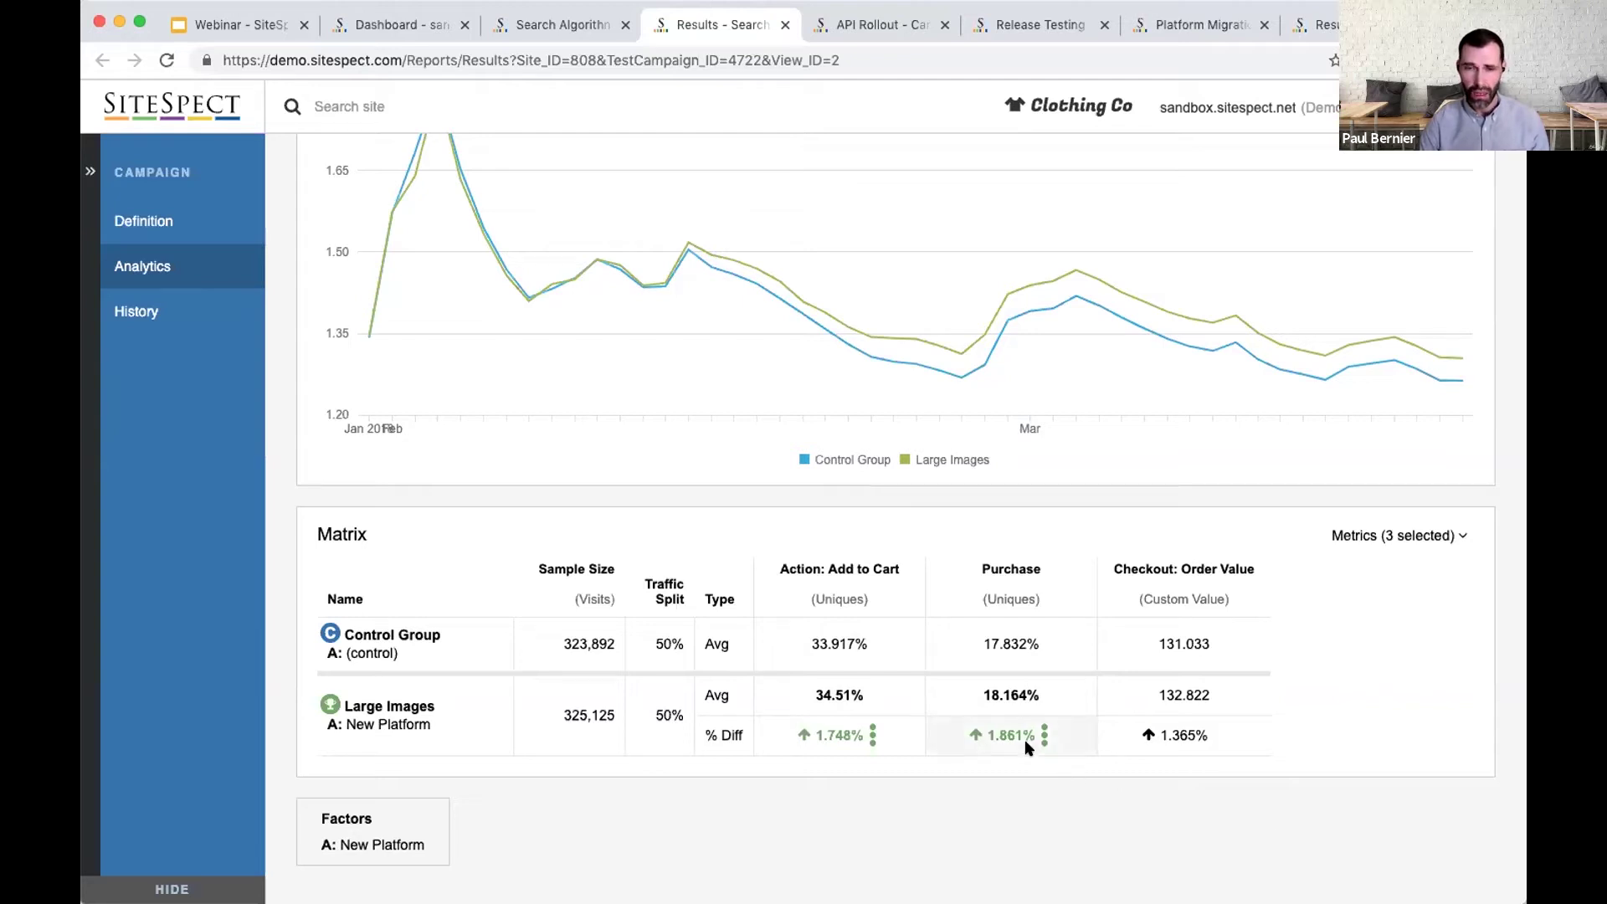
mouse_move(1025, 740)
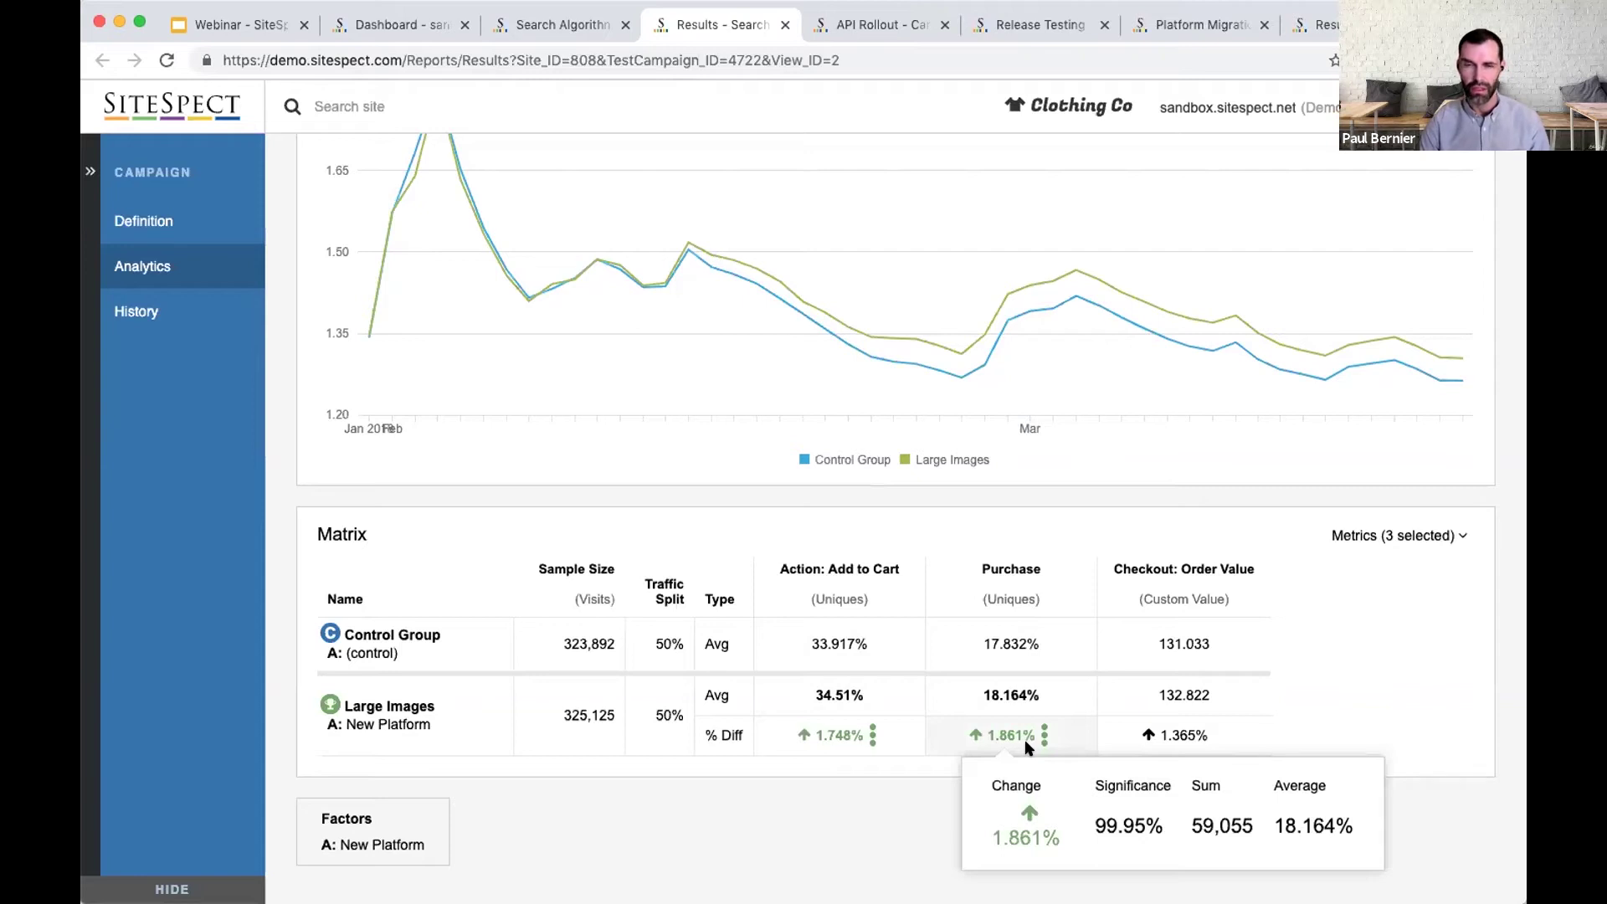
Step: Add Action: Add to wishlist, Action: Product QuickView, Action: Search and Action: View Product to the matrix and view their columns
click(1385, 535)
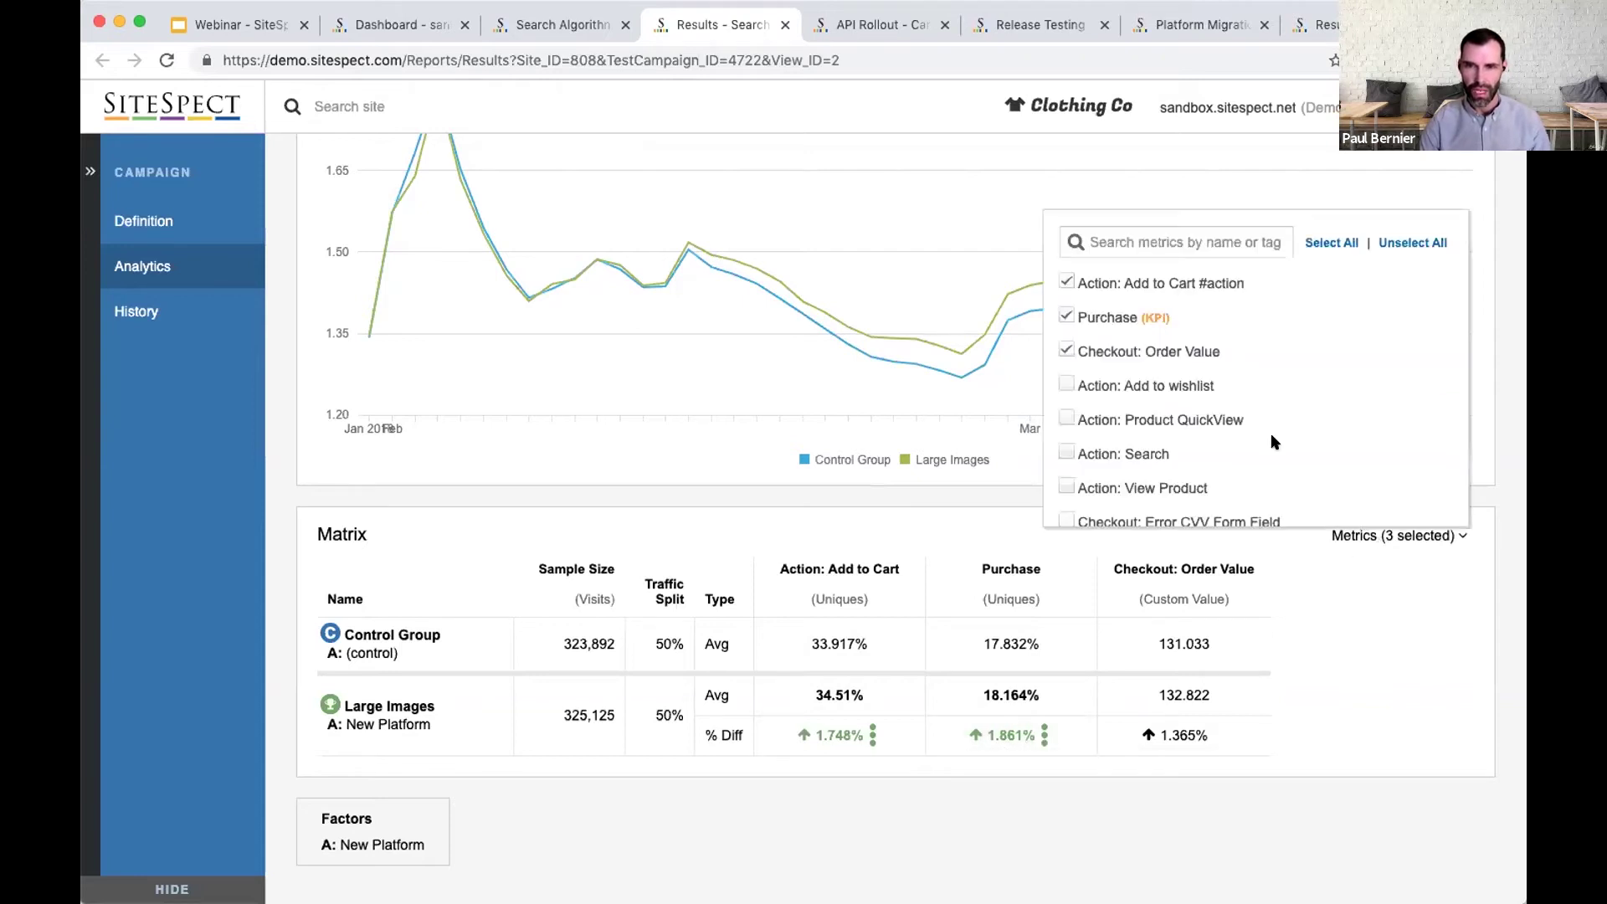
click(1159, 386)
click(1113, 421)
click(1083, 452)
click(1137, 490)
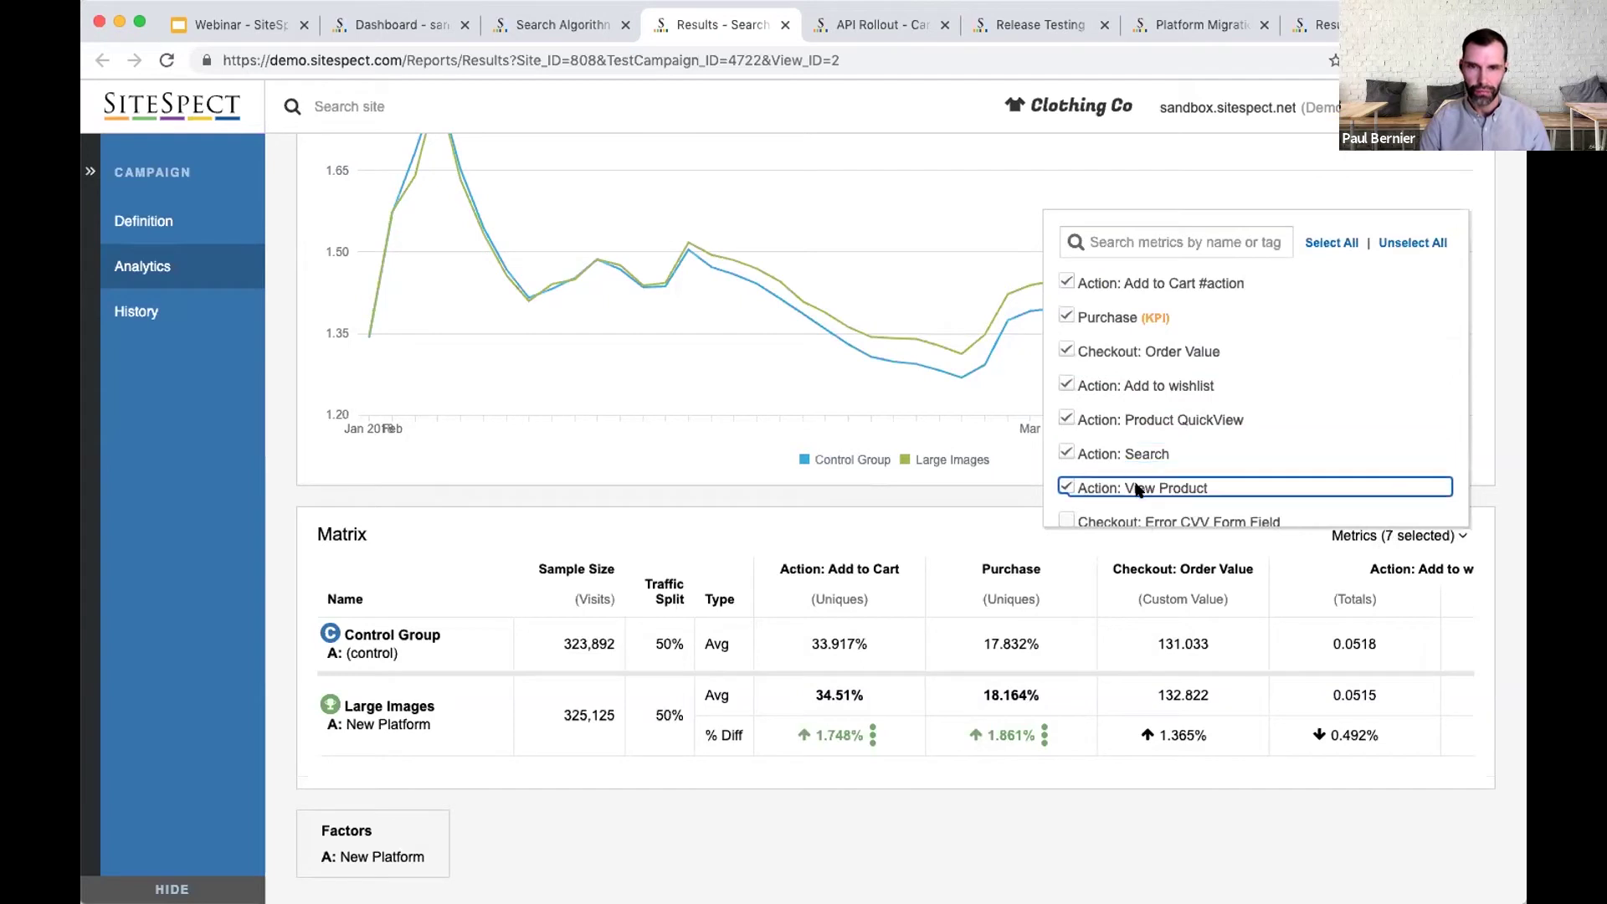
click(1319, 829)
scroll(1265, 619, right, 5)
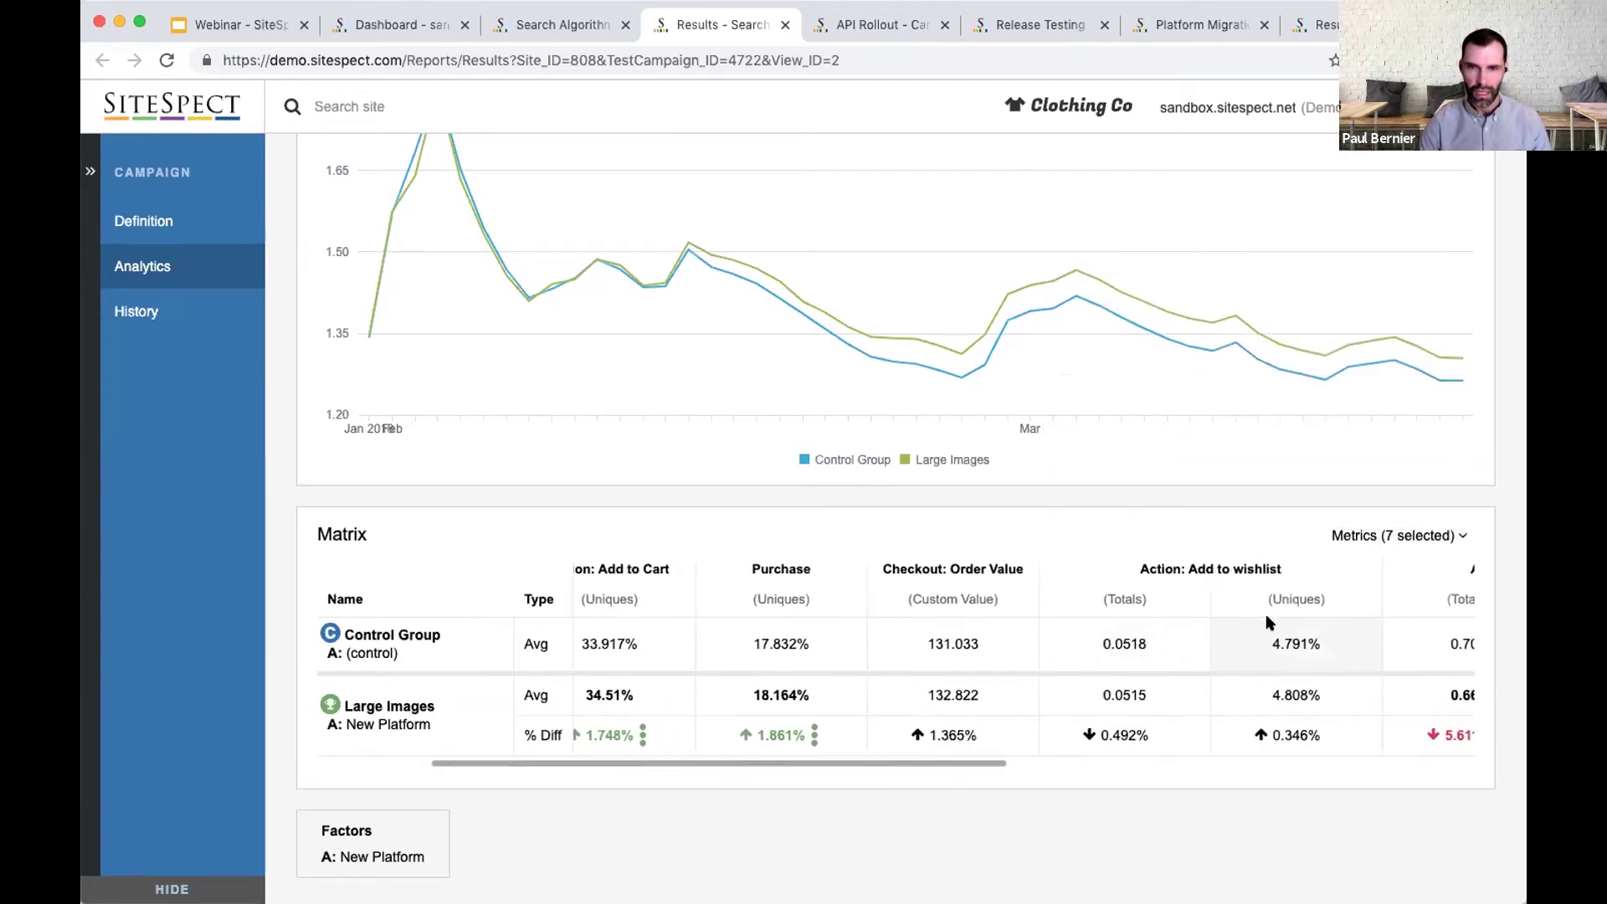
Step: Examine the added metric columns in the matrix and show the significance details of the Product QuickView uniques difference for Large Images
scroll(901, 668, left, 2)
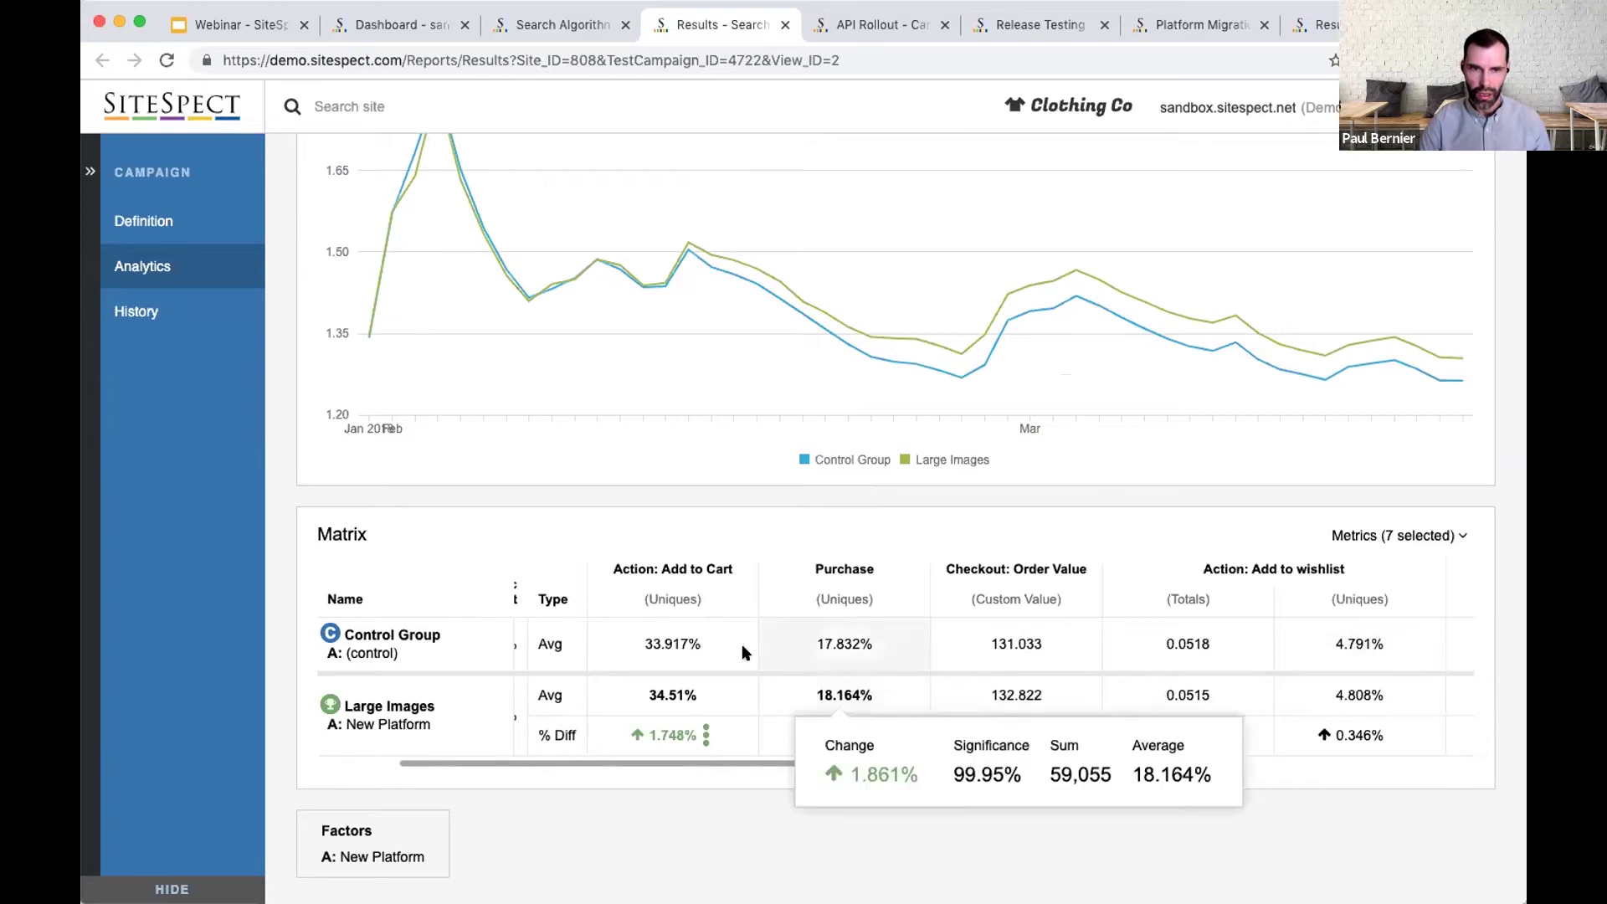
scroll(1214, 685, right, 5)
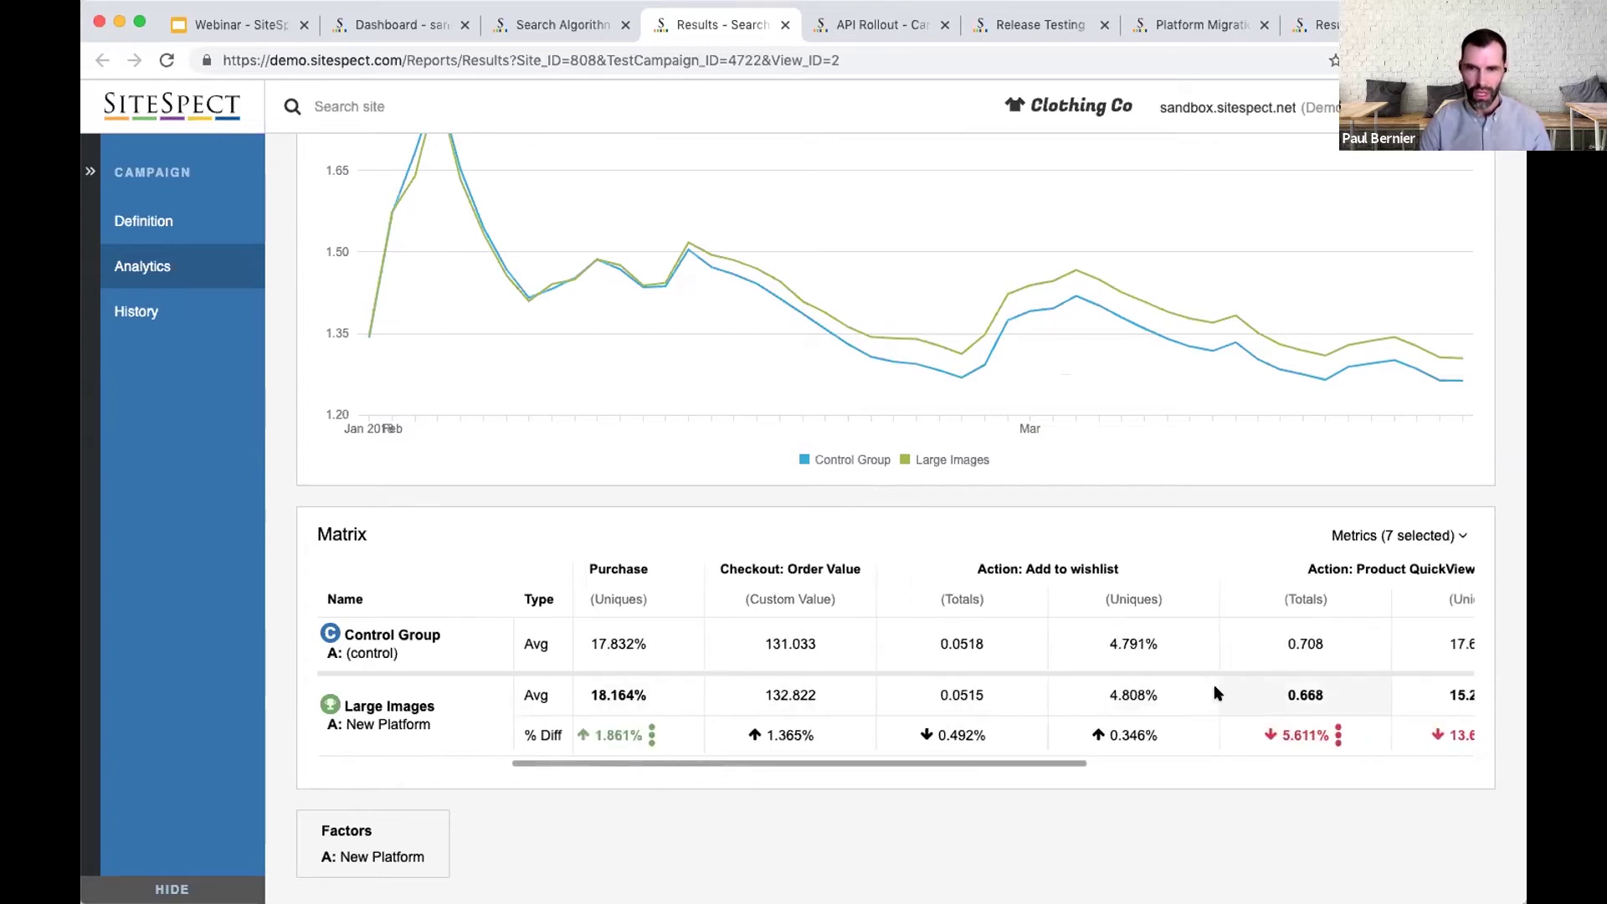
scroll(1214, 692, right, 1)
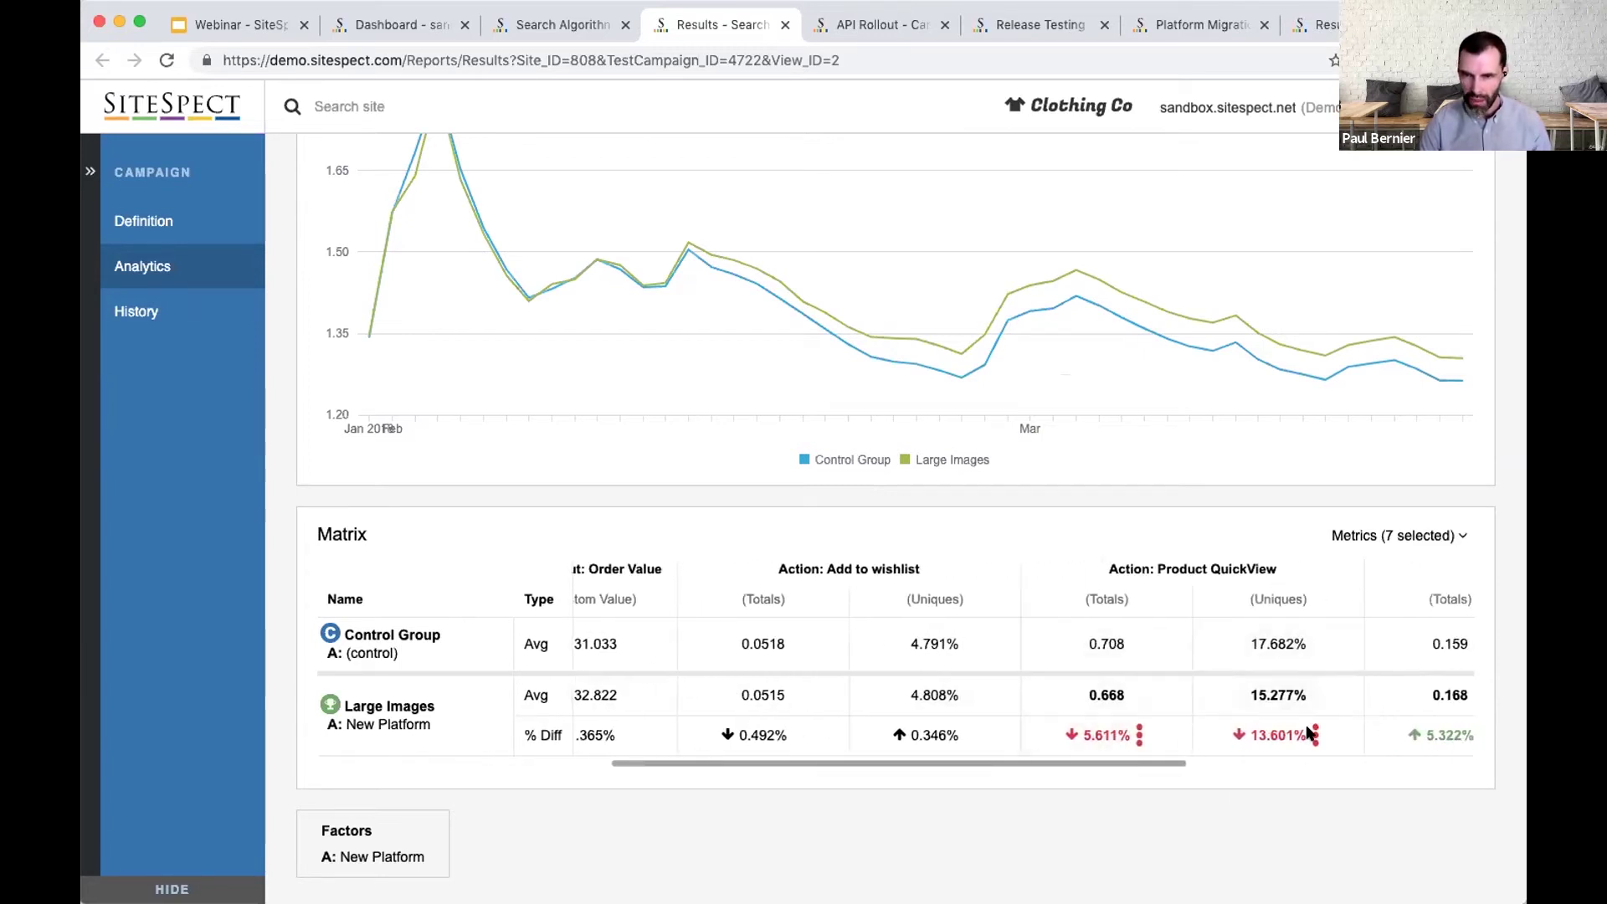
mouse_move(1298, 725)
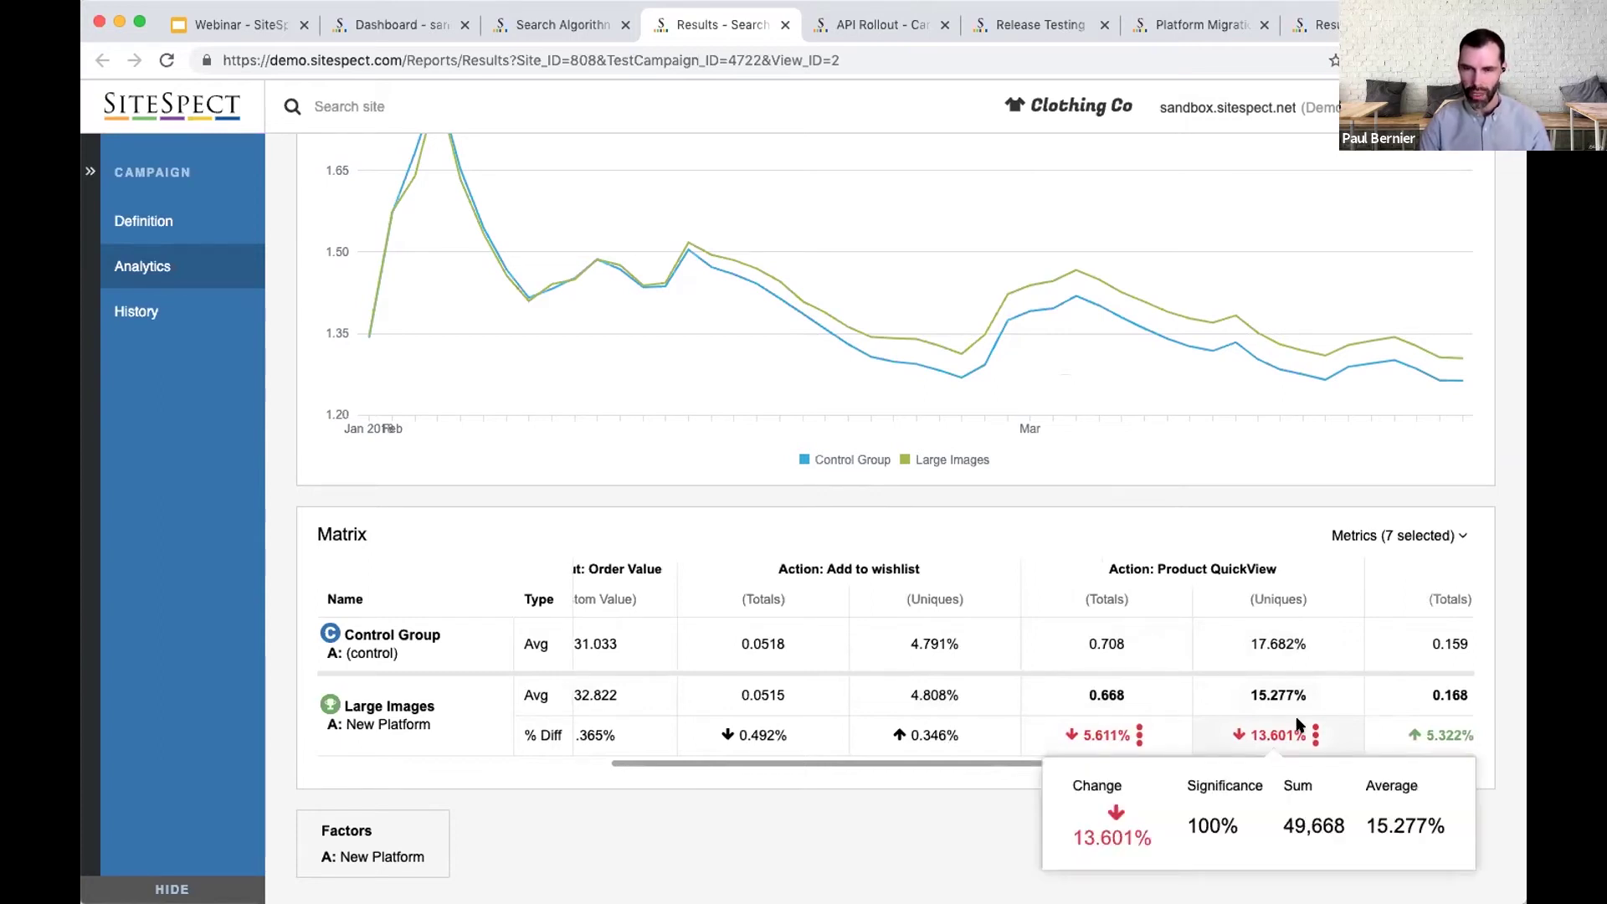
scroll(1299, 725, right, 5)
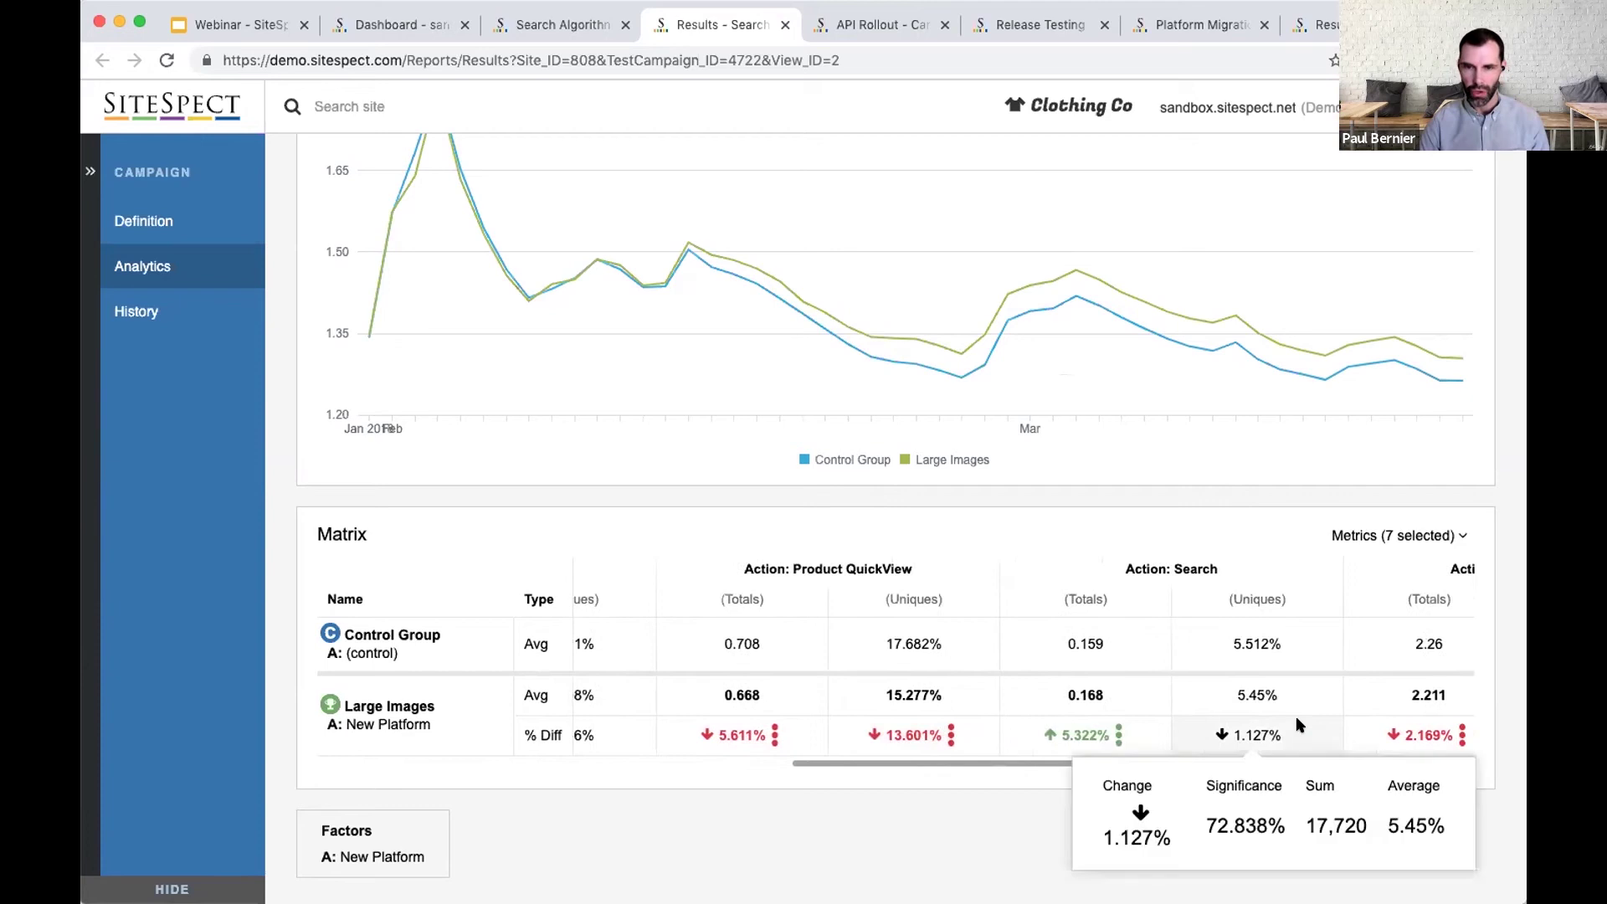
scroll(1299, 725, left, 10)
scroll(1298, 725, left, 3)
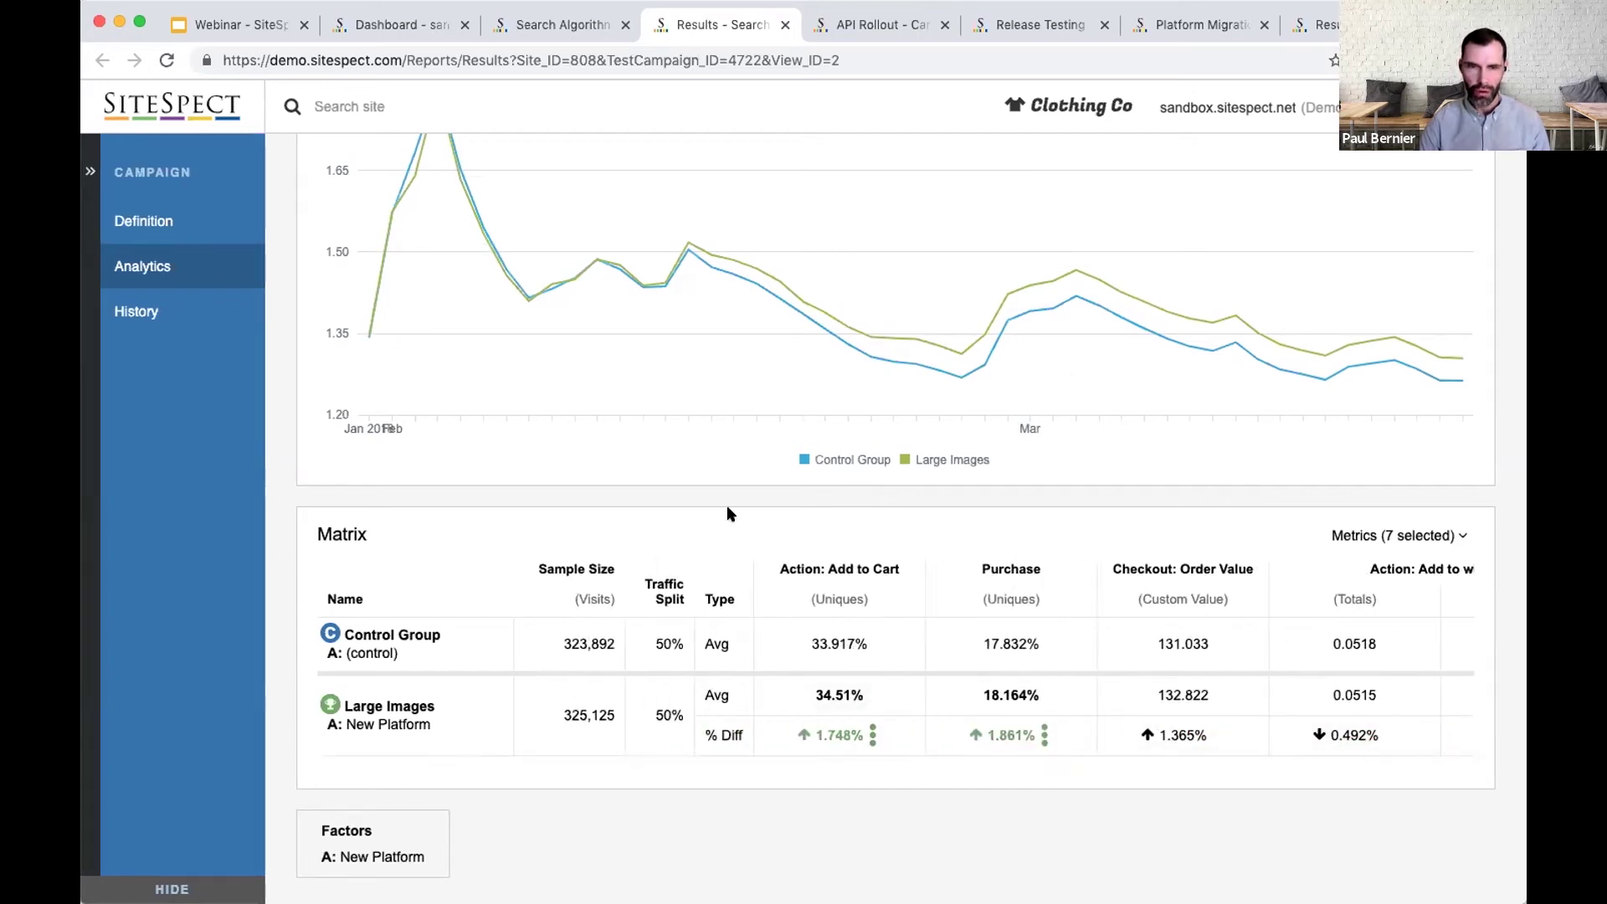
Step: View the traffic segments available for filtering the campaign results, leaving All Traffic selected
scroll(727, 512, up, 3)
scroll(728, 513, up, 2)
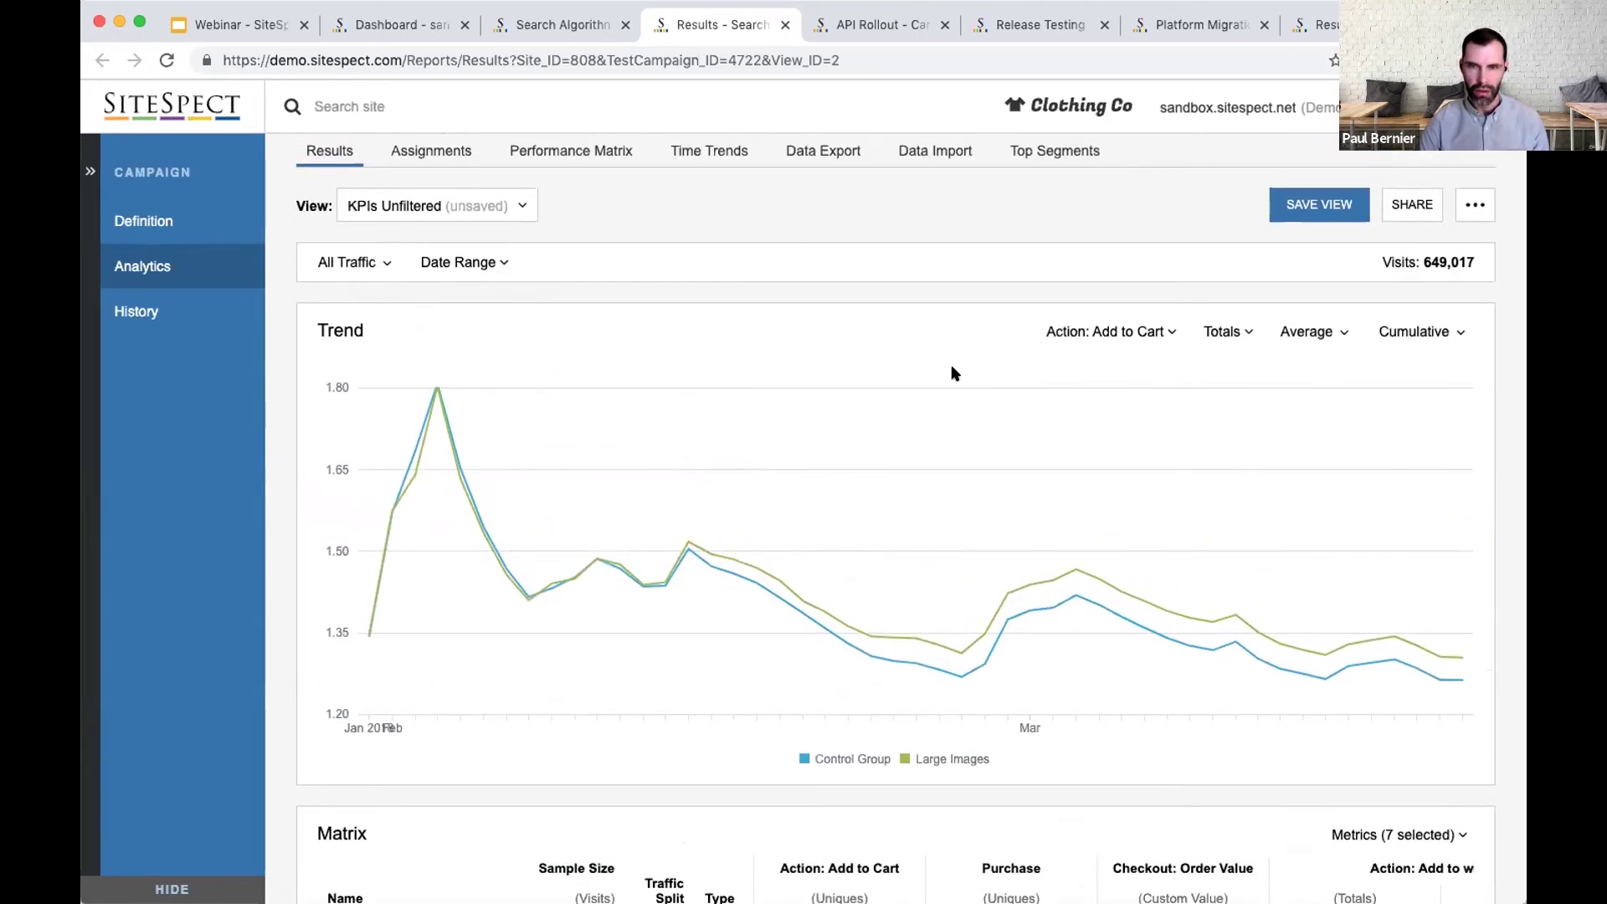
click(355, 262)
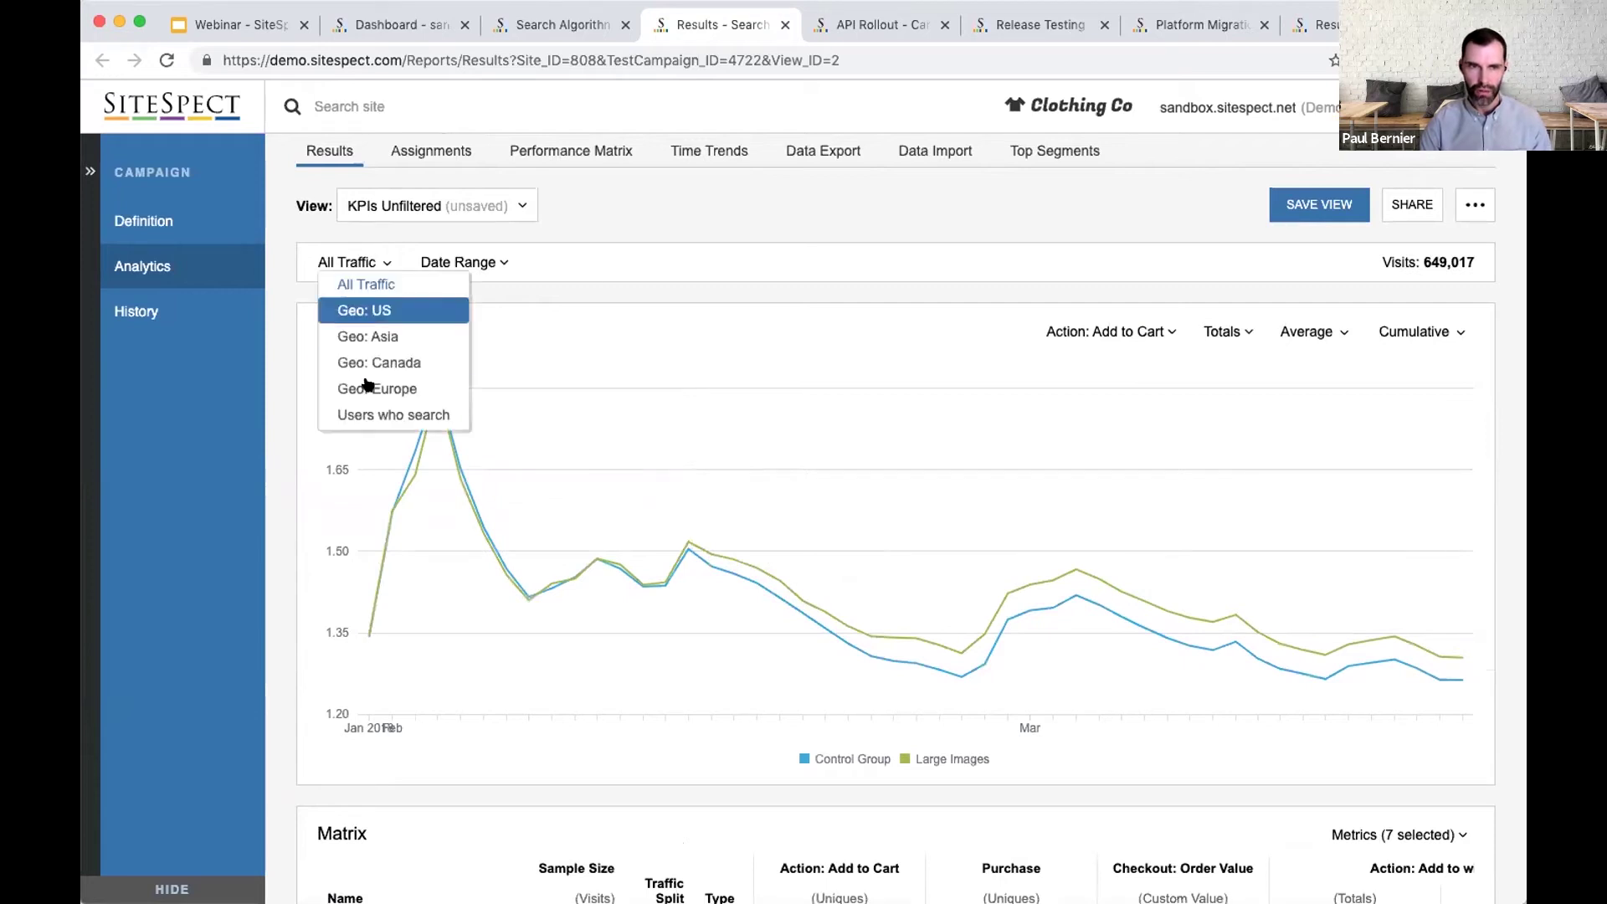
click(685, 257)
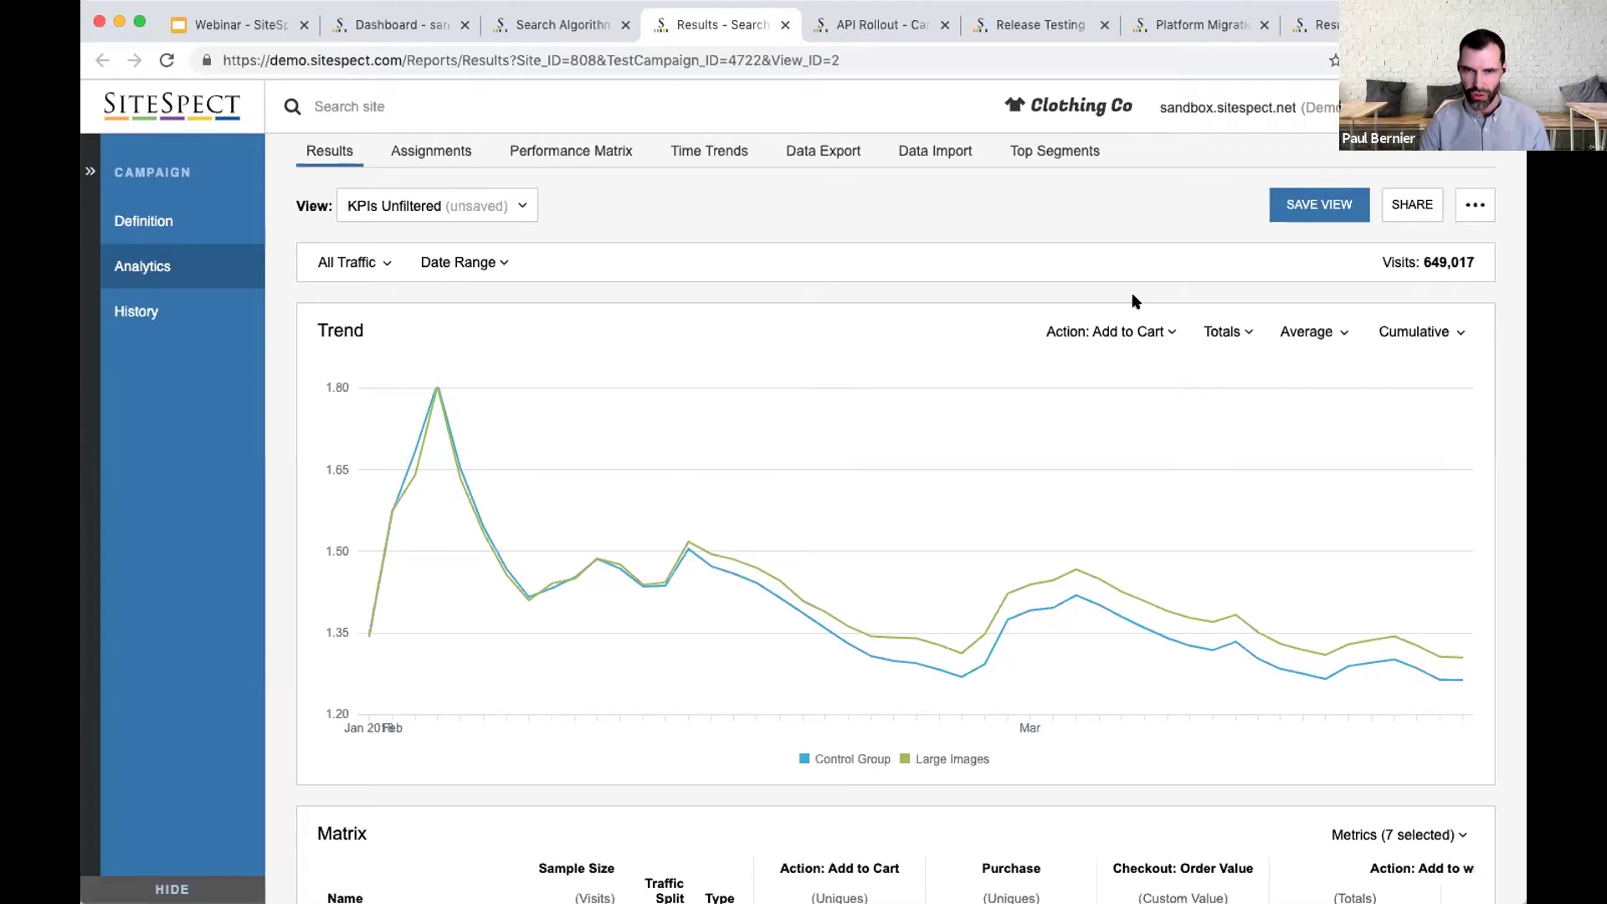
scroll(1211, 266, up, 1)
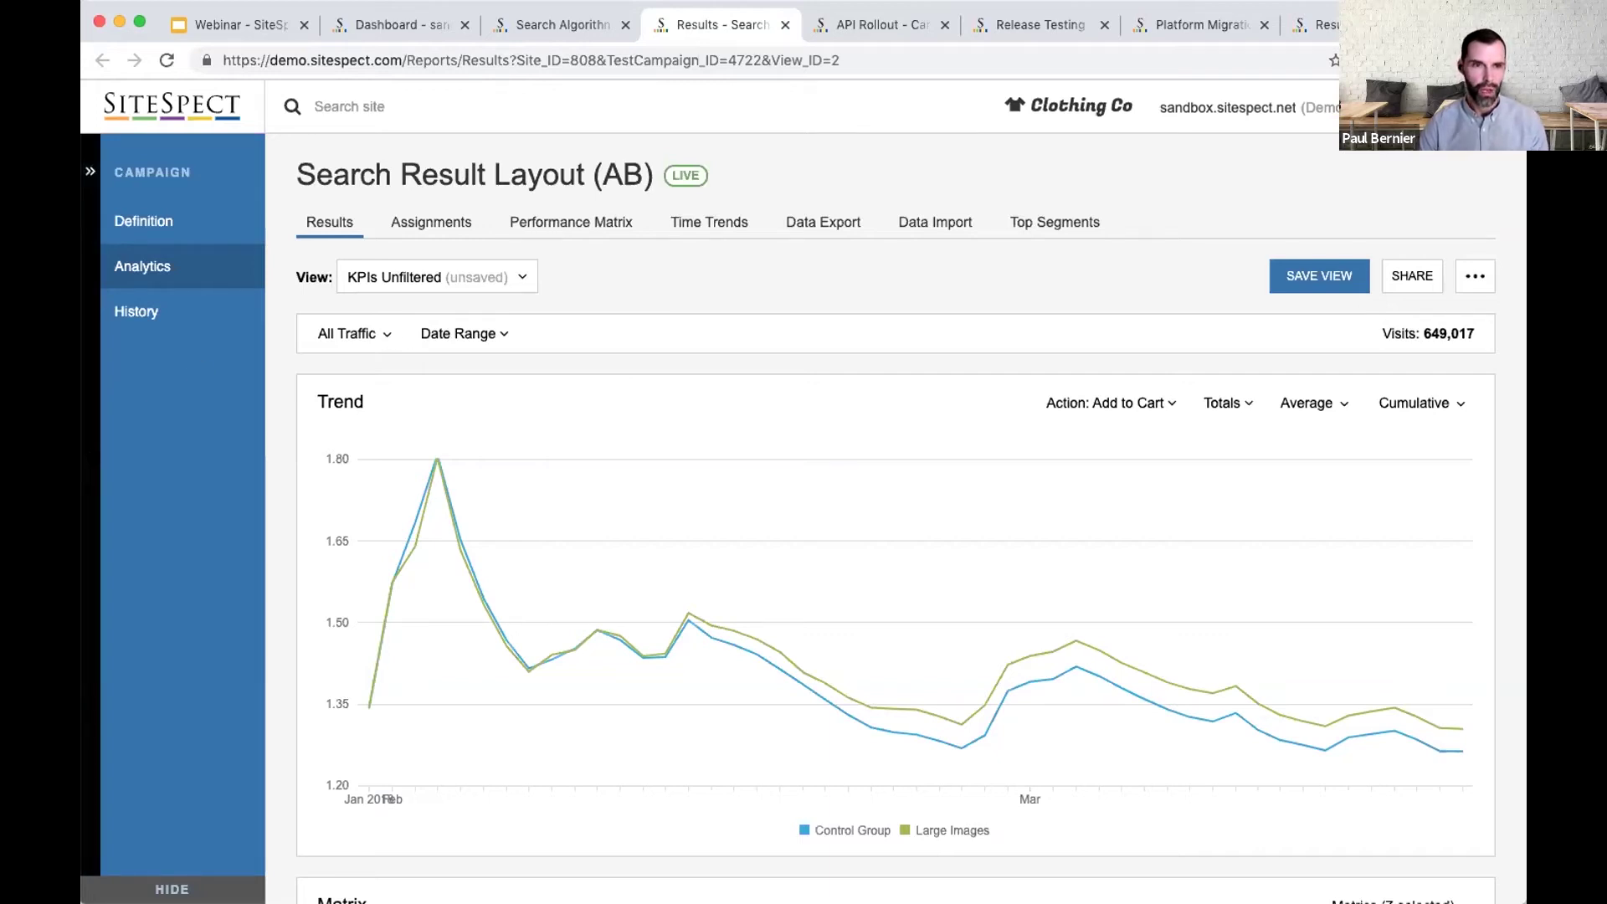
Step: Open the site's Integrations page and review the listed third-party analytics, tag management and data platform integrations
mouse_move(90, 335)
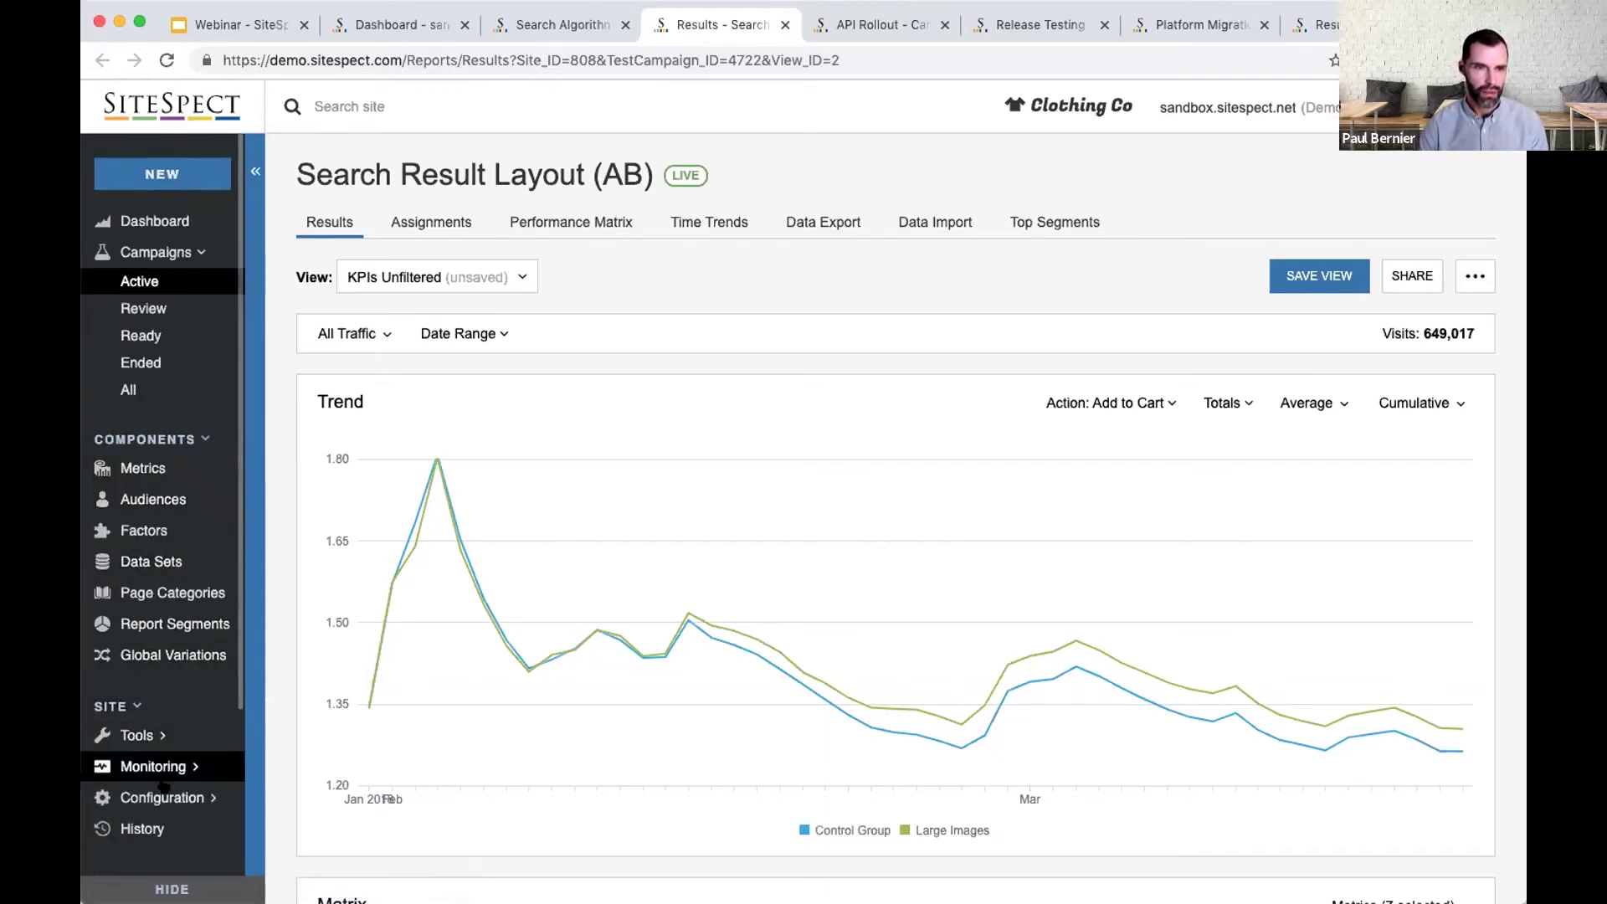
click(163, 795)
scroll(160, 774, down, 3)
click(159, 764)
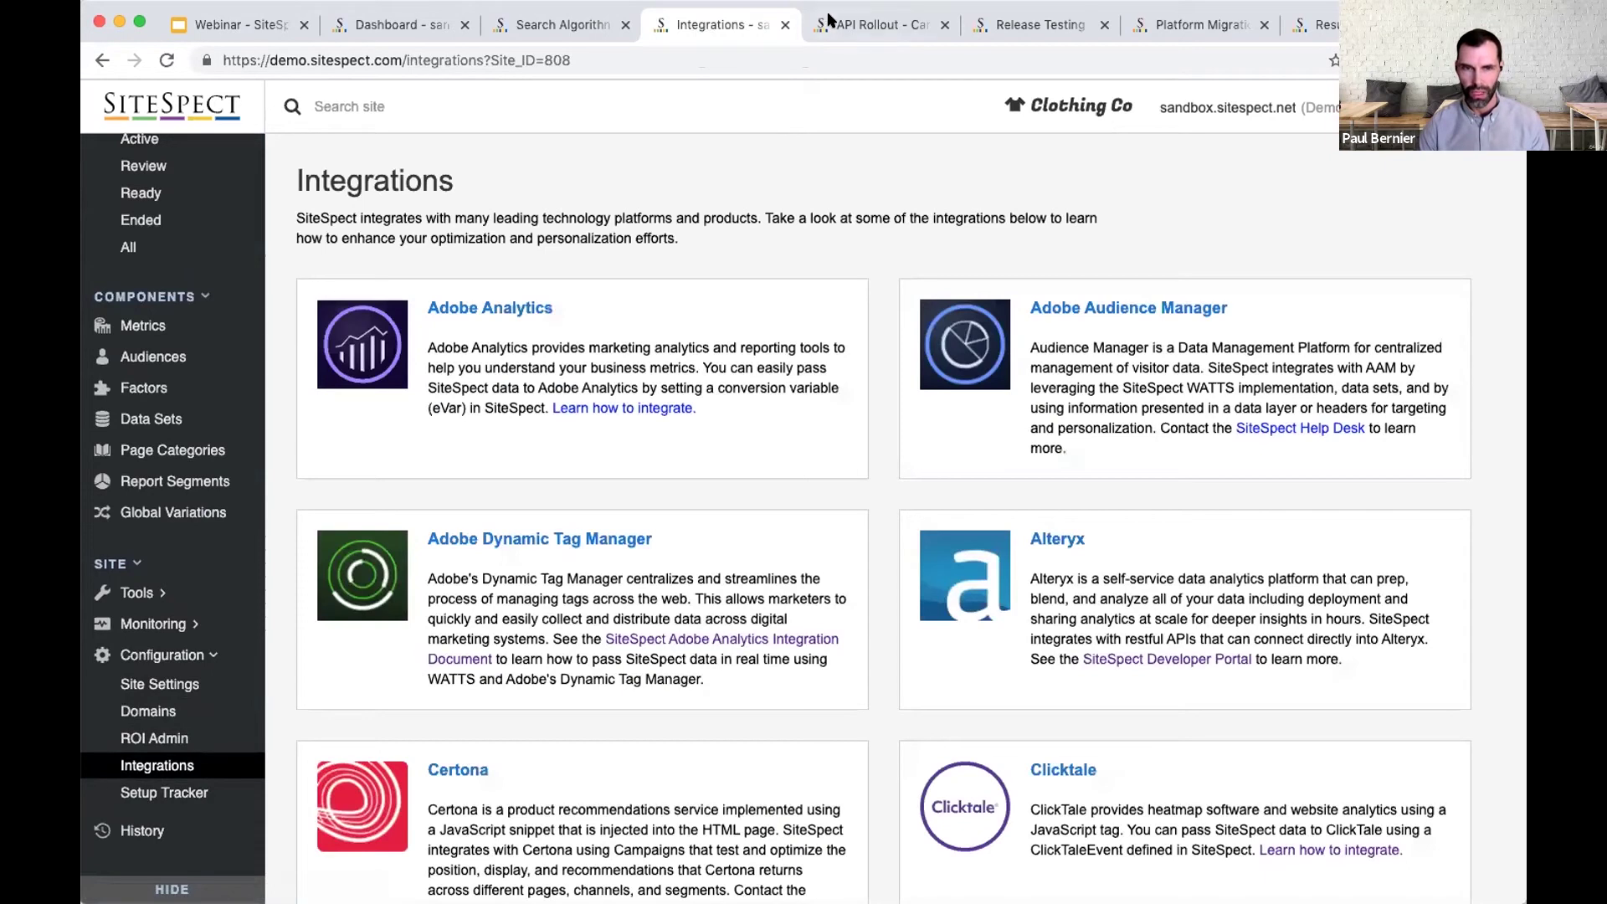
scroll(866, 514, down, 5)
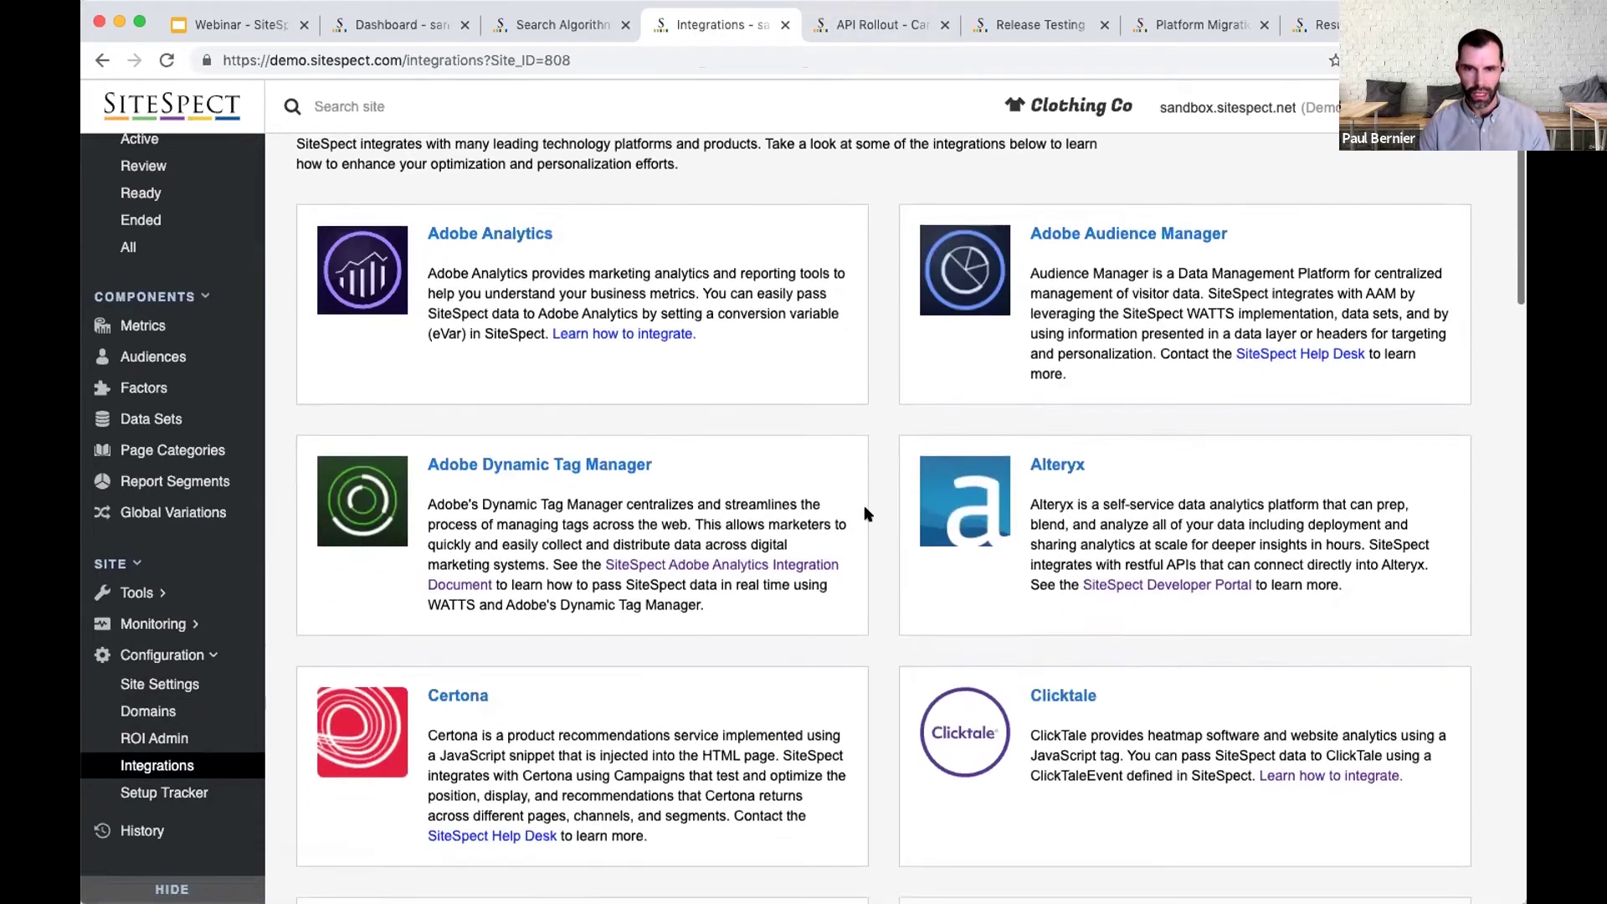
scroll(869, 615, down, 5)
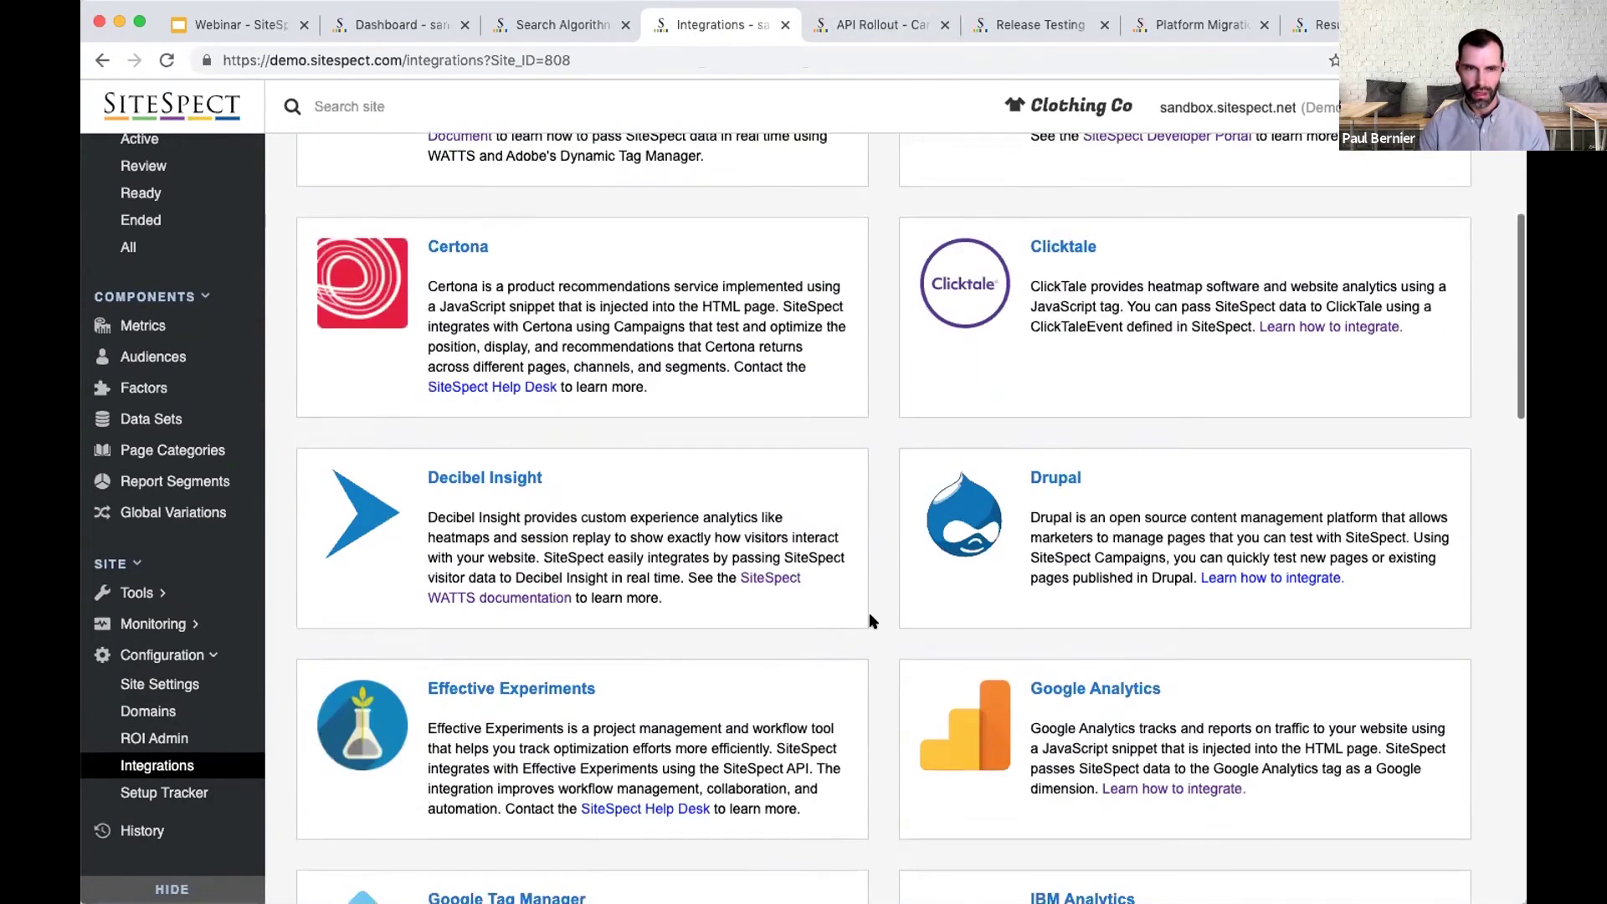
scroll(868, 621, down, 10)
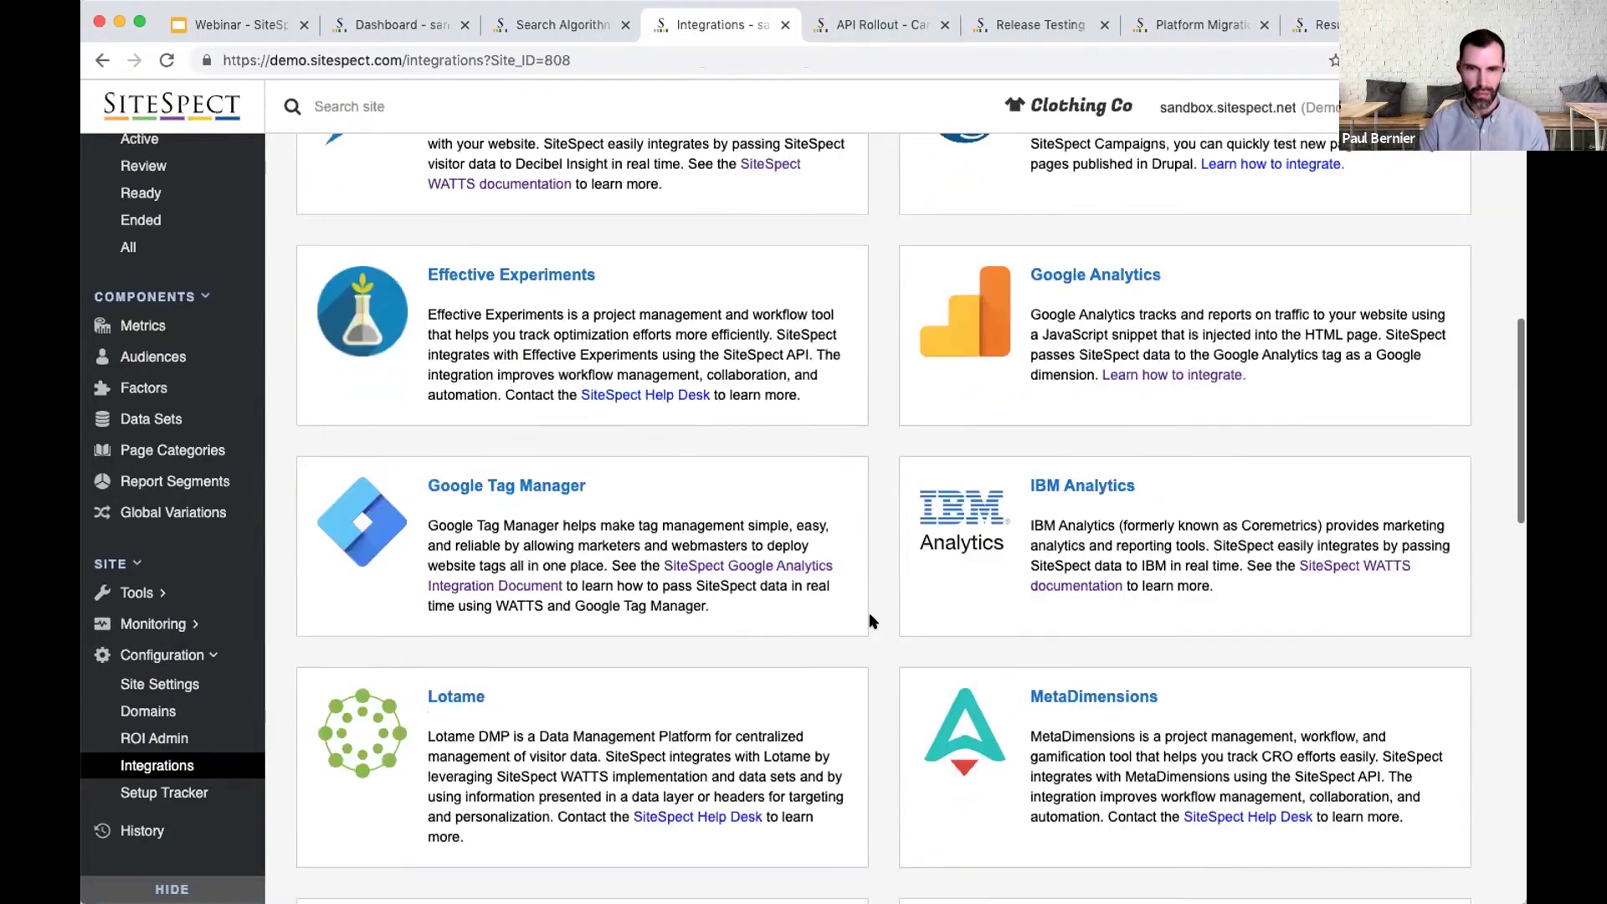
scroll(869, 620, up, 20)
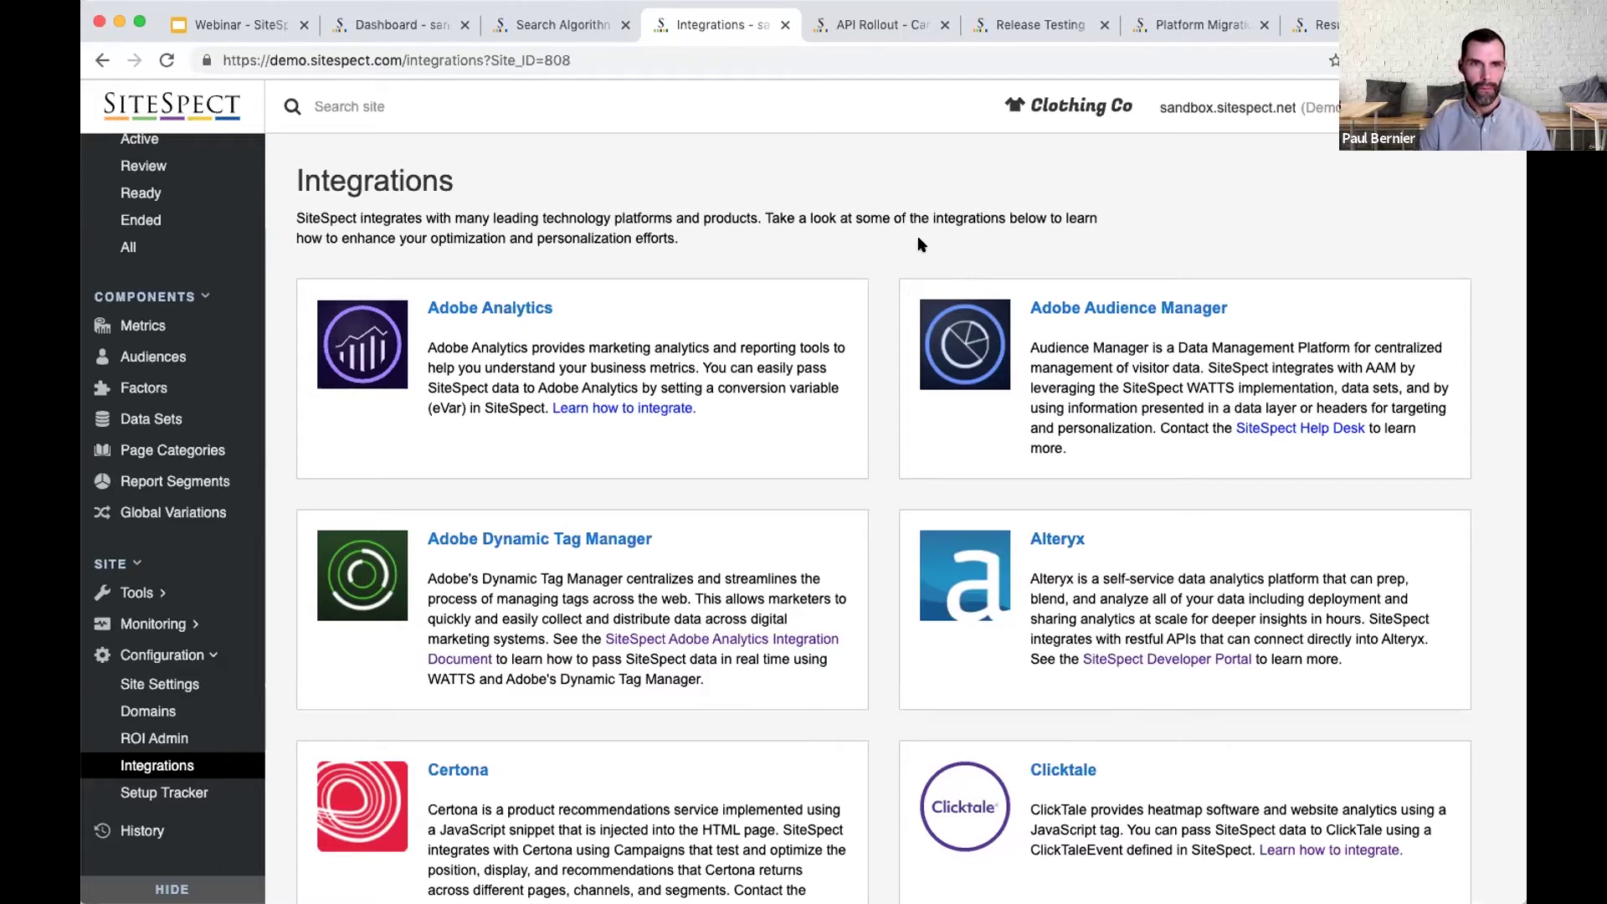
Step: Switch to the webinar slide deck and advance to the Full Release Testing slide
click(228, 25)
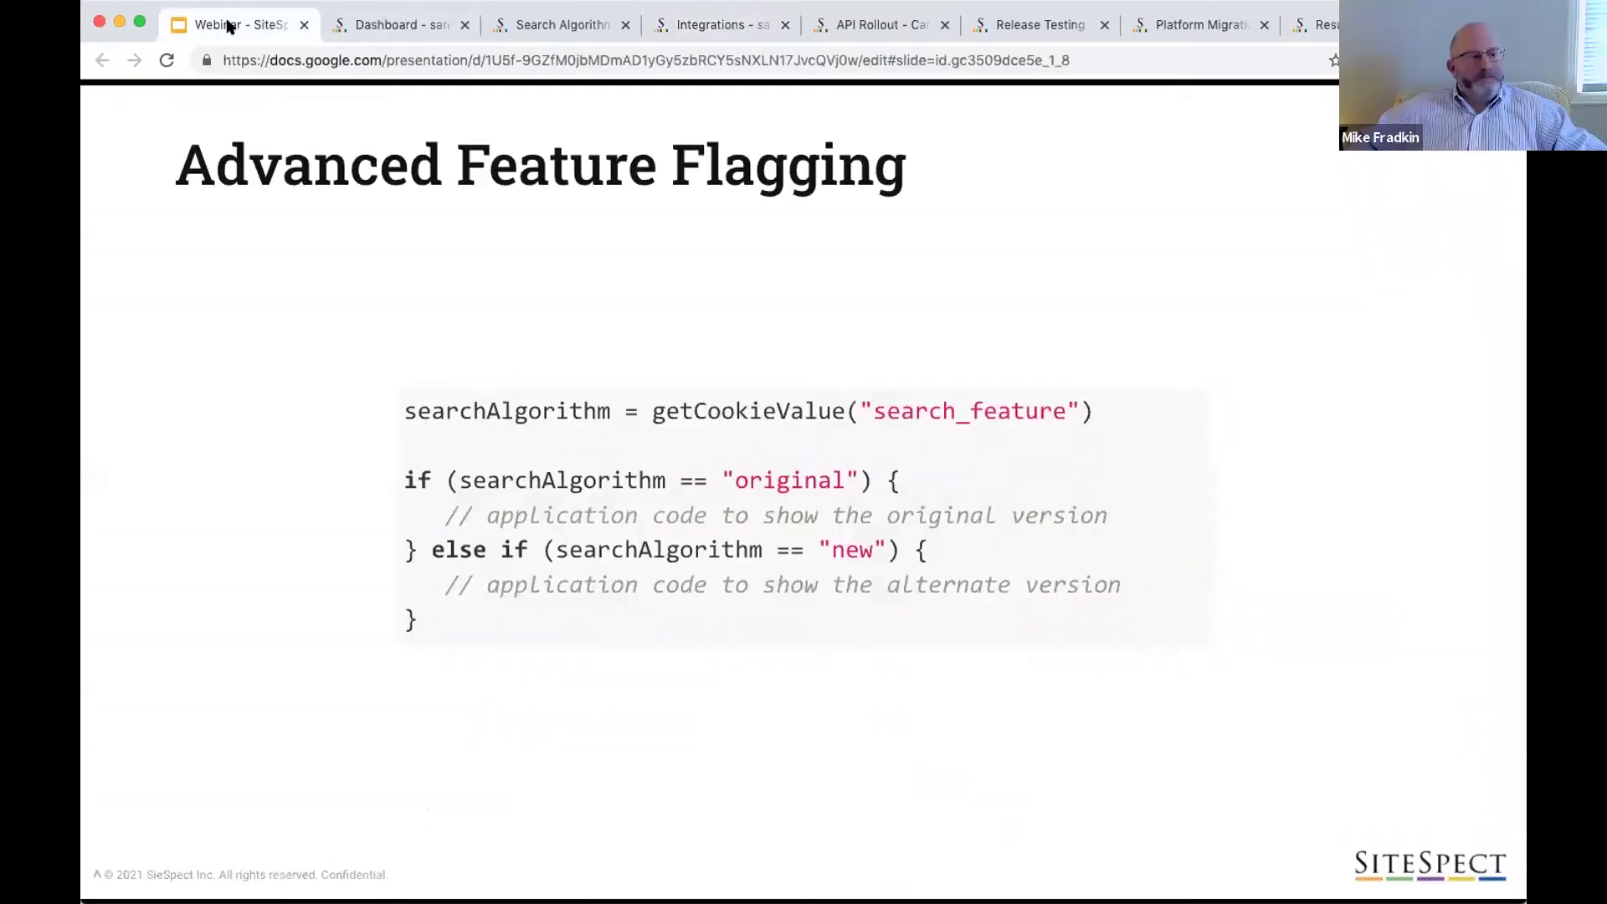
click(297, 279)
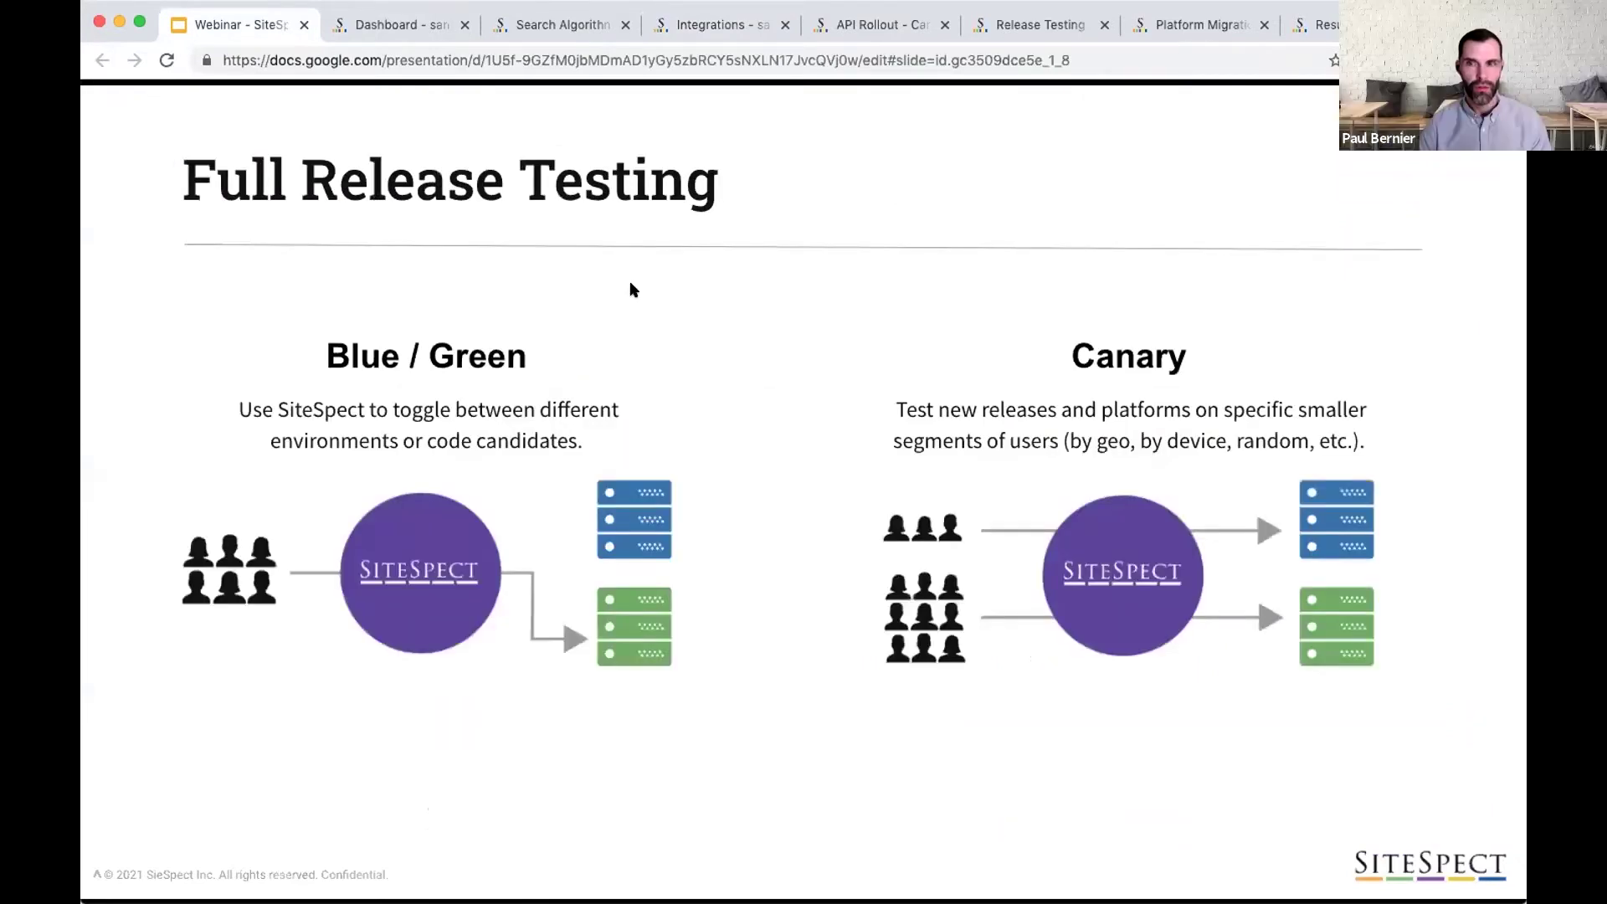
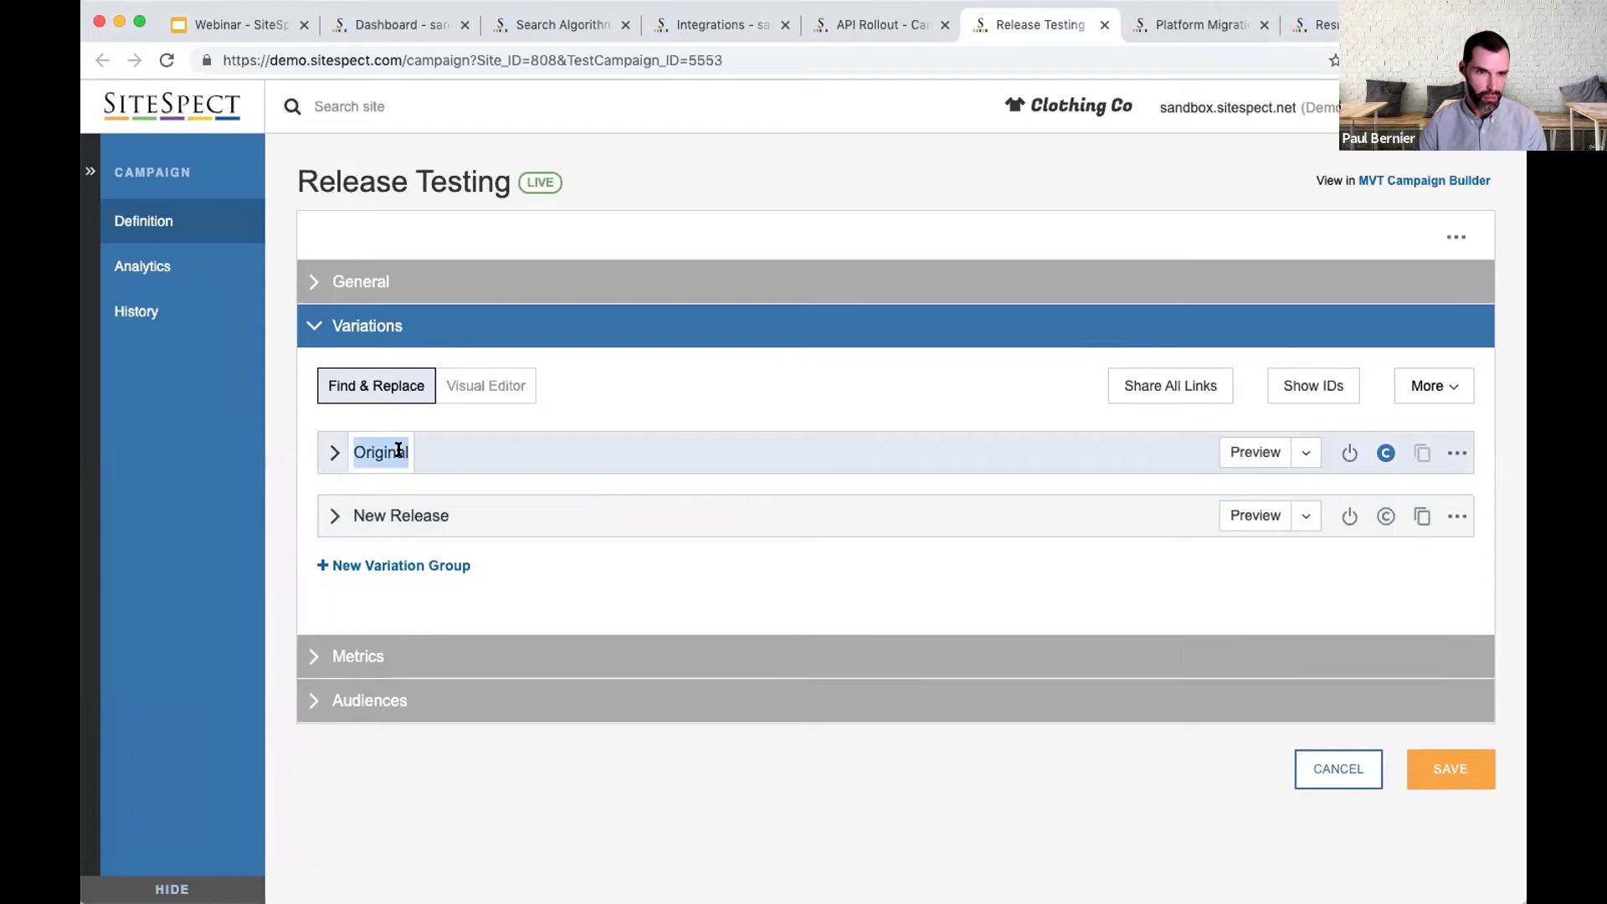
Step: Rename the Original variation group of the Release Testing campaign to Old Codebase
text(Old Code B)
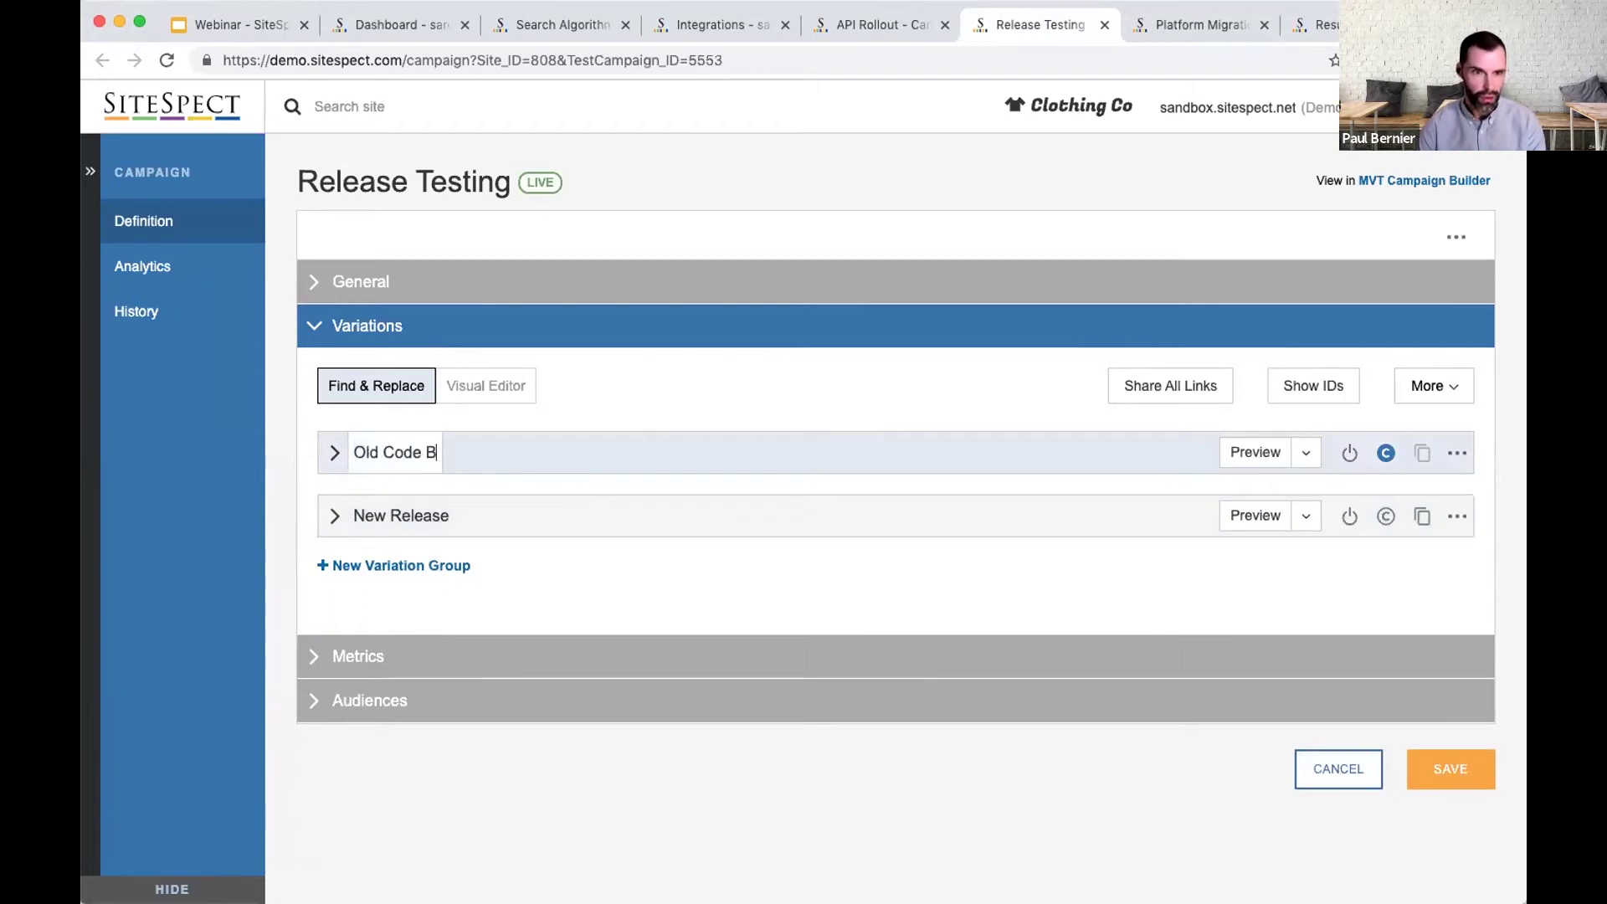
key(BackSpace)
text(base)
key(BackSpace)
text(e)
key(Return)
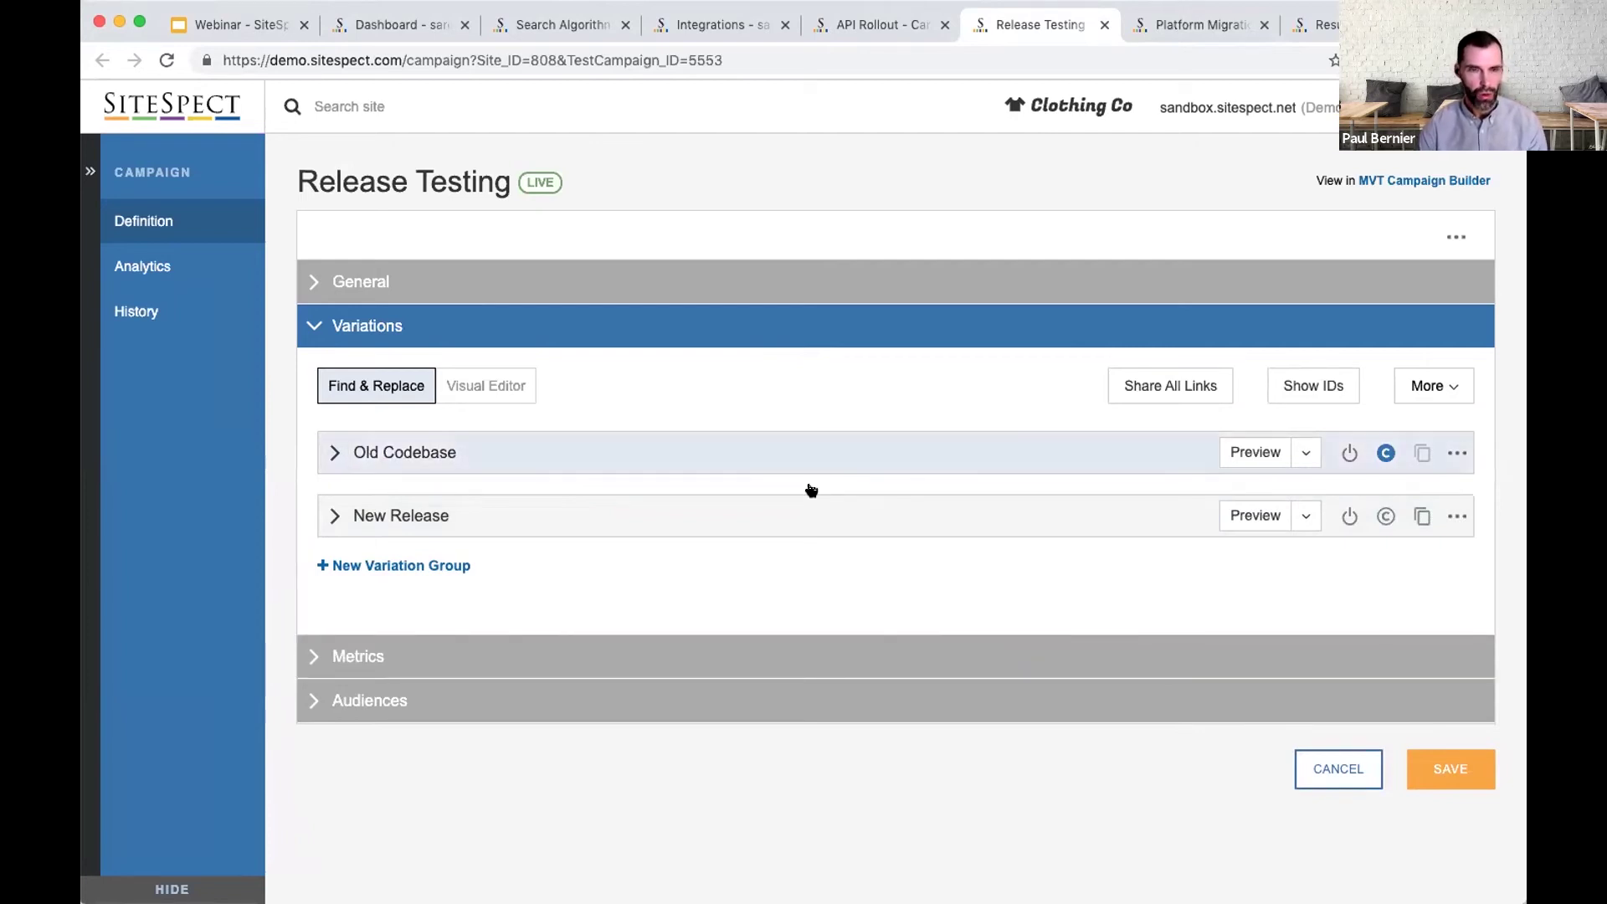
Step: Expand the Template variation in the Old Codebase group and remove its triggers section
click(730, 456)
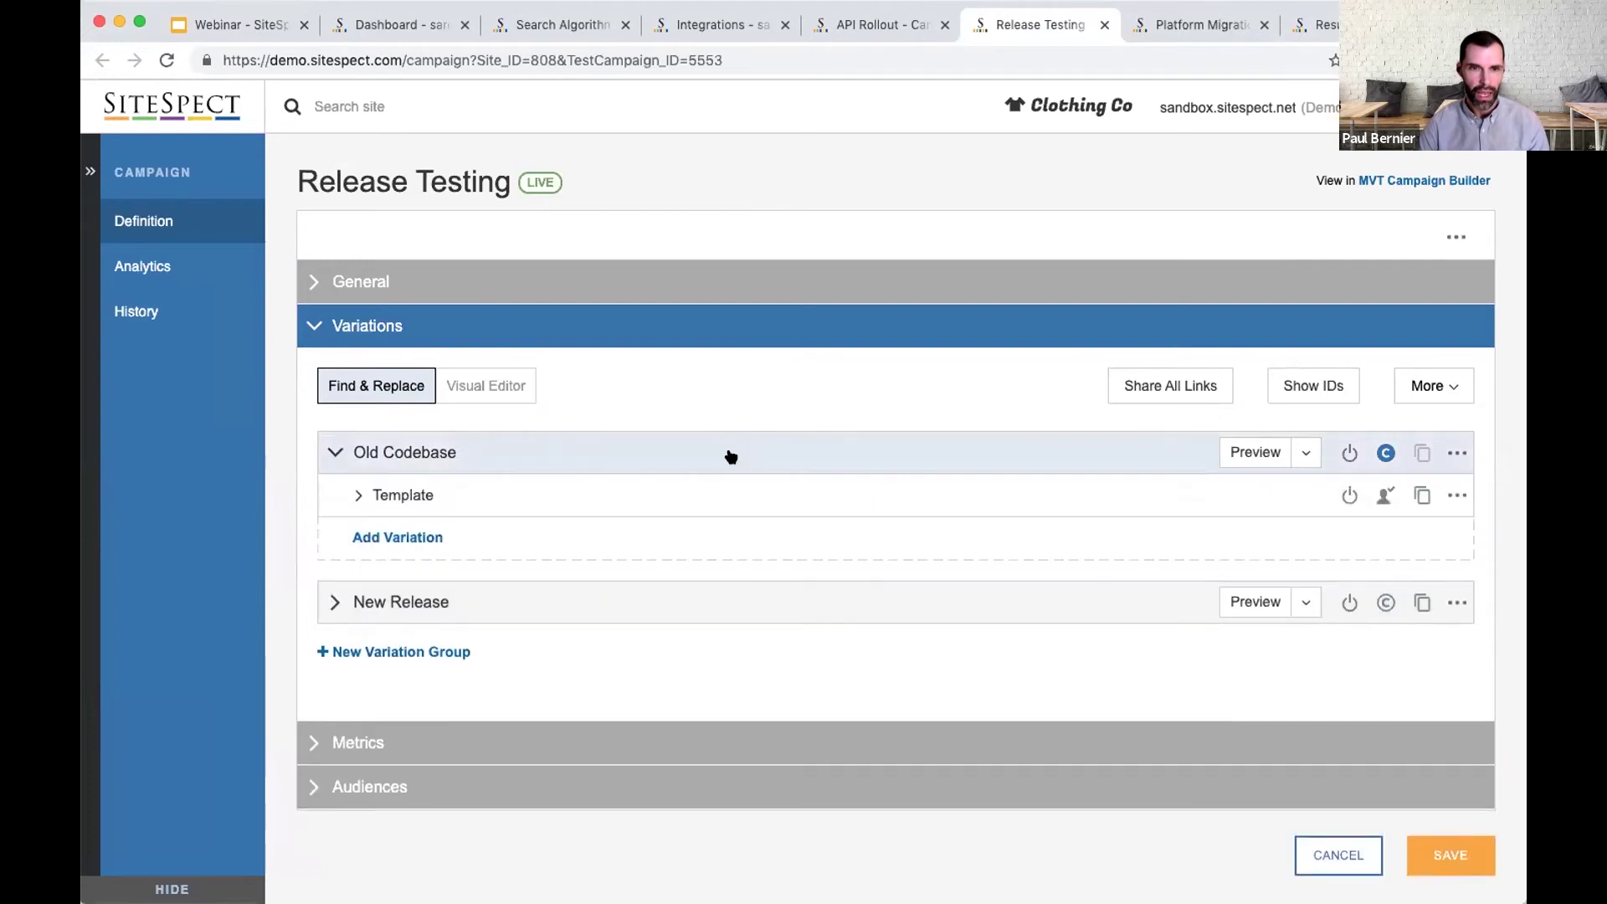
click(664, 495)
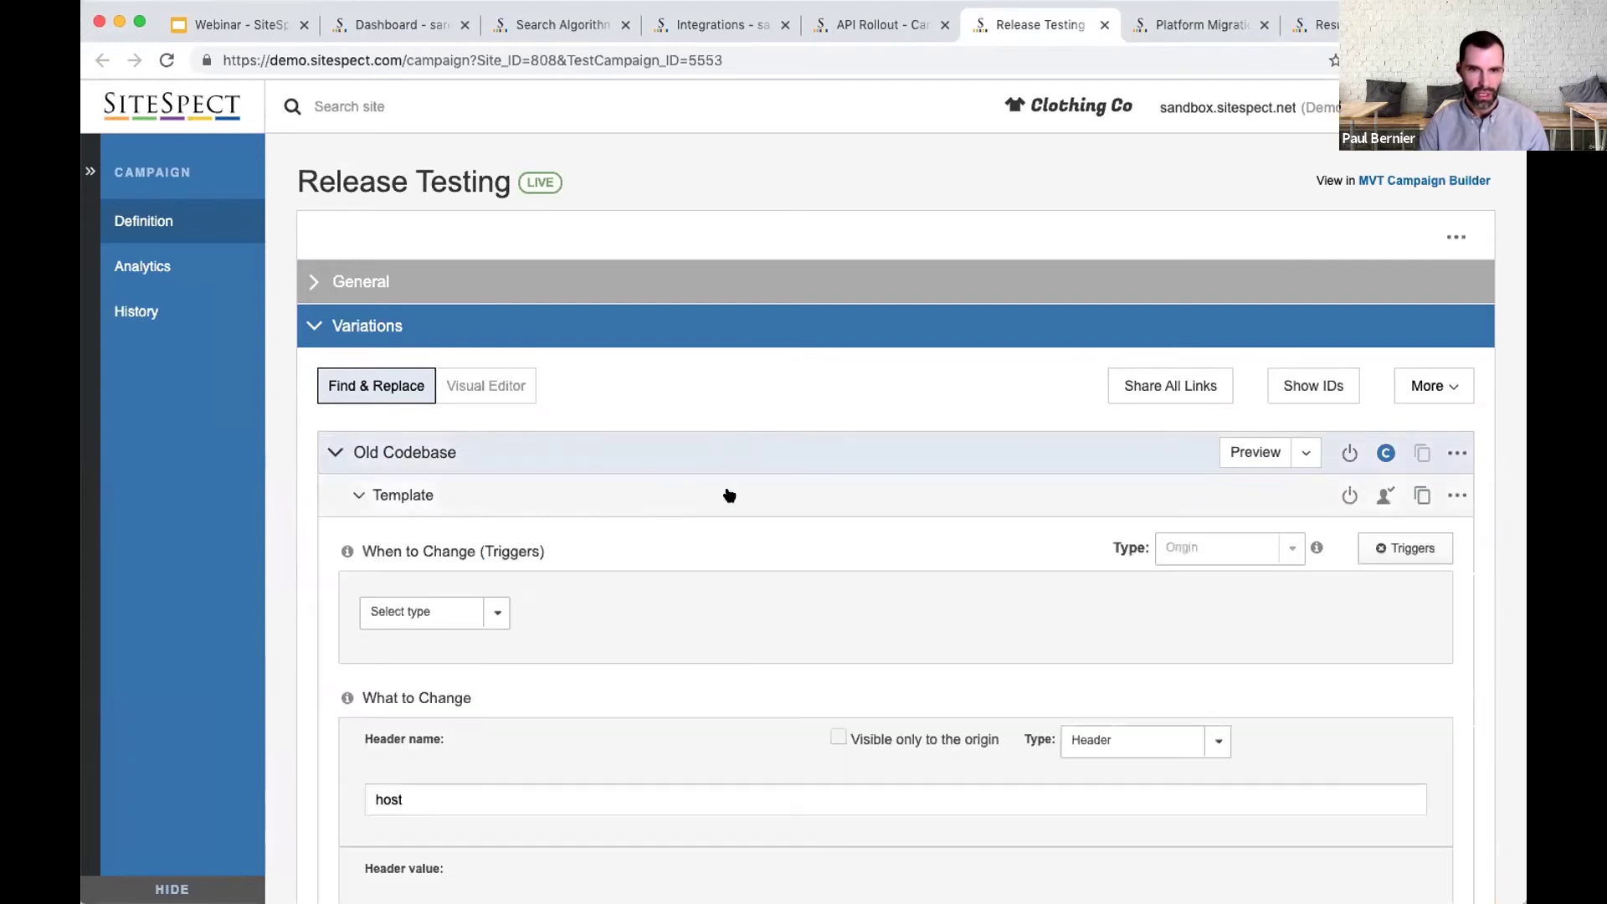
click(1402, 548)
scroll(763, 651, down, 1)
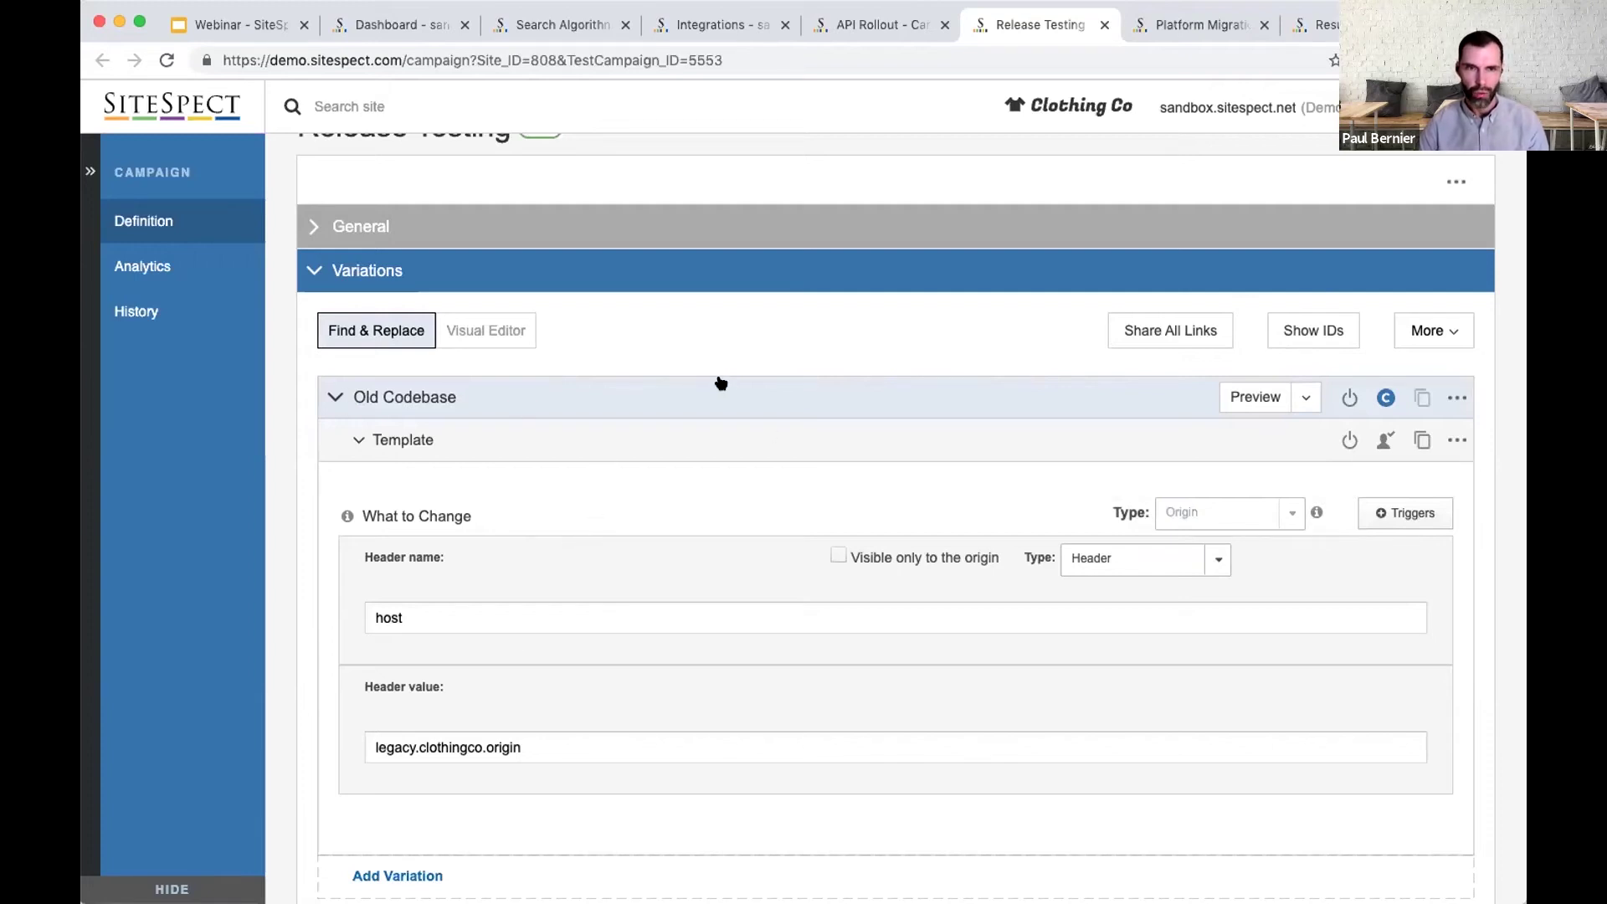
Step: Examine the host header value of the Template variation, then collapse the Old Codebase group
scroll(646, 587, down, 1)
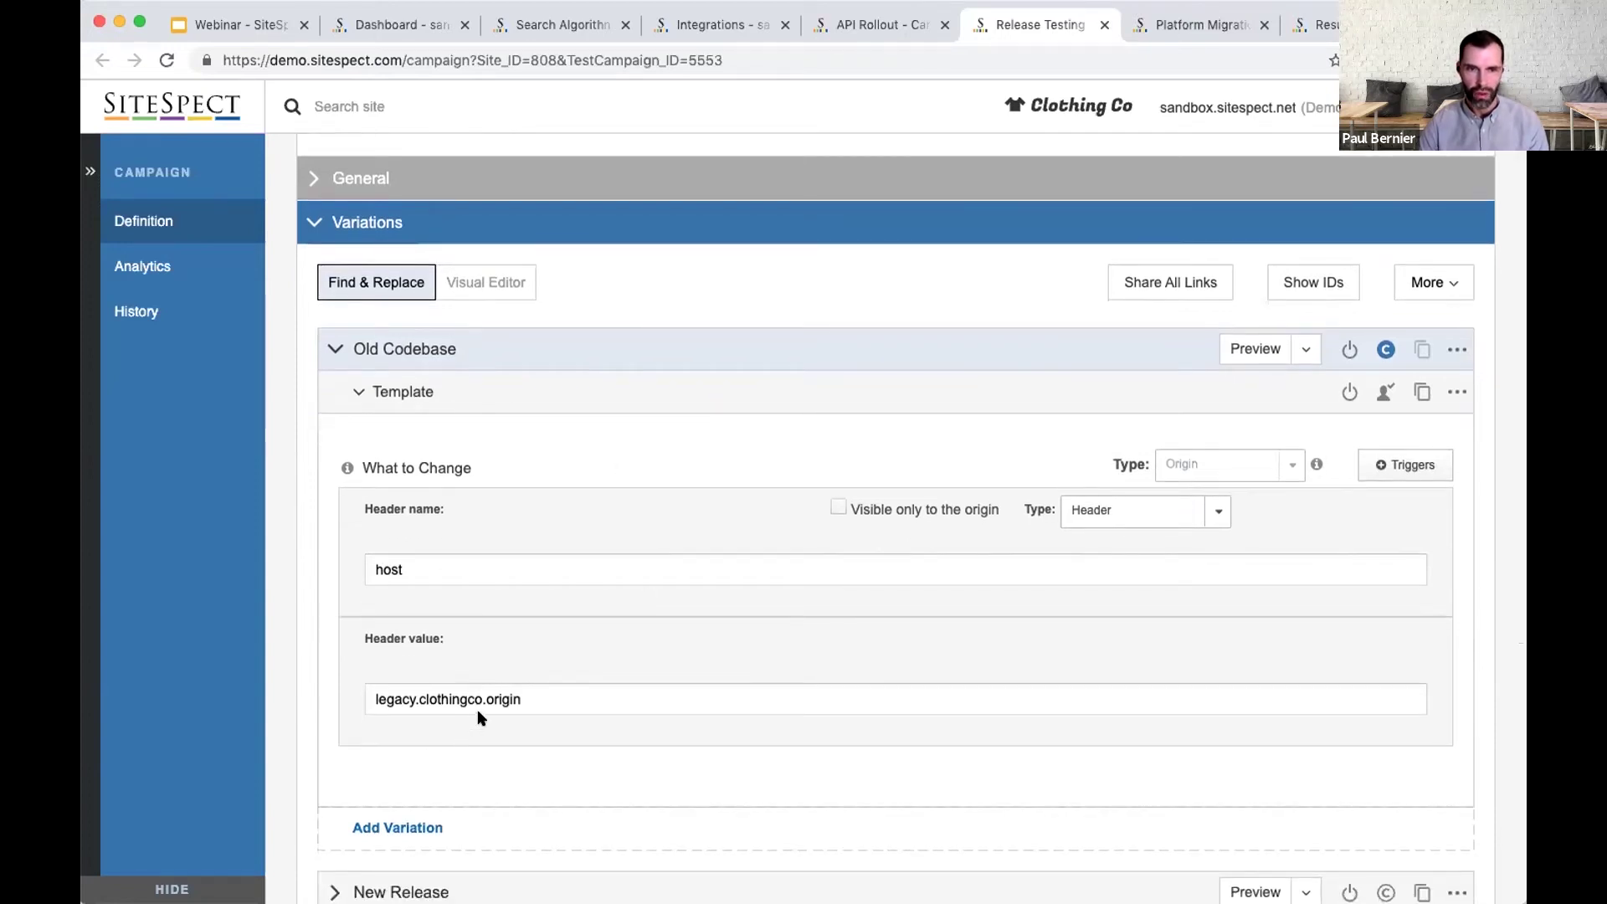
double_click(524, 693)
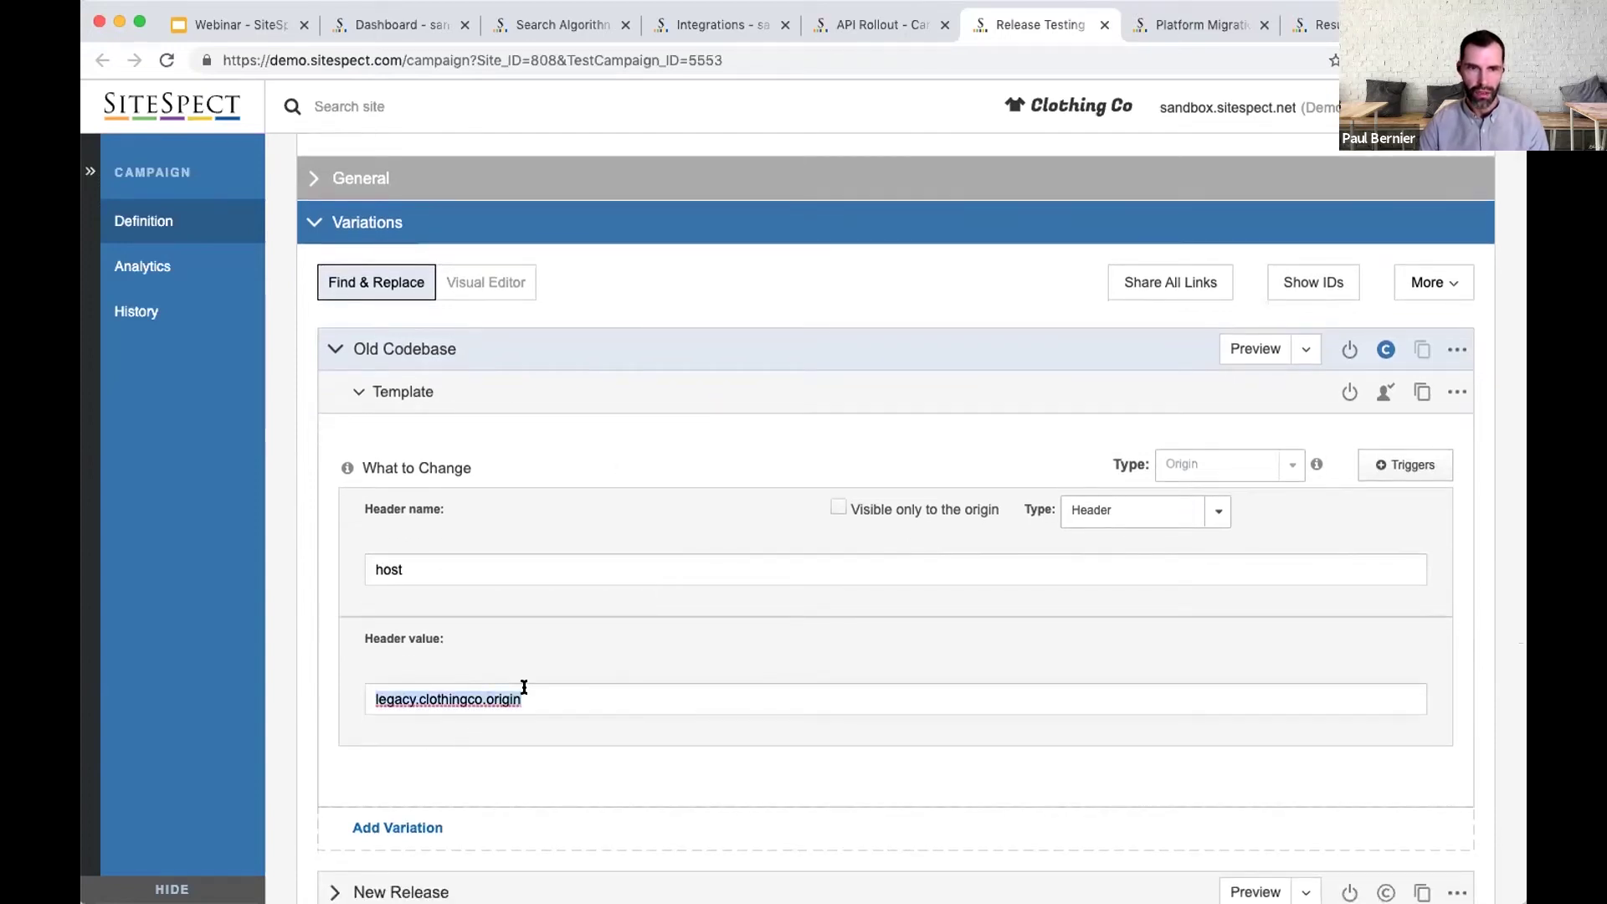
click(624, 540)
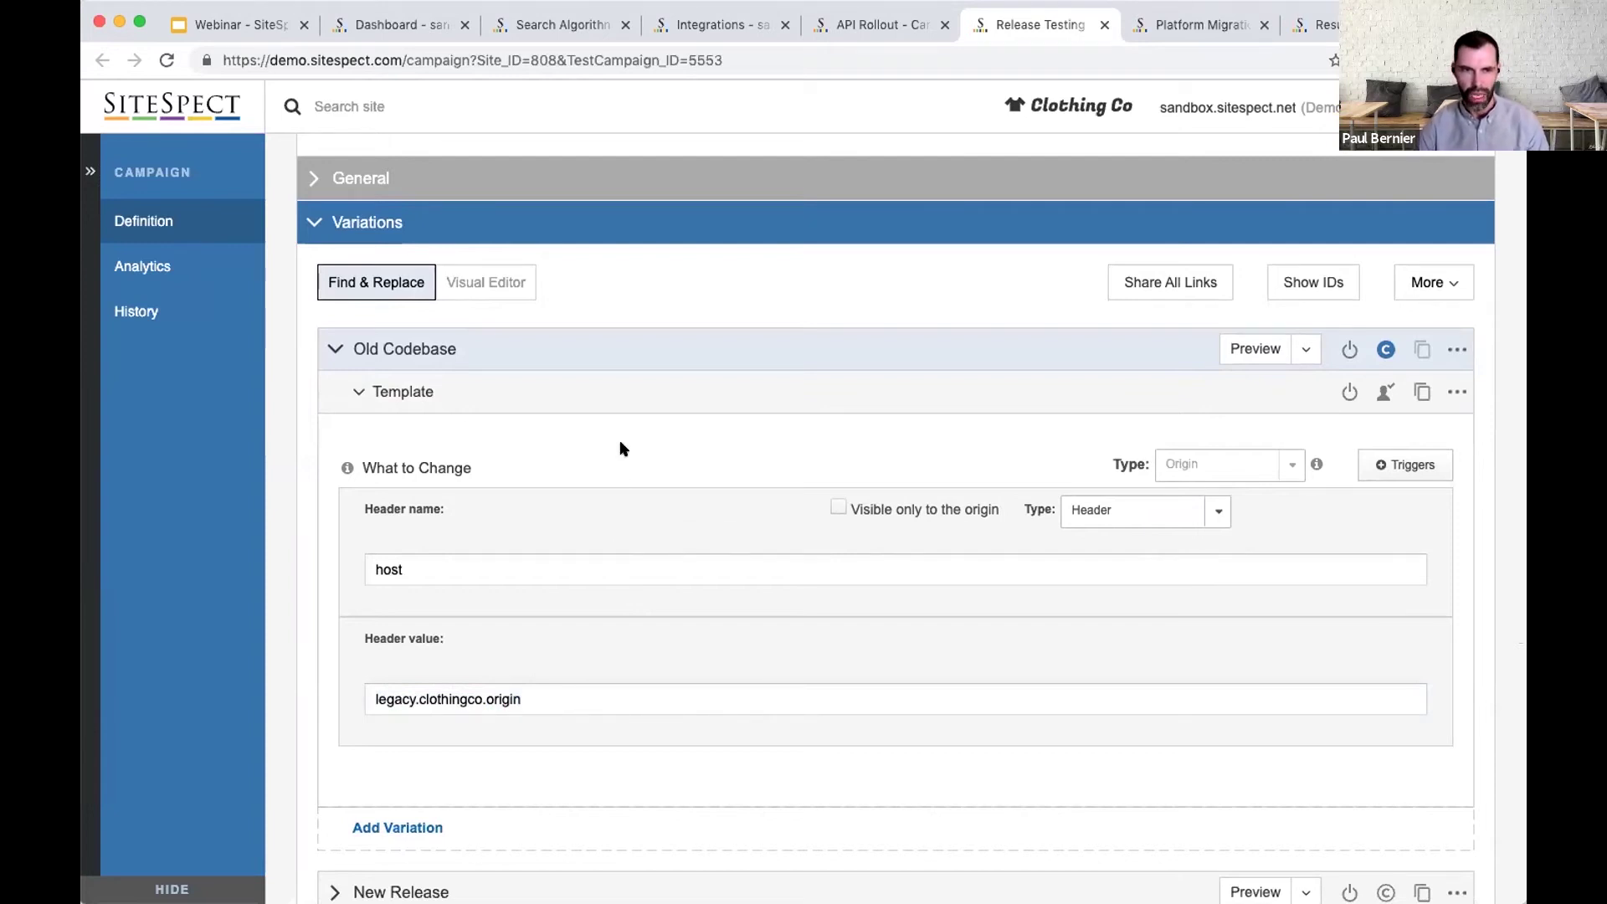
click(627, 403)
click(639, 356)
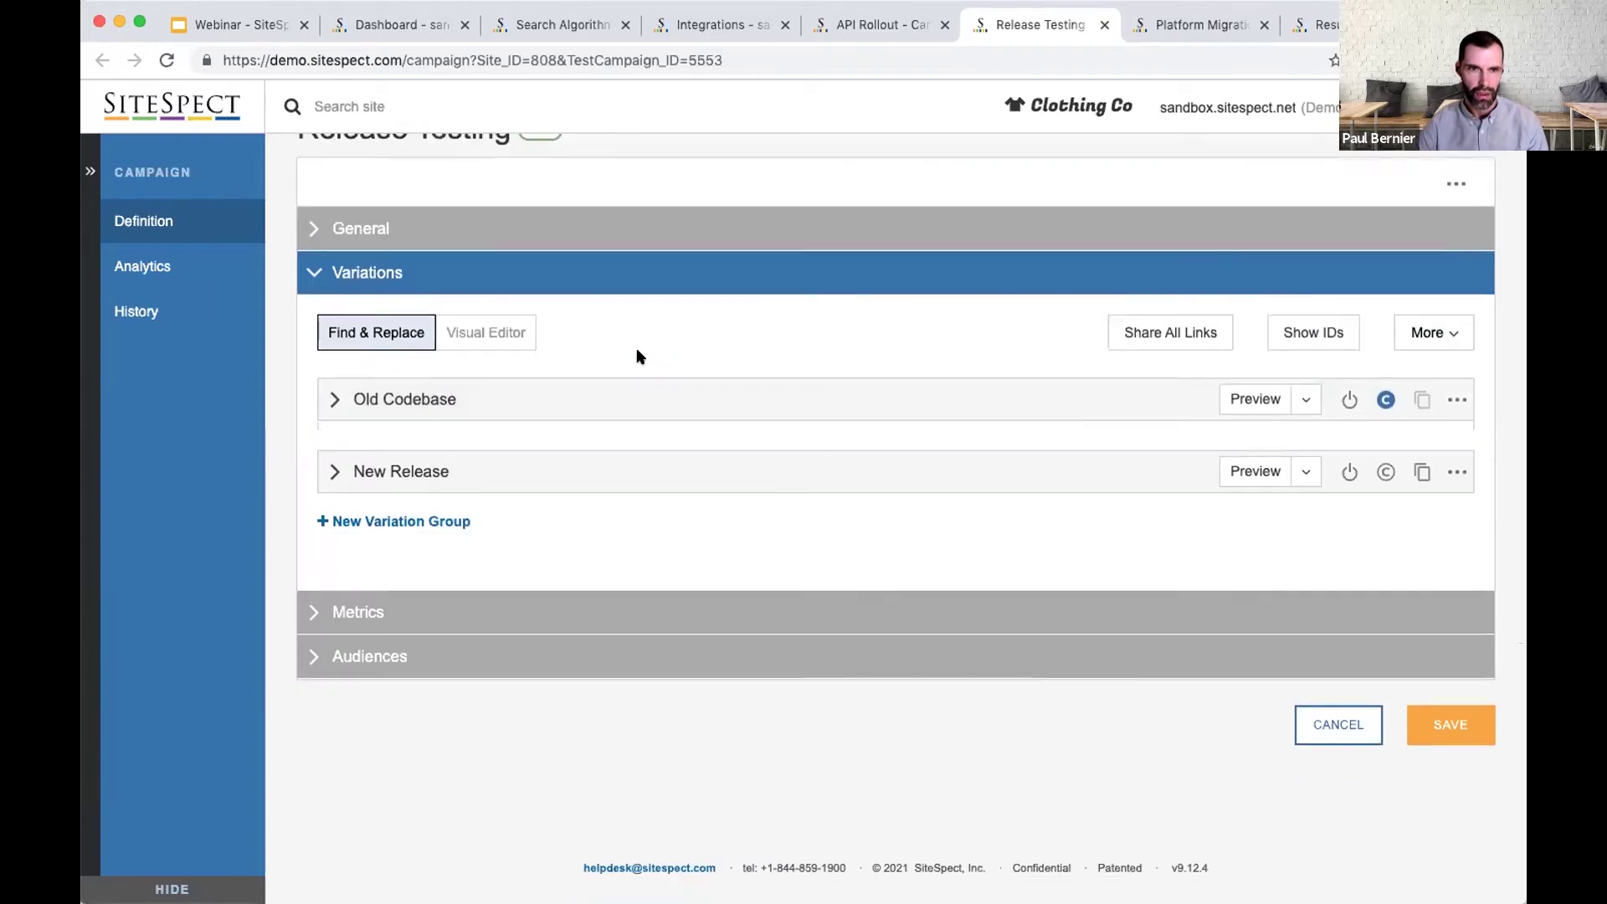
Step: Examine the triggers and host header value of the new variation in the New Release group, then collapse the group
click(563, 472)
click(608, 463)
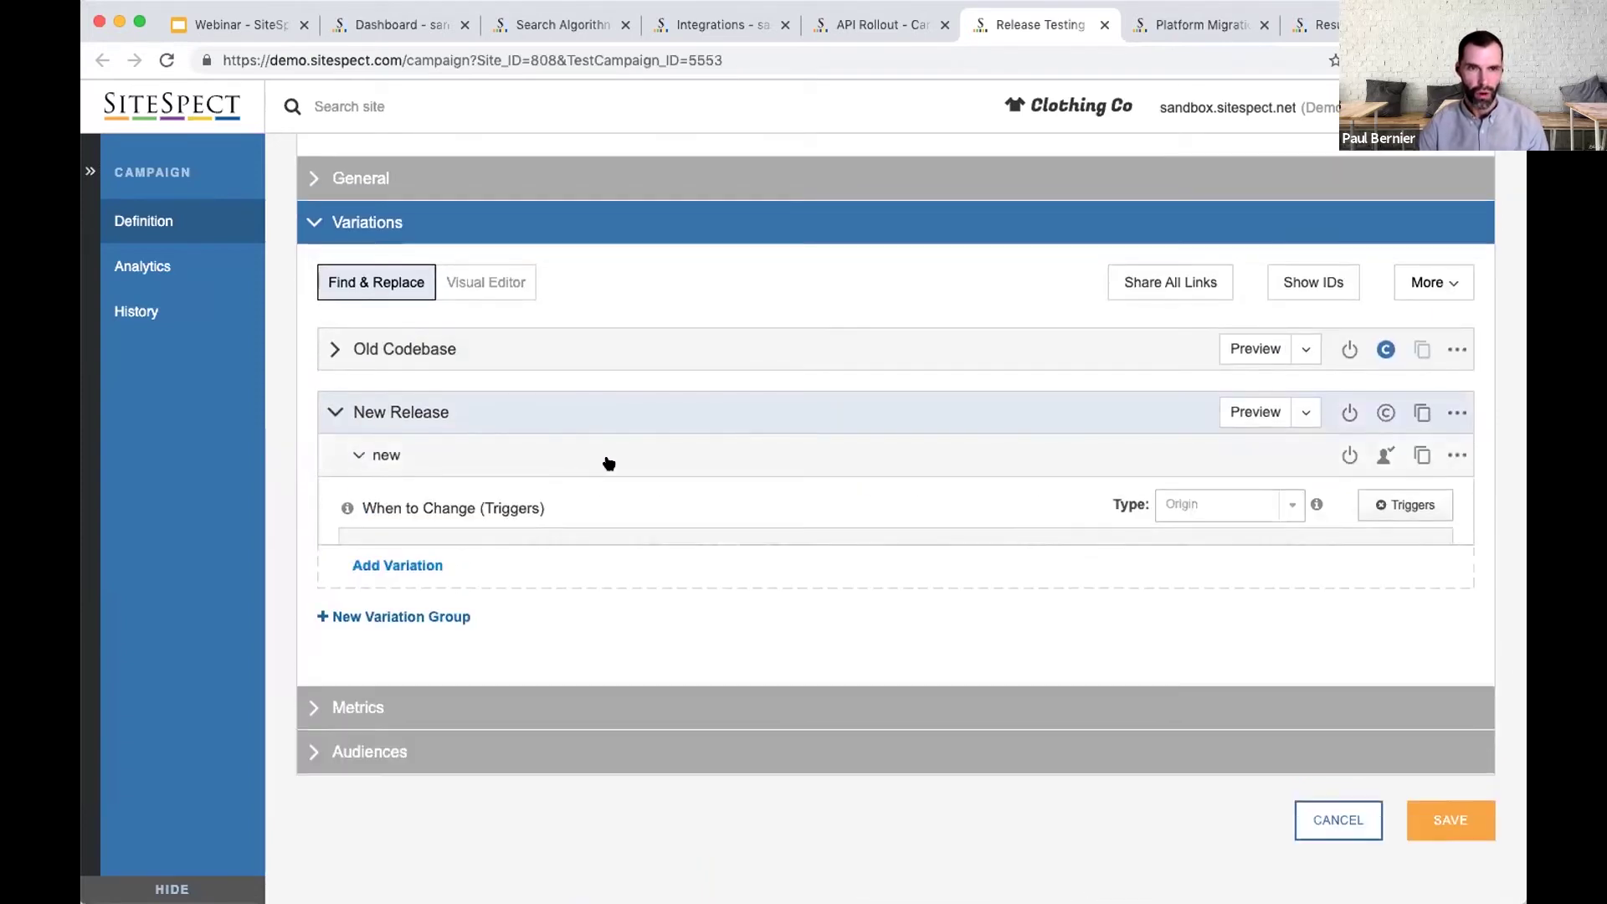
scroll(990, 485, down, 2)
click(985, 376)
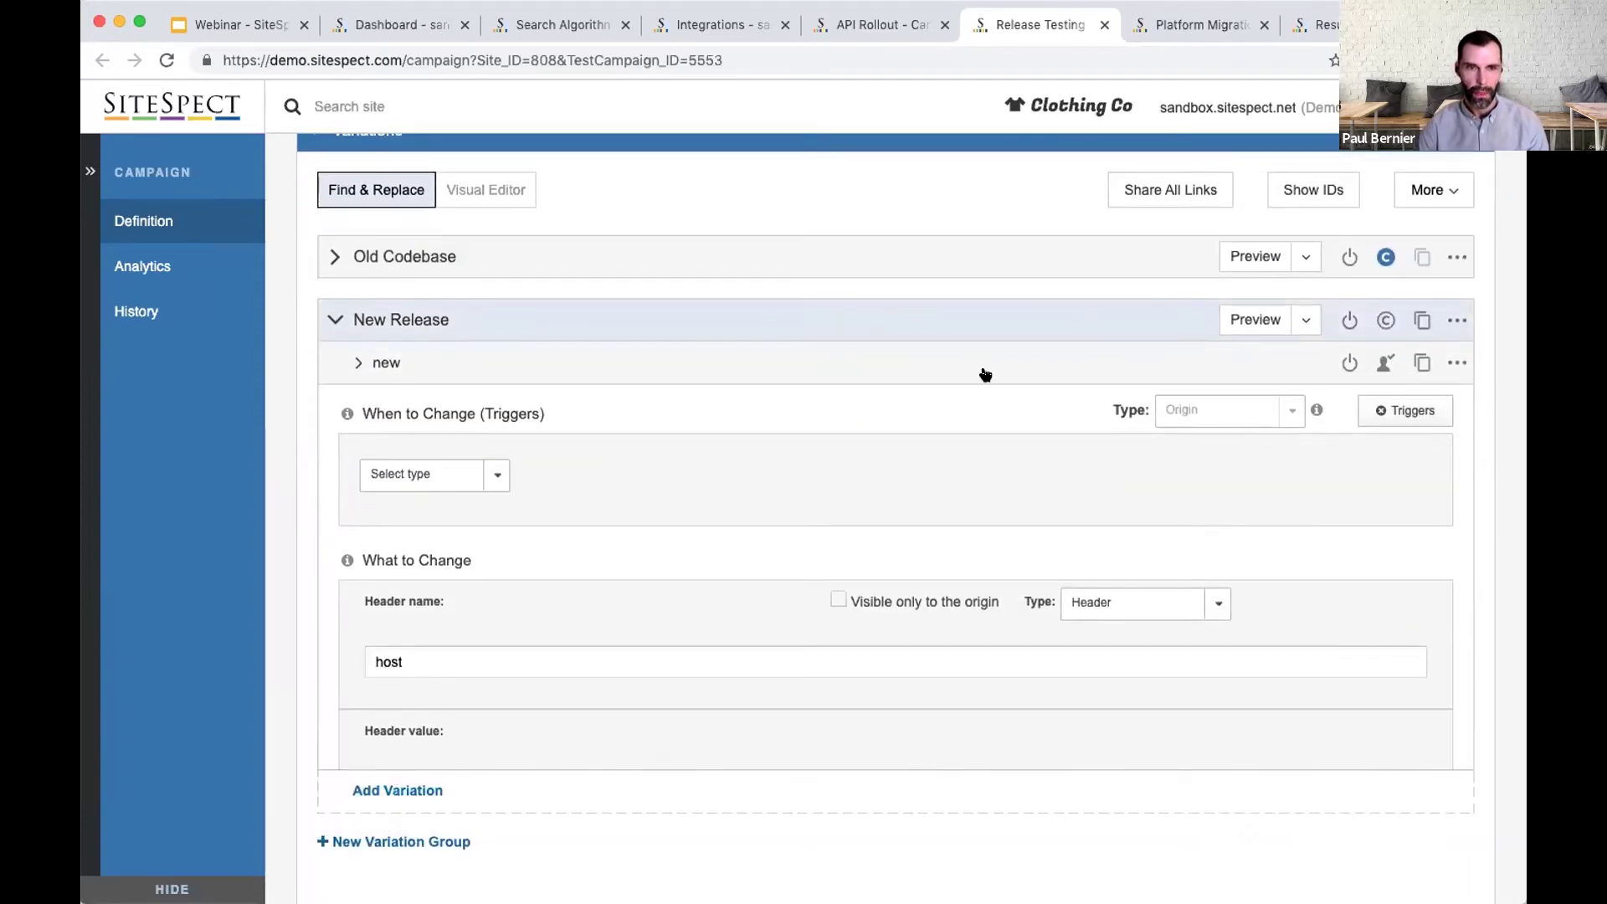
click(943, 419)
scroll(941, 418, down, 4)
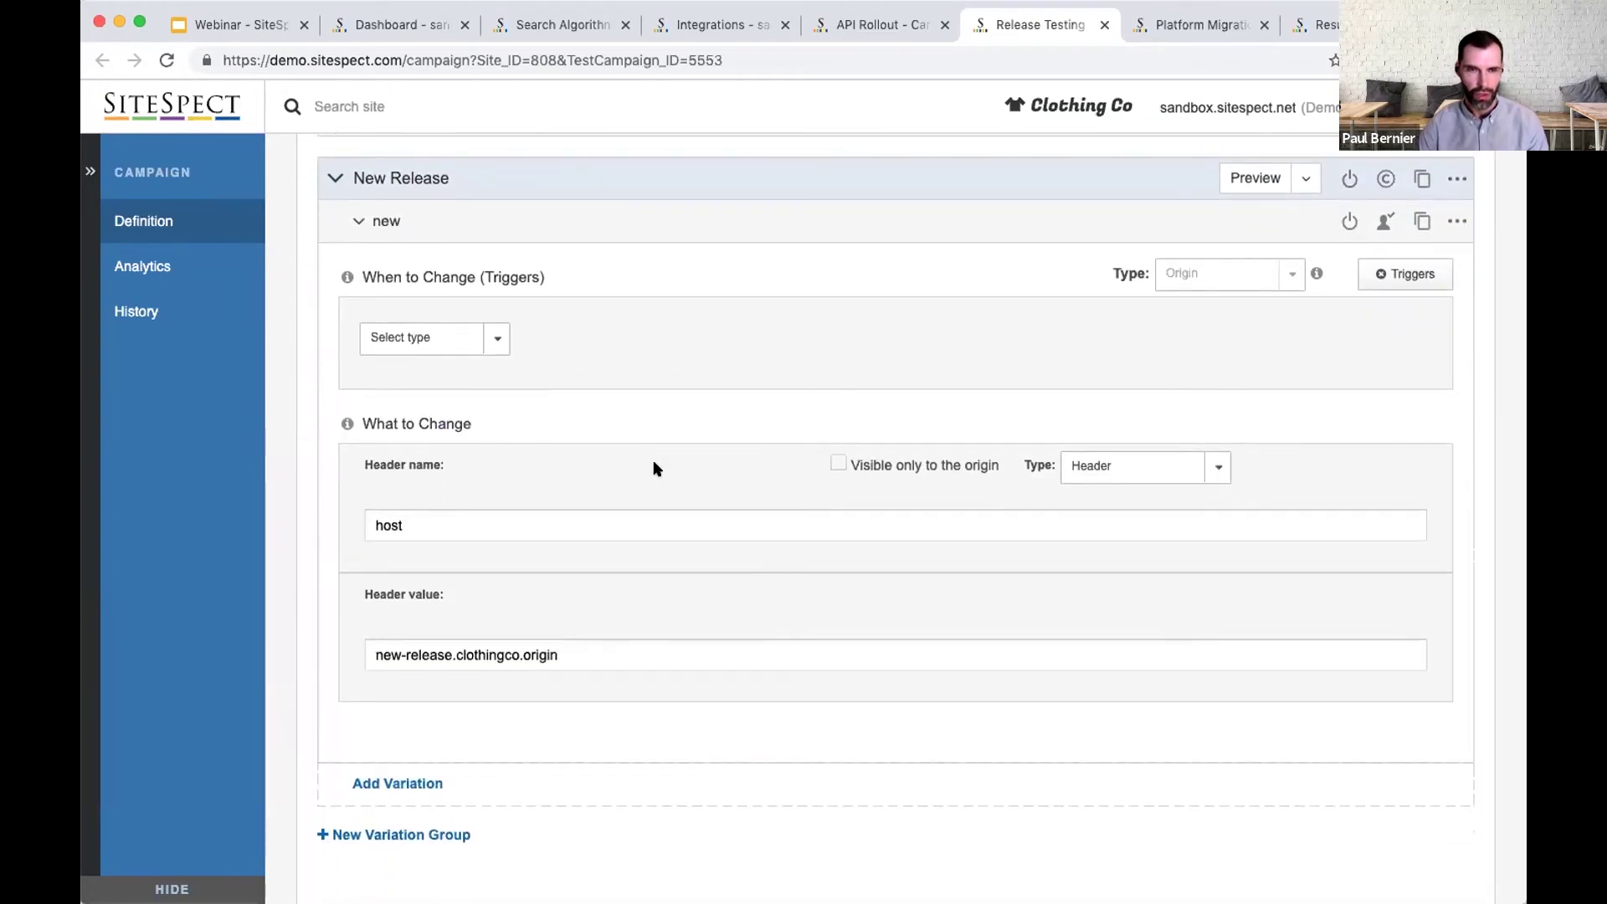
scroll(670, 436, up, 2)
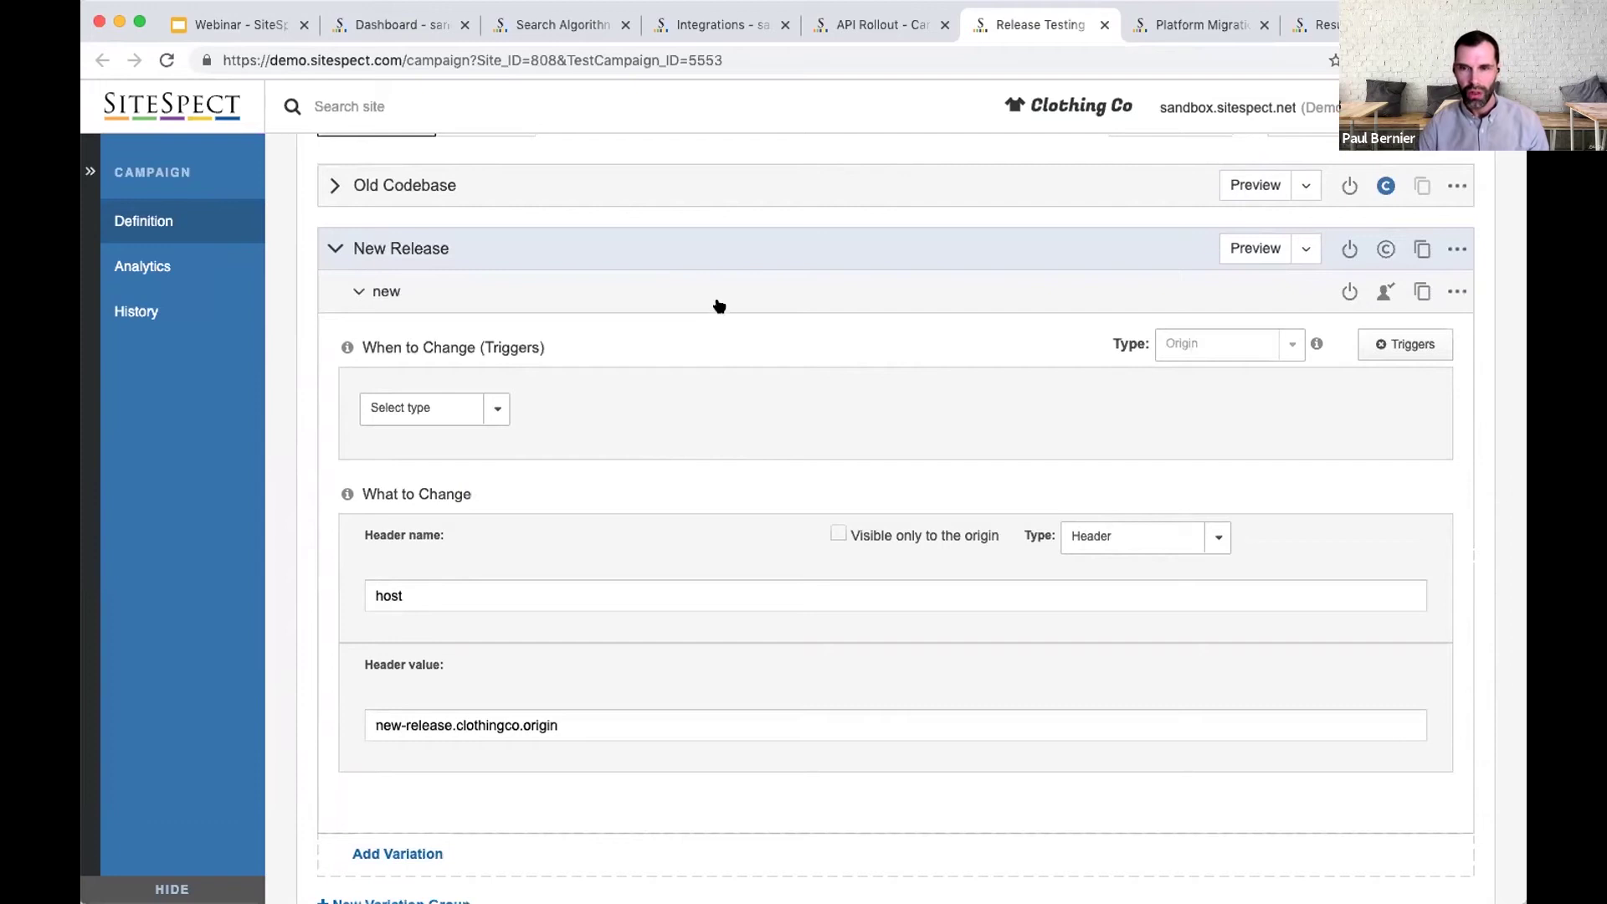
click(718, 305)
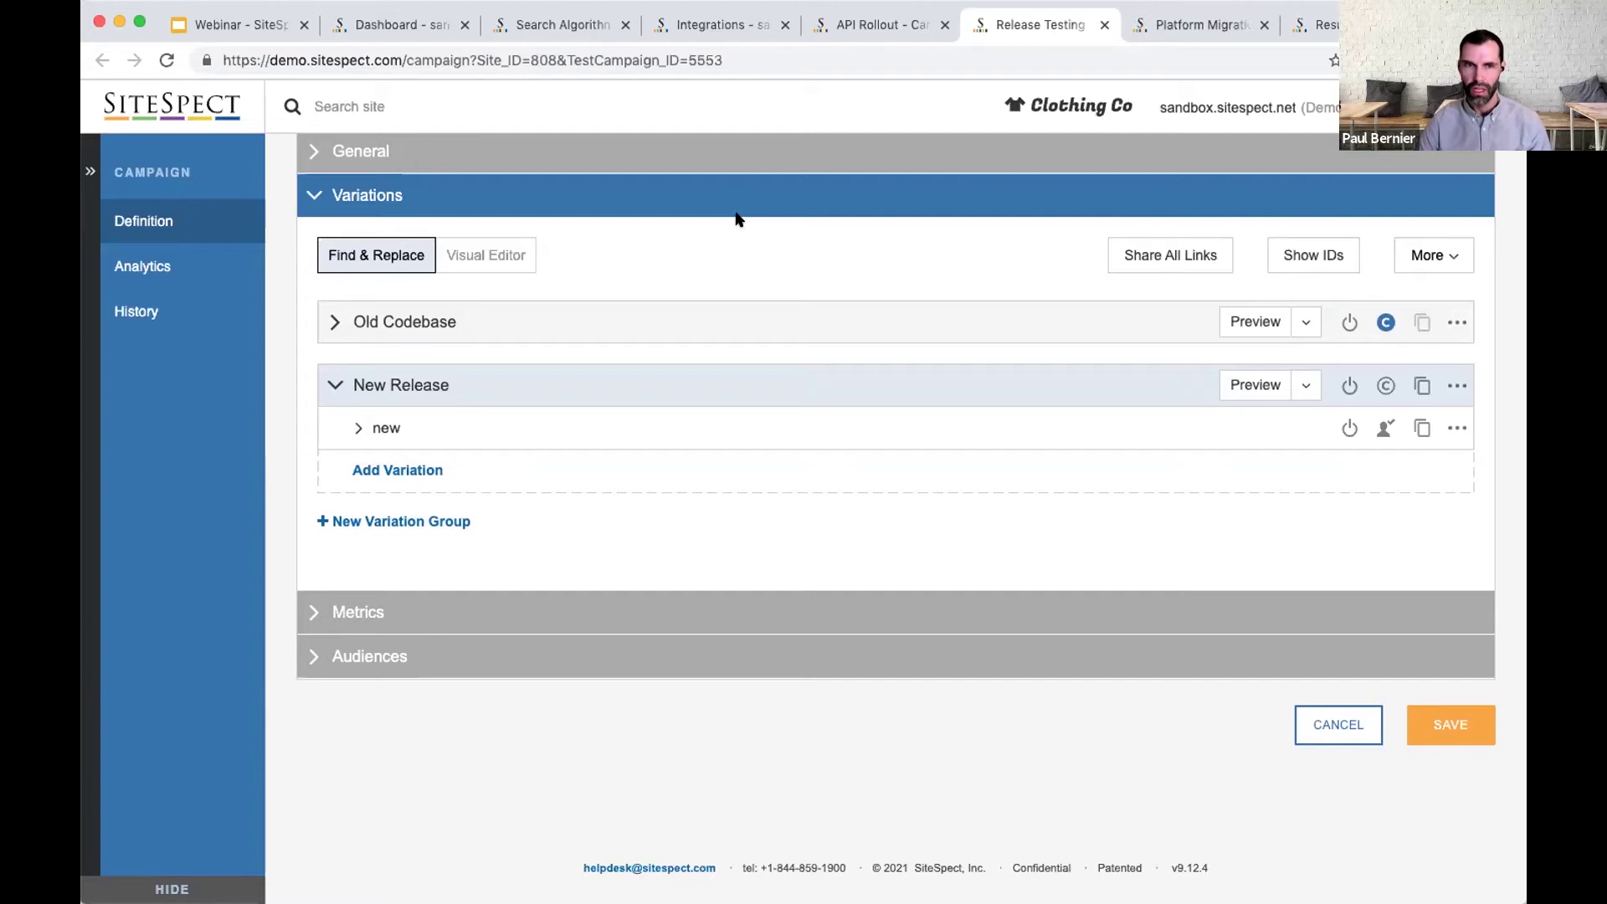
click(740, 376)
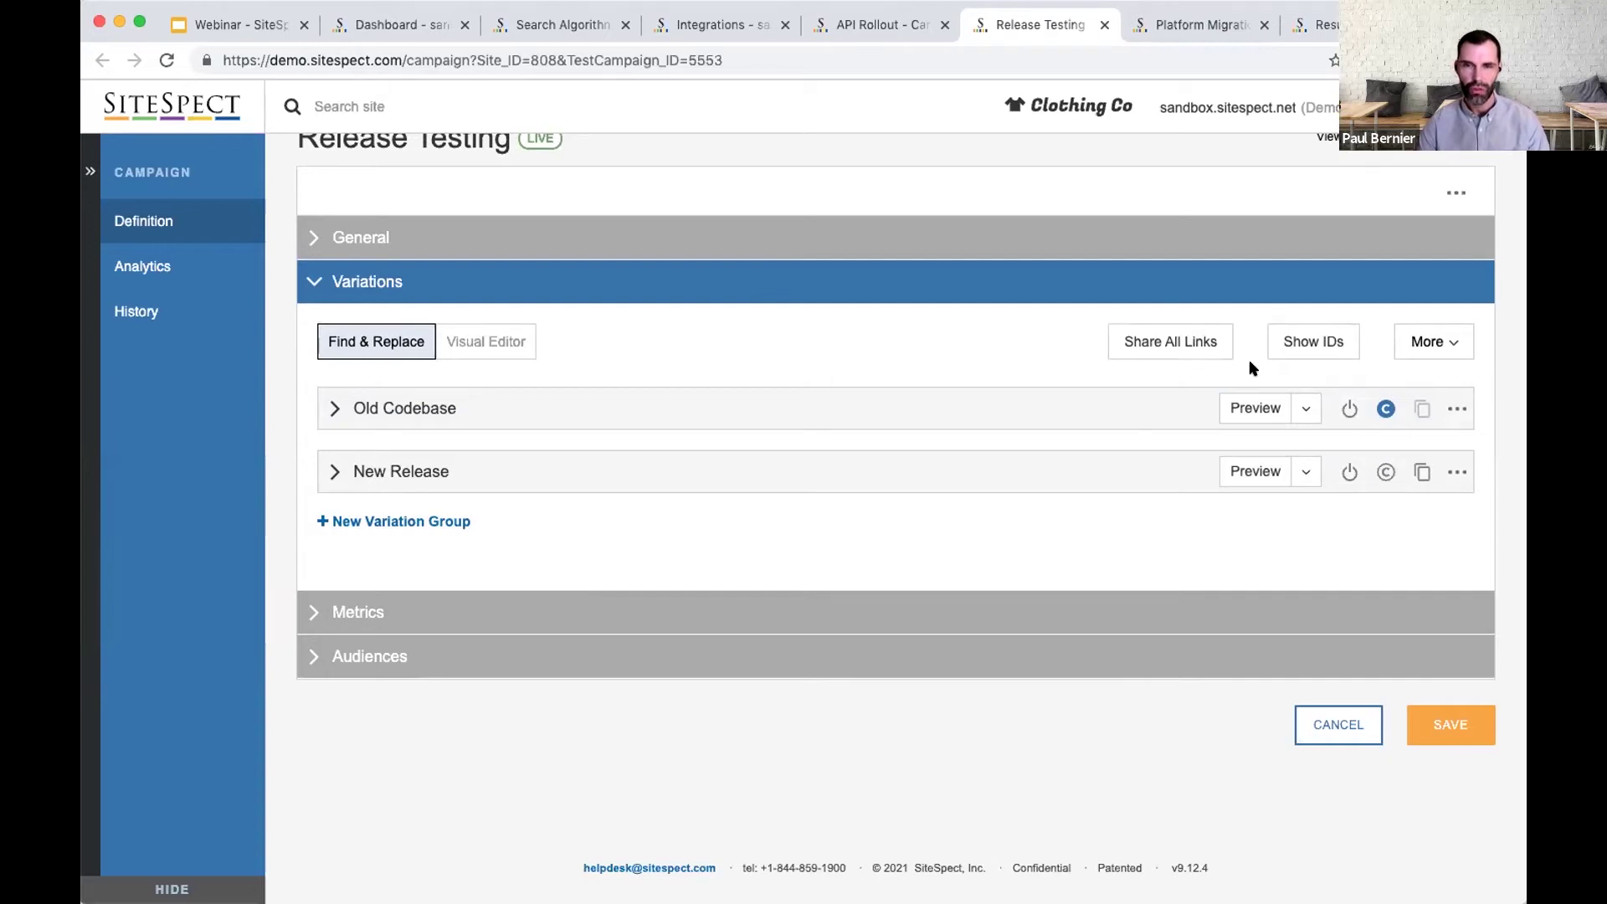
Step: Apply a custom traffic split of 95% to Old Codebase and 5% to New Release
click(1455, 410)
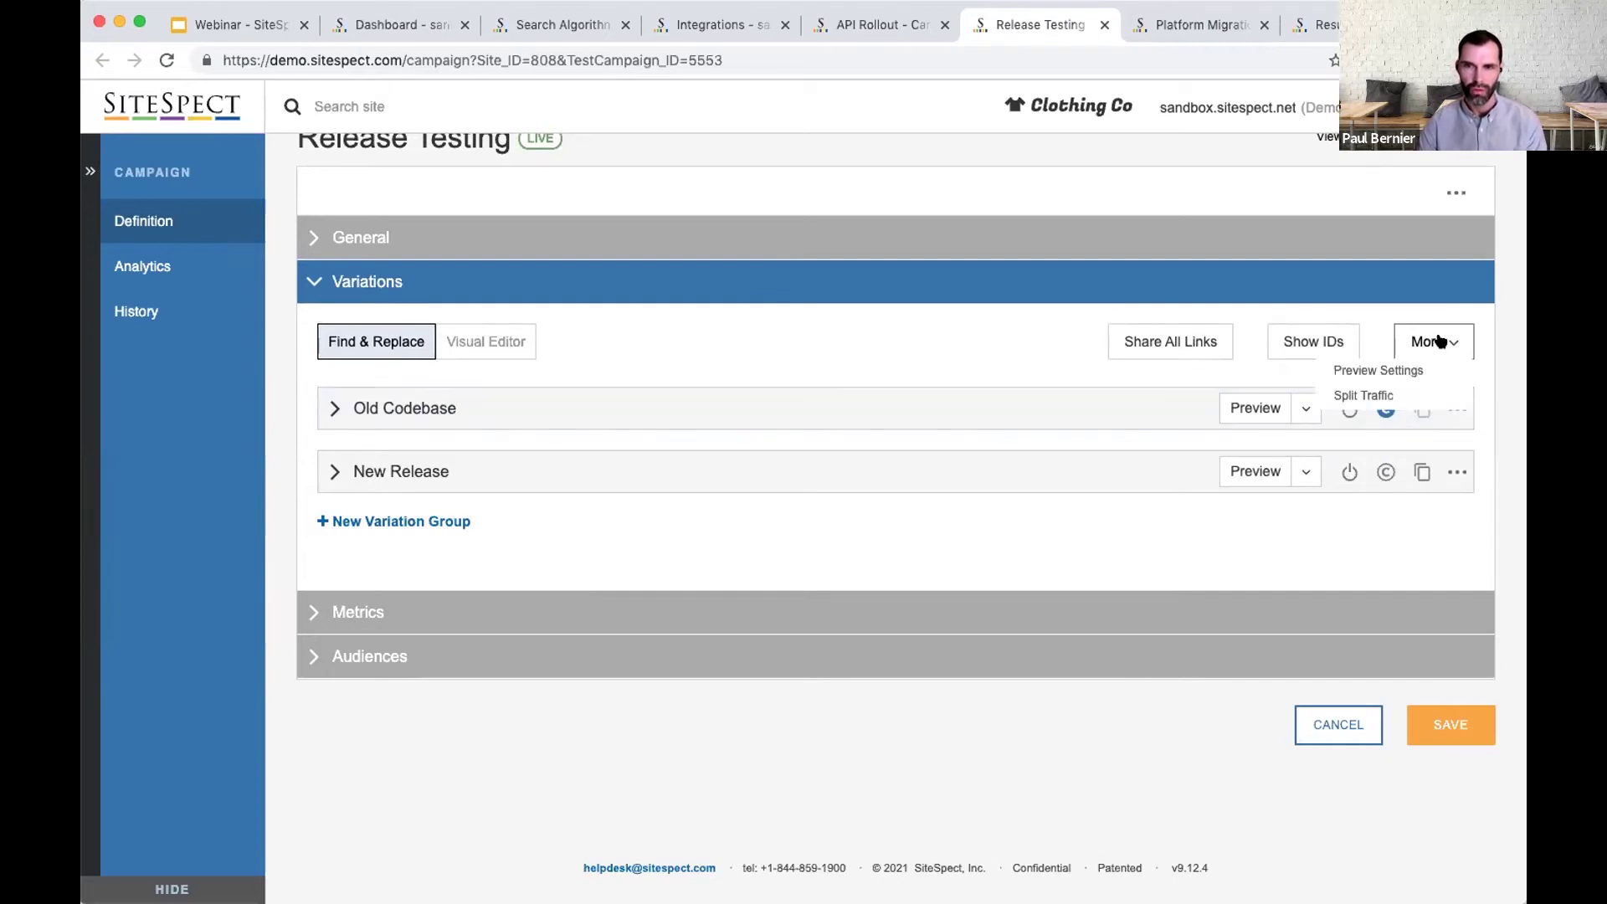
click(1403, 395)
click(591, 515)
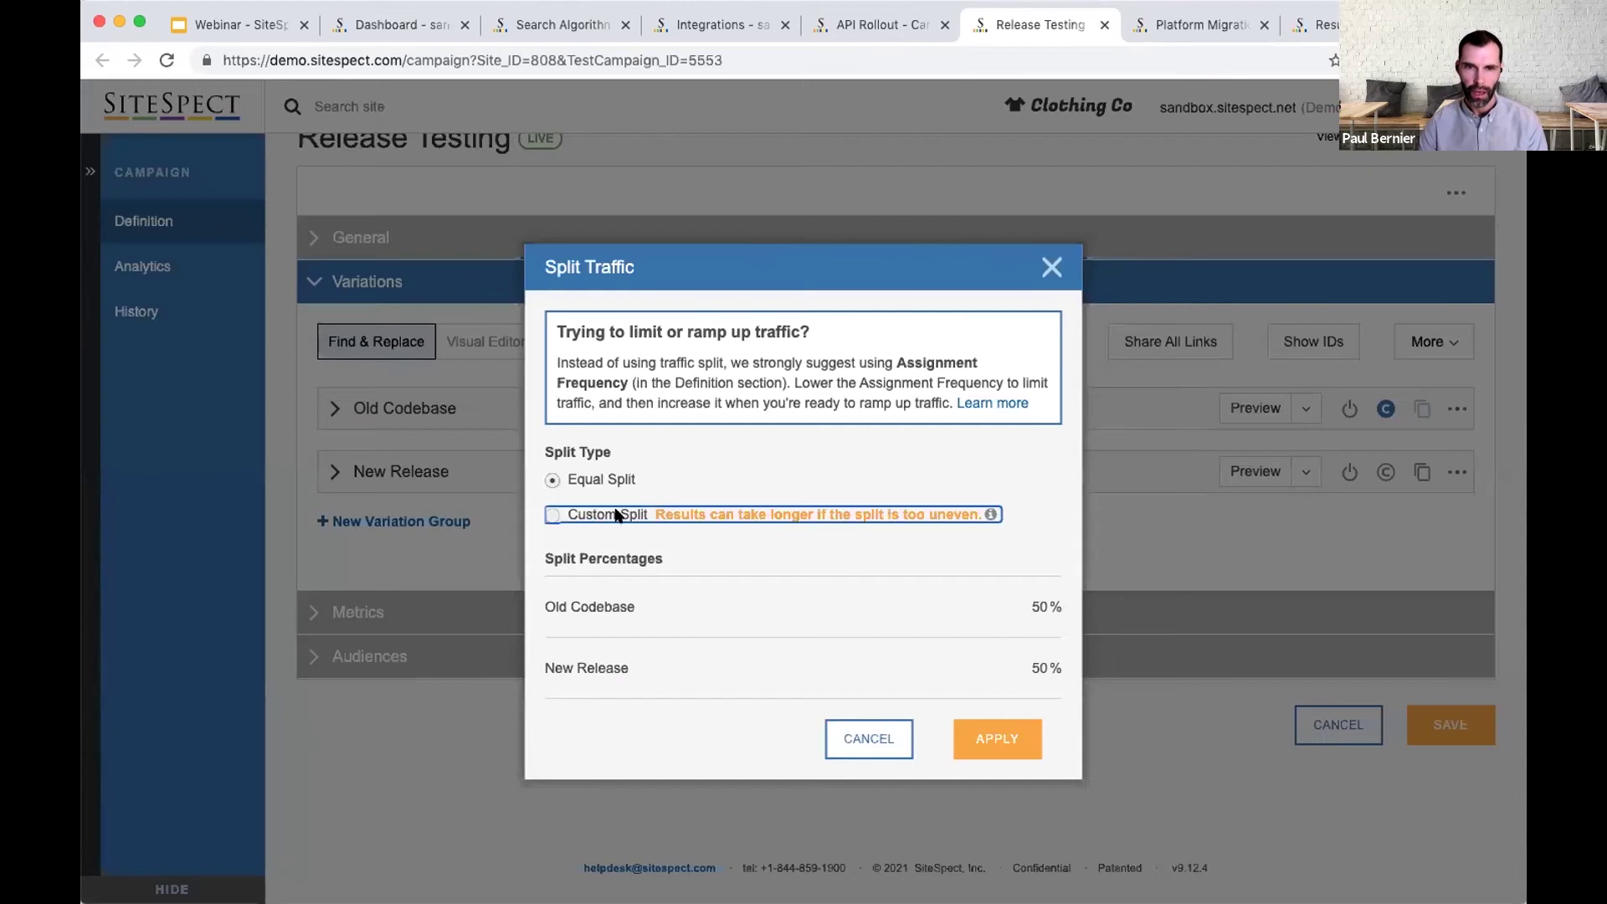
click(1020, 594)
text(95)
key(Delete)
key(Delete)
click(1019, 663)
key(Delete)
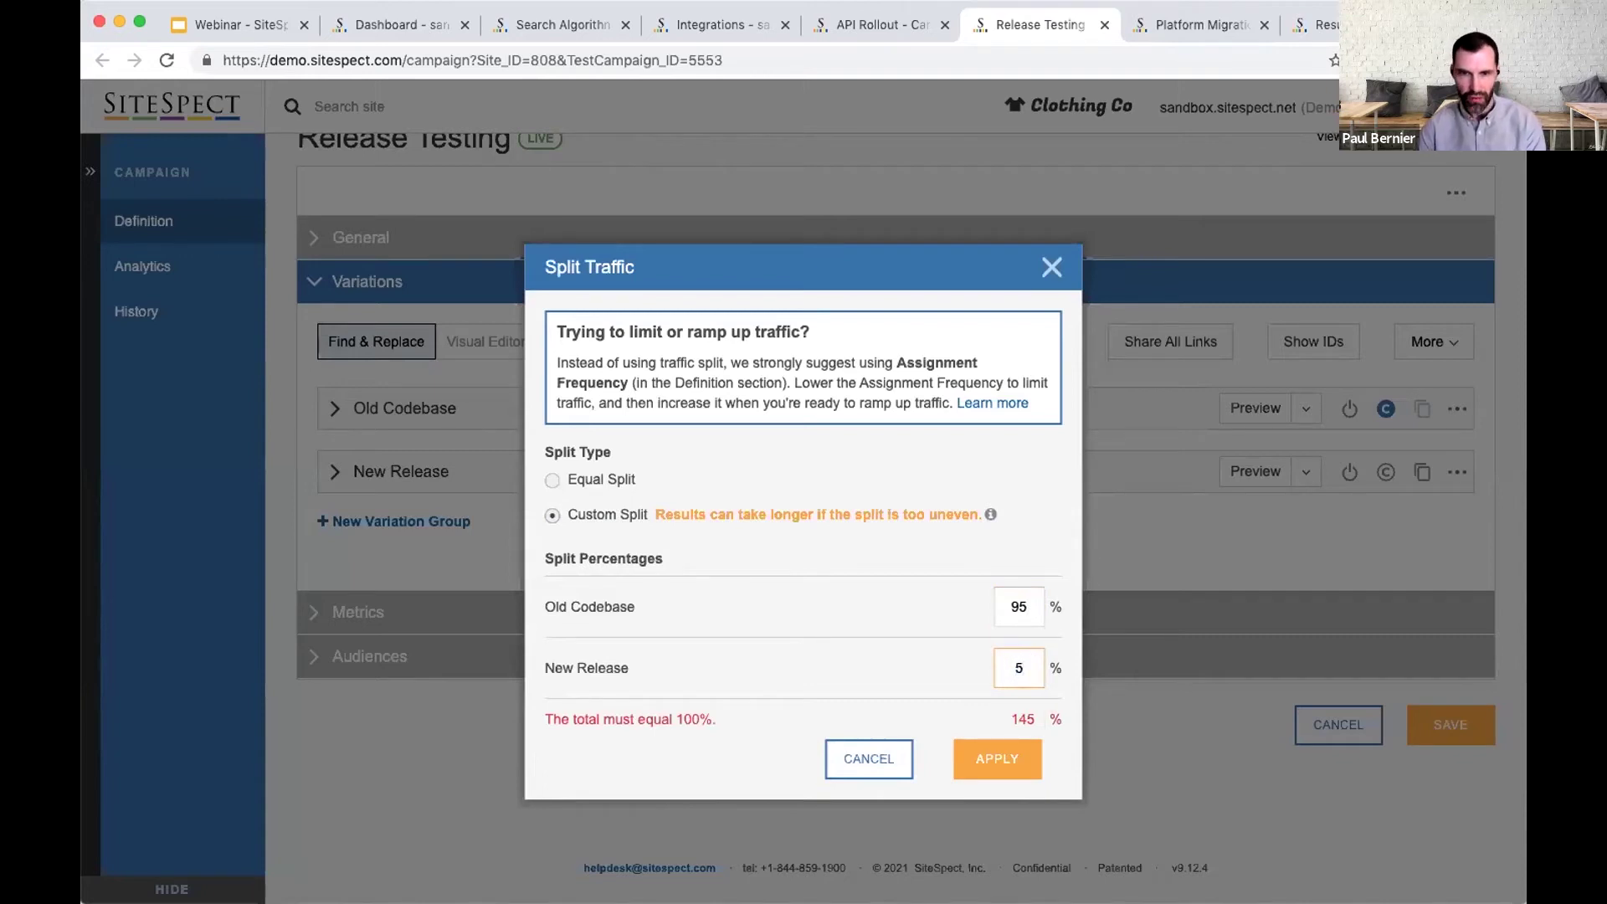
click(973, 747)
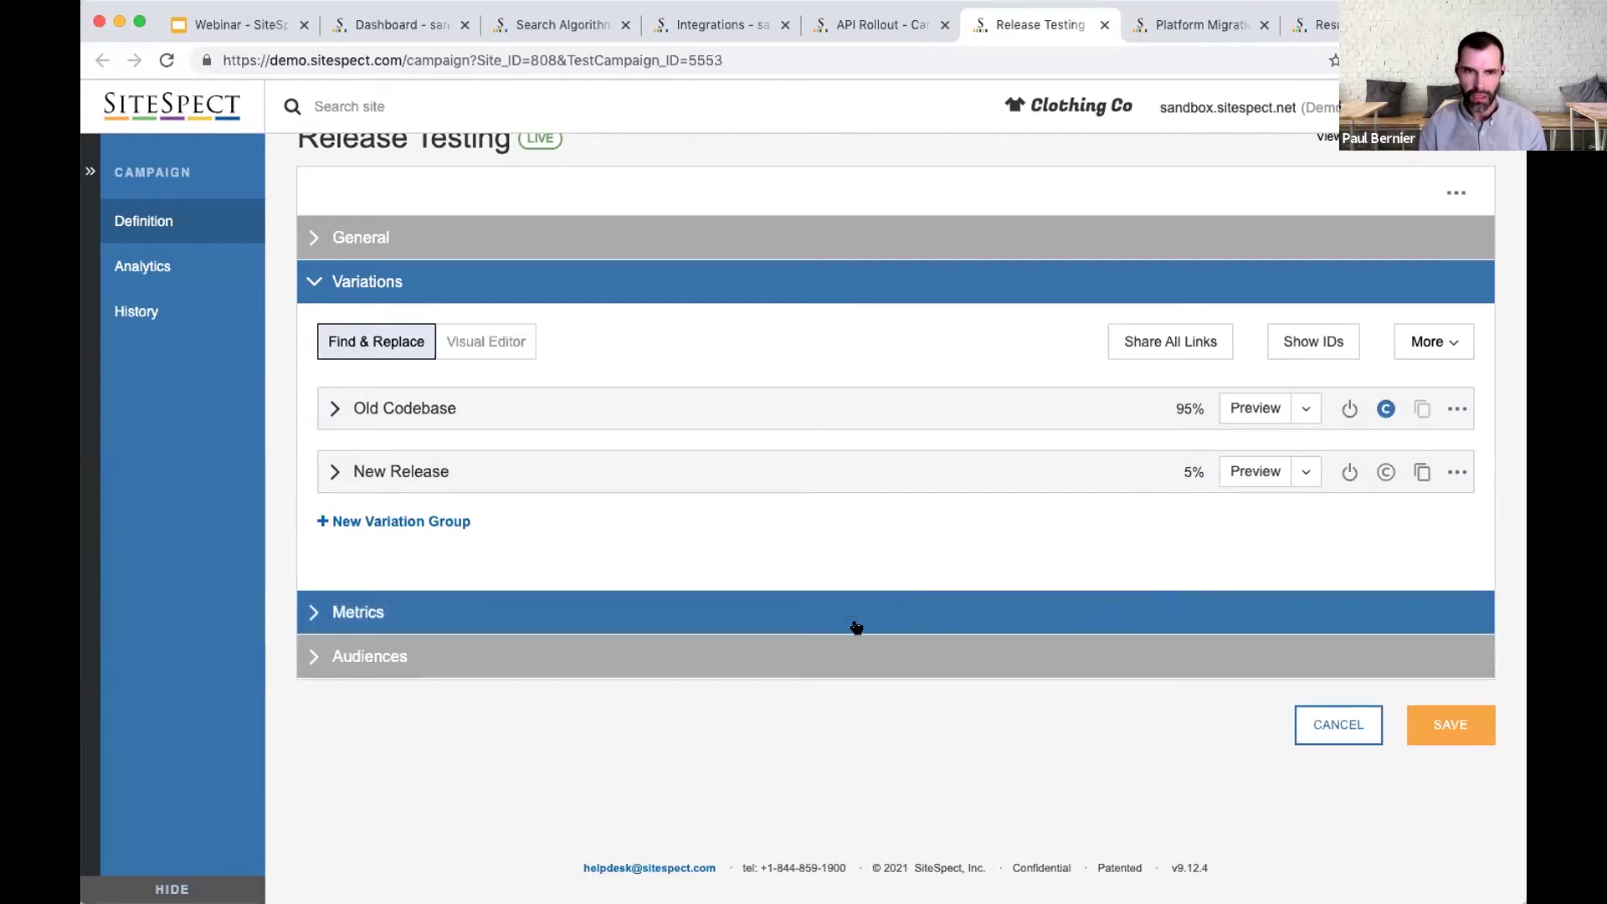
Step: Filter the campaign's metrics by RUM, assign Page Load Time, Time to First Byte and Time to Interactive, and clear the filter
click(810, 611)
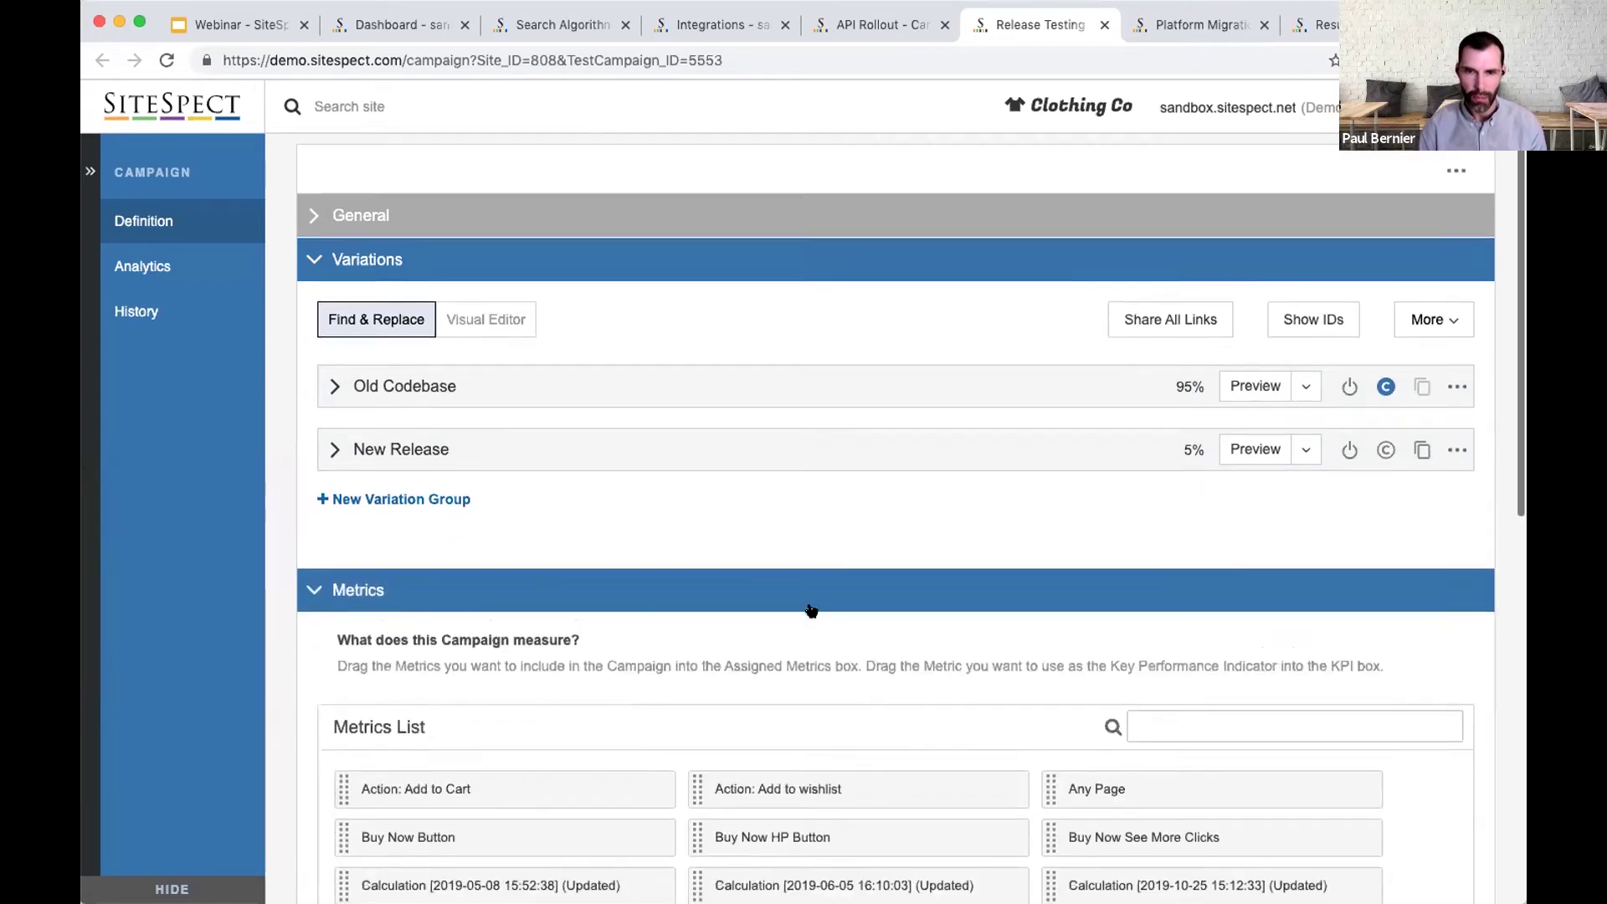
scroll(921, 581, down, 1)
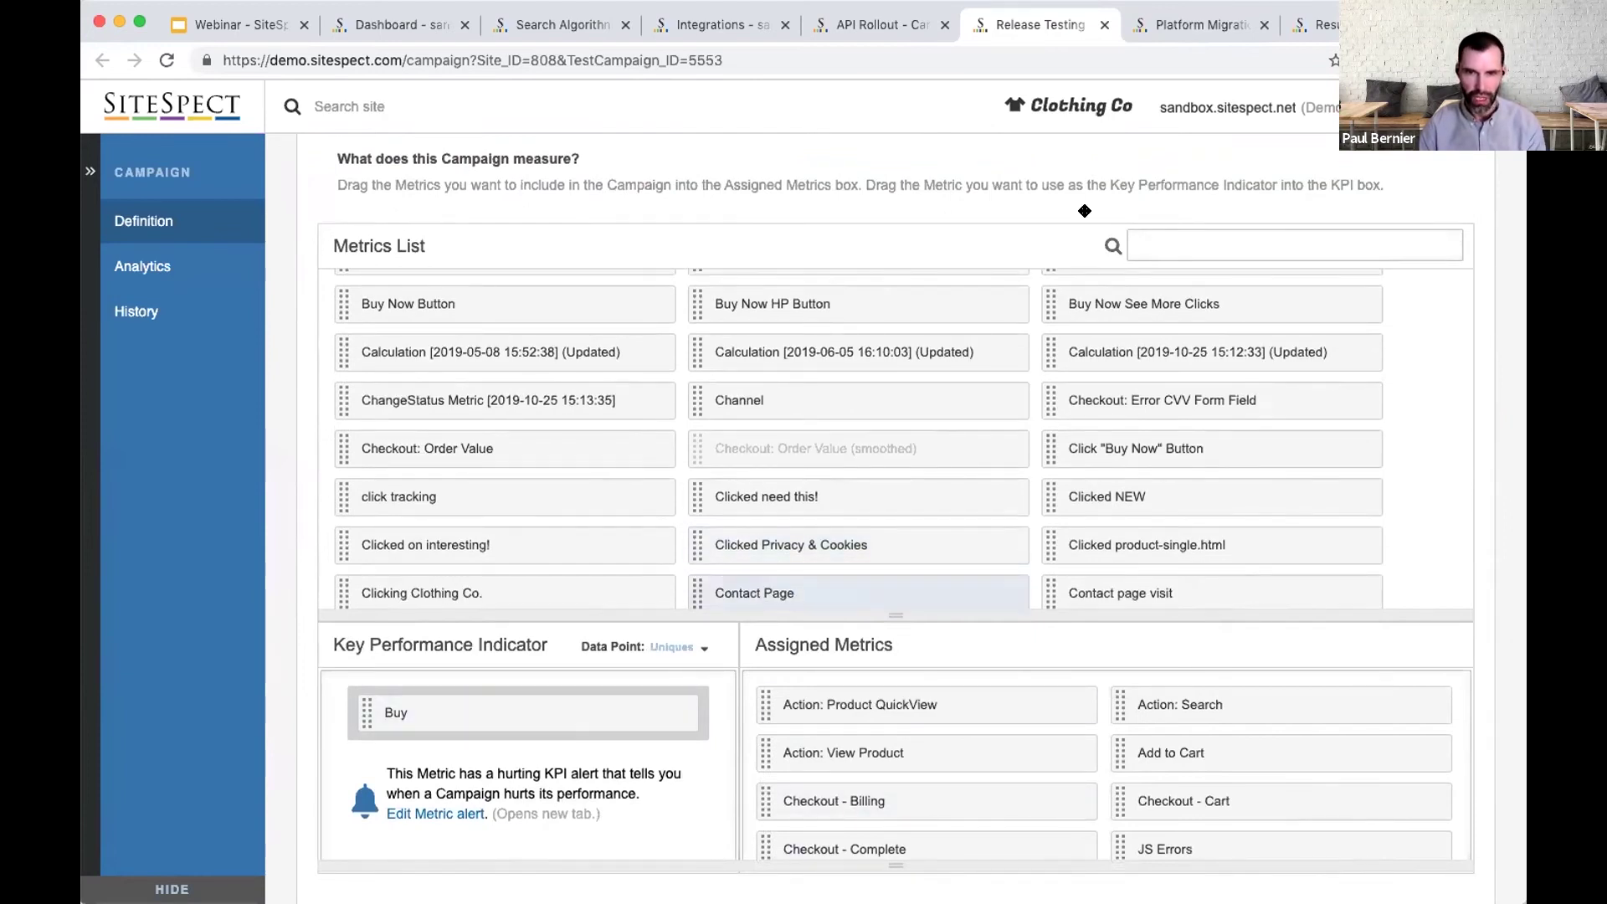
click(1193, 239)
text(RU)
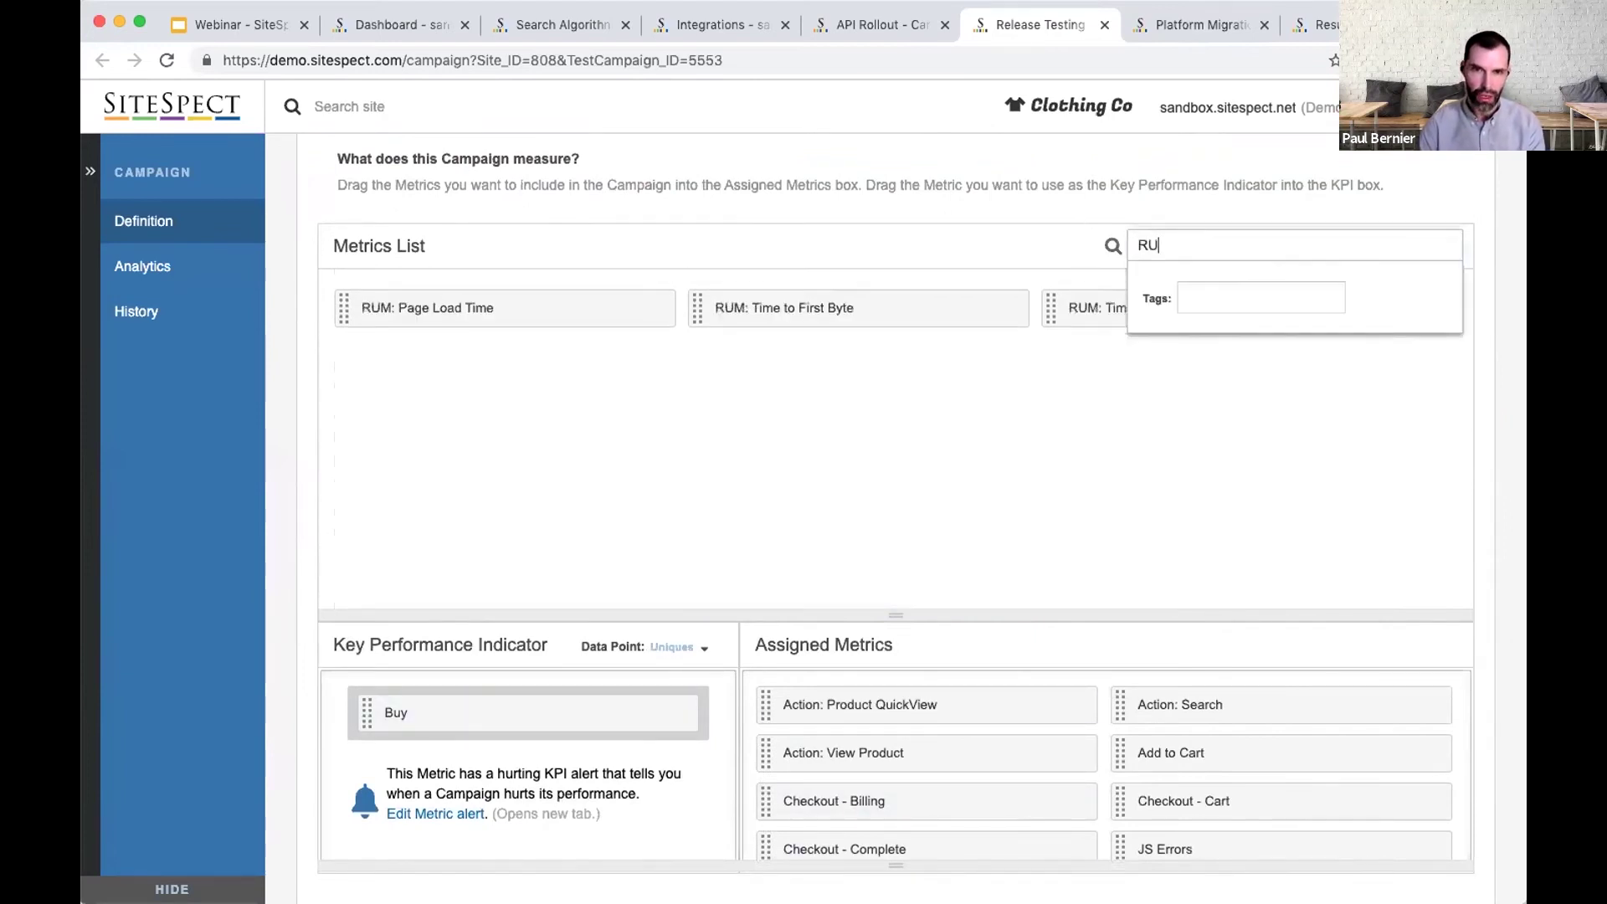
text(M)
click(1080, 556)
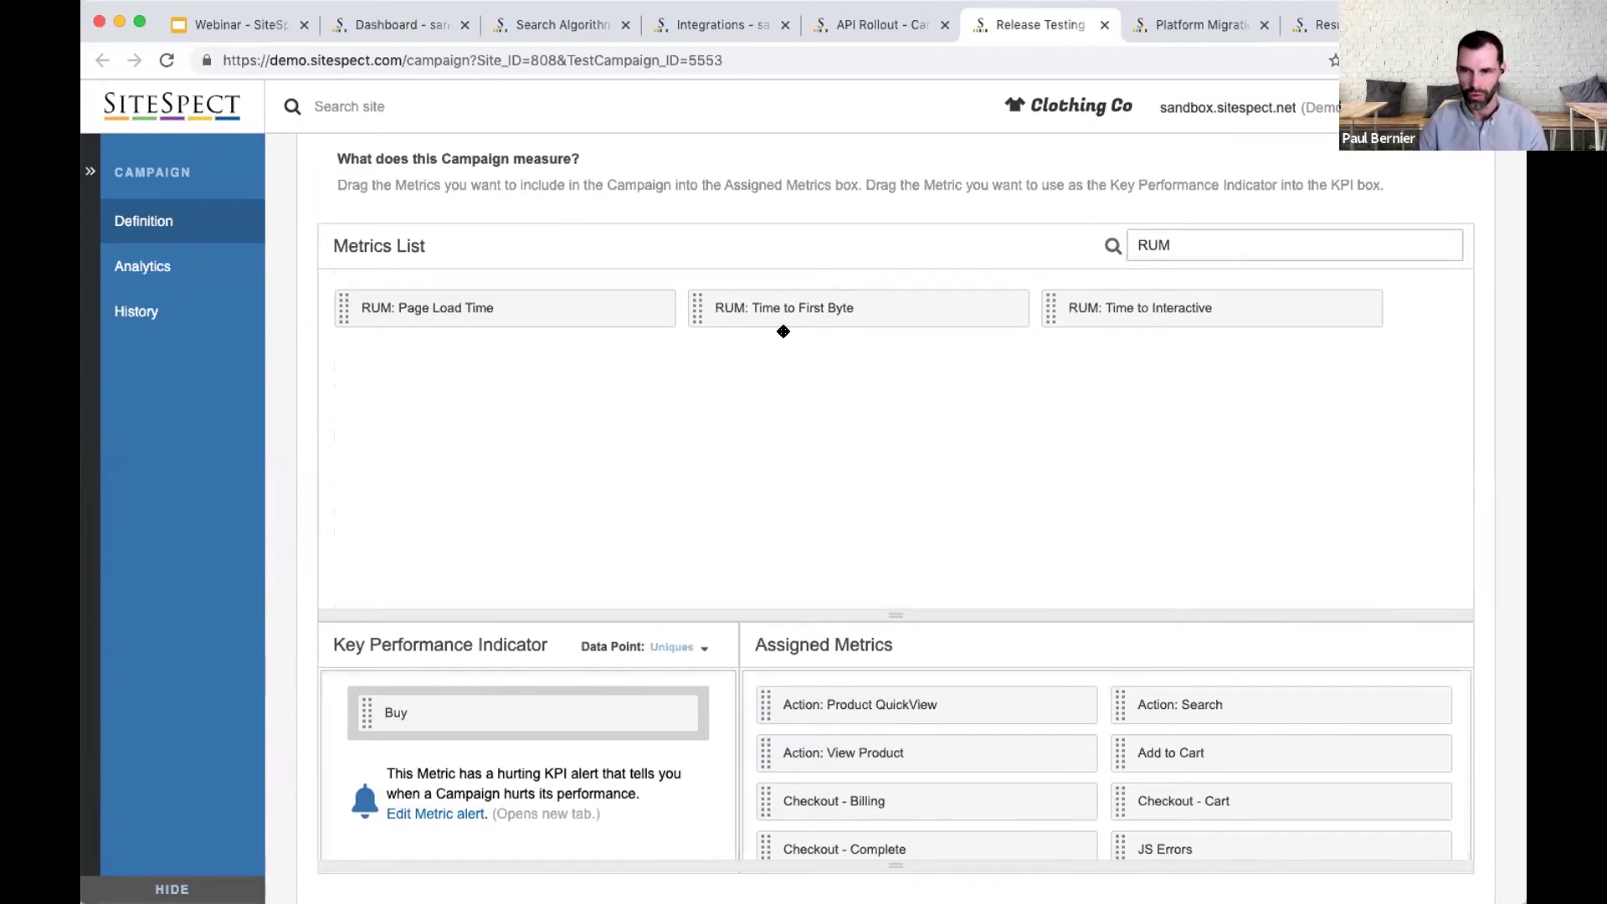
click(544, 299)
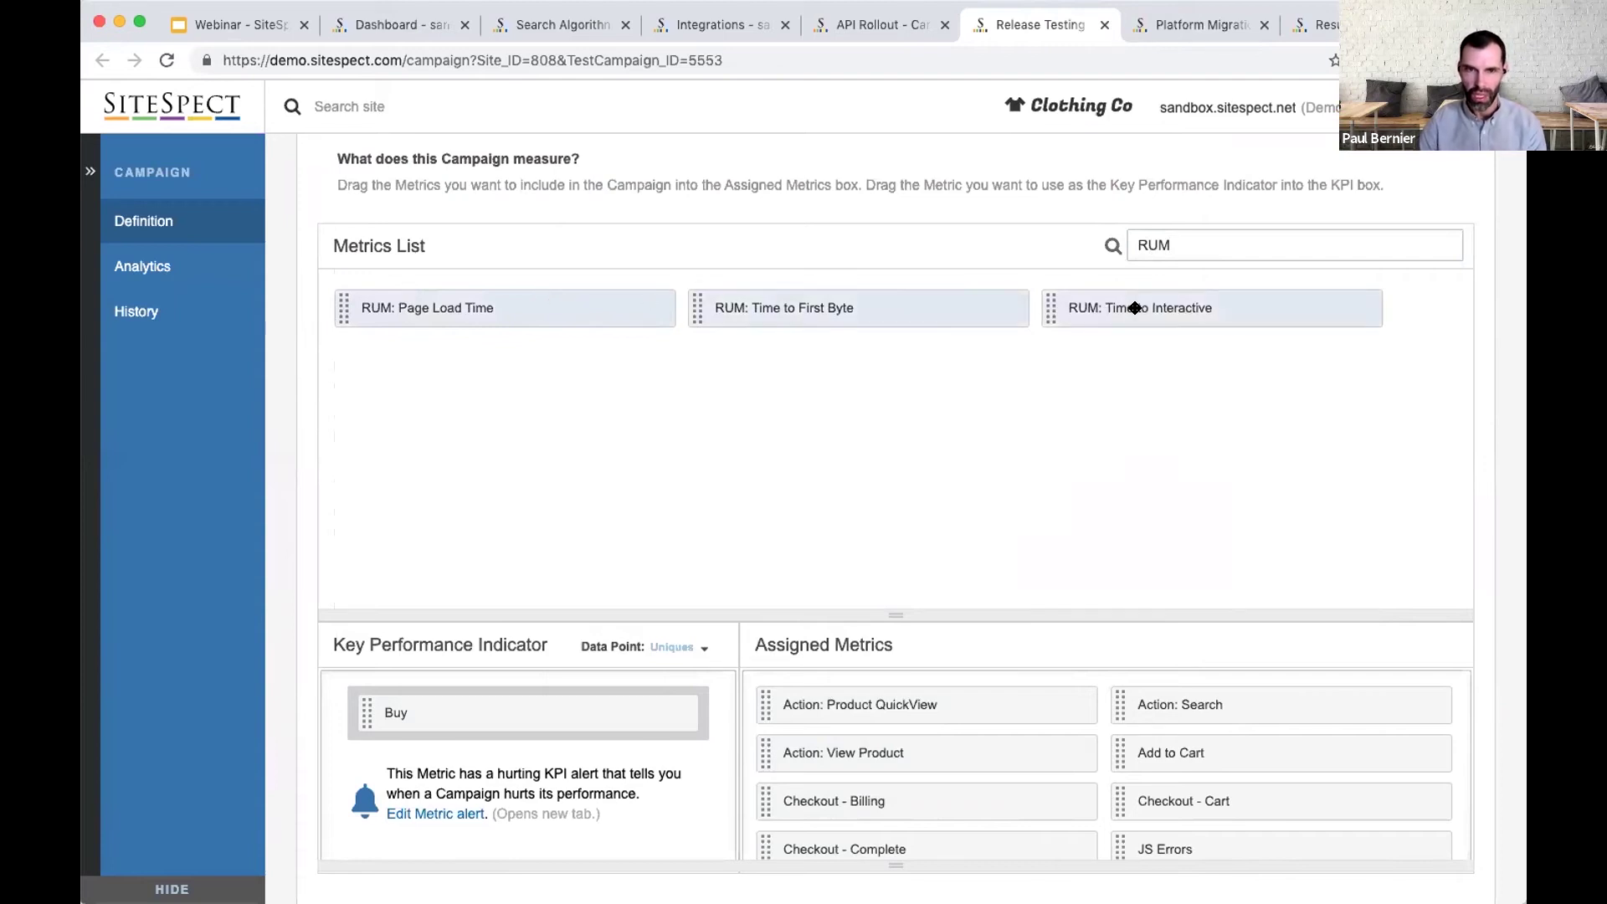
drag(1134, 308, 1203, 704)
double_click(1154, 245)
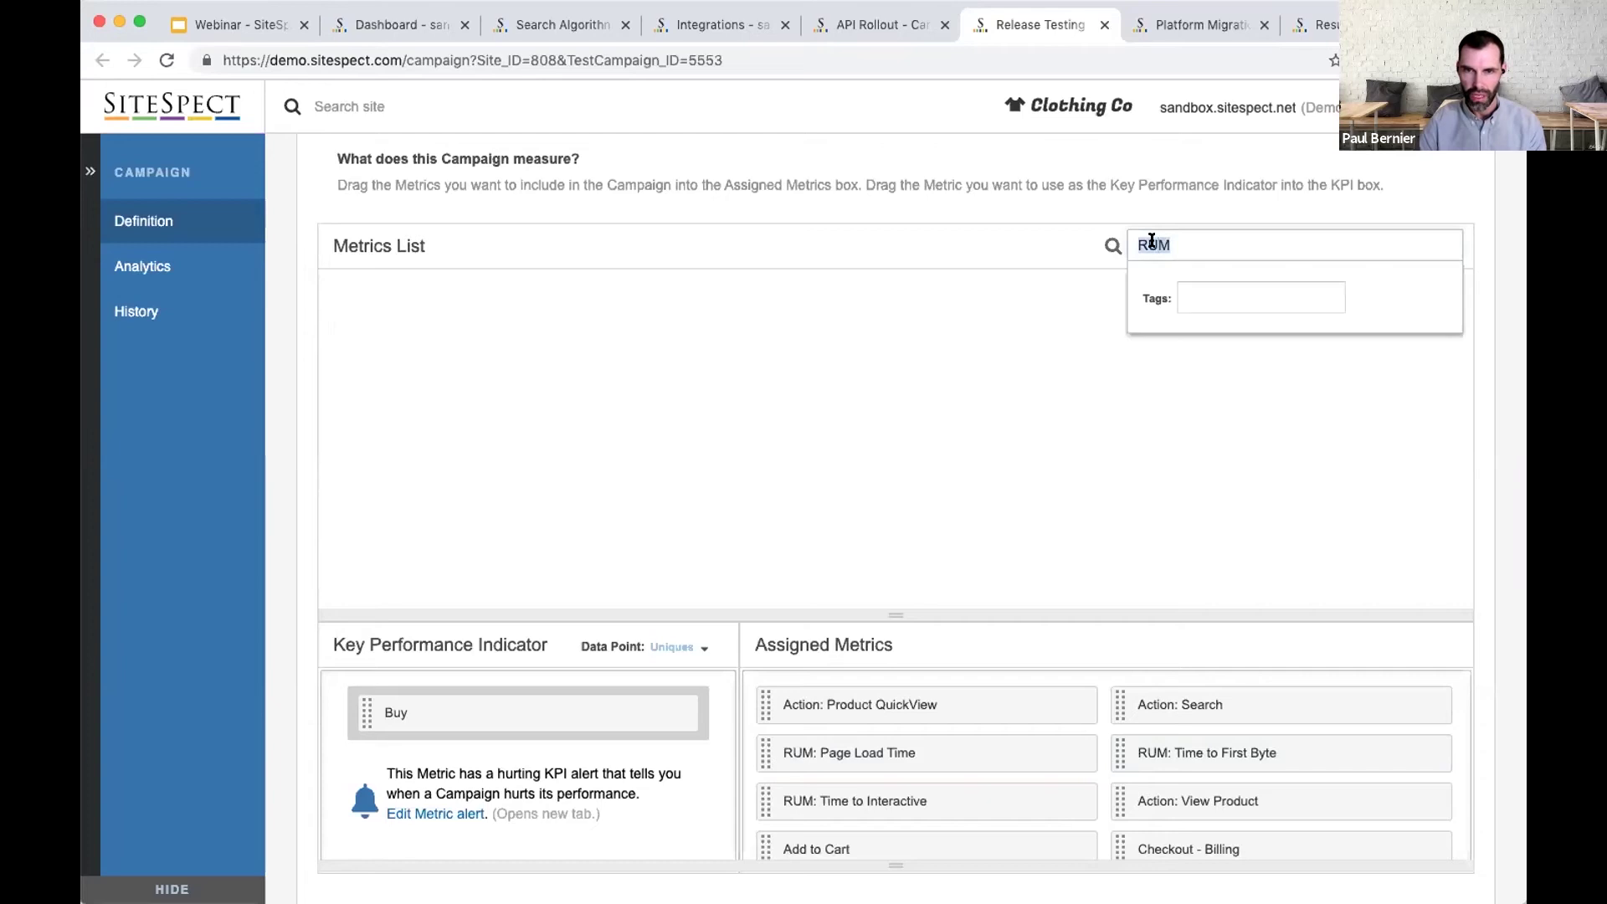
key(BackSpace)
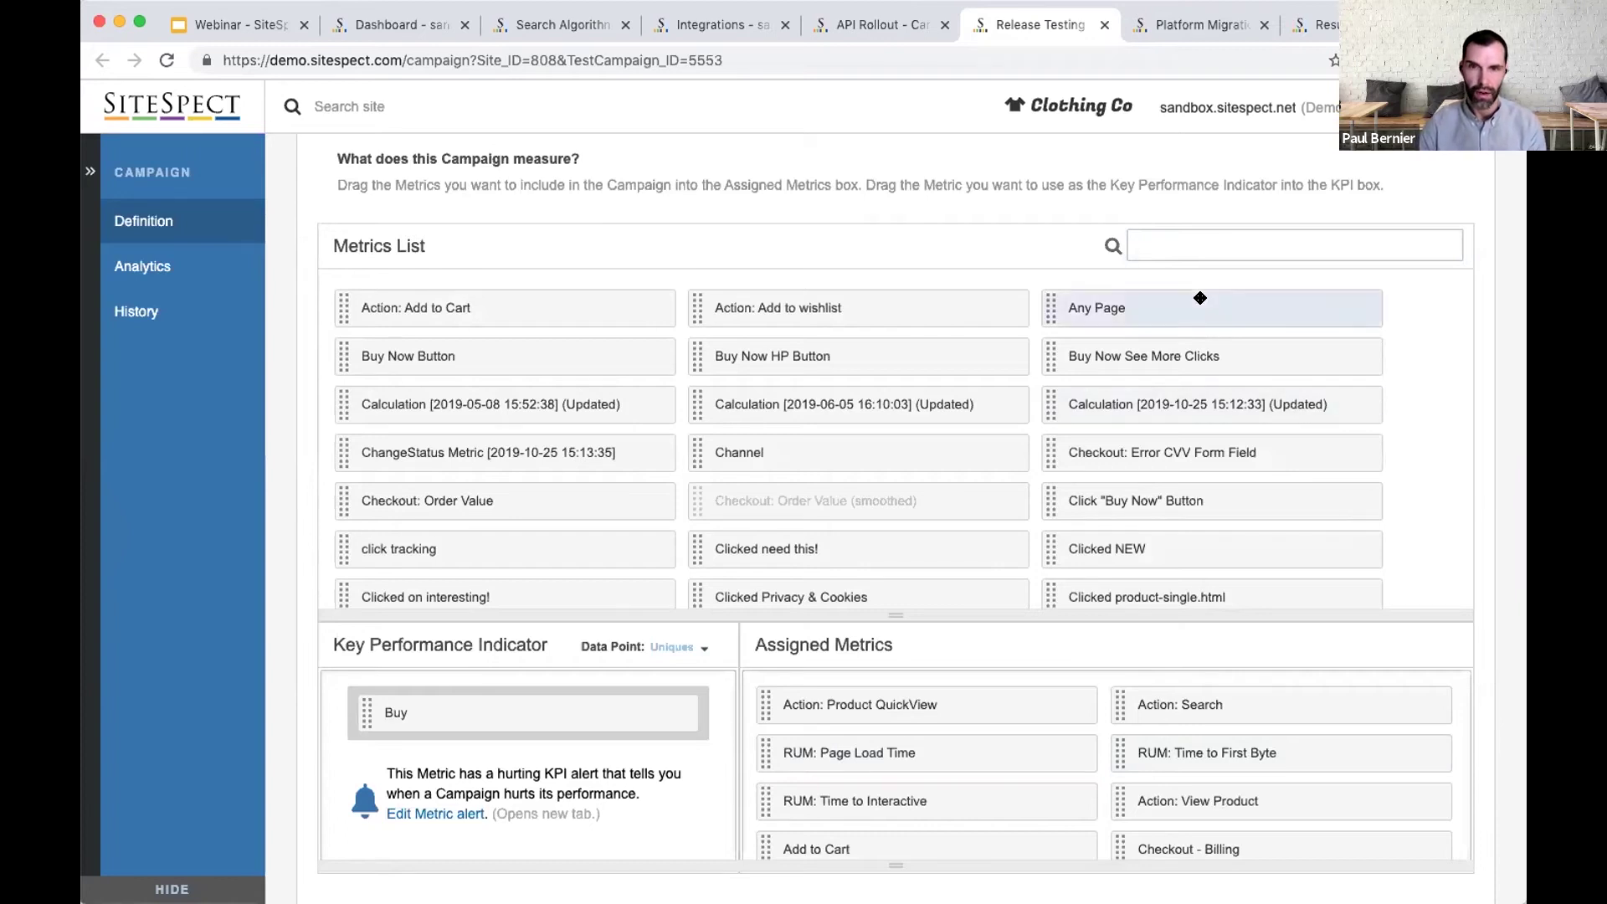
Step: Search the metrics list for js, clear the search, and look through the assigned metrics for JavaScript errors
click(1207, 243)
text(pi)
key(BackSpace)
key(BackSpace)
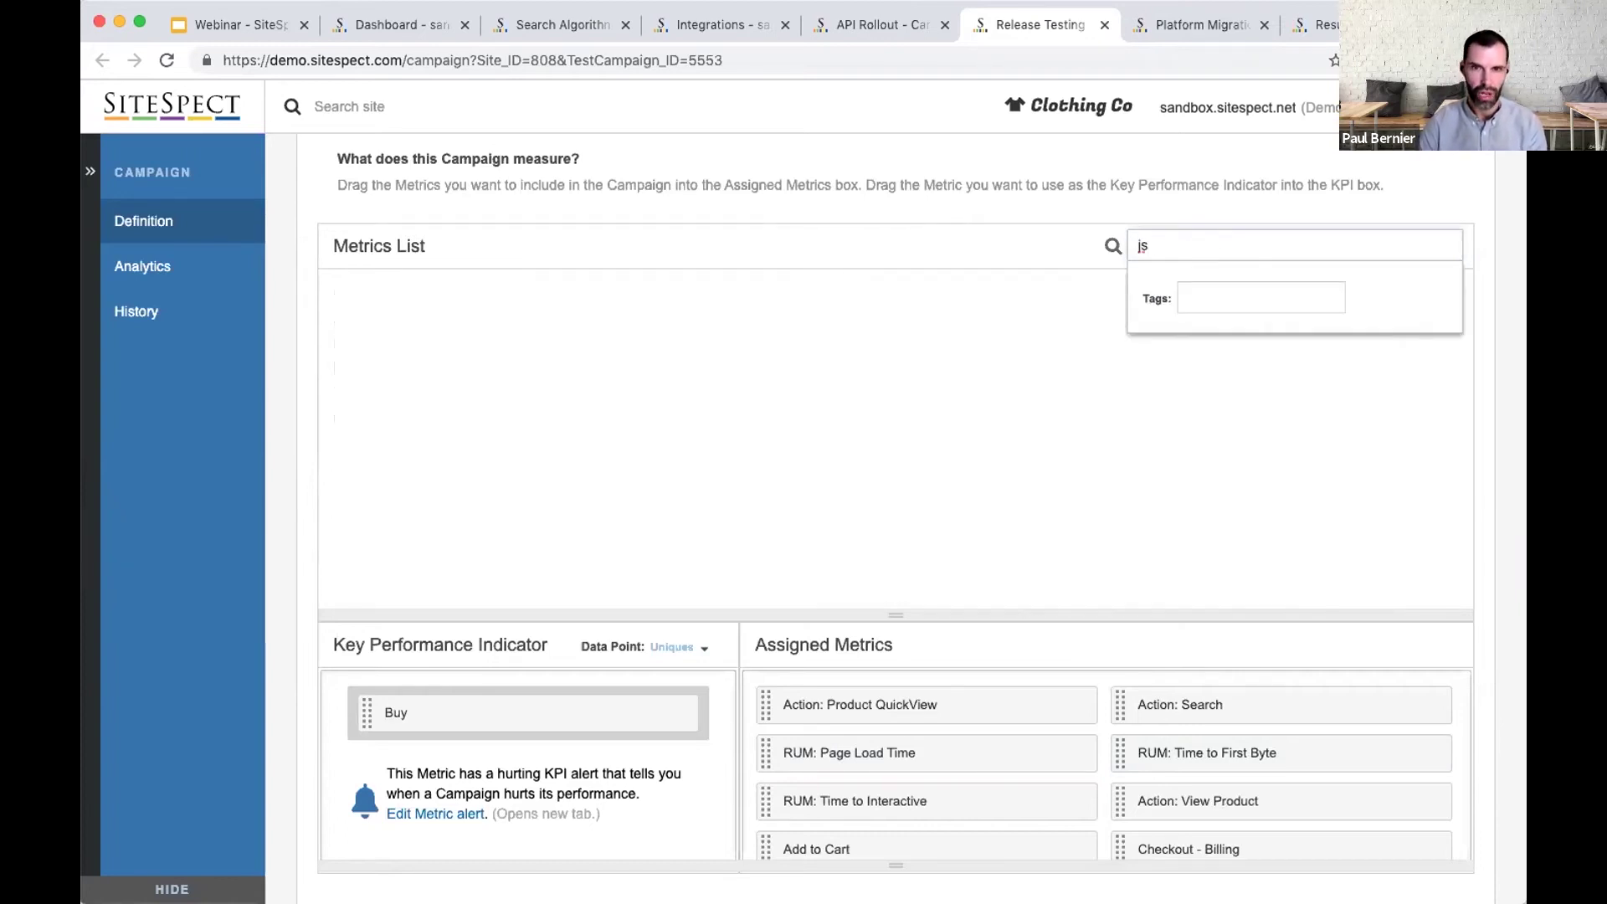
scroll(1040, 730, down, 3)
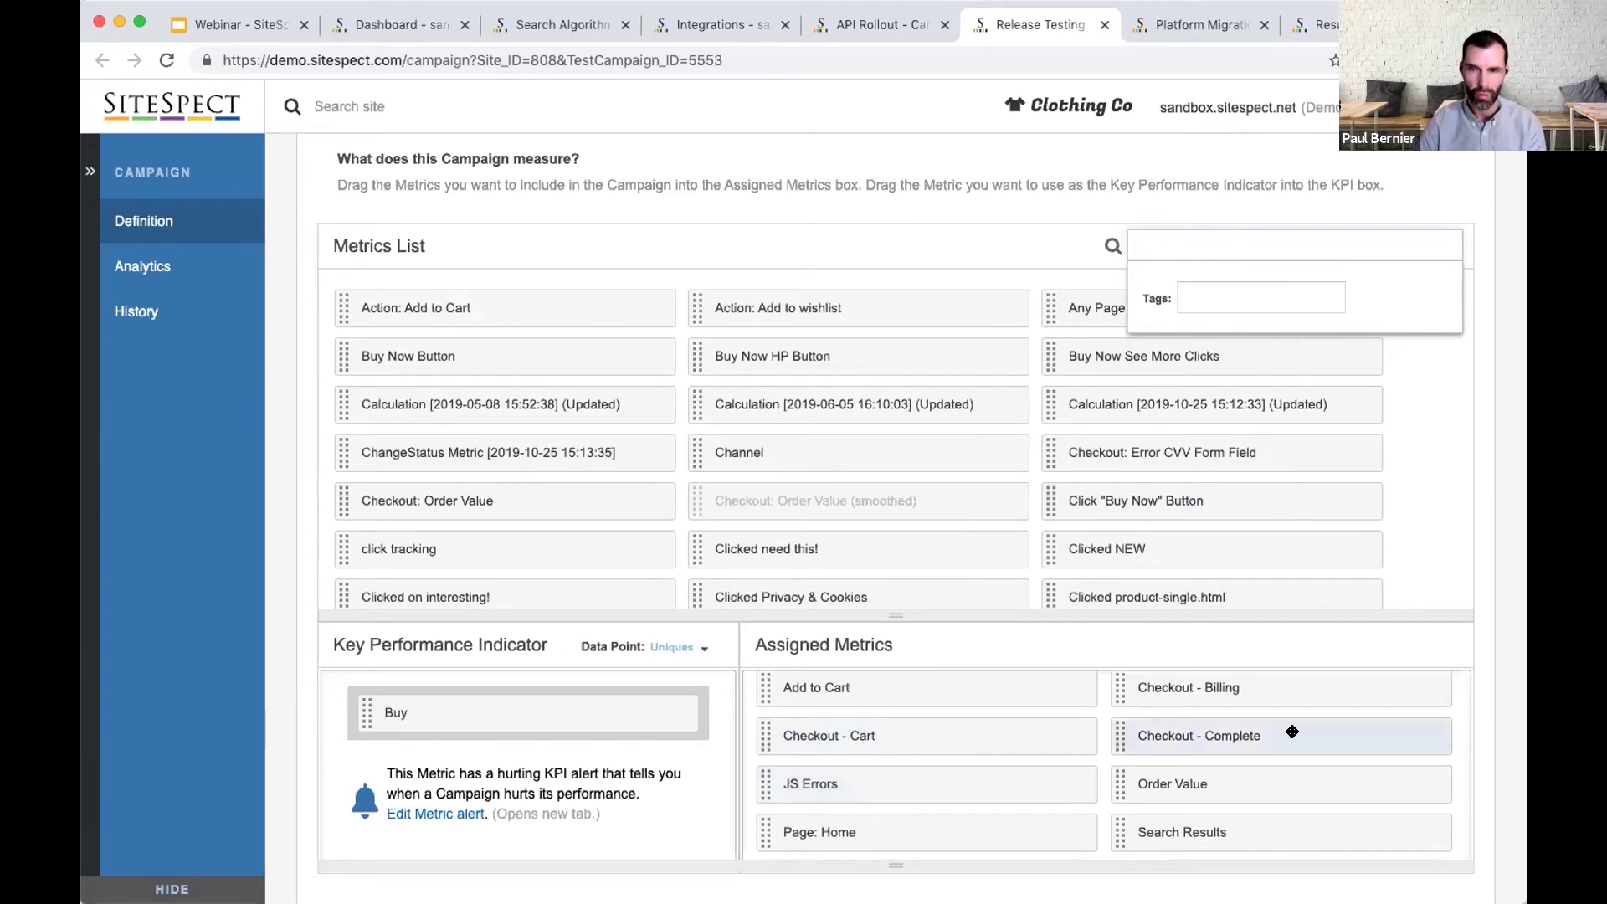
click(1482, 764)
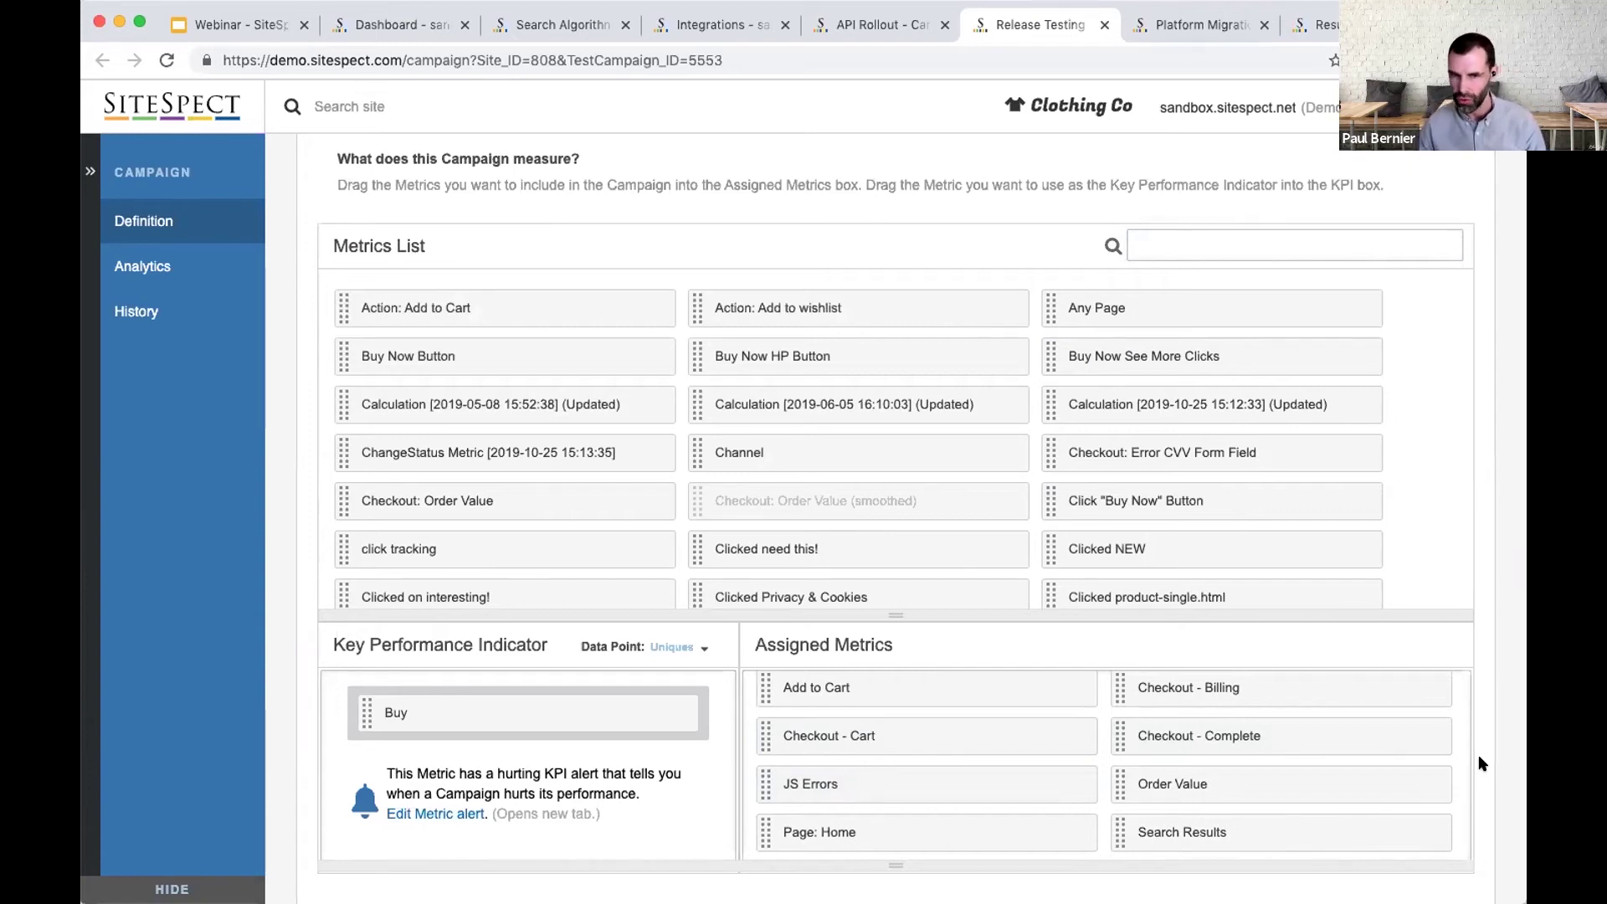
Step: Filter the campaign's audience list by ge and add the Geo: Europe audience to the included audiences
scroll(1478, 755, down, 5)
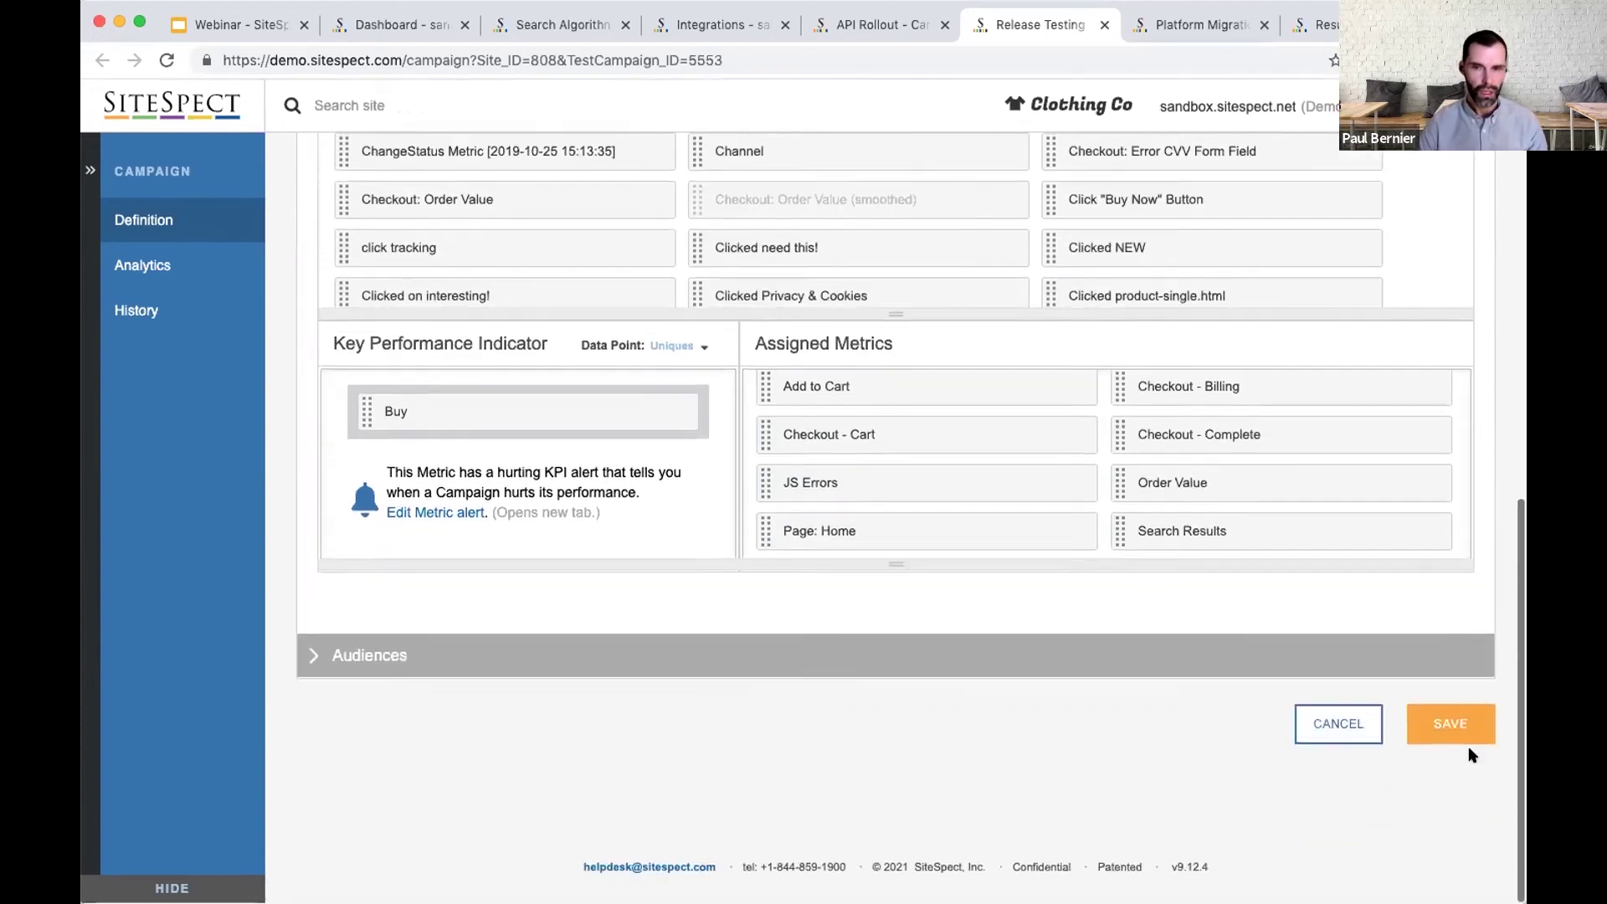
click(1200, 675)
scroll(341, 718, down, 6)
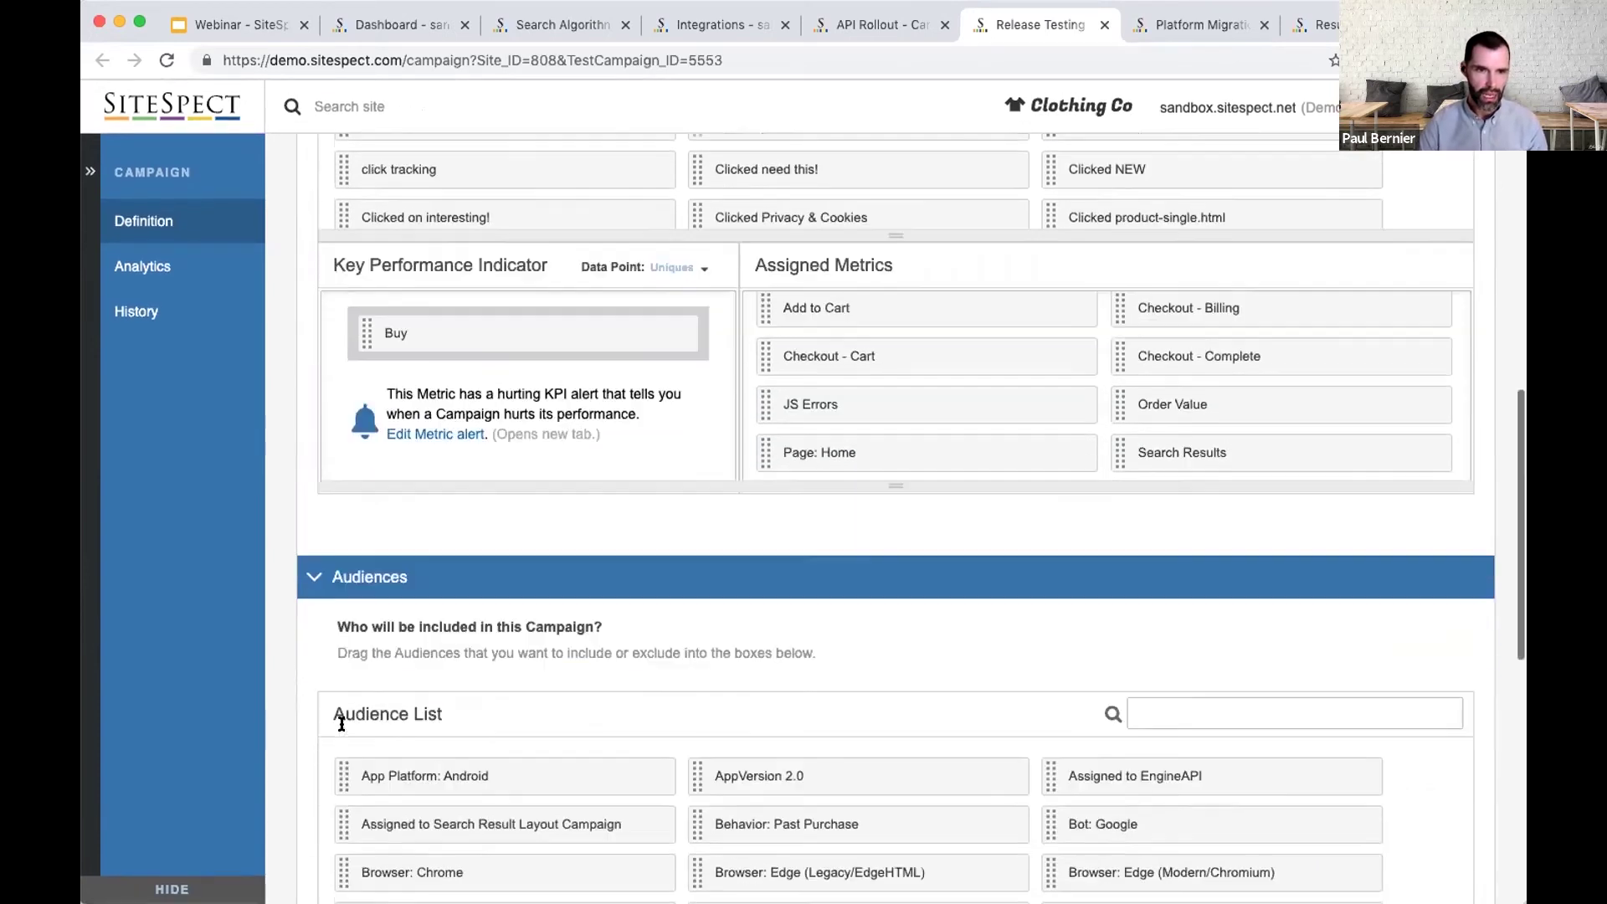
click(1166, 301)
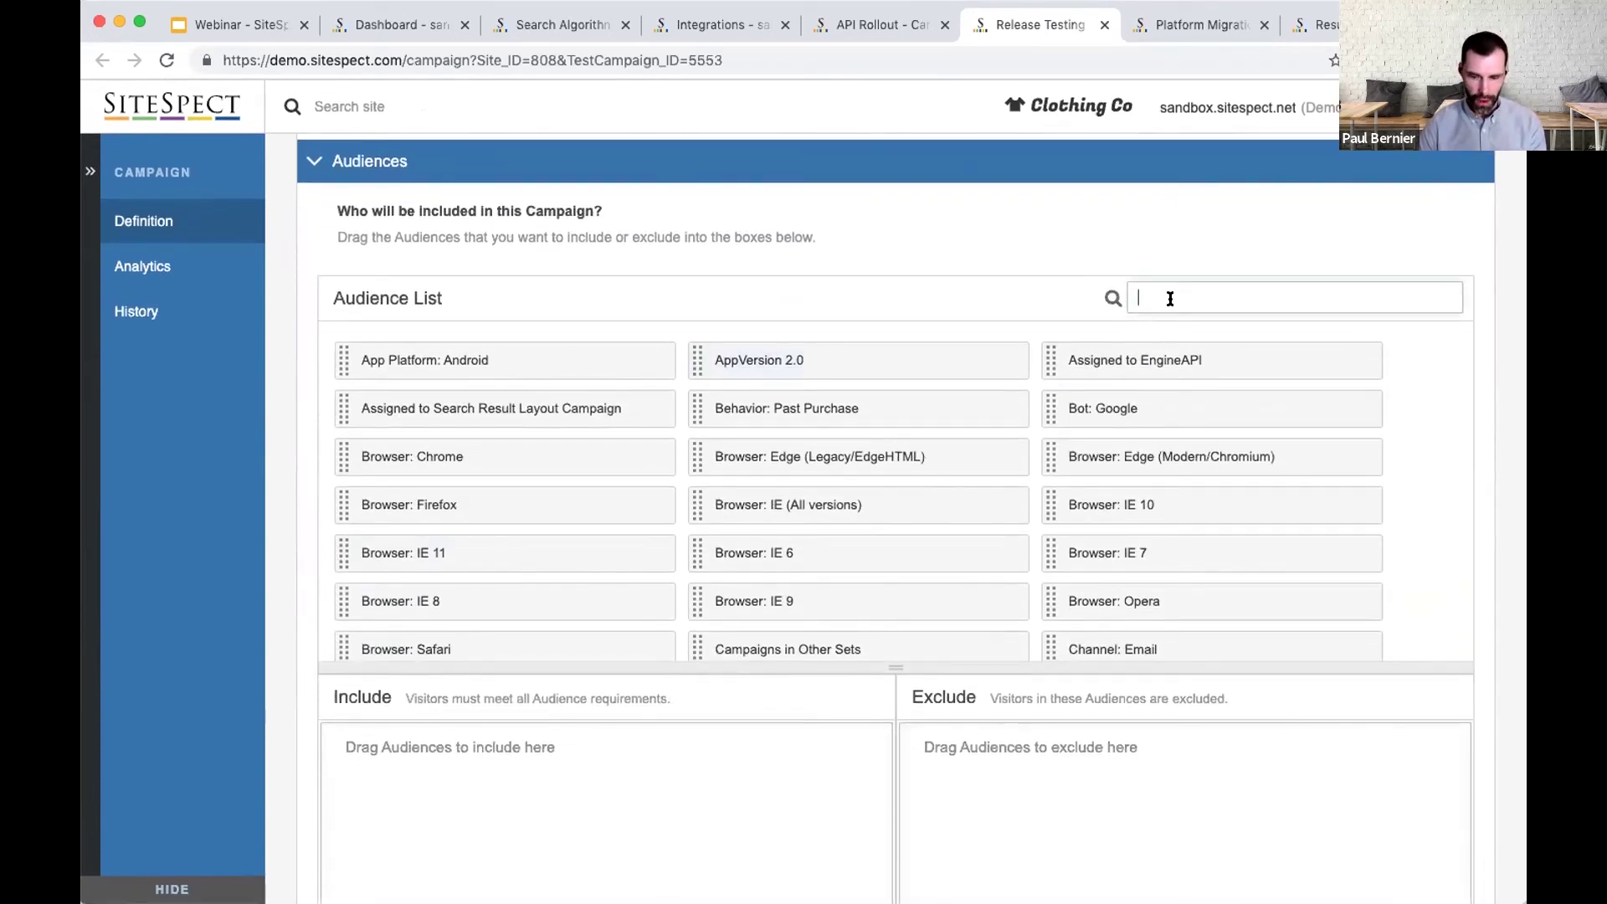
text(ge)
click(965, 534)
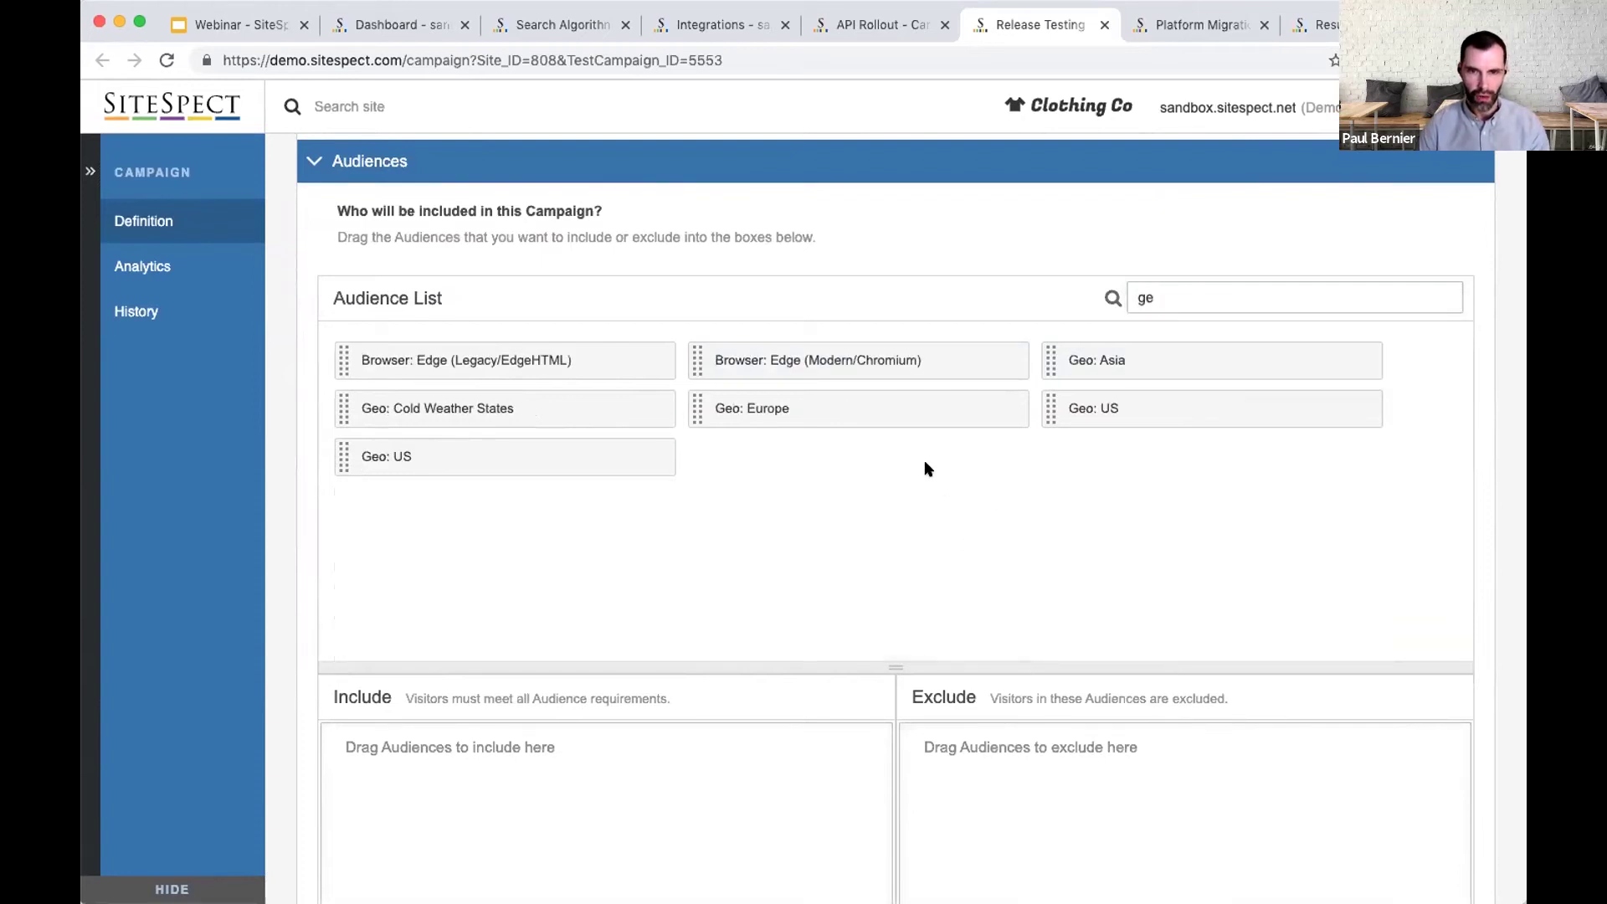
drag(822, 400, 545, 760)
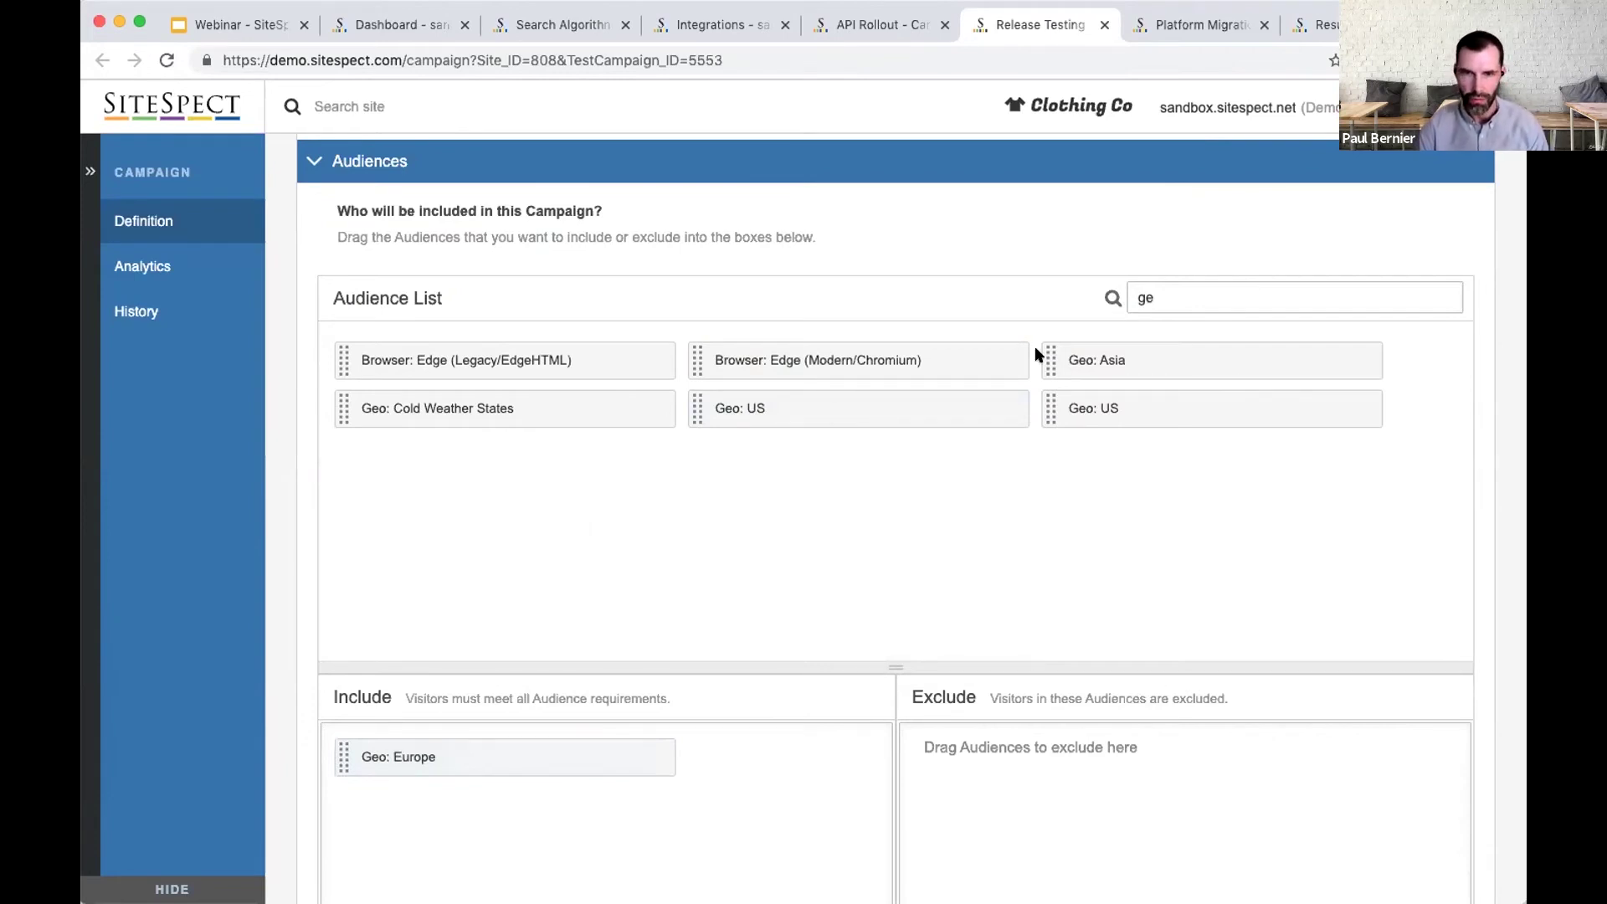
Step: Filter the audience list by cust, add Customers to the excluded audiences, and clear the filter
double_click(1162, 290)
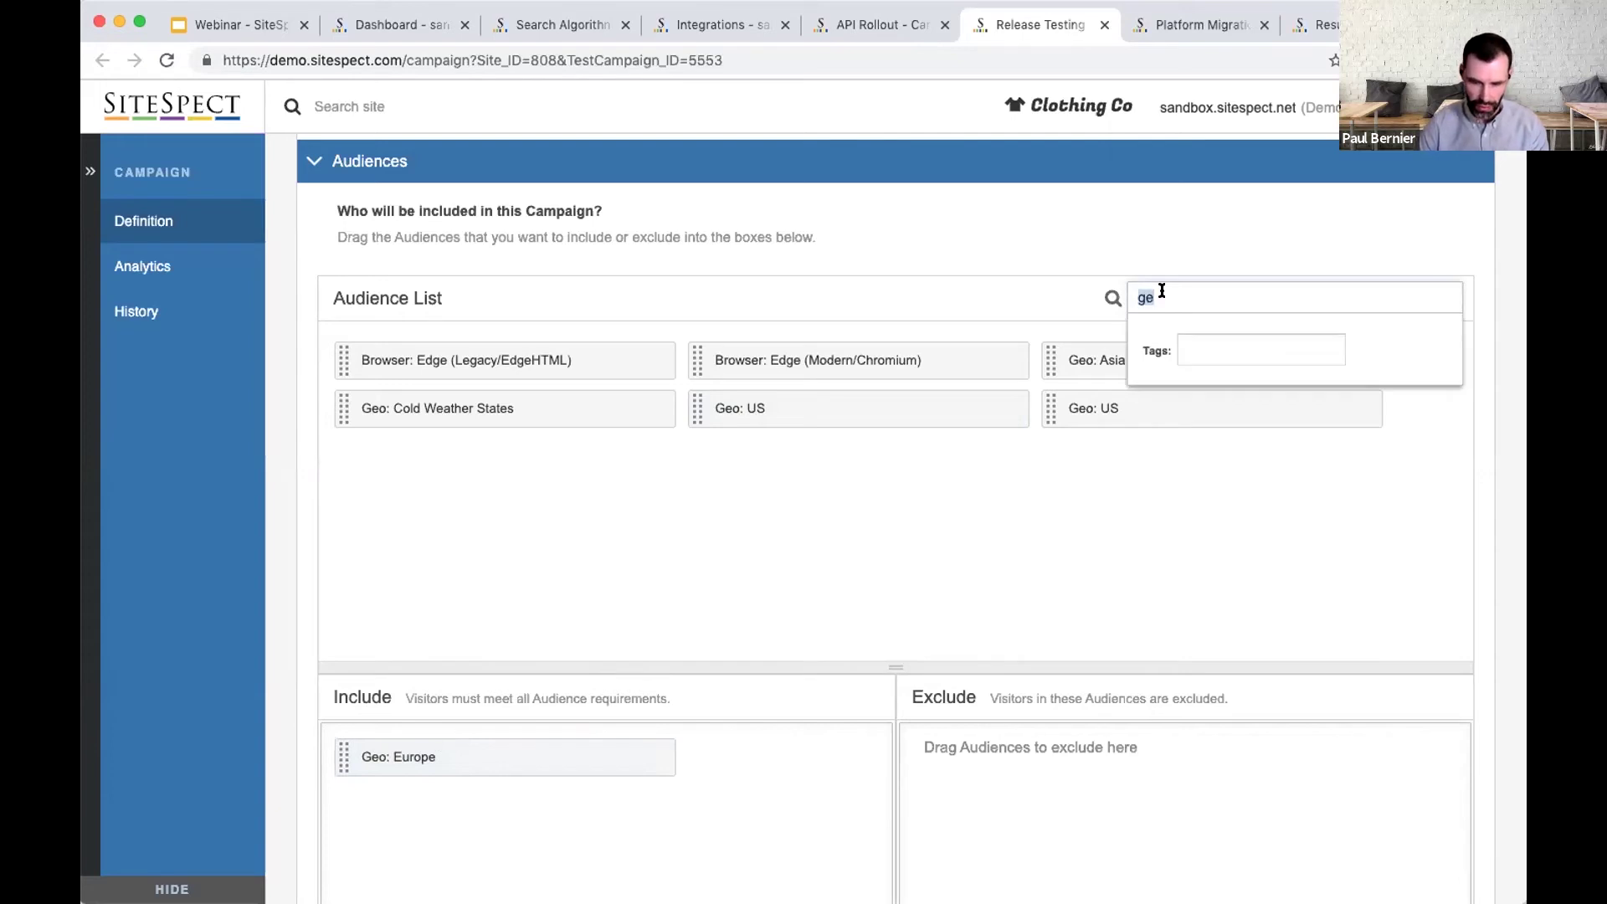
text(cust)
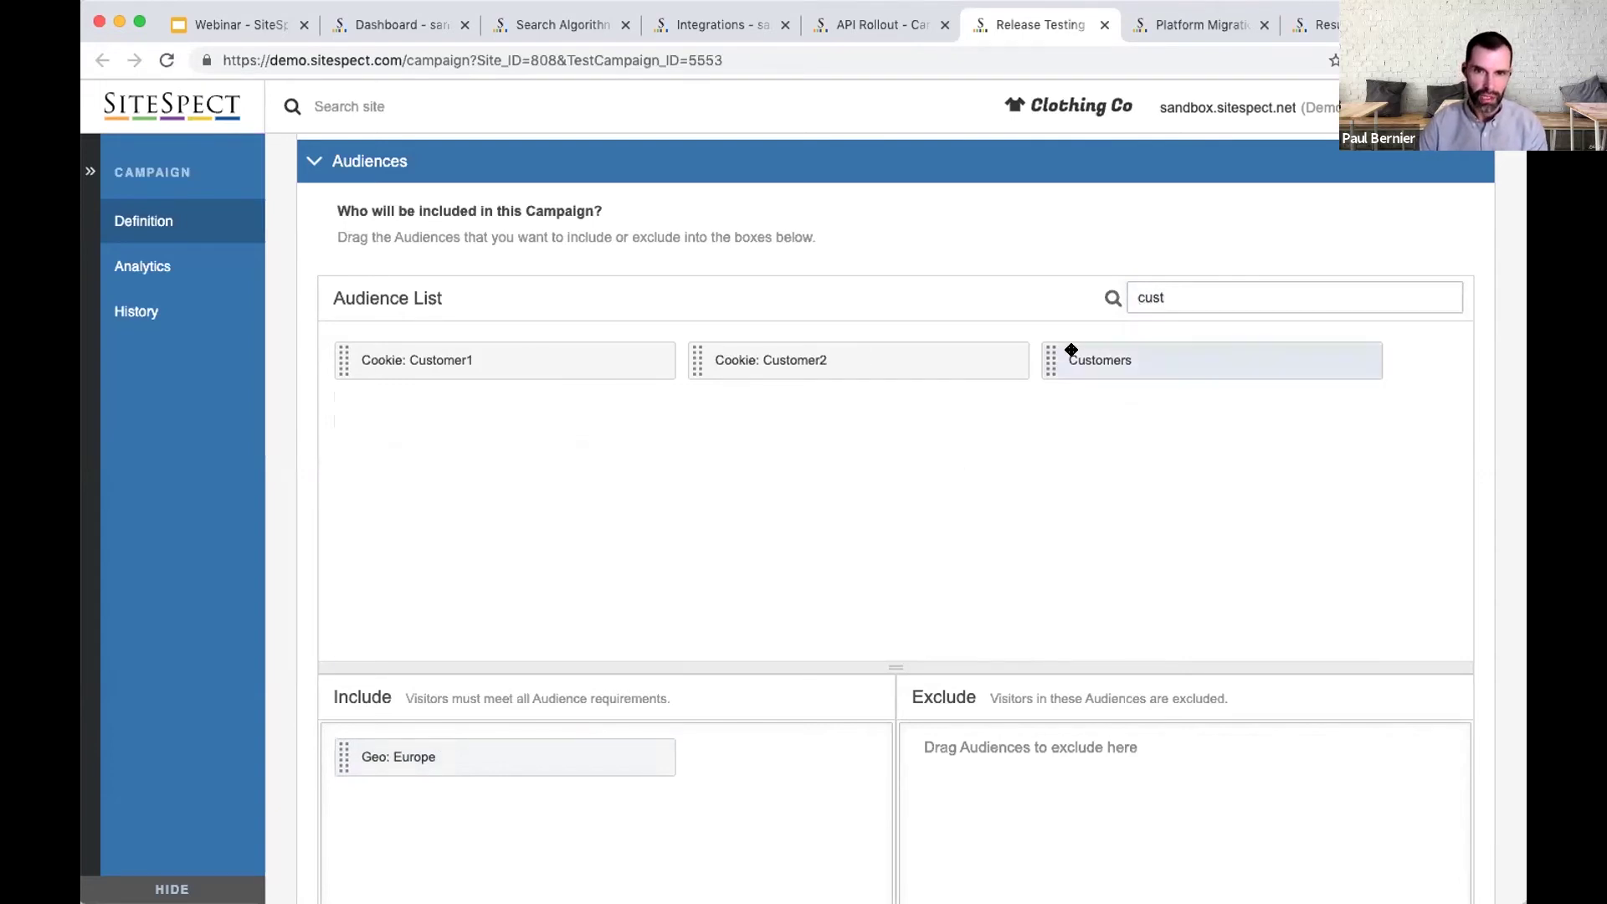
drag(1072, 350, 1068, 702)
double_click(1189, 298)
key(BackSpace)
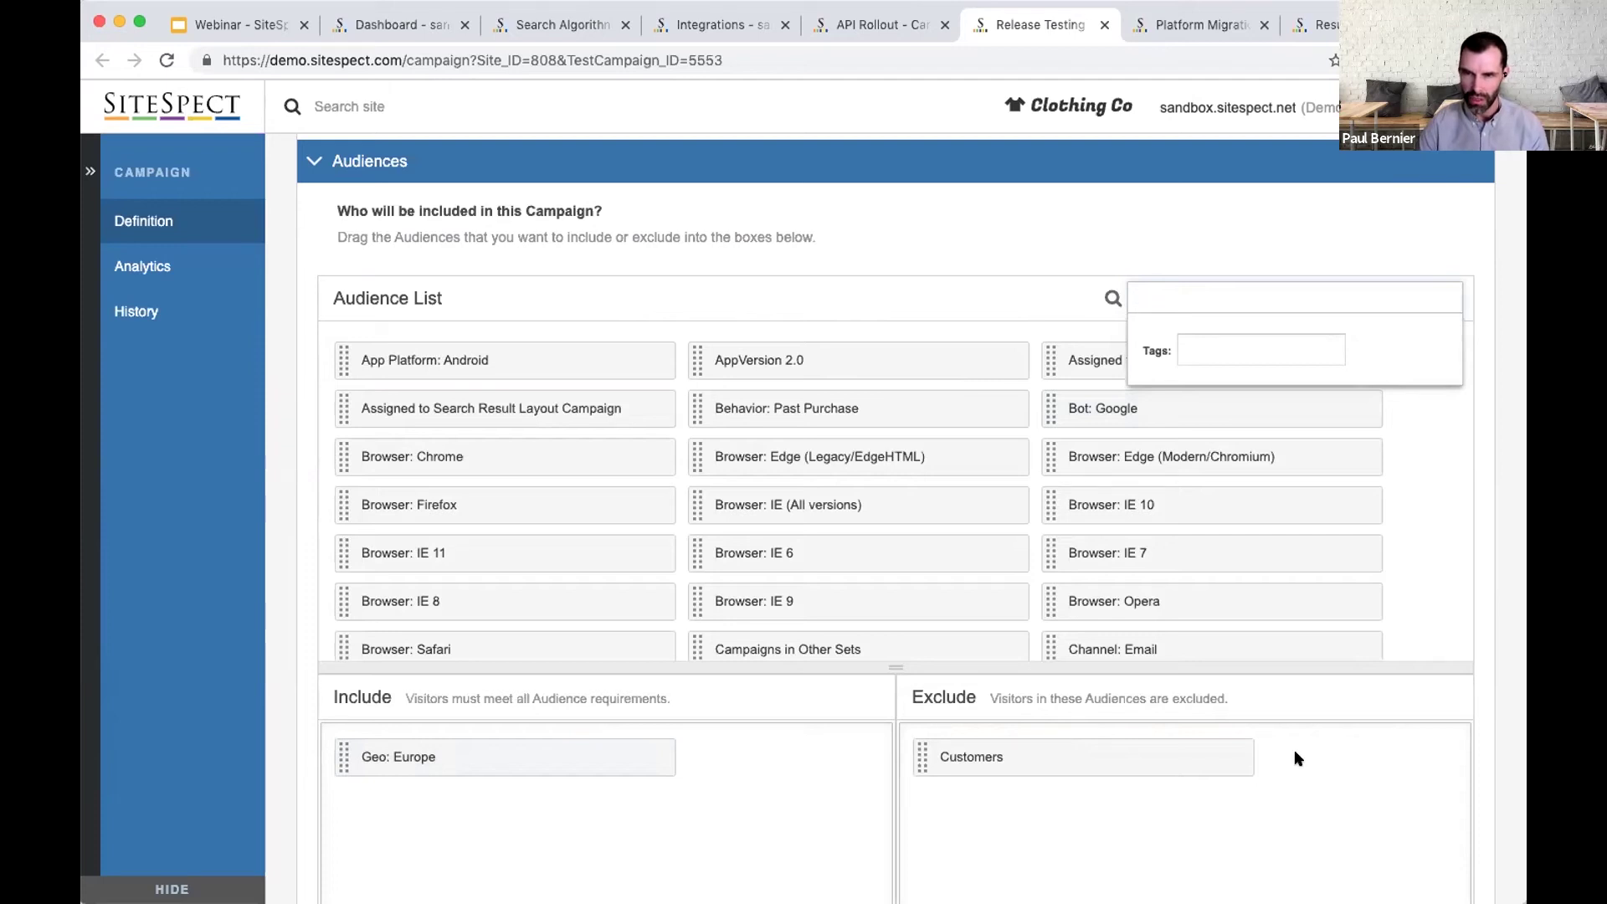
click(1402, 269)
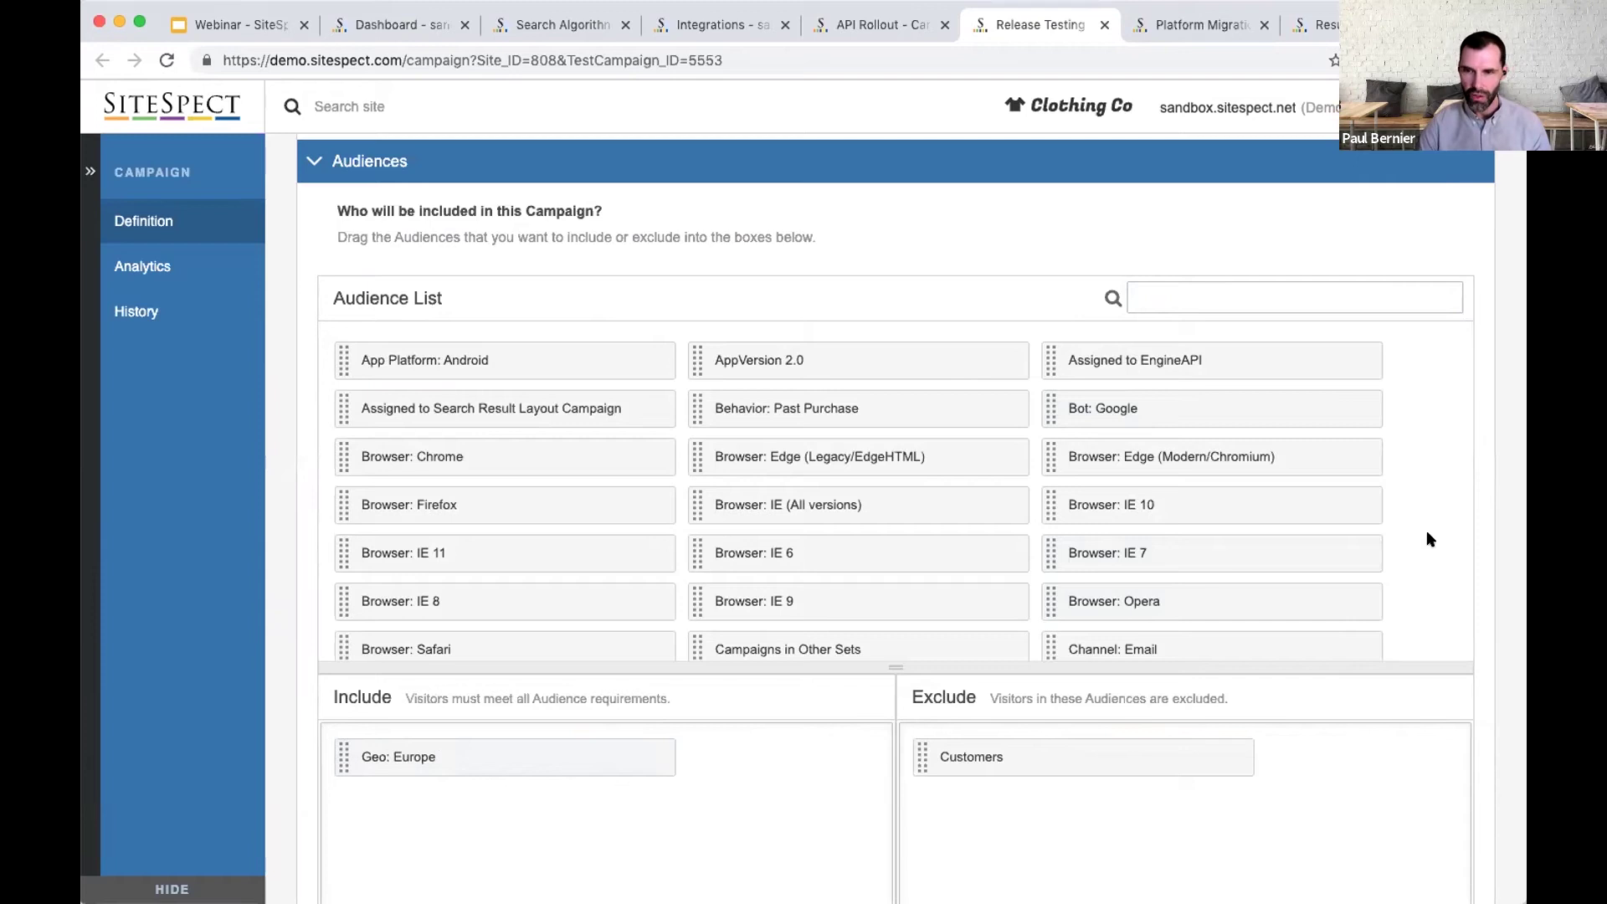
Step: Collapse the Audiences and Metrics sections and return to the campaign's variation groups
scroll(1450, 489, up, 2)
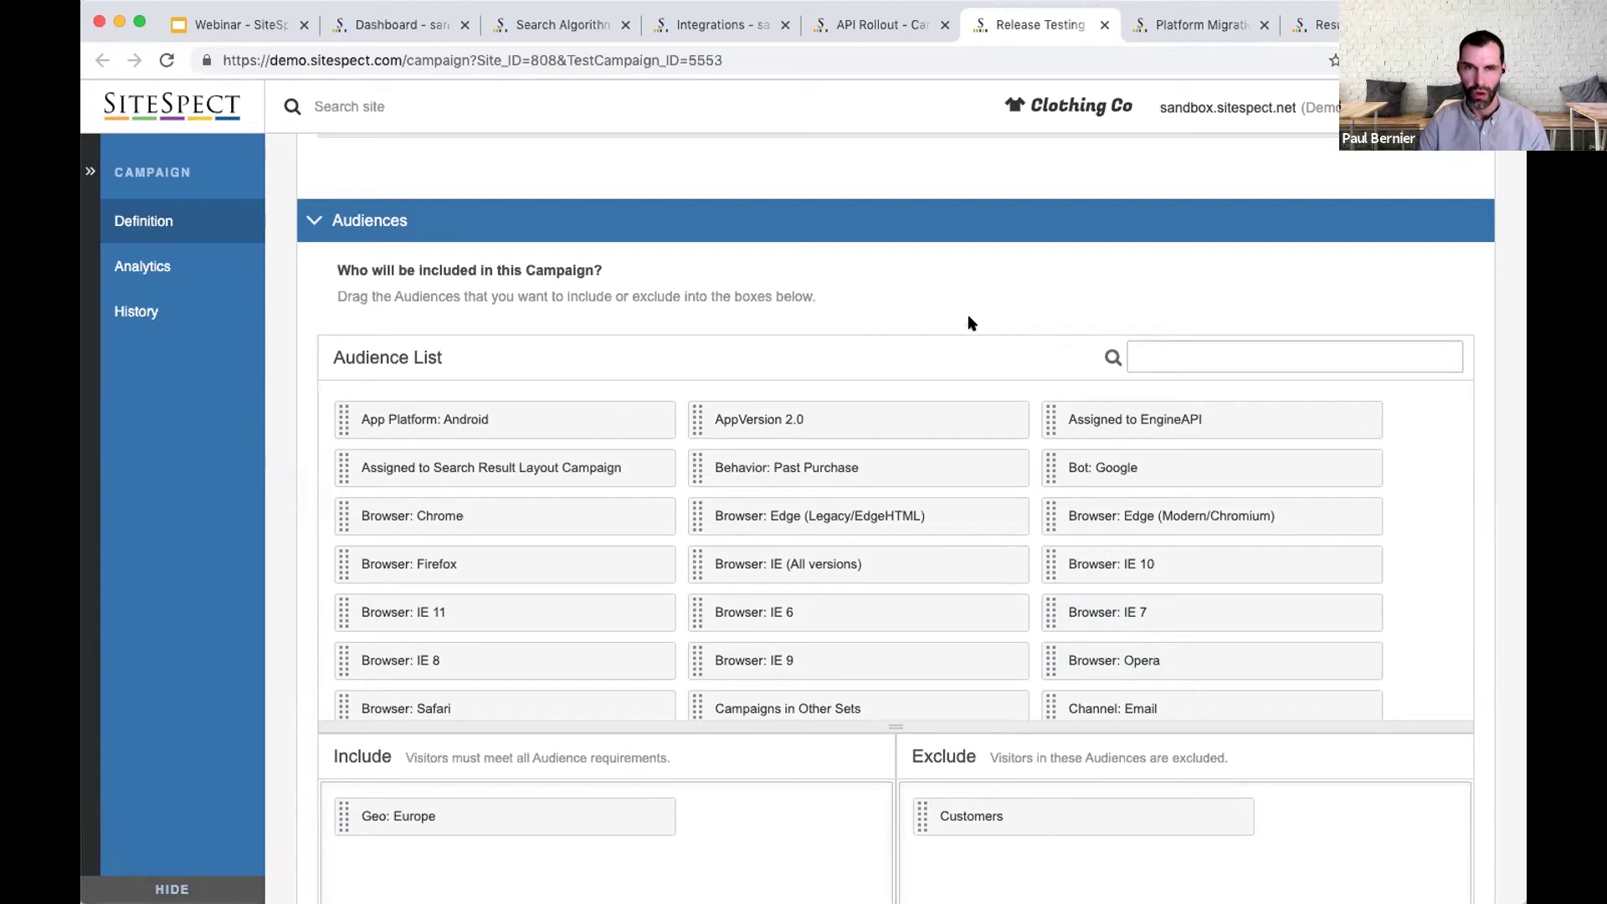
click(945, 226)
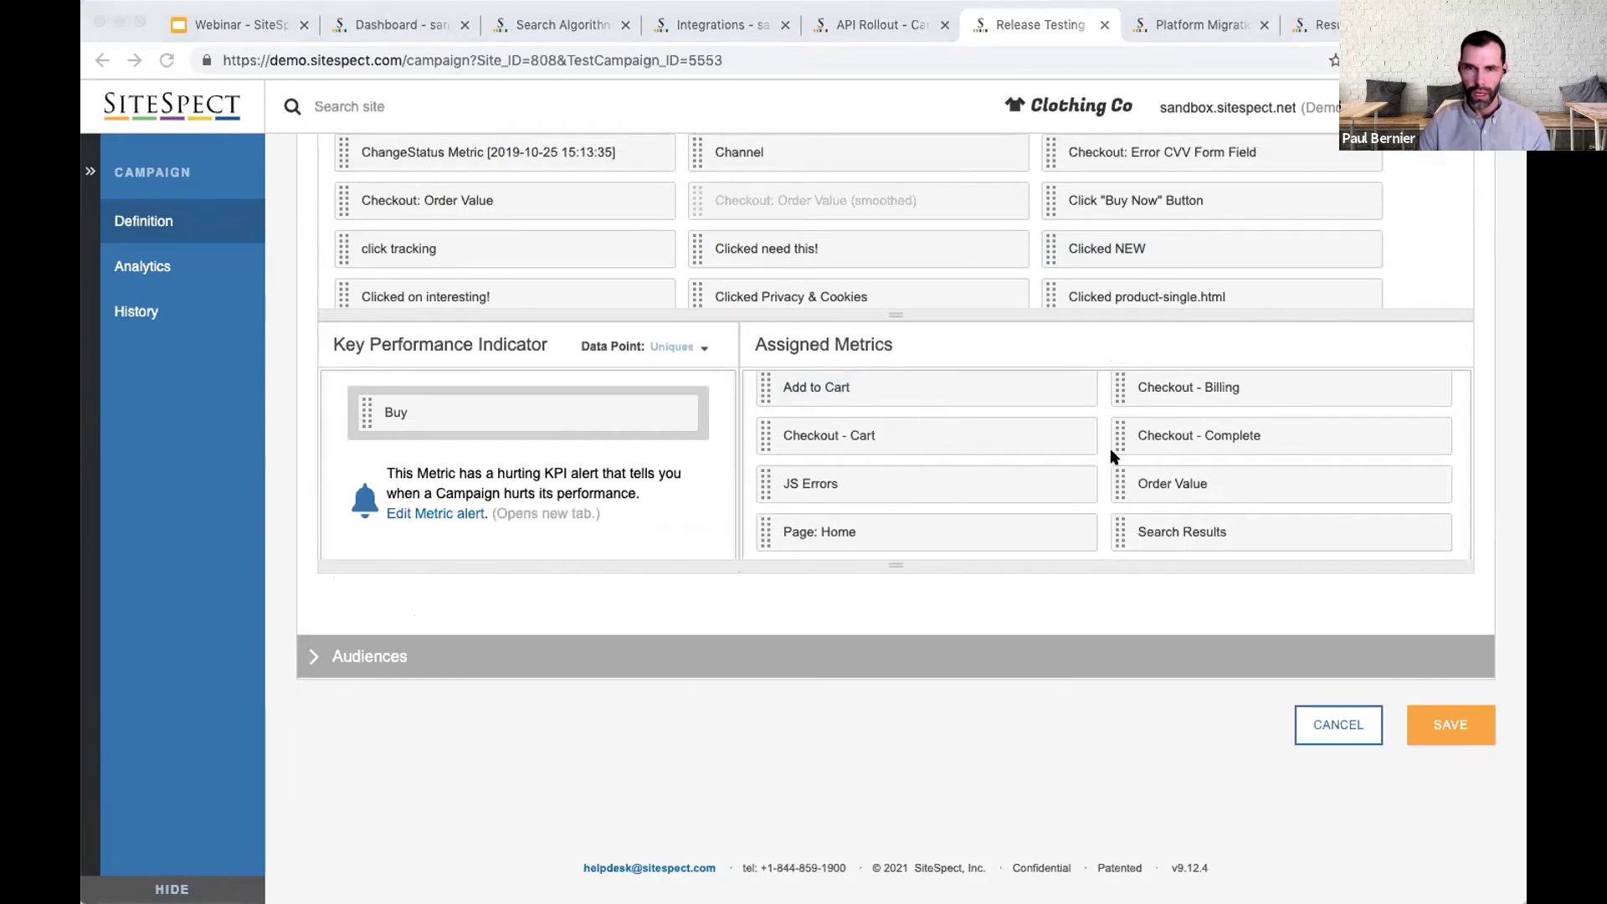
scroll(1017, 576, up, 7)
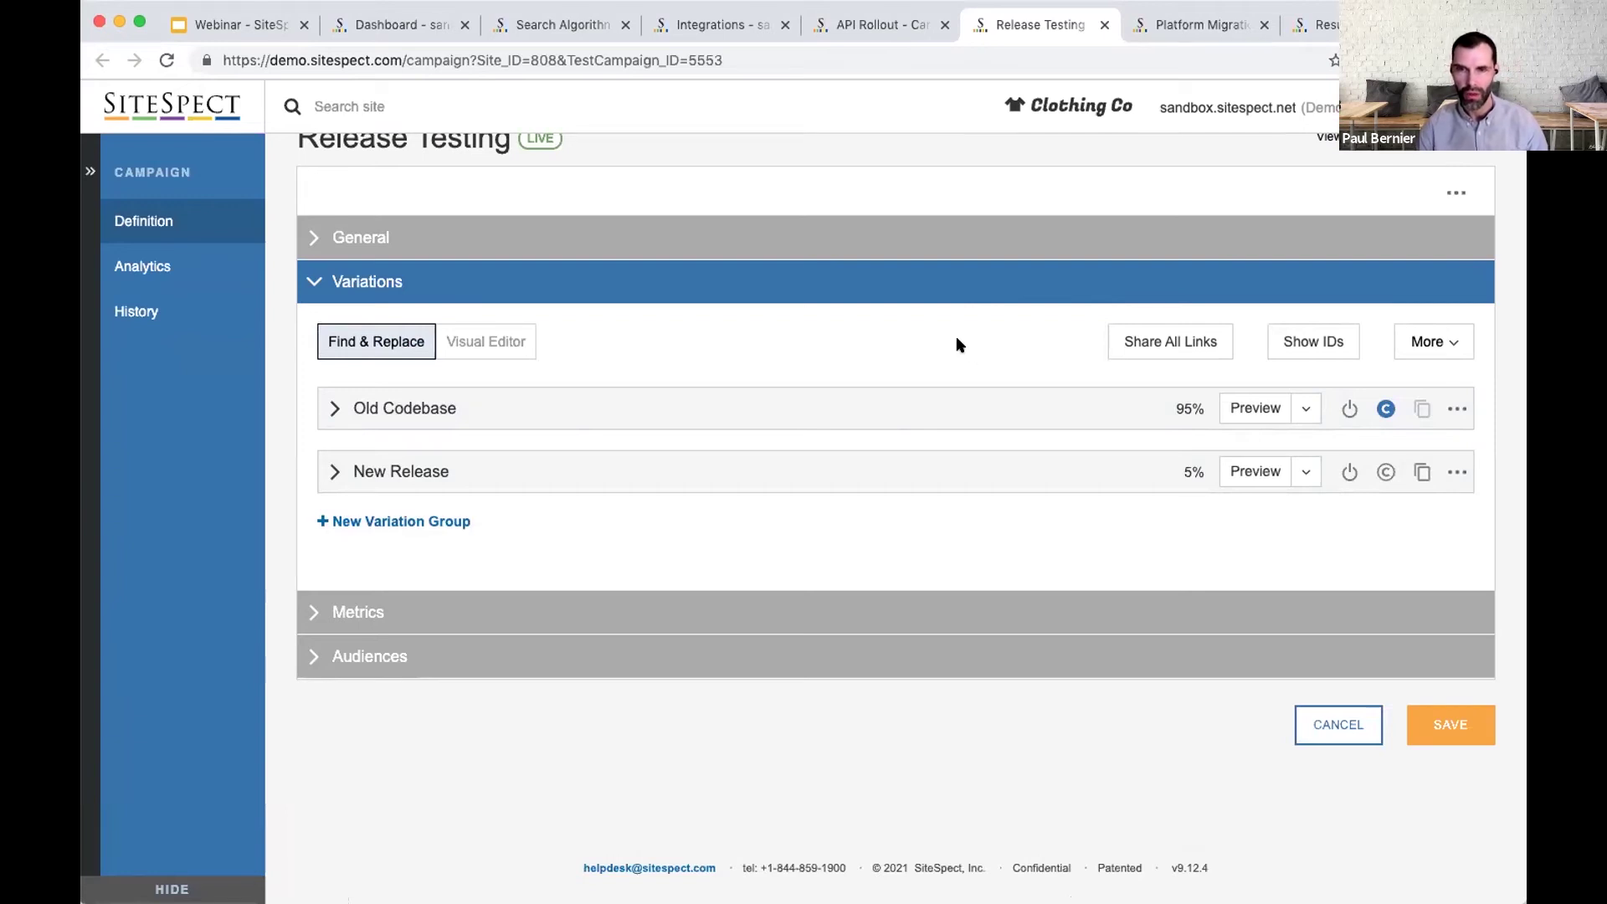
Step: Examine the shareable preview links of both variation groups, then close the links dialog
click(1129, 343)
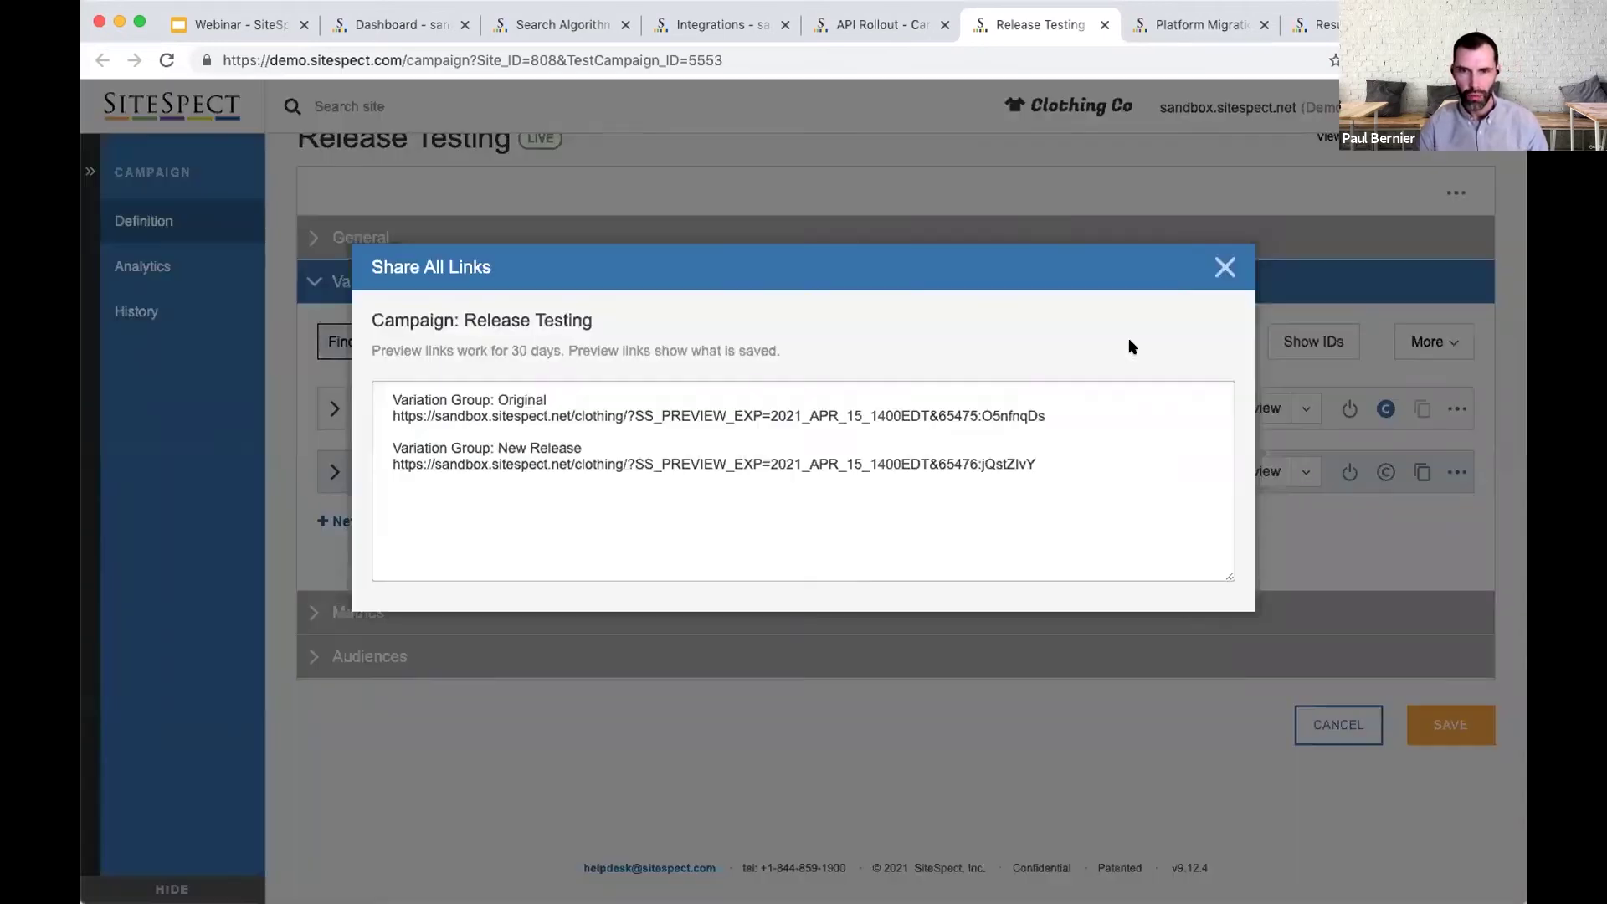
triple_click(1039, 415)
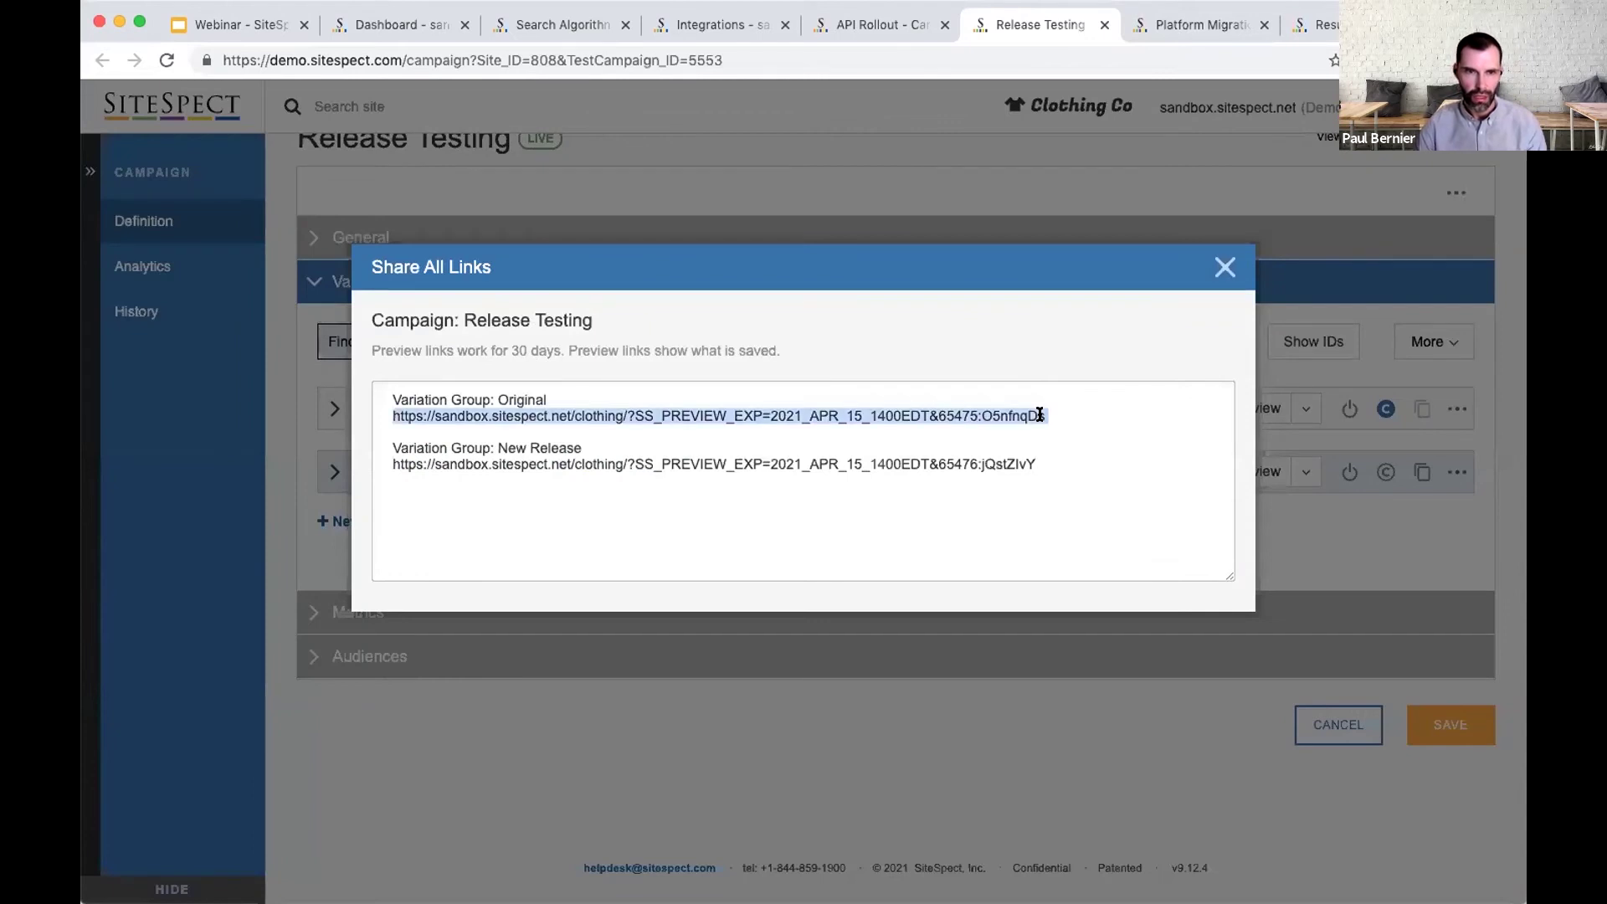
triple_click(630, 466)
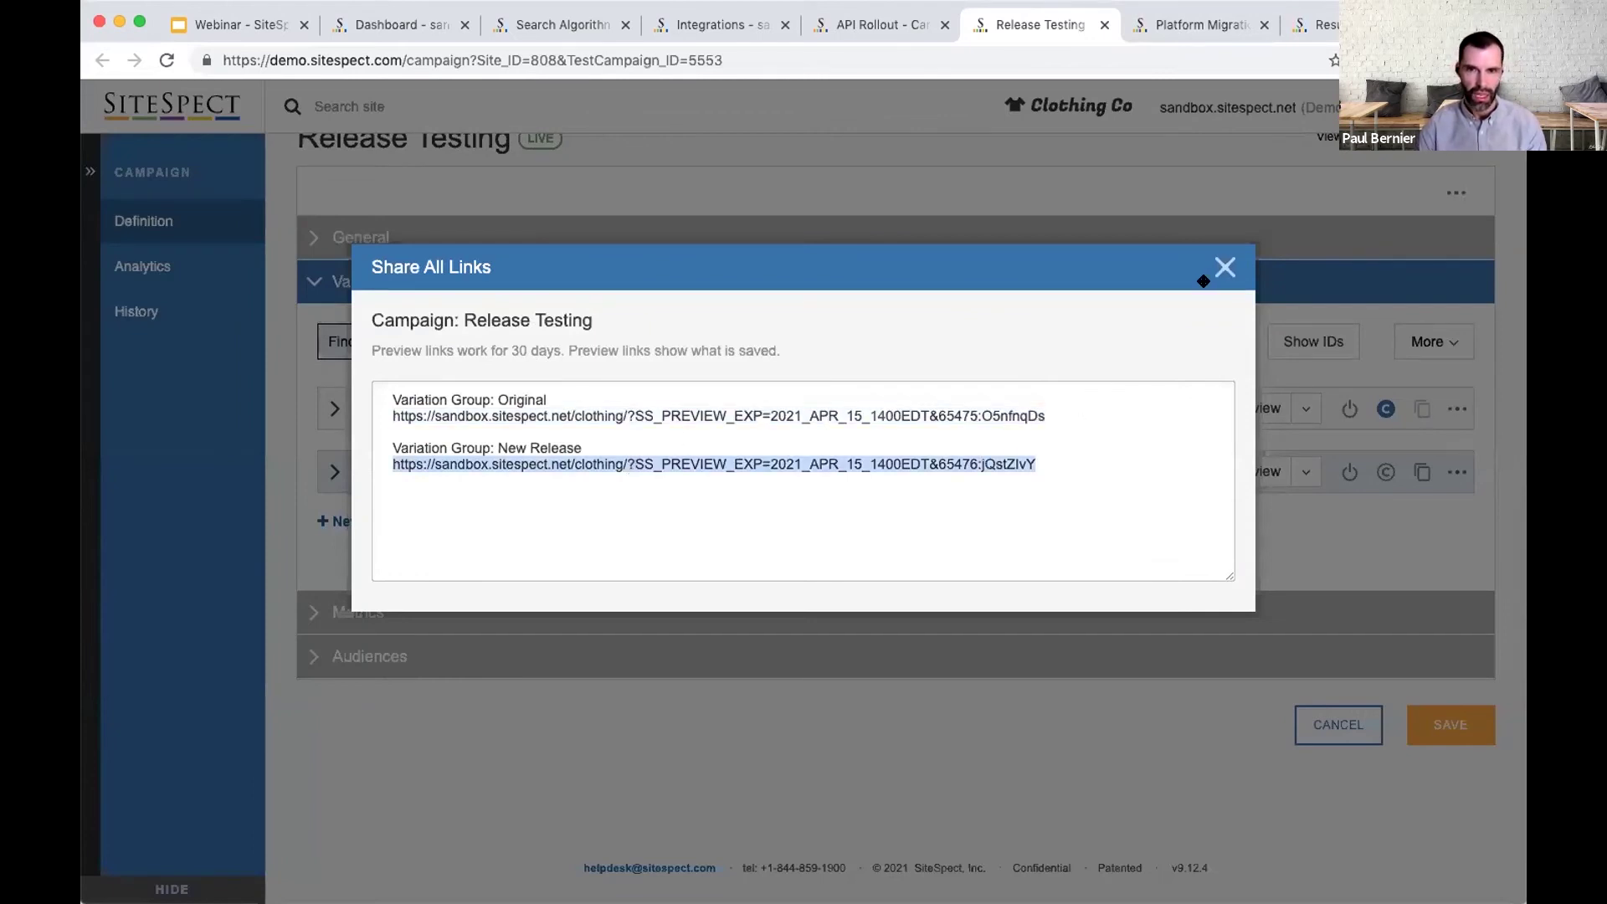
click(1003, 559)
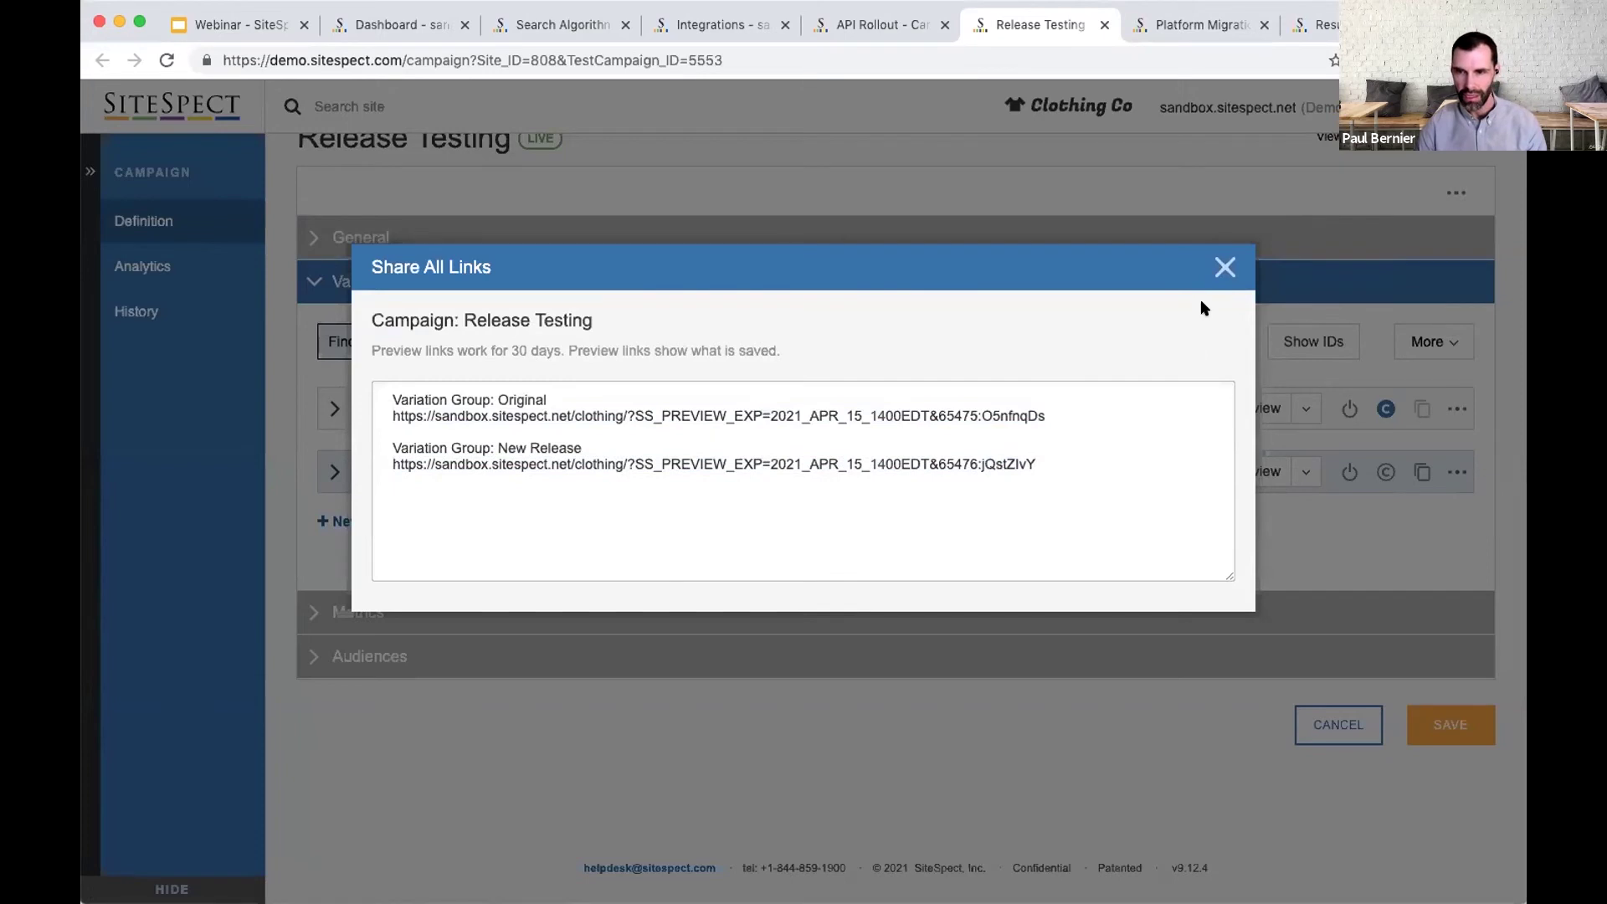
click(1225, 267)
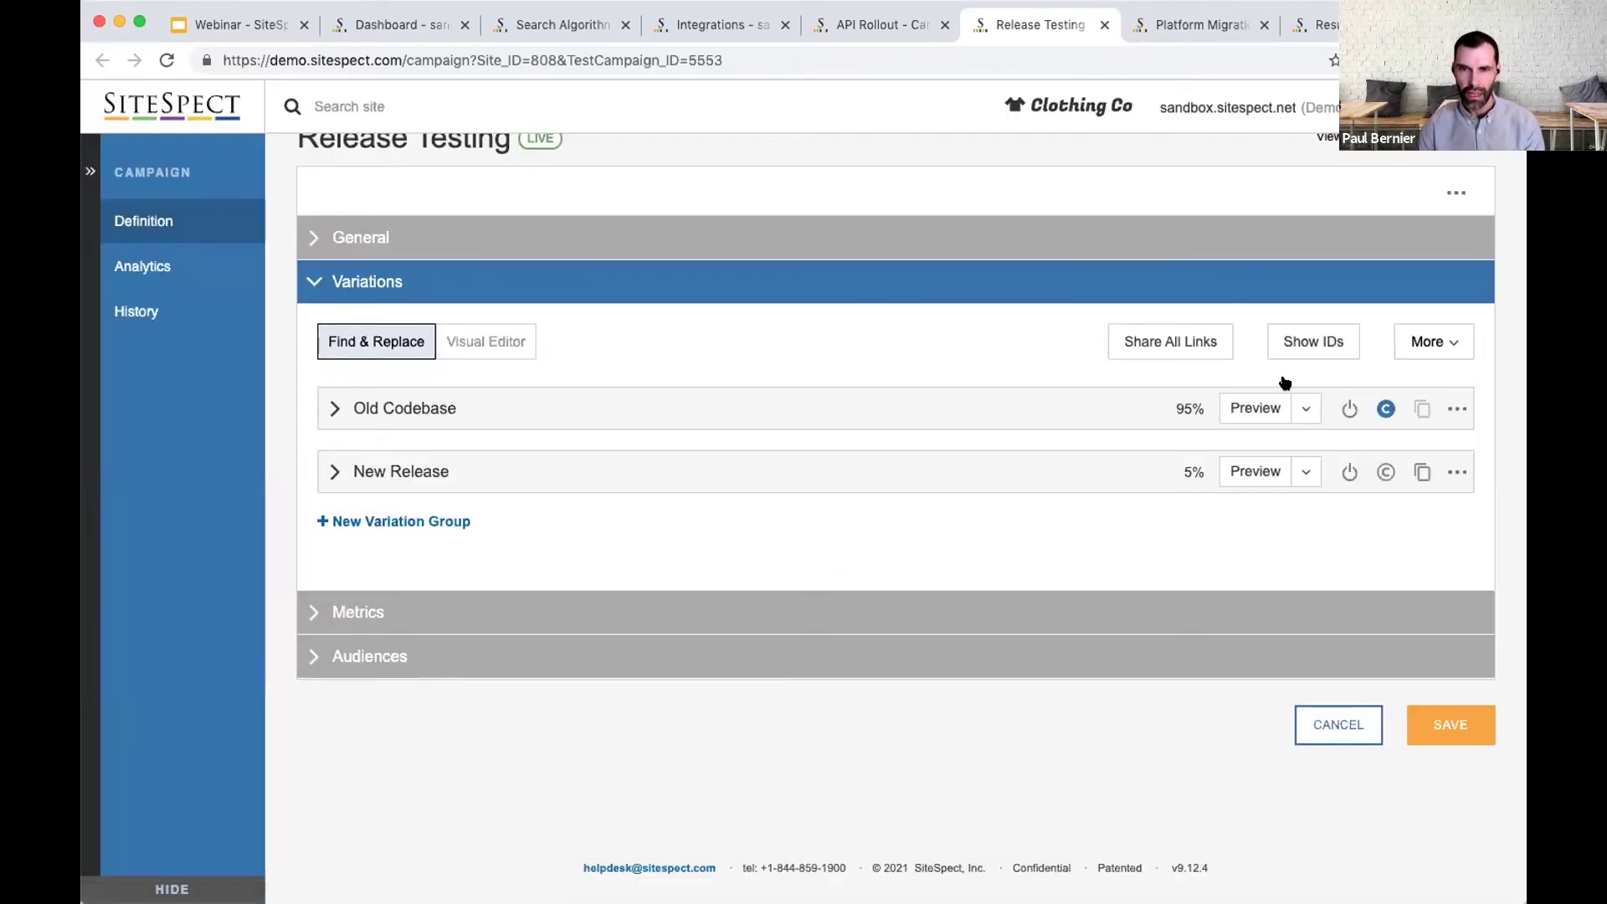
Step: Examine the Main, Spoofing and Campaigns preview settings of the Old Codebase group
click(1306, 409)
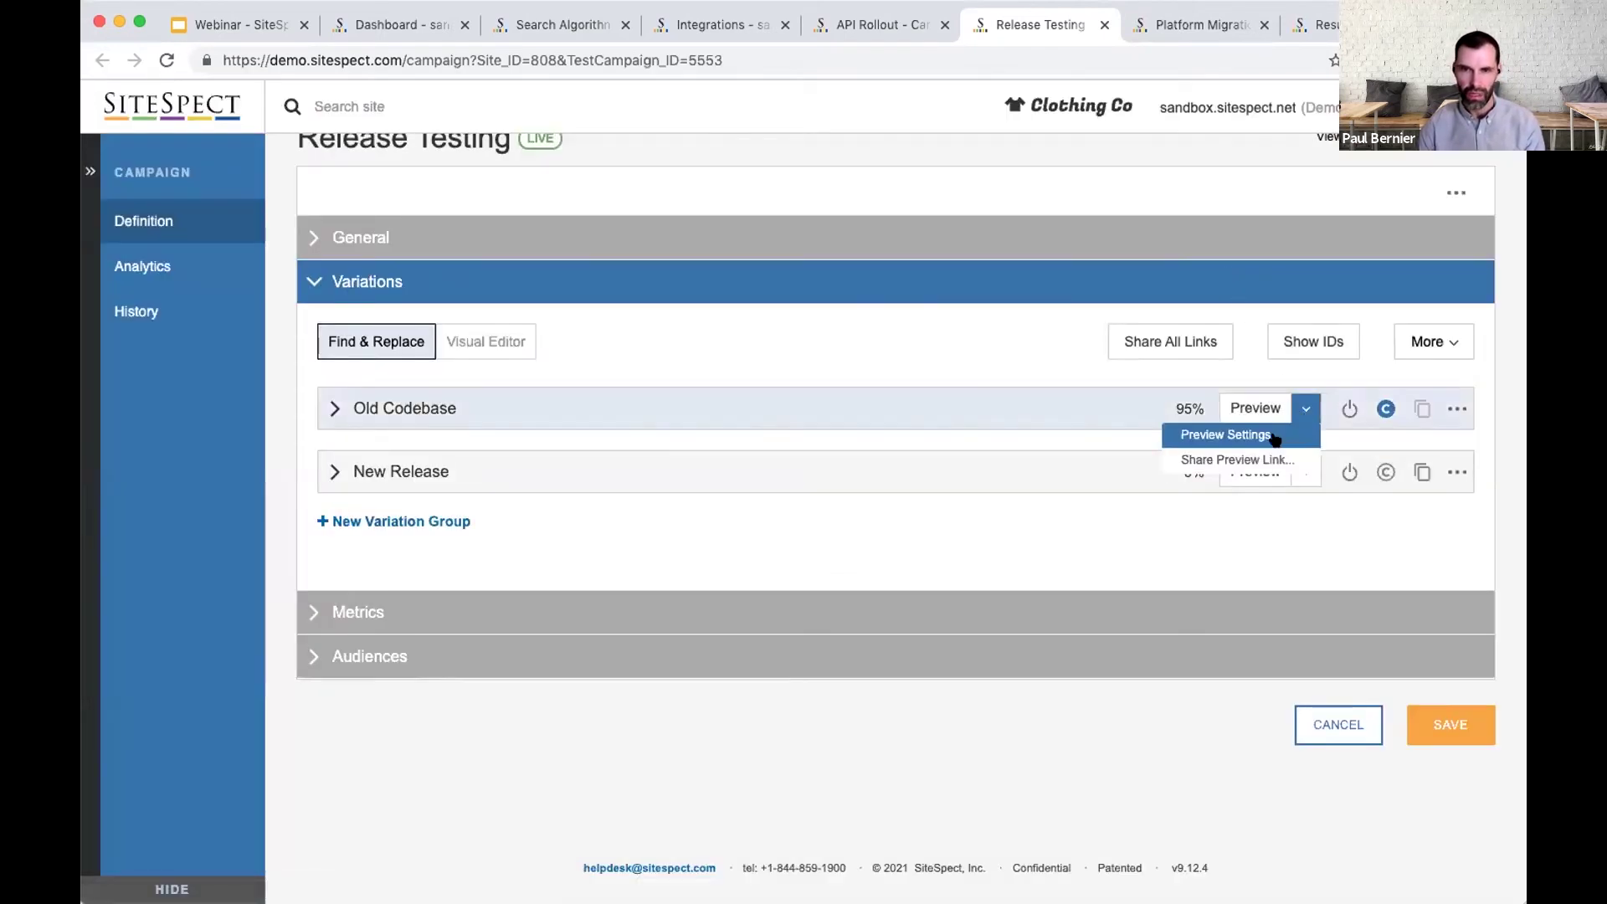
click(1225, 435)
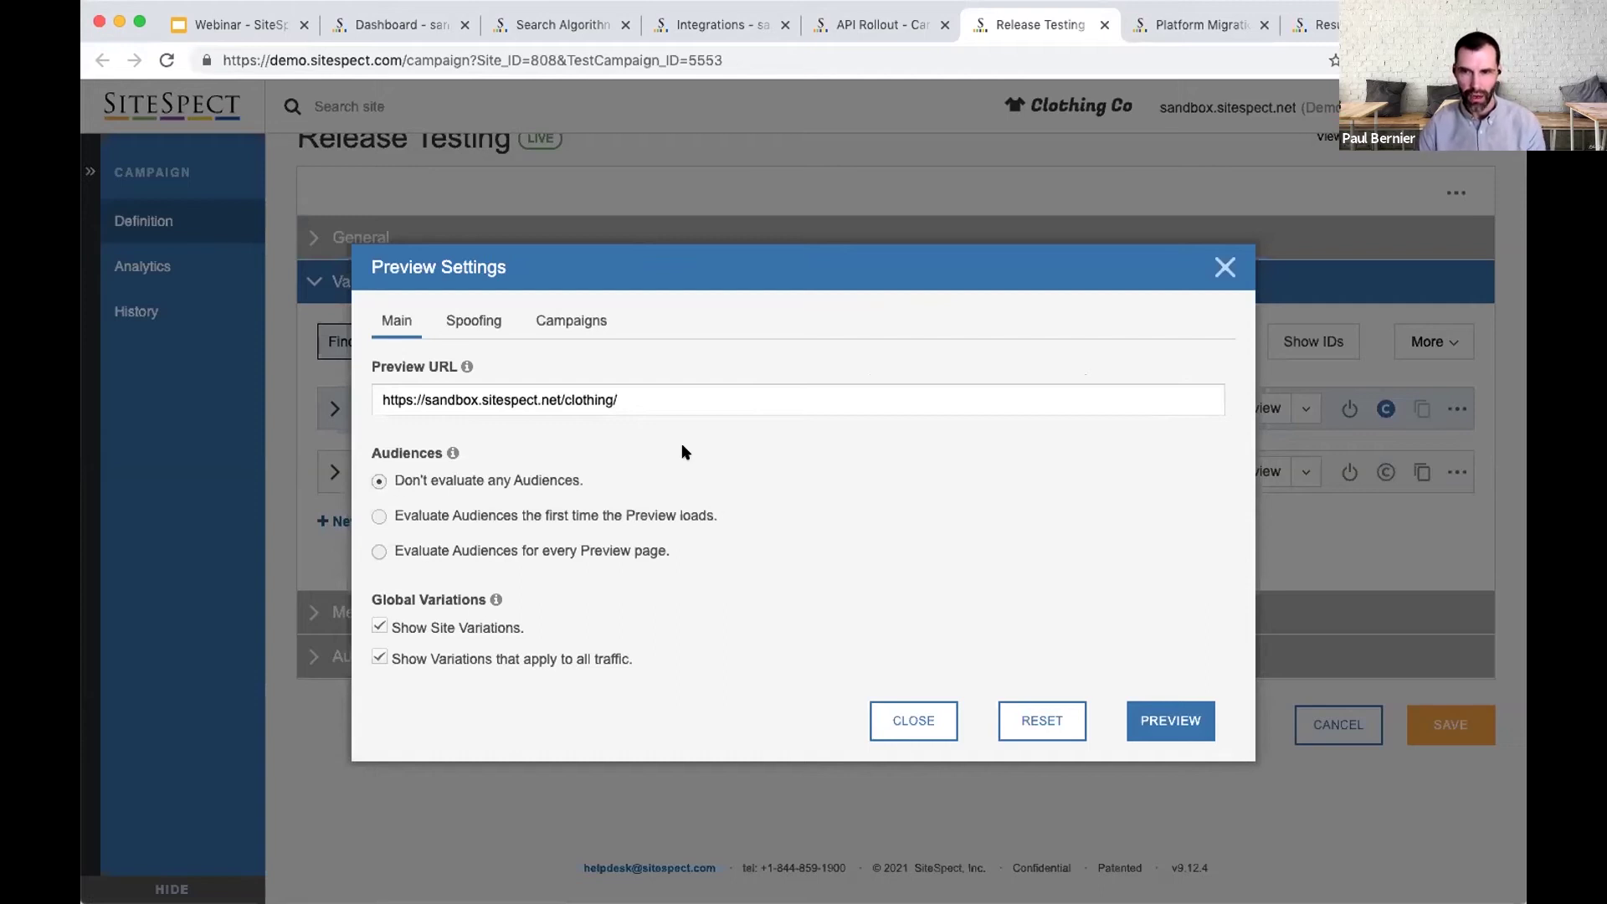
click(473, 323)
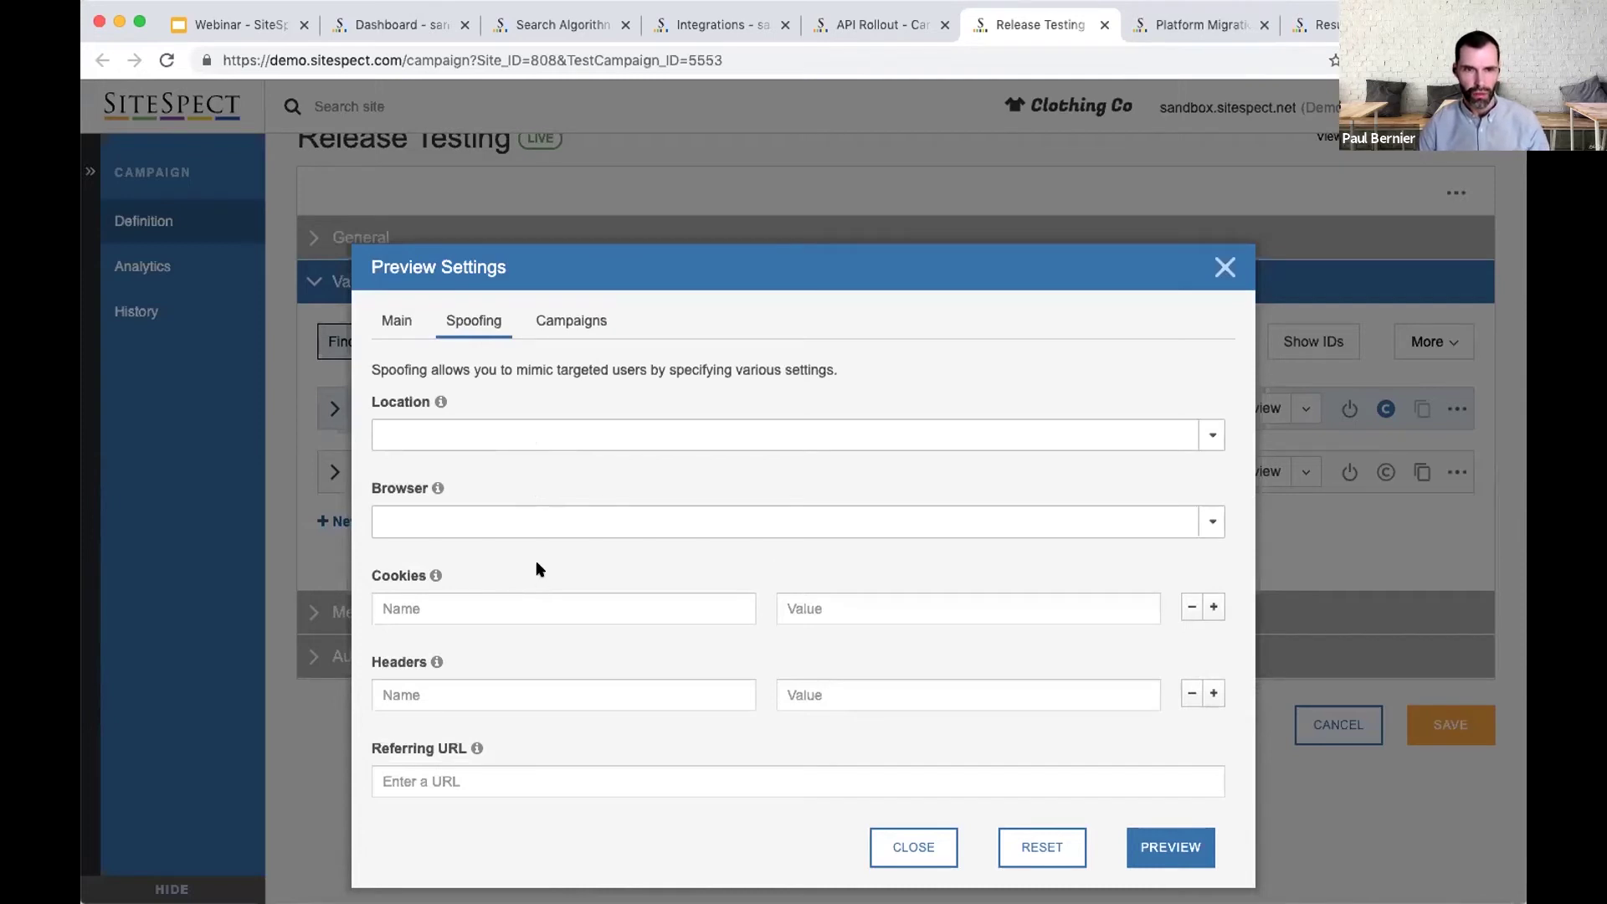
click(567, 320)
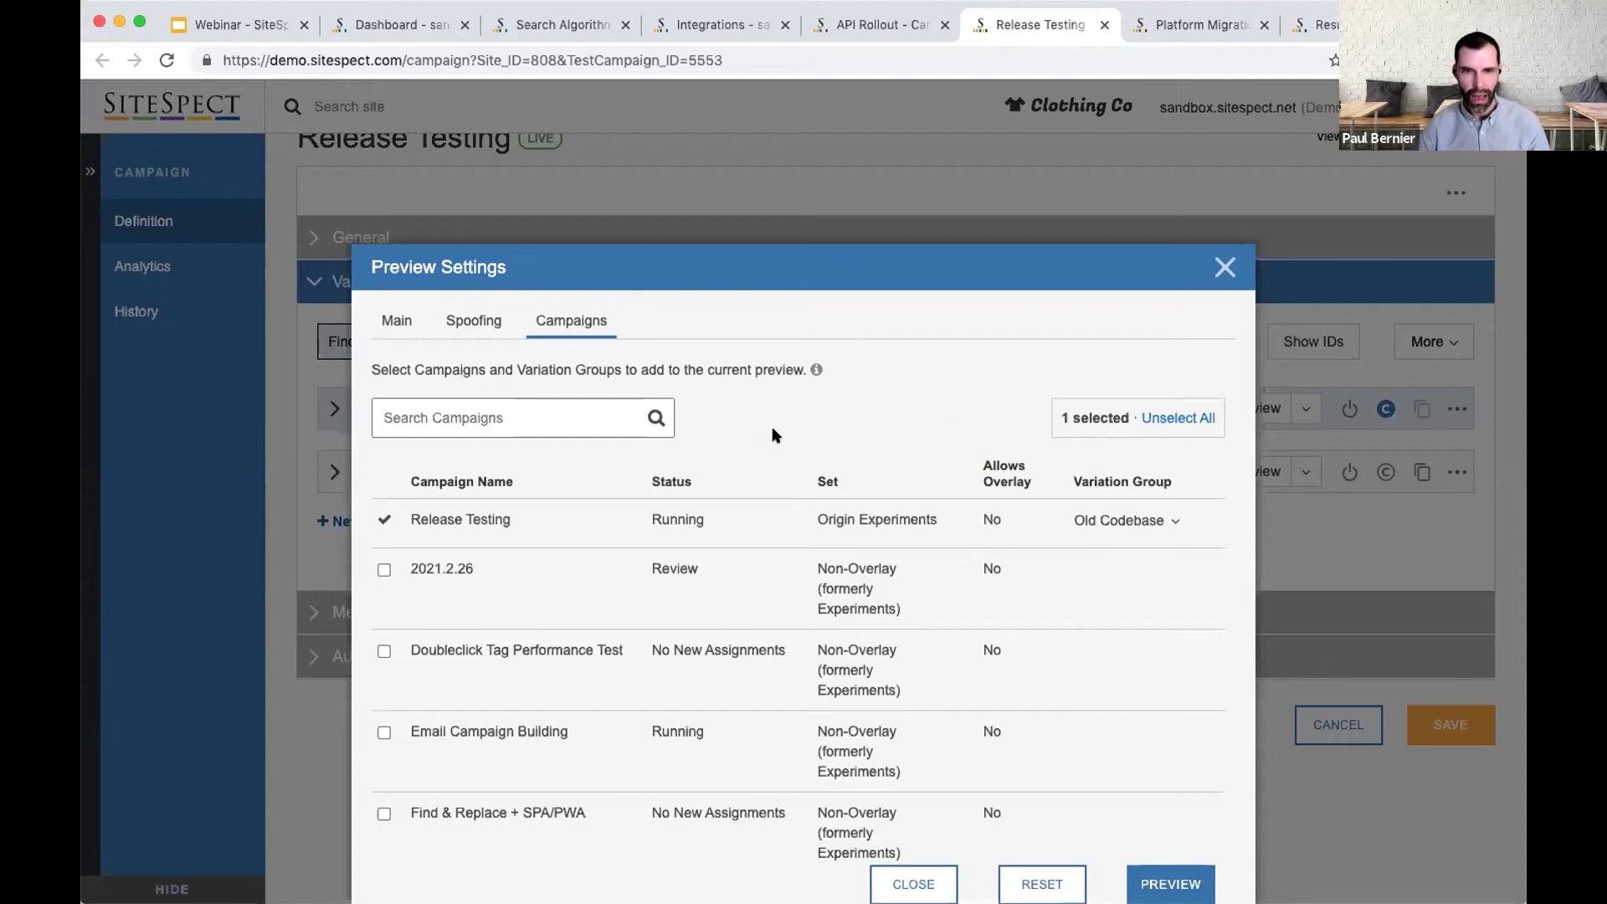
Step: Select 2020.08 Weather Example, Product Recommendations and Promotional Modal as additional preview campaigns, then close the preview settings
scroll(740, 674, down, 12)
scroll(740, 674, down, 13)
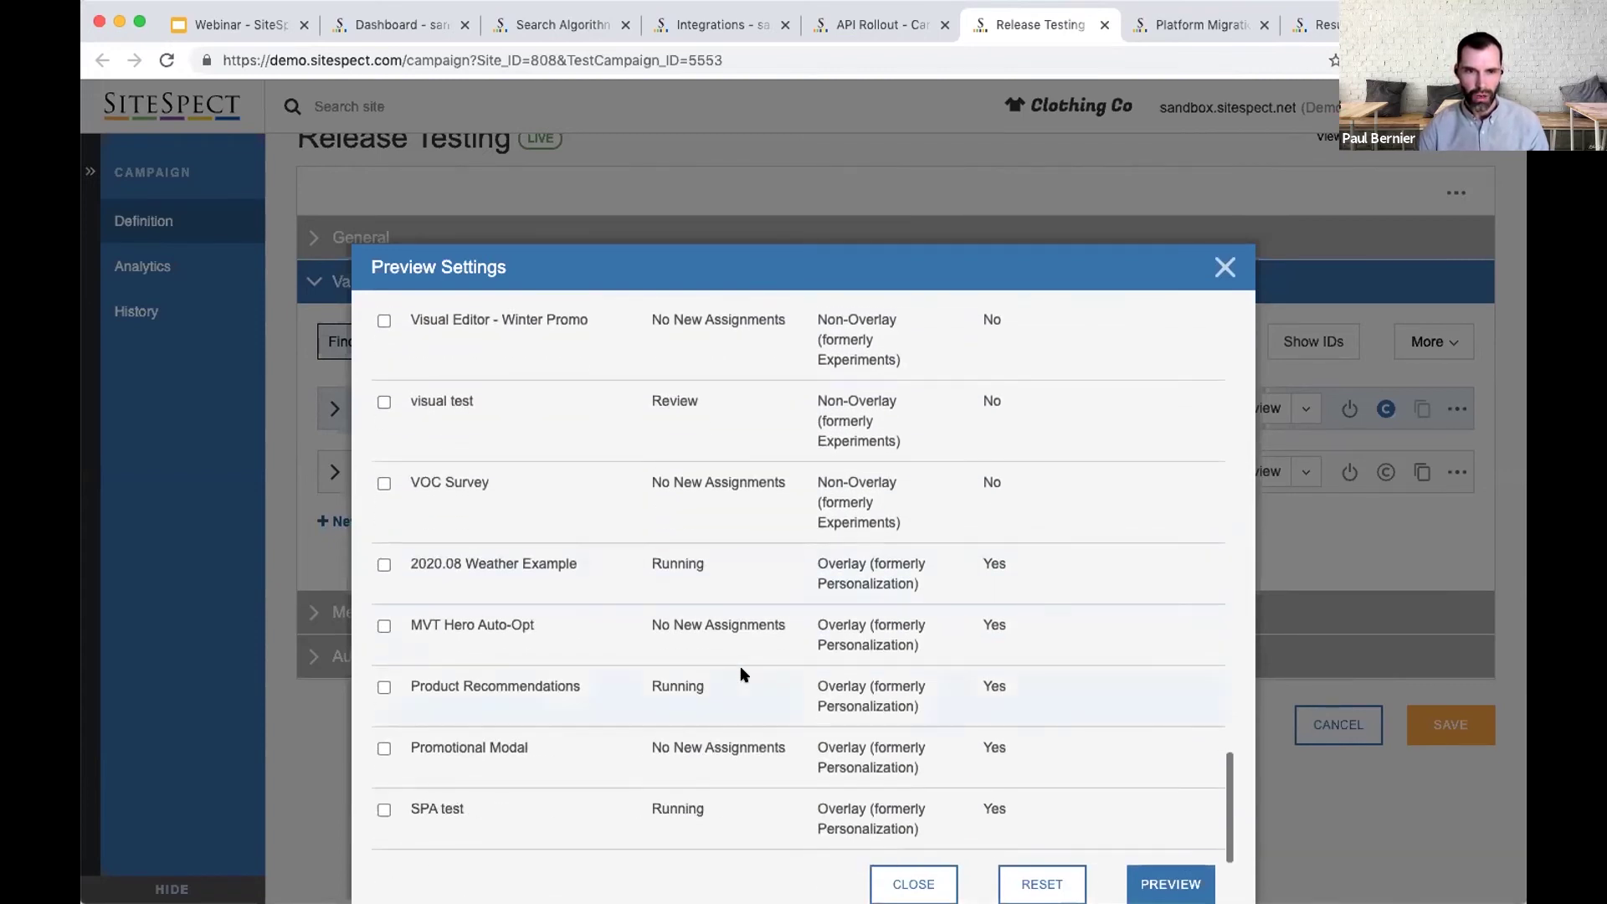
click(385, 565)
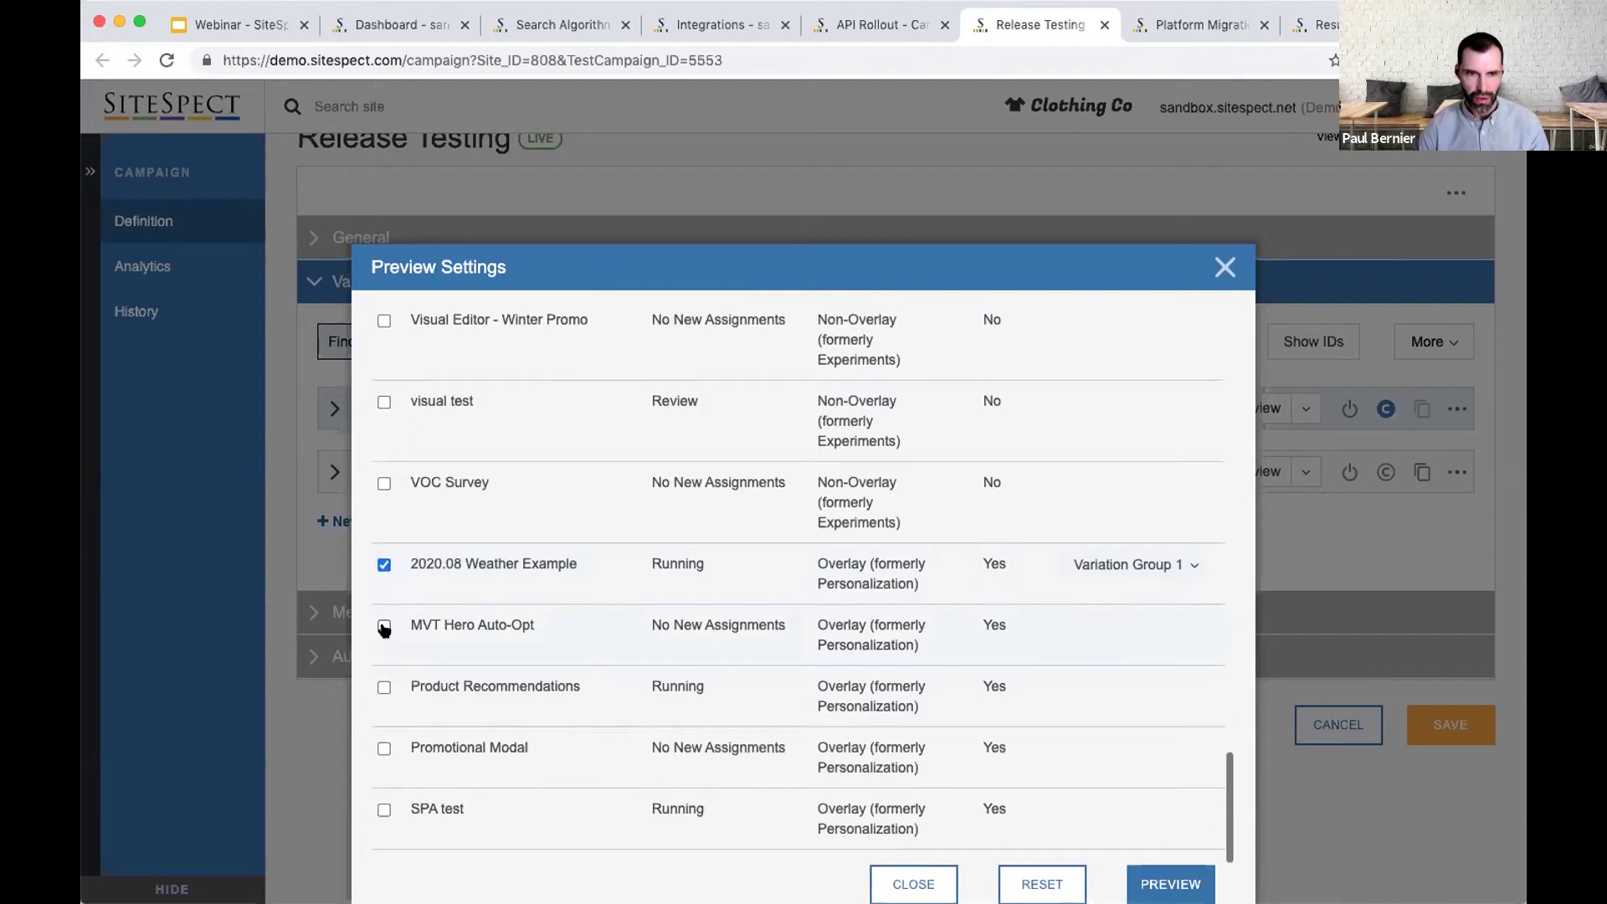
click(384, 688)
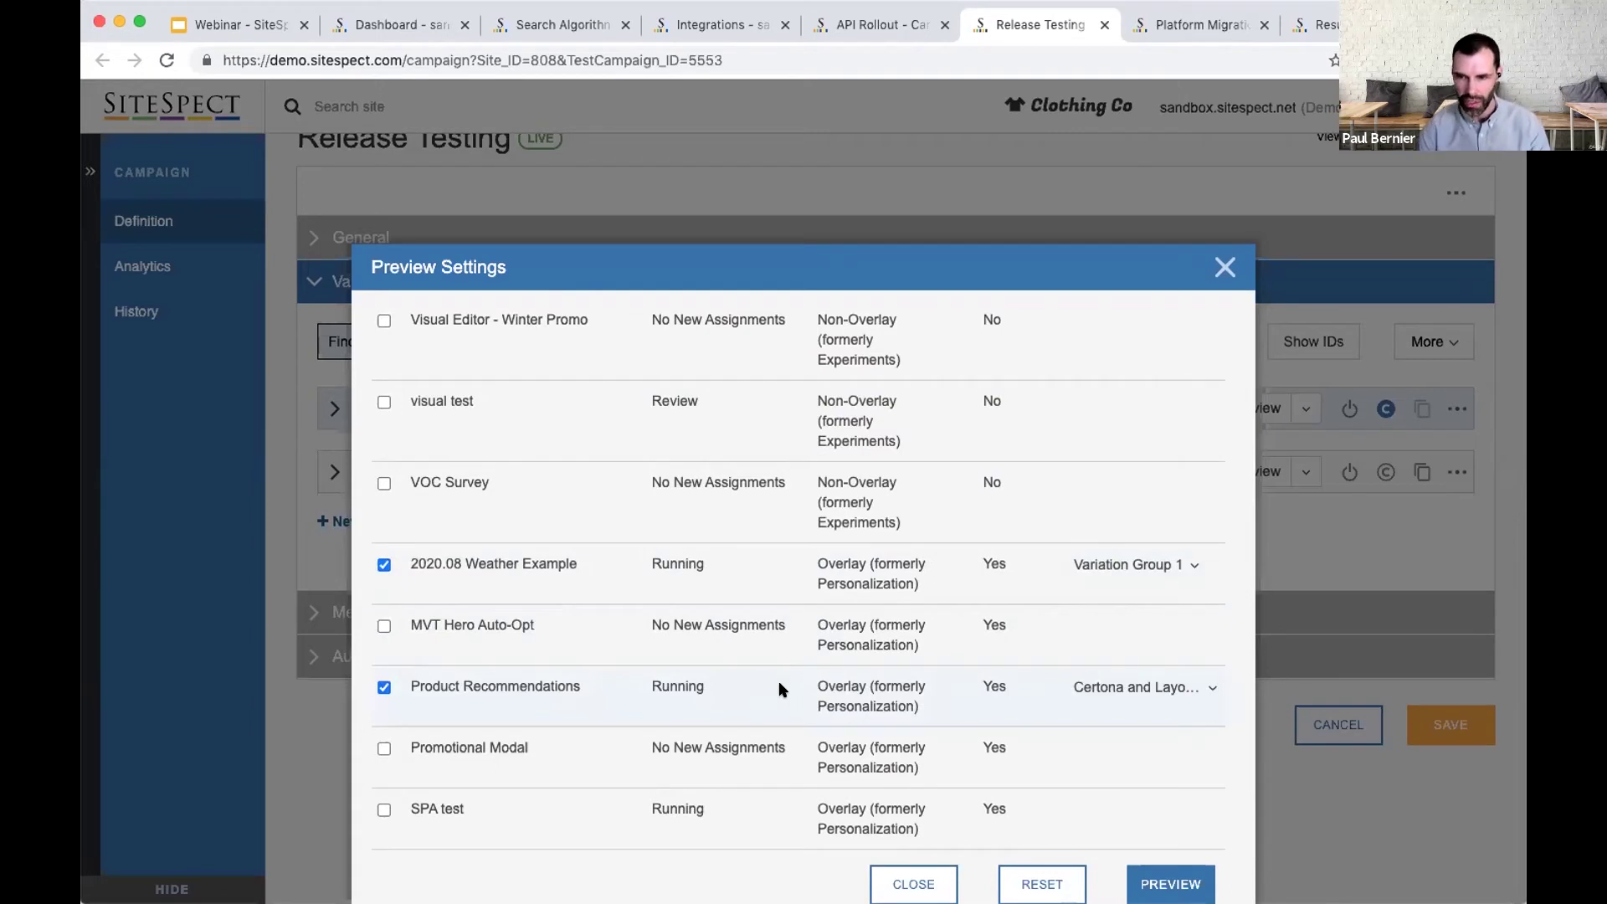
click(384, 748)
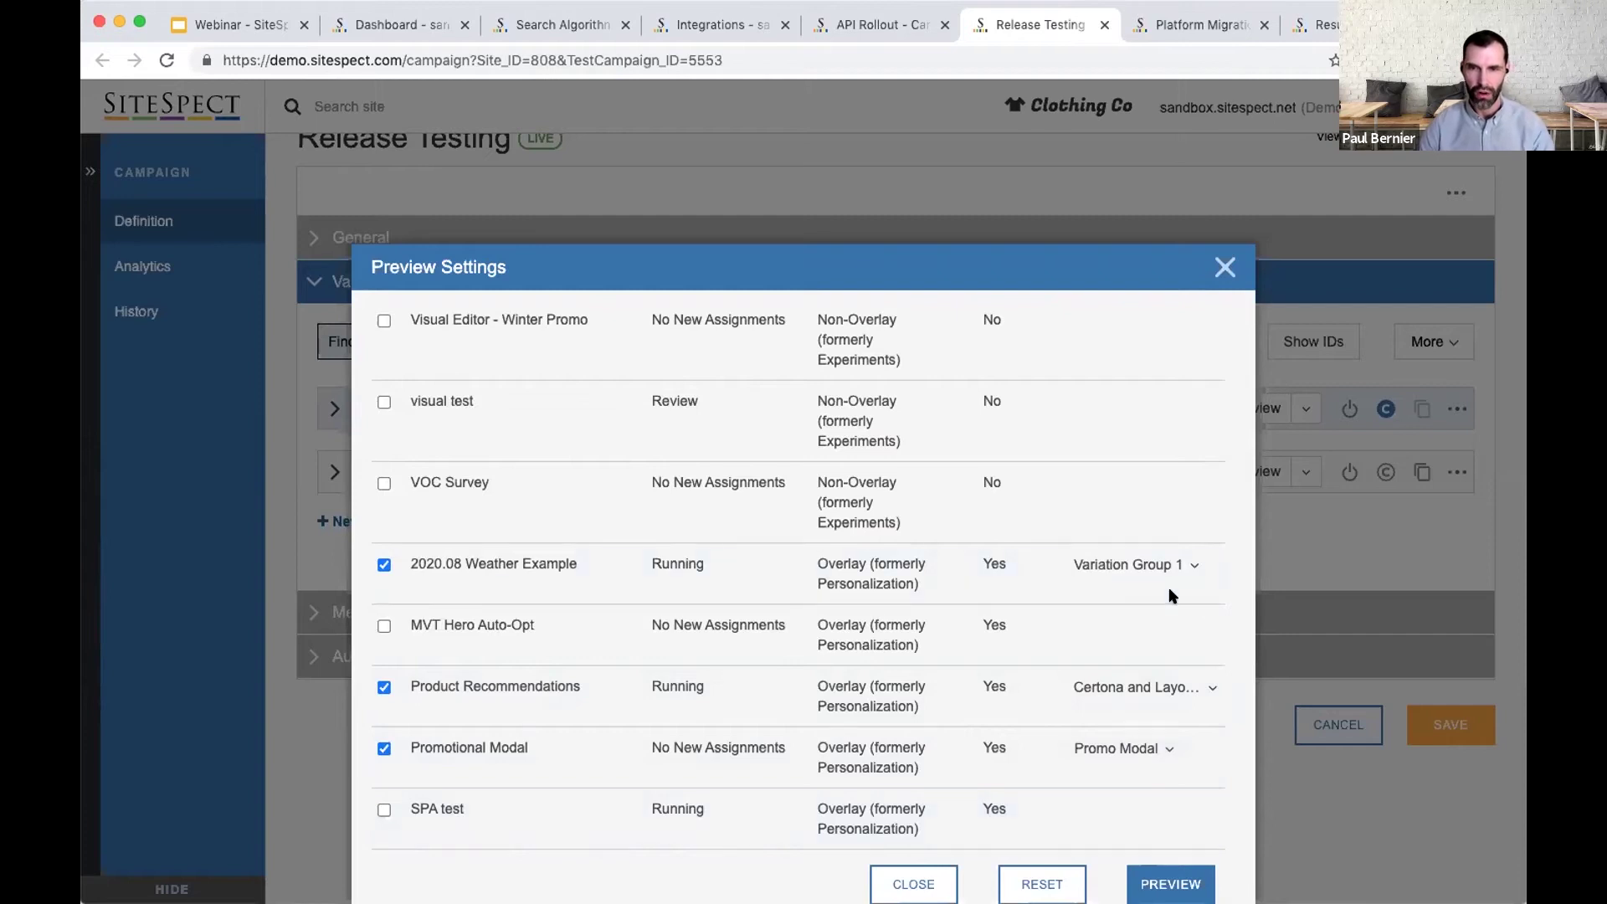
click(1224, 267)
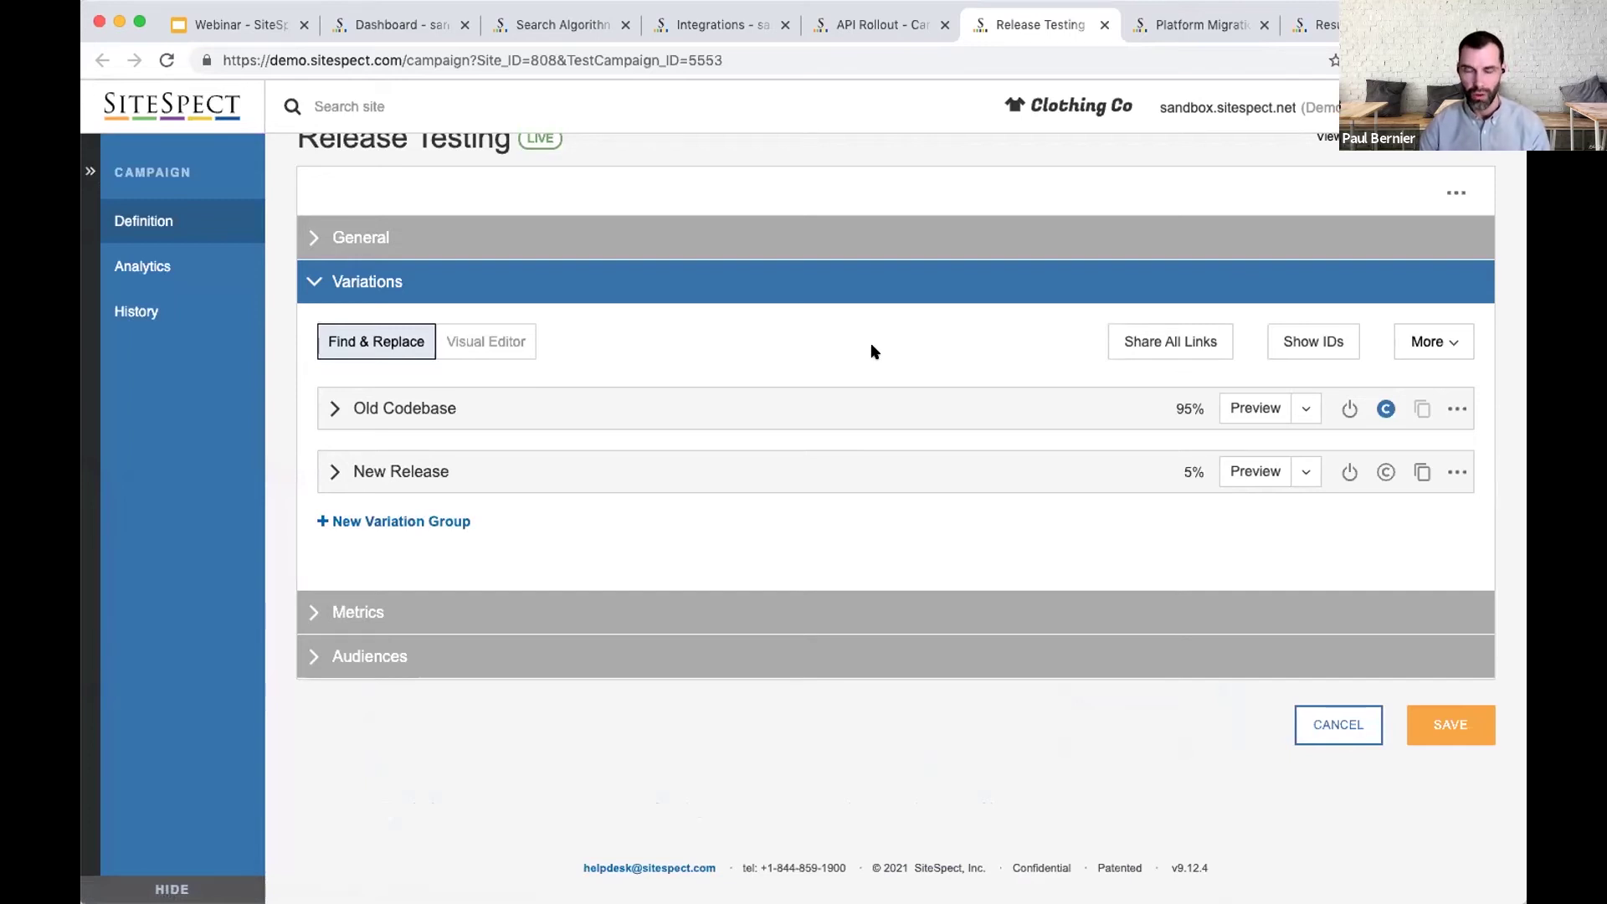
Step: Collapse the Release Testing variations, switch to the API Rollout campaign and expand its variation groups
click(814, 291)
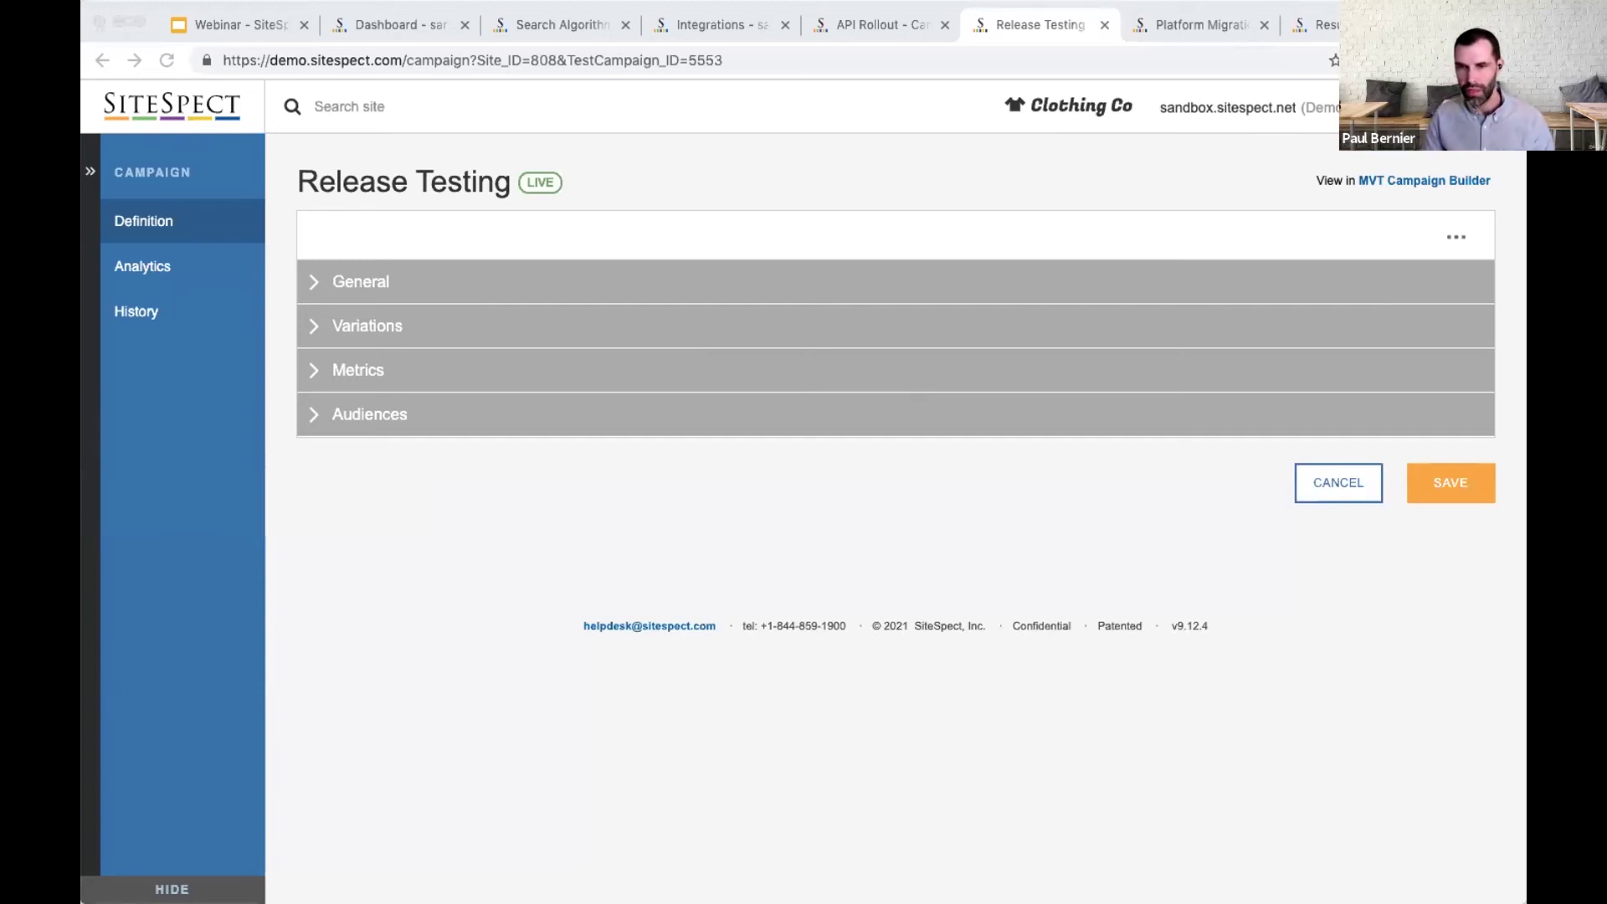
click(1110, 533)
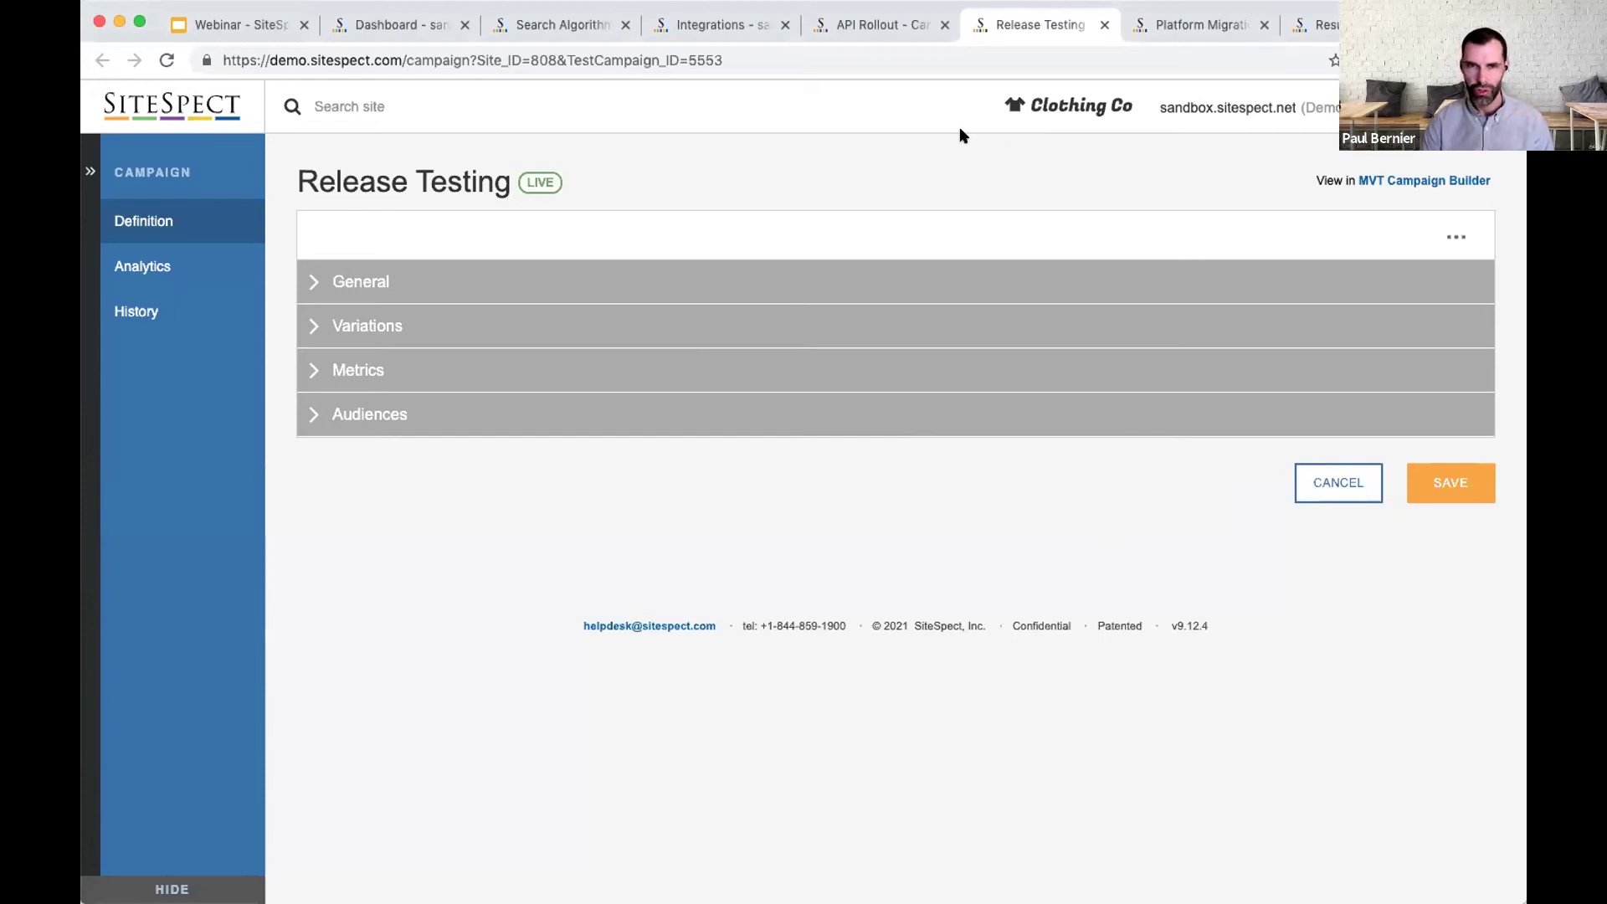
click(877, 23)
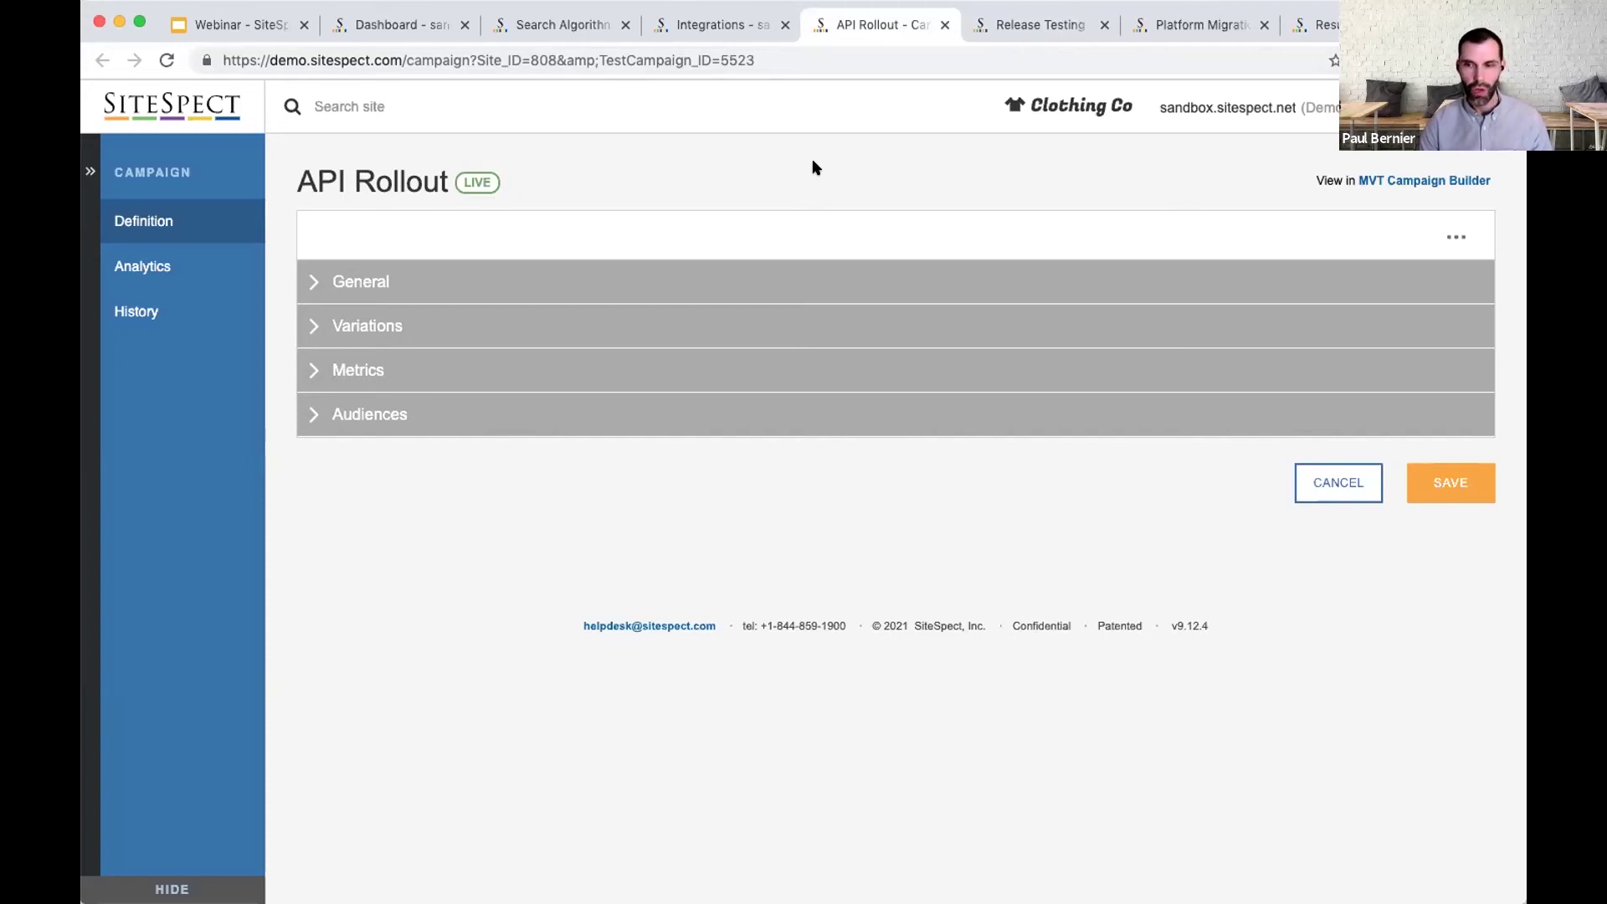
click(627, 281)
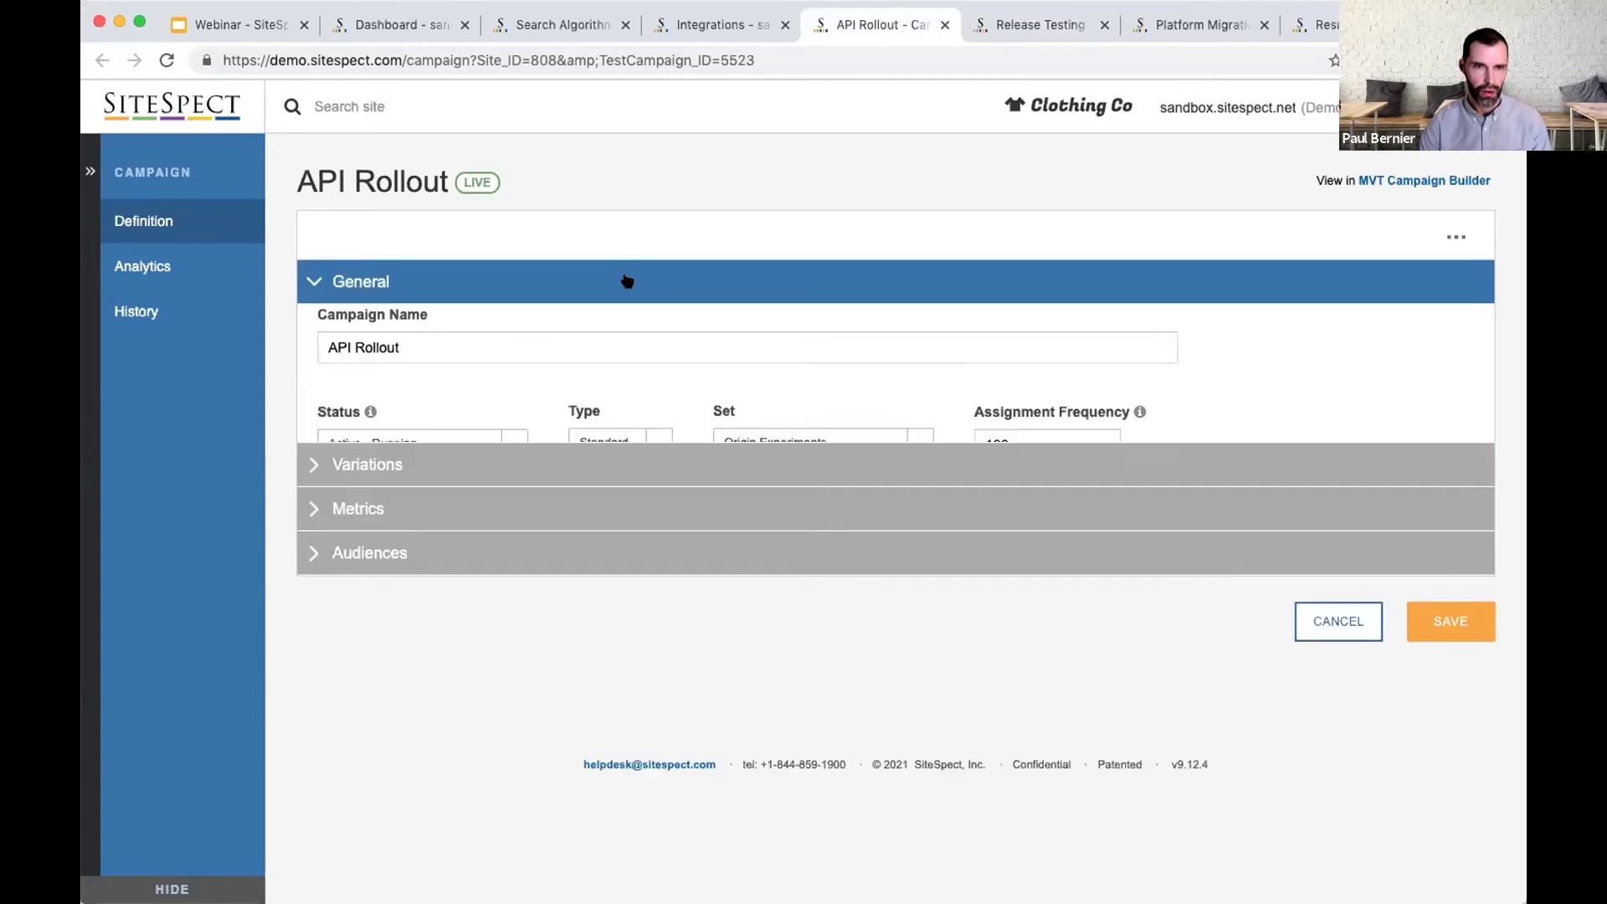
click(627, 281)
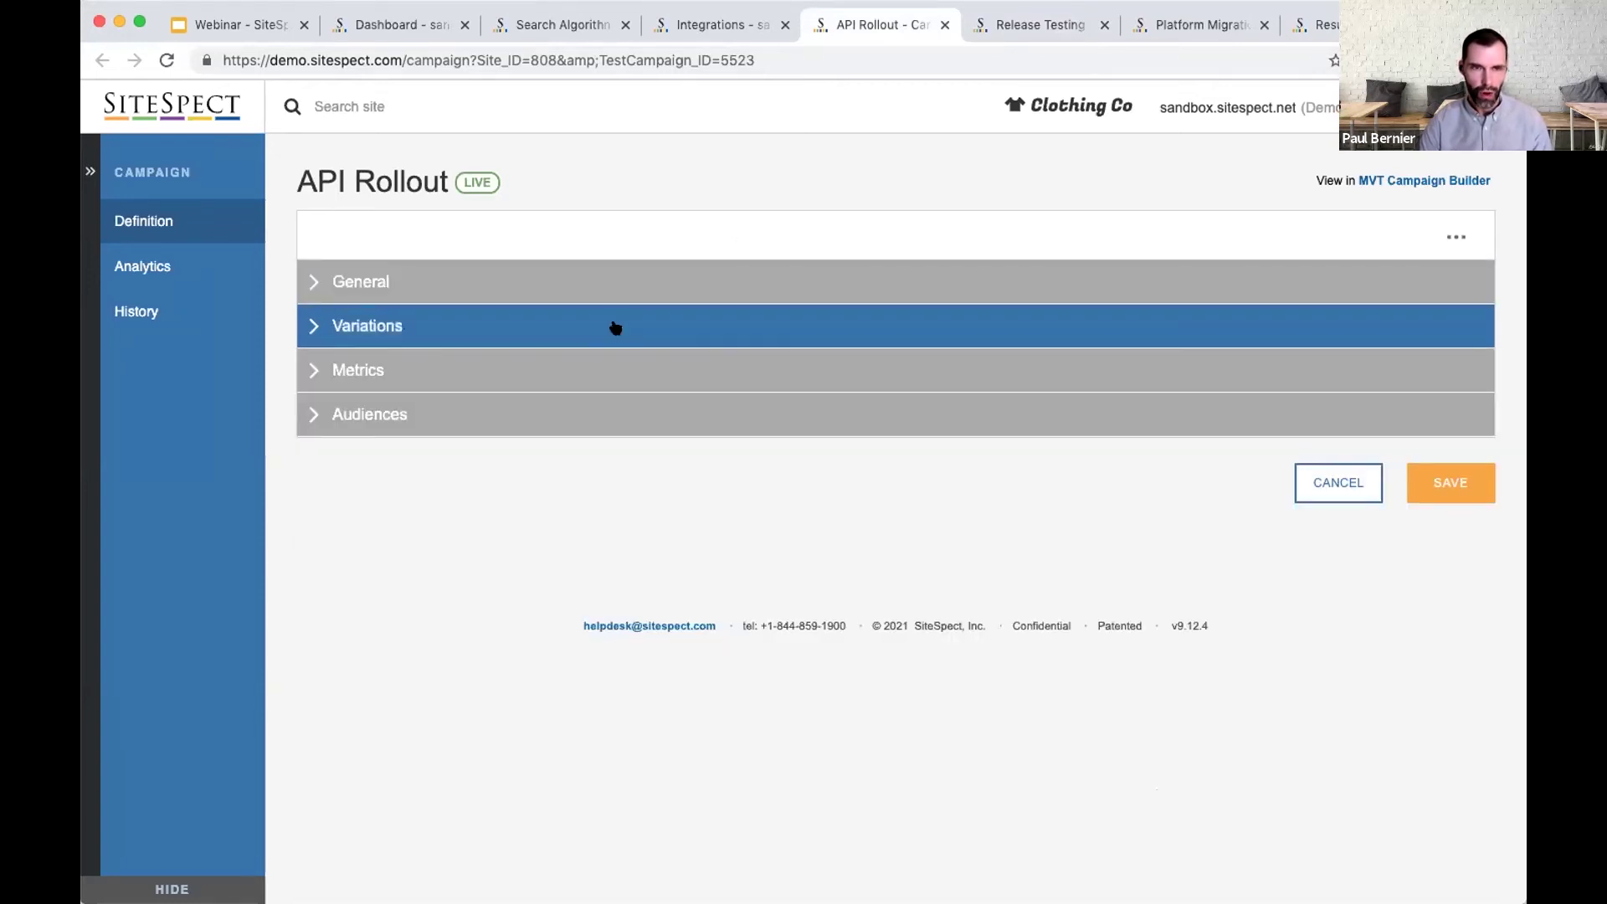
click(616, 327)
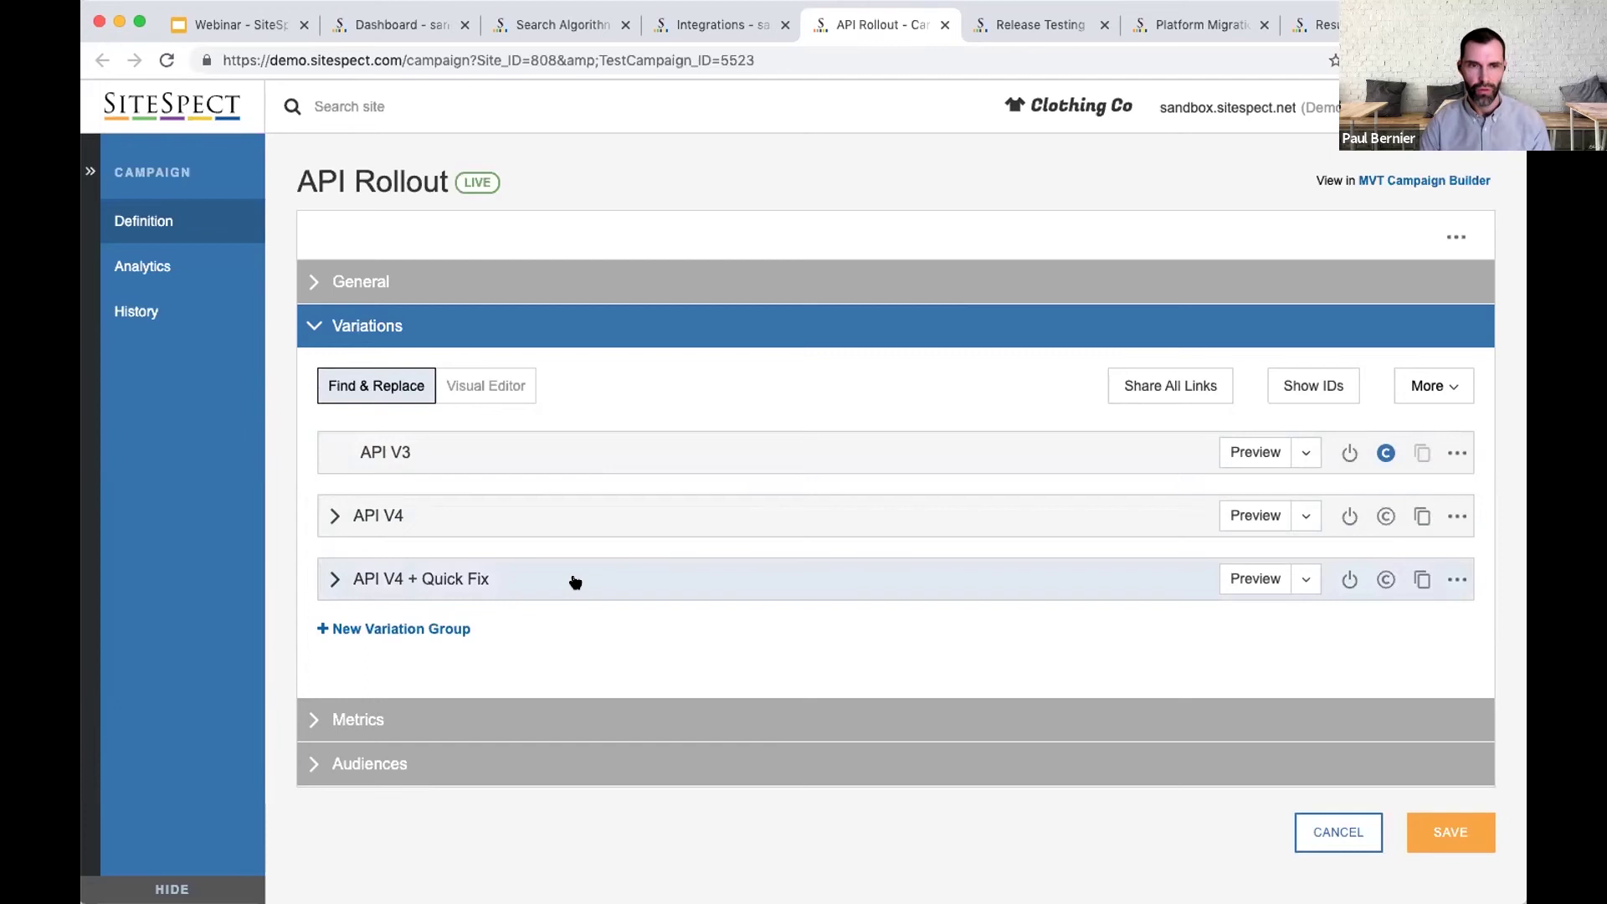
Step: Examine the URL rewrite in the API V4 group's New version variation, then collapse the group
click(664, 526)
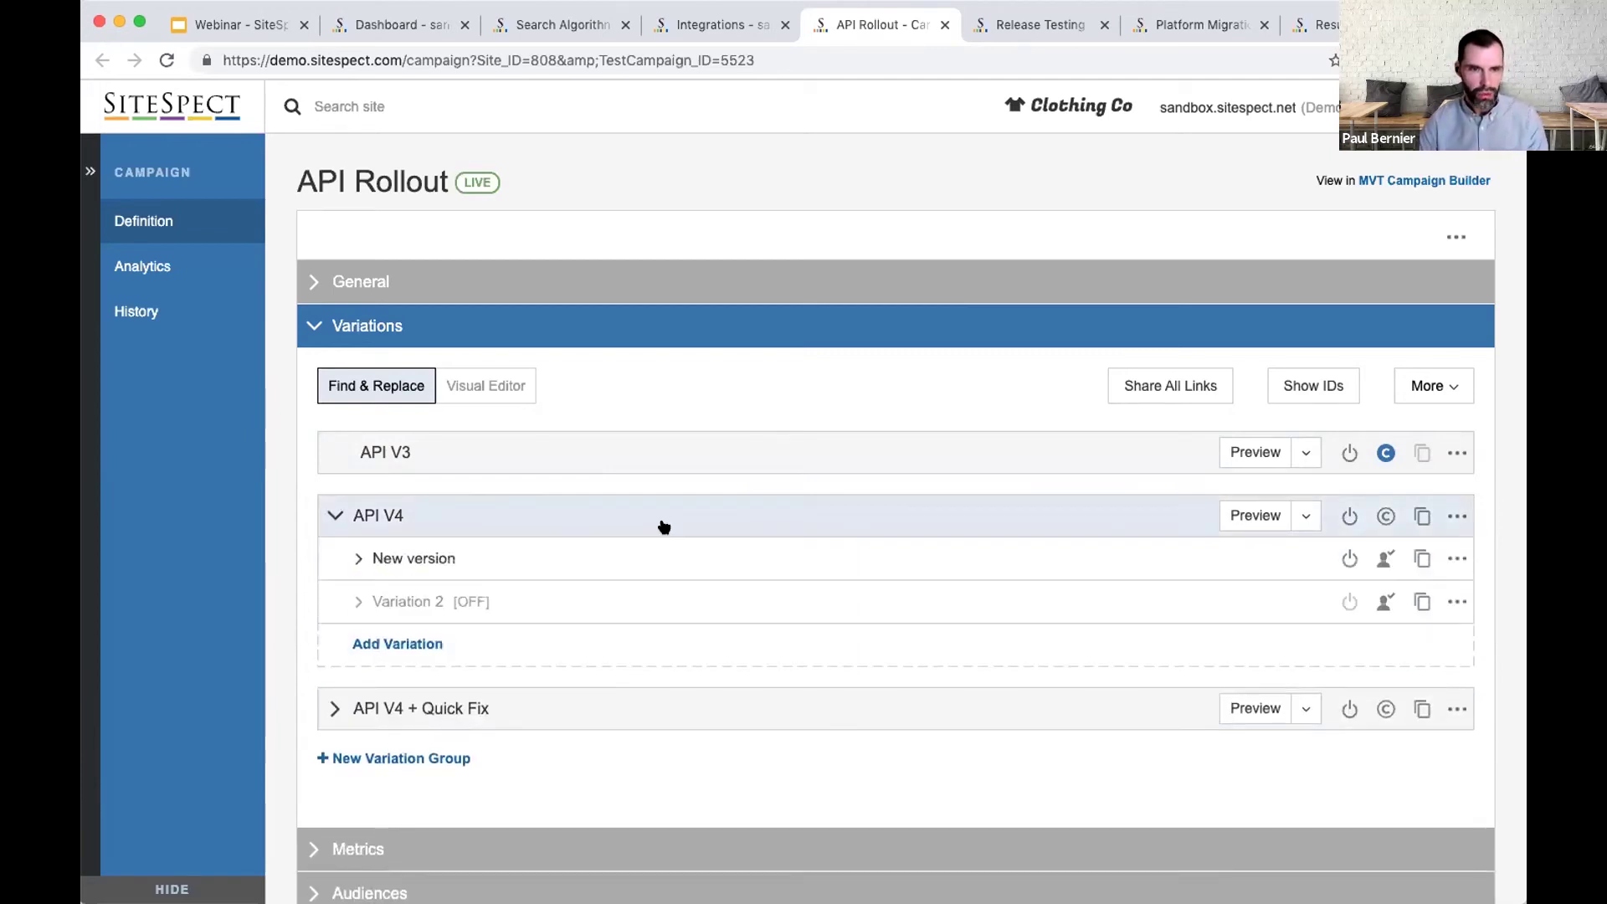
click(602, 552)
scroll(602, 552, down, 3)
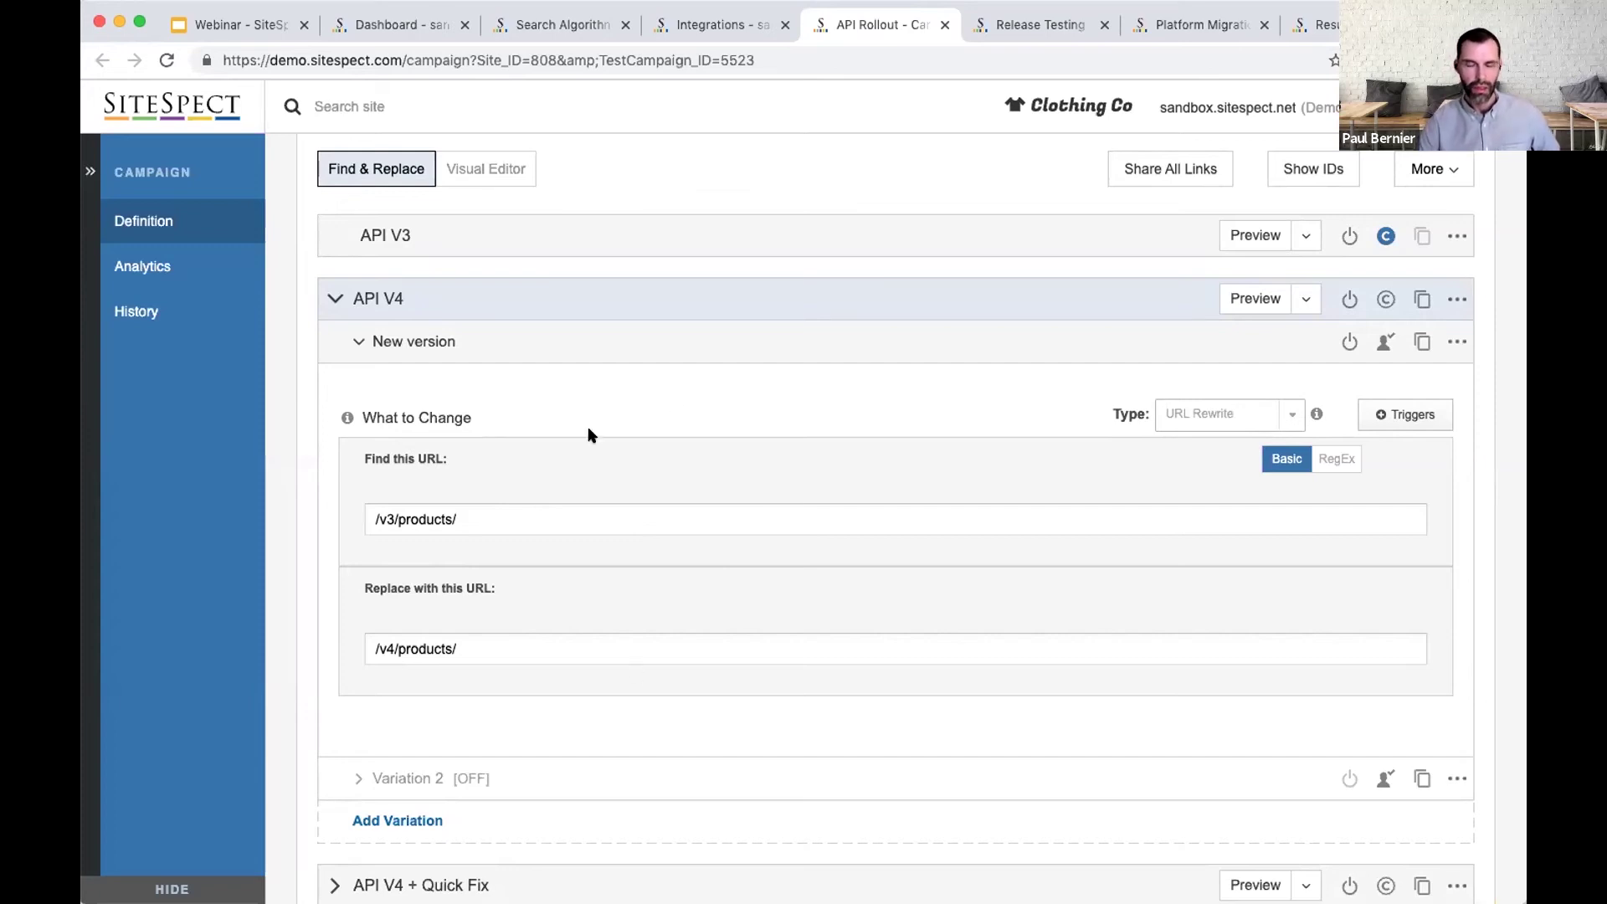
mouse_move(1255, 435)
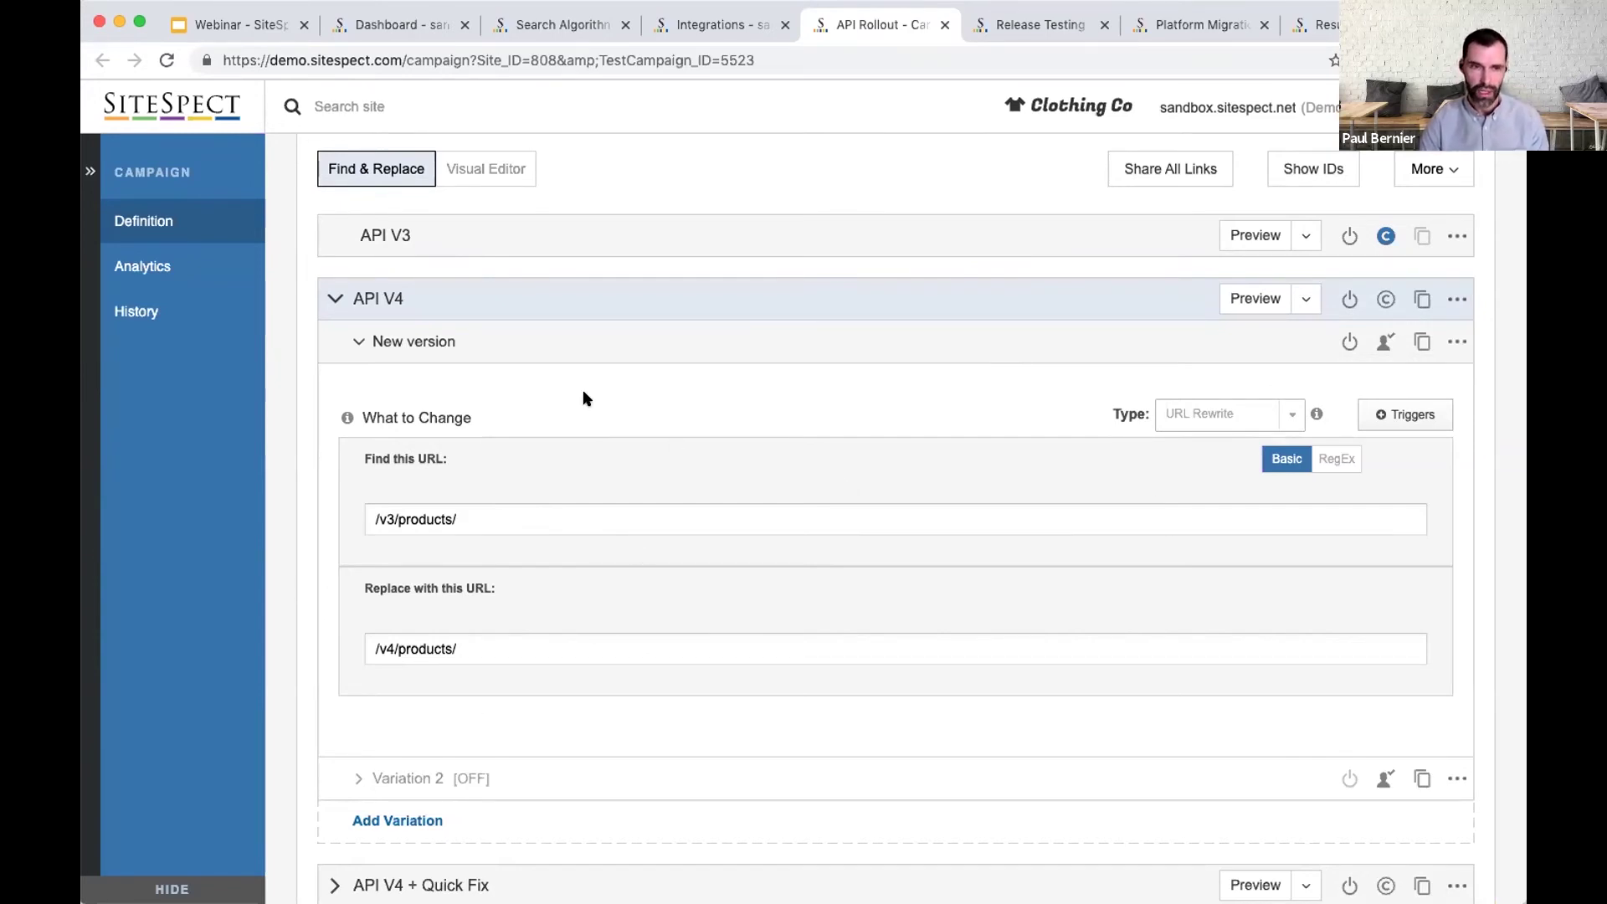
scroll(717, 445, down, 3)
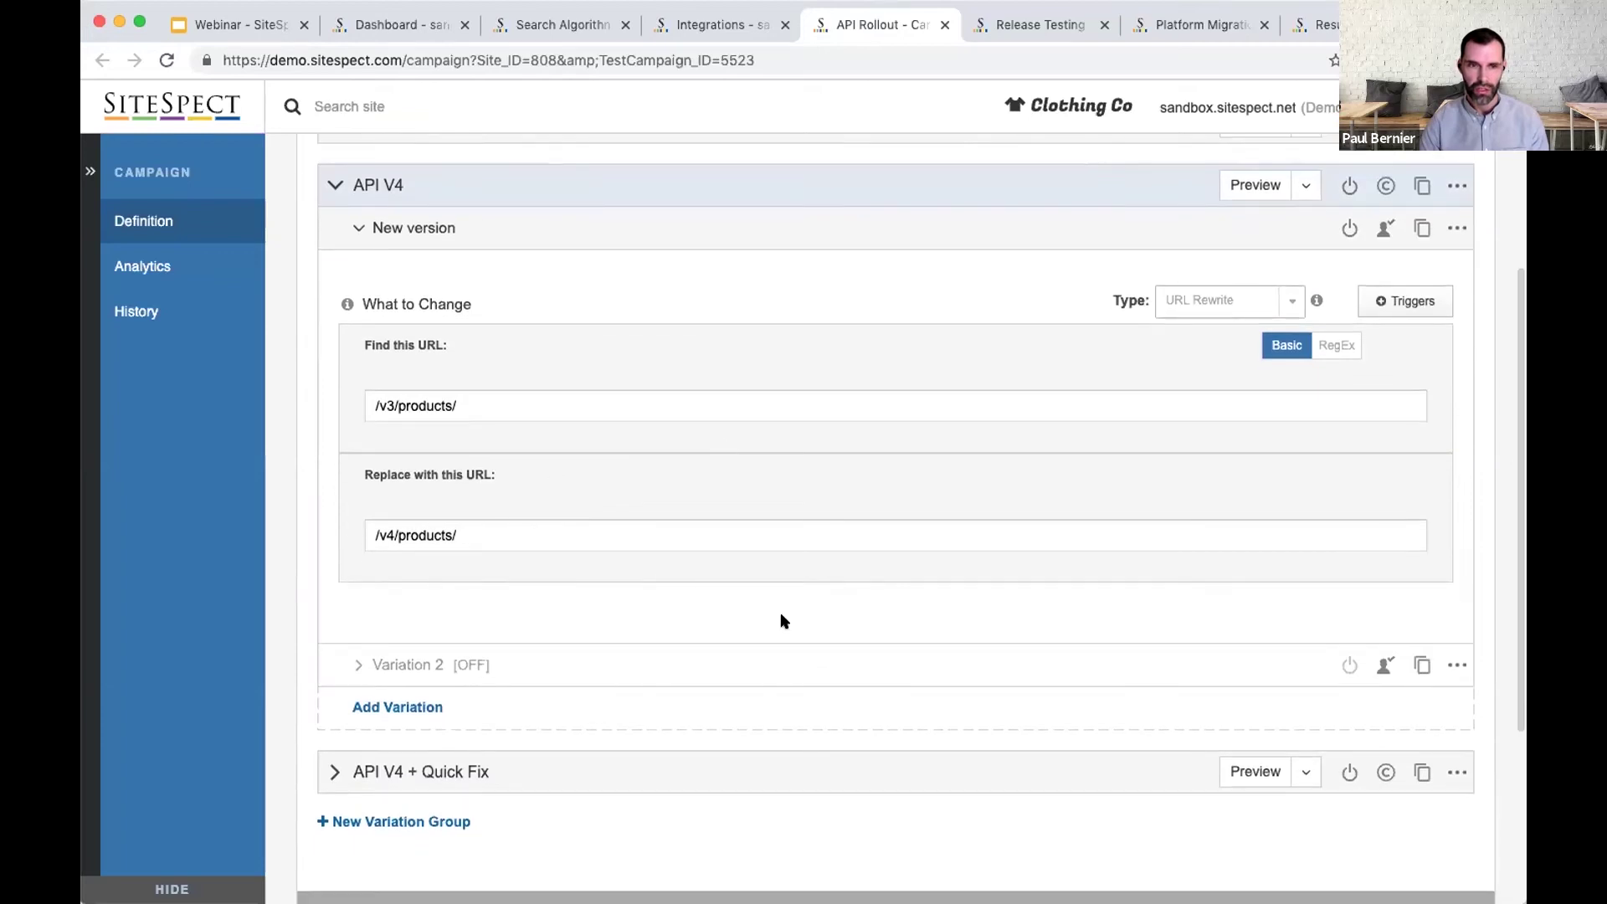
scroll(782, 619, down, 1)
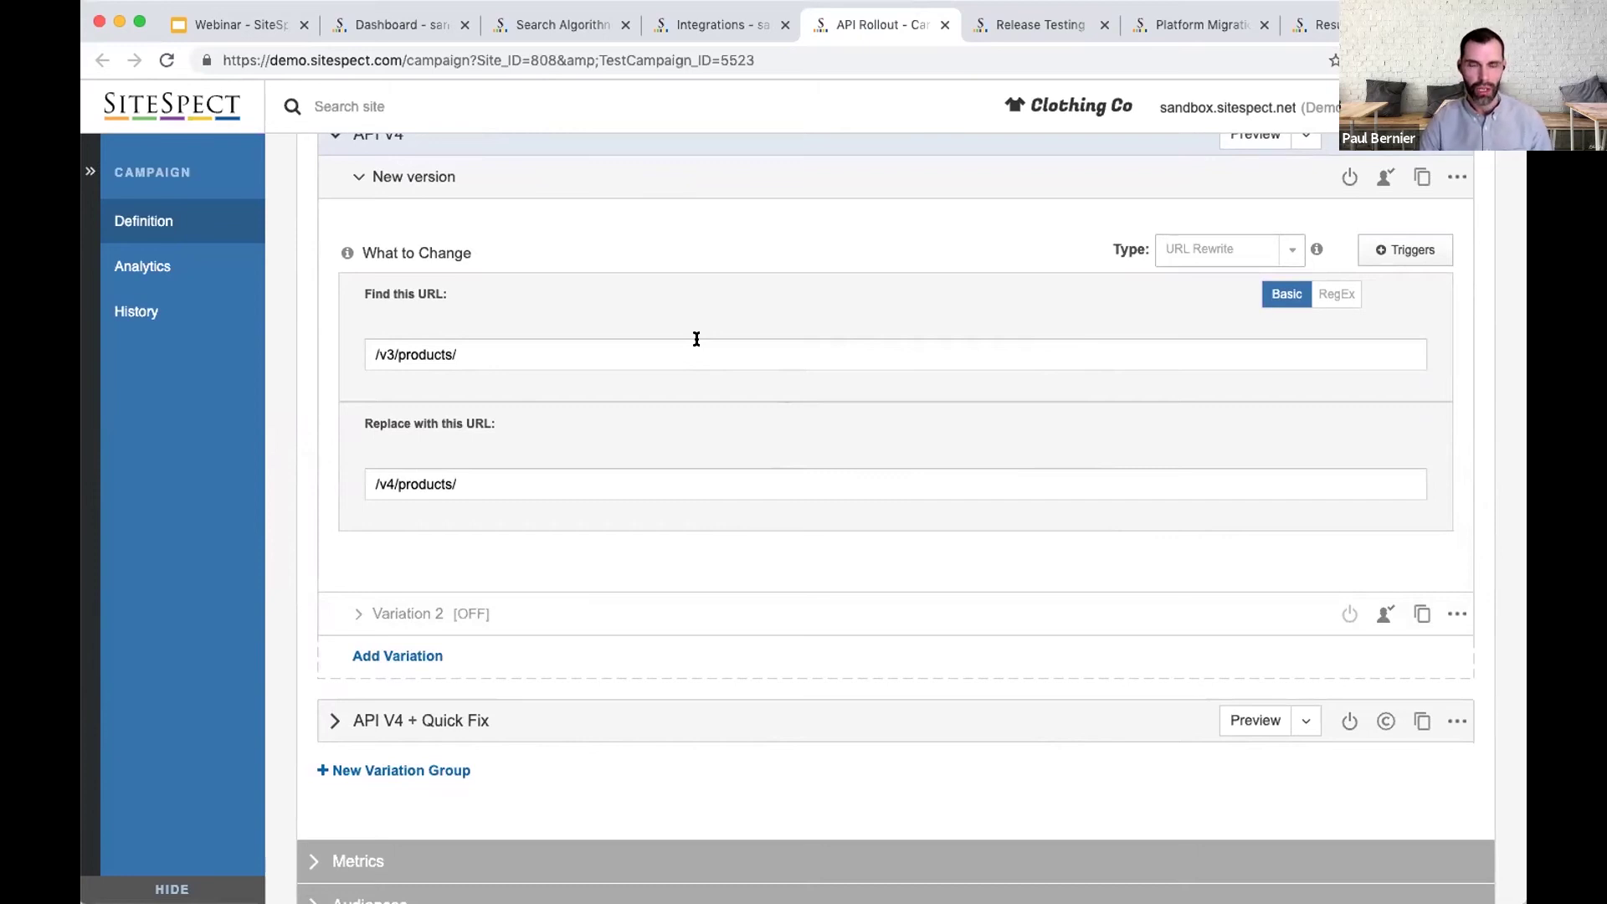
click(651, 138)
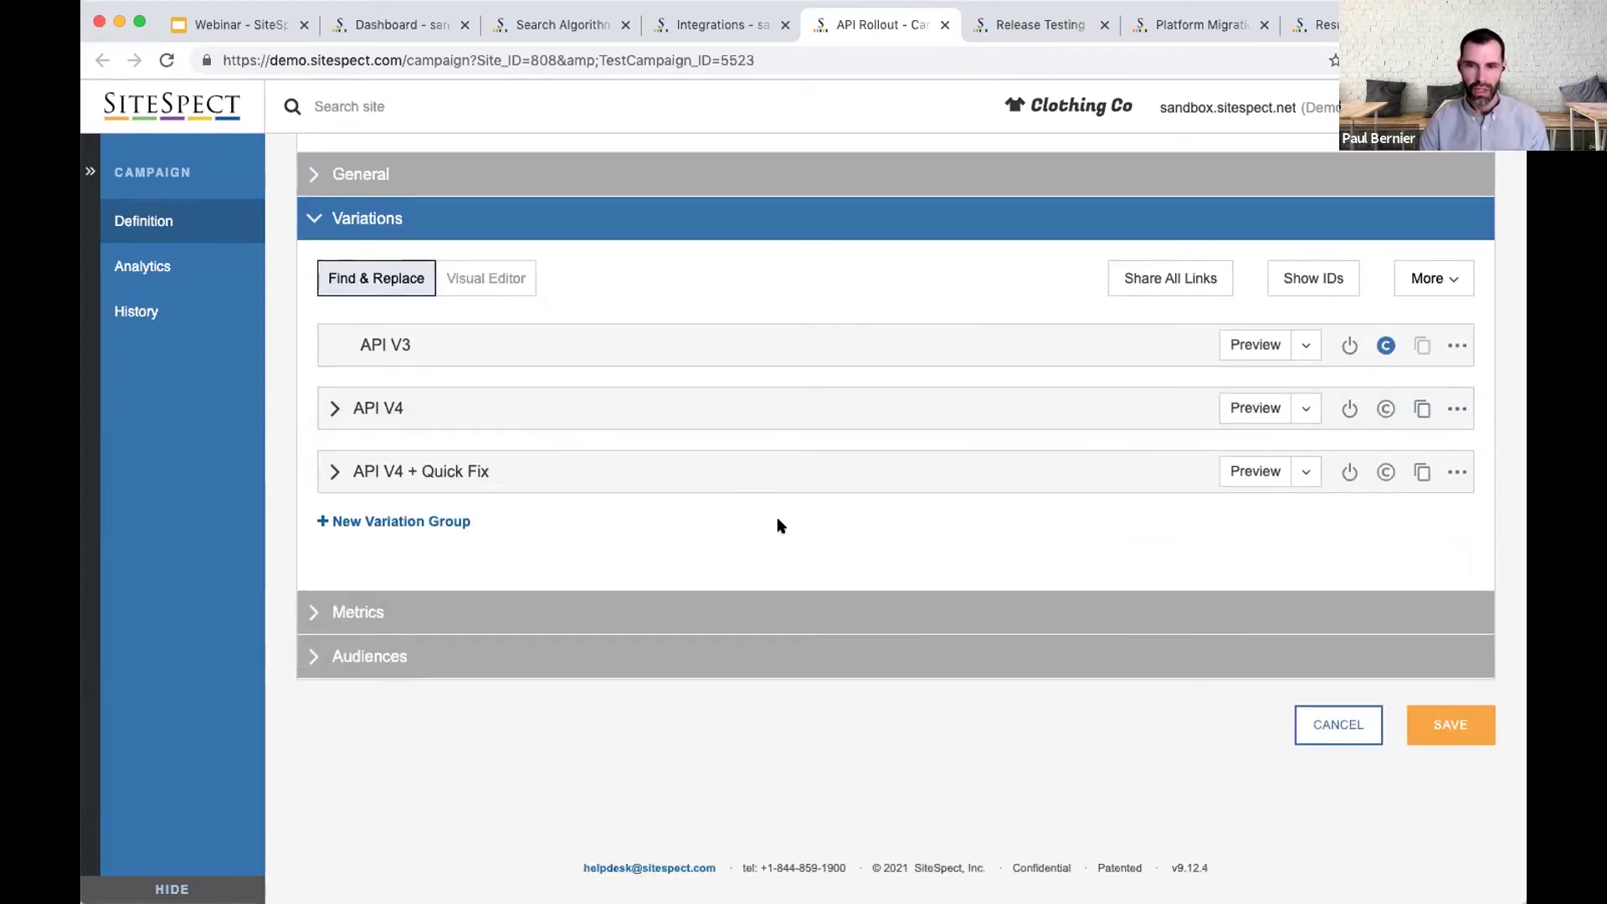
Step: Expand the API V4 + Quick Fix group and examine its New version and Bug Fix variations
click(537, 467)
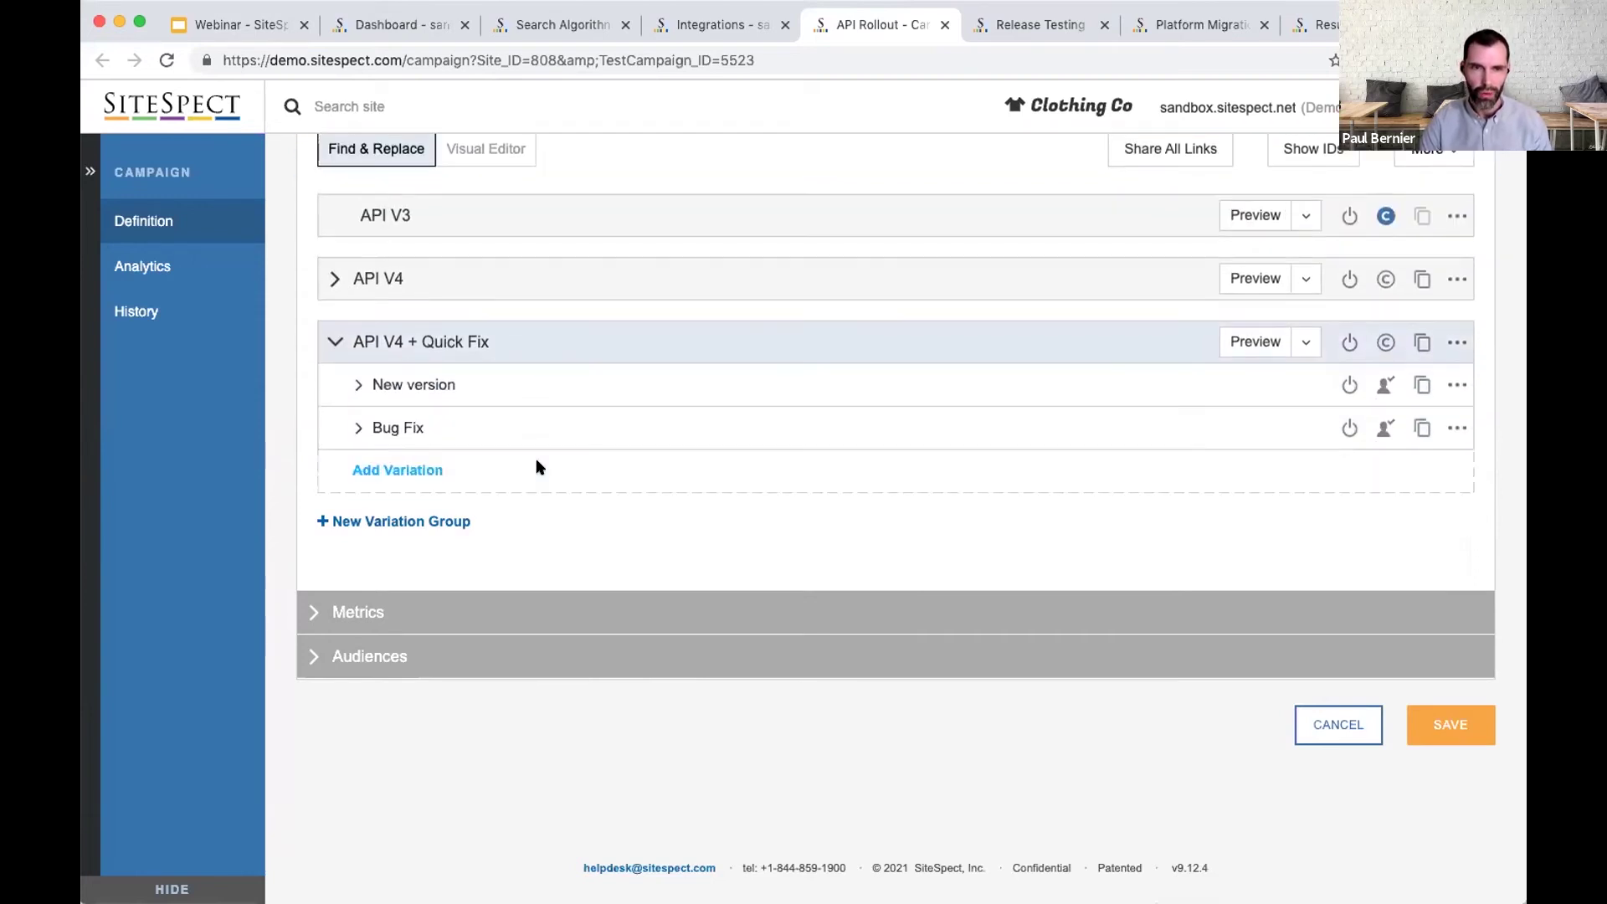
click(531, 387)
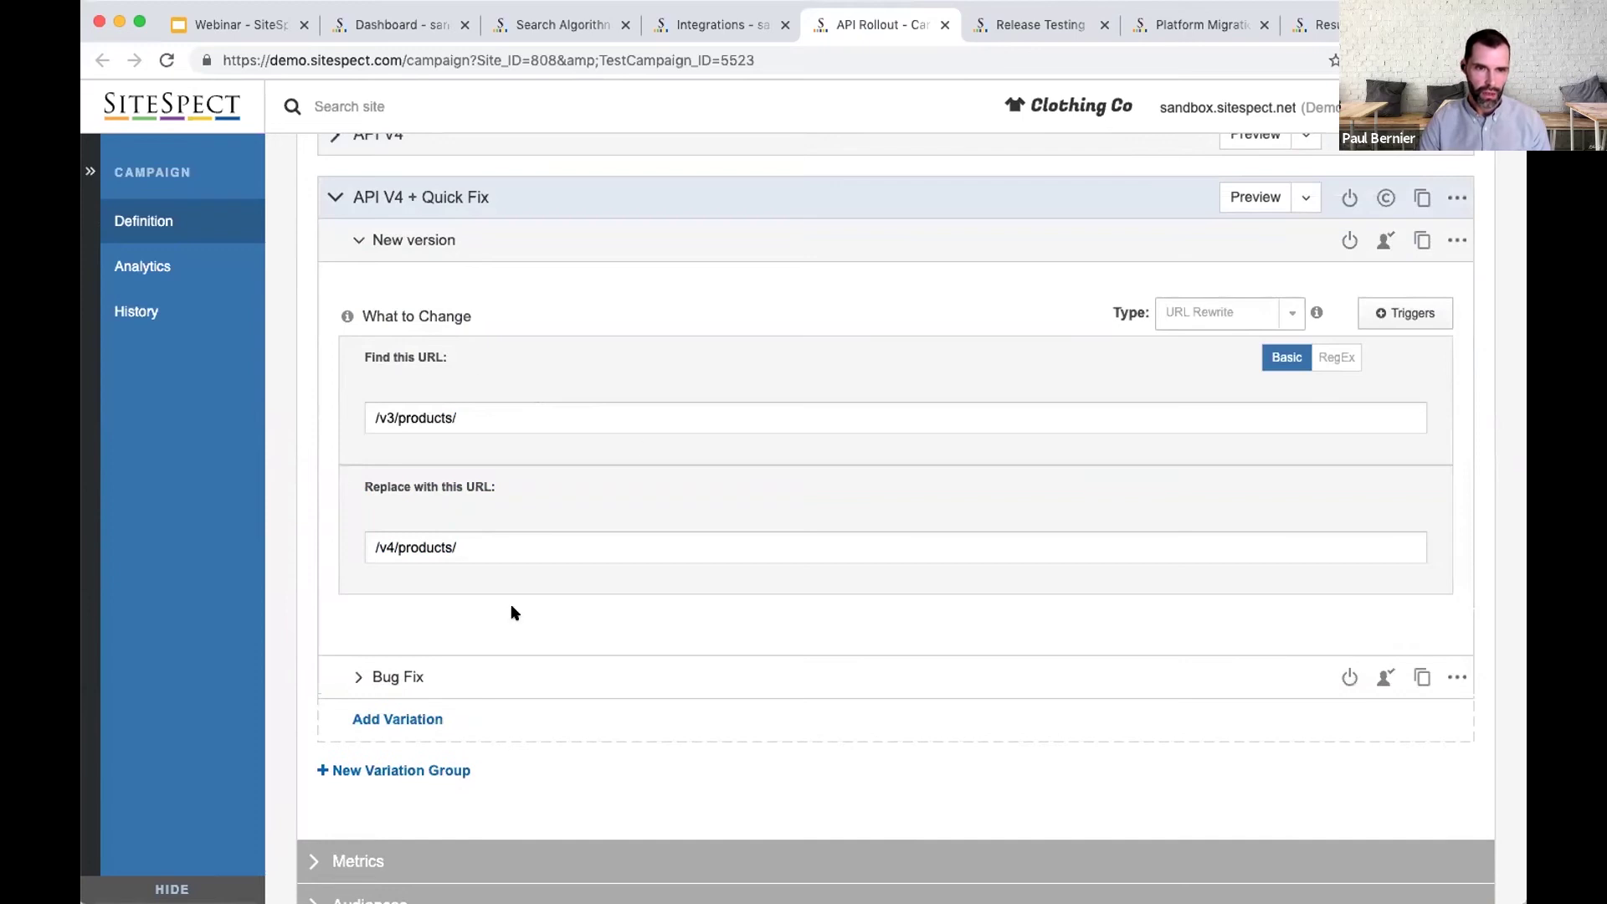
scroll(560, 610, down, 2)
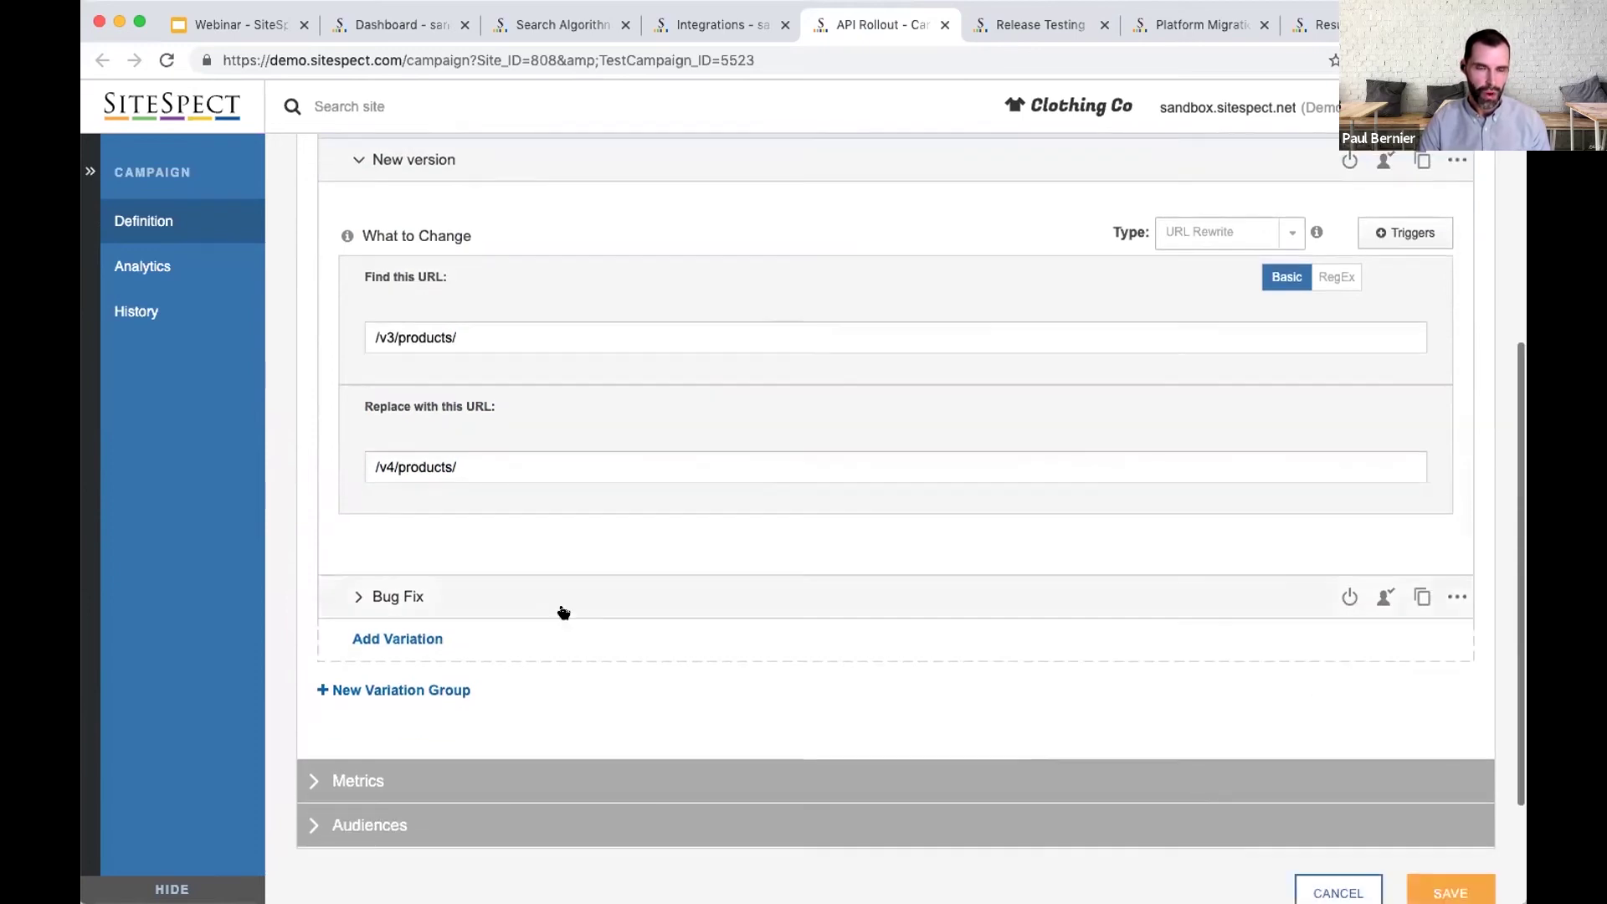
click(535, 602)
scroll(536, 603, down, 3)
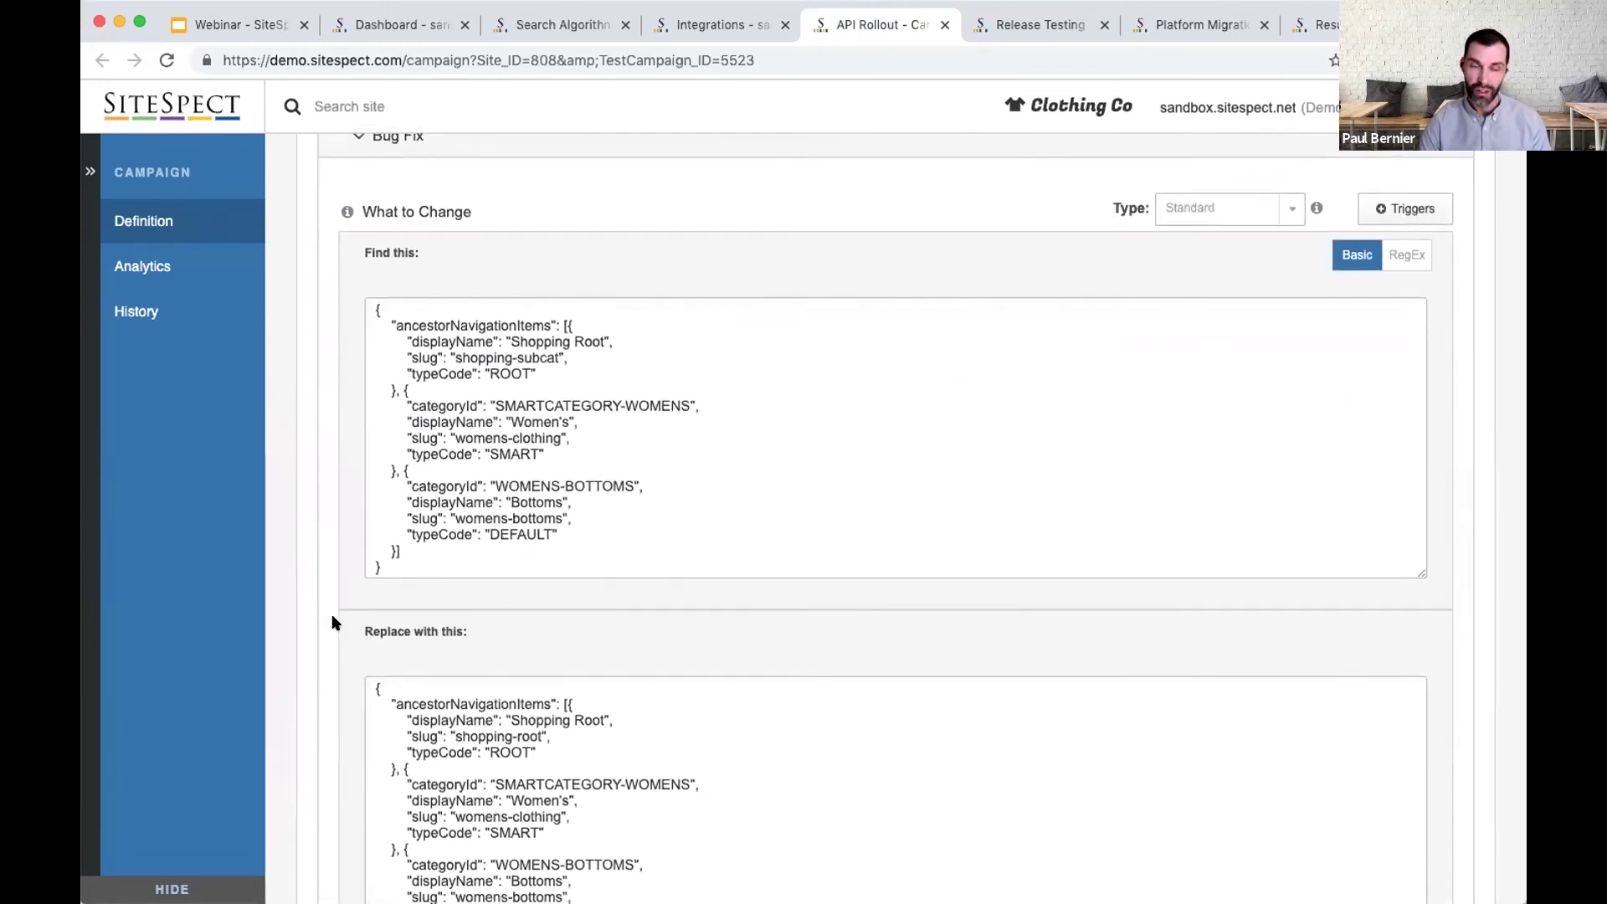
scroll(332, 615, down, 1)
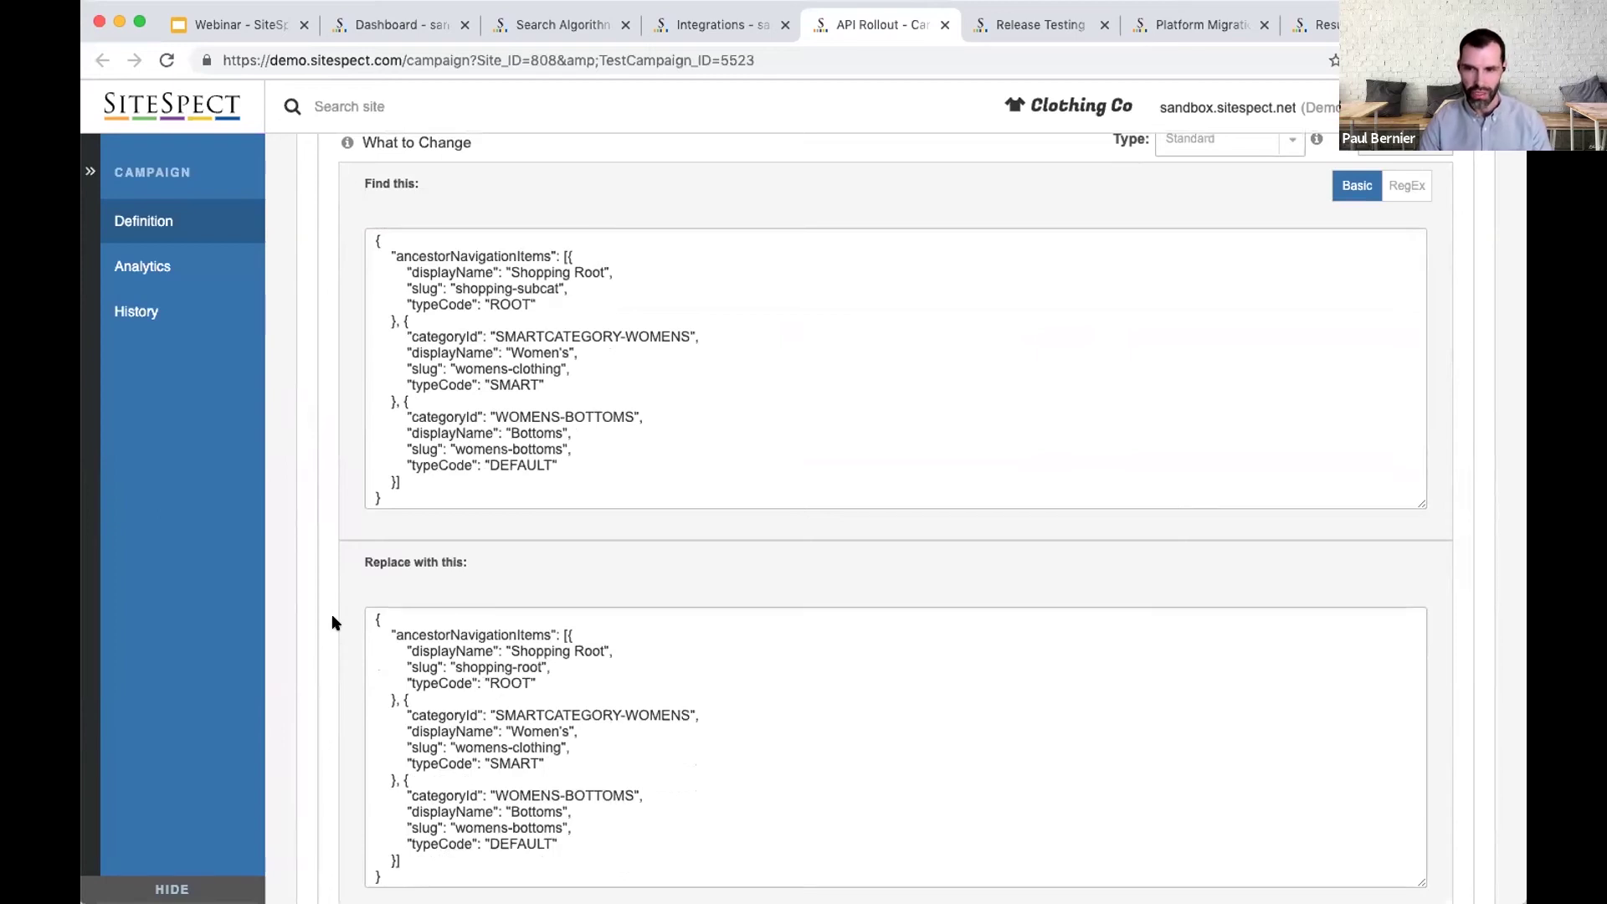
Step: Compare the slug line in the Bug Fix variation's find text with the one in its replacement text
drag(395, 485, 376, 226)
click(371, 222)
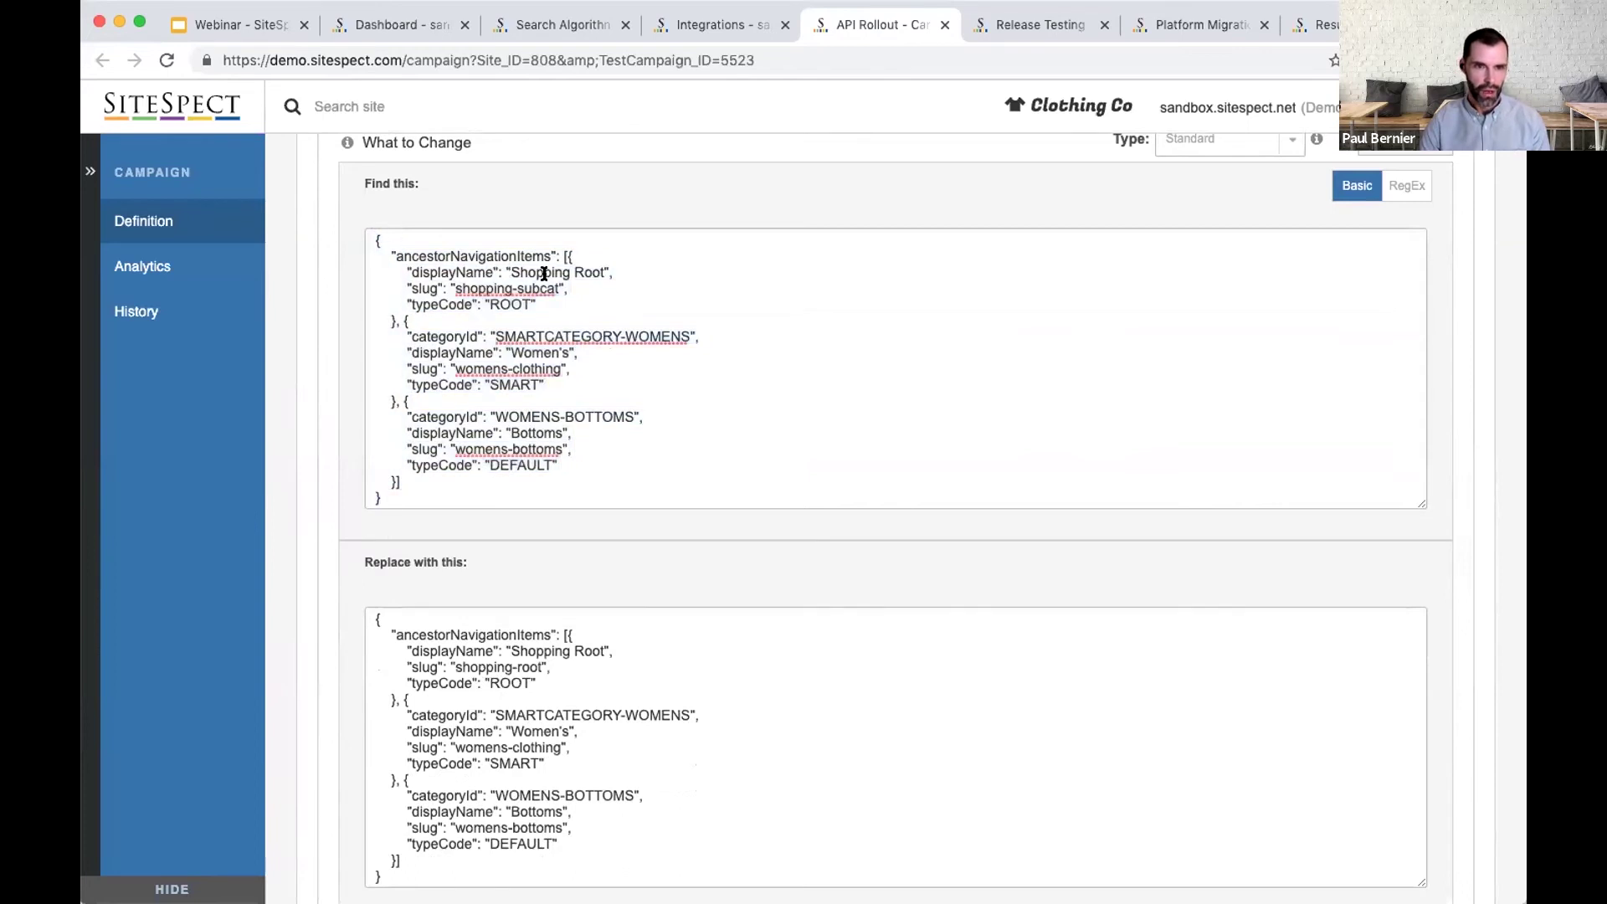
drag(571, 288, 401, 288)
drag(551, 667, 405, 667)
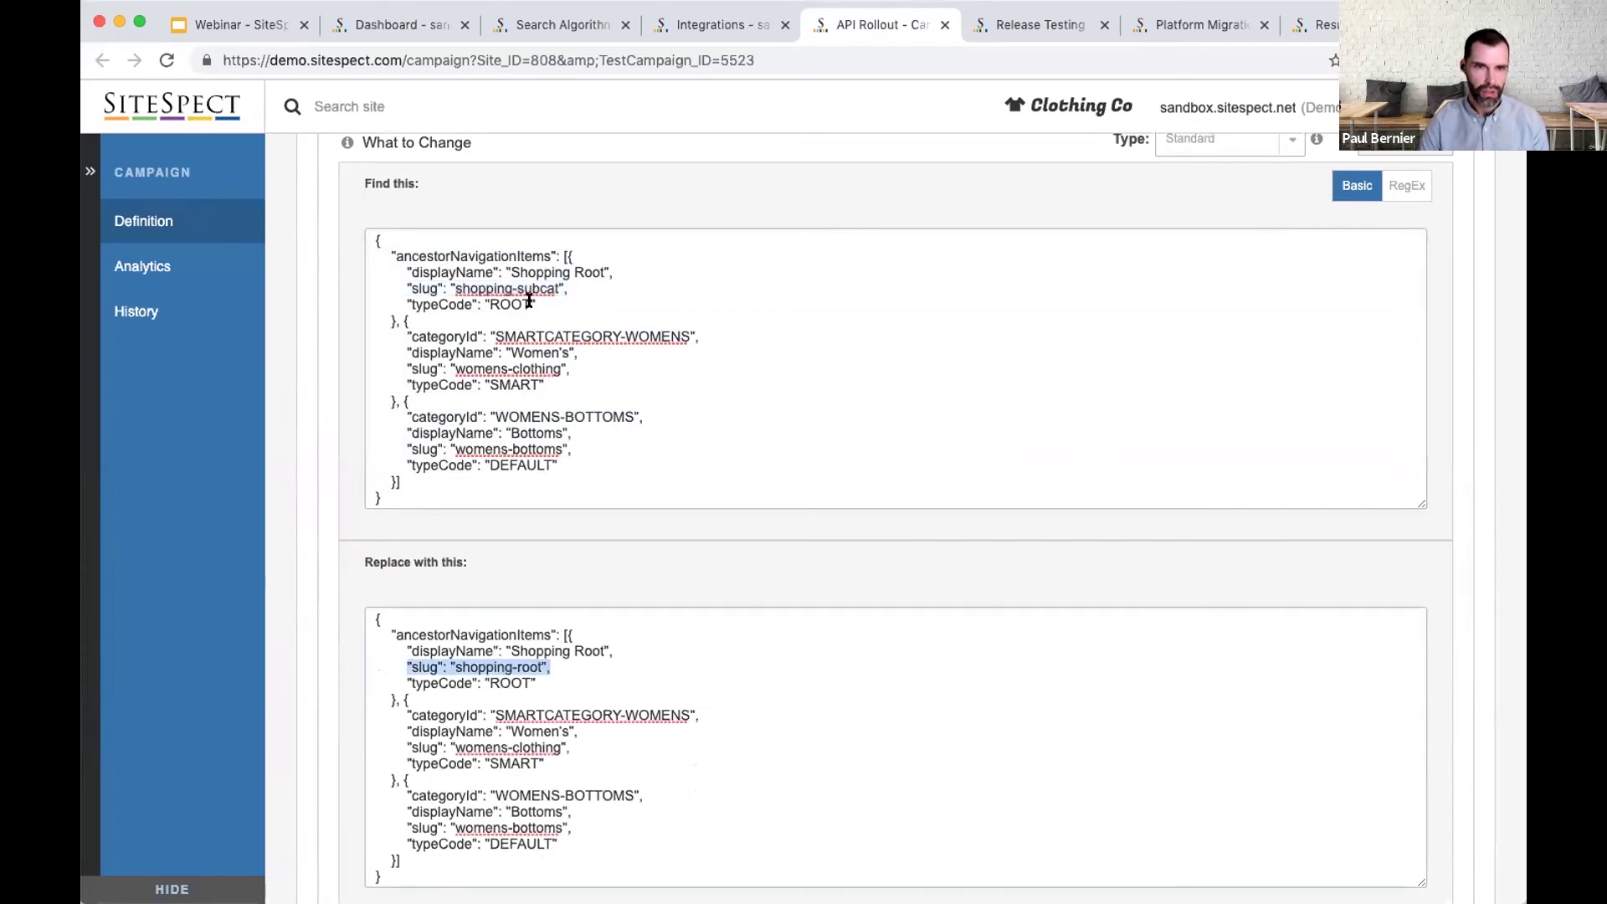
click(496, 683)
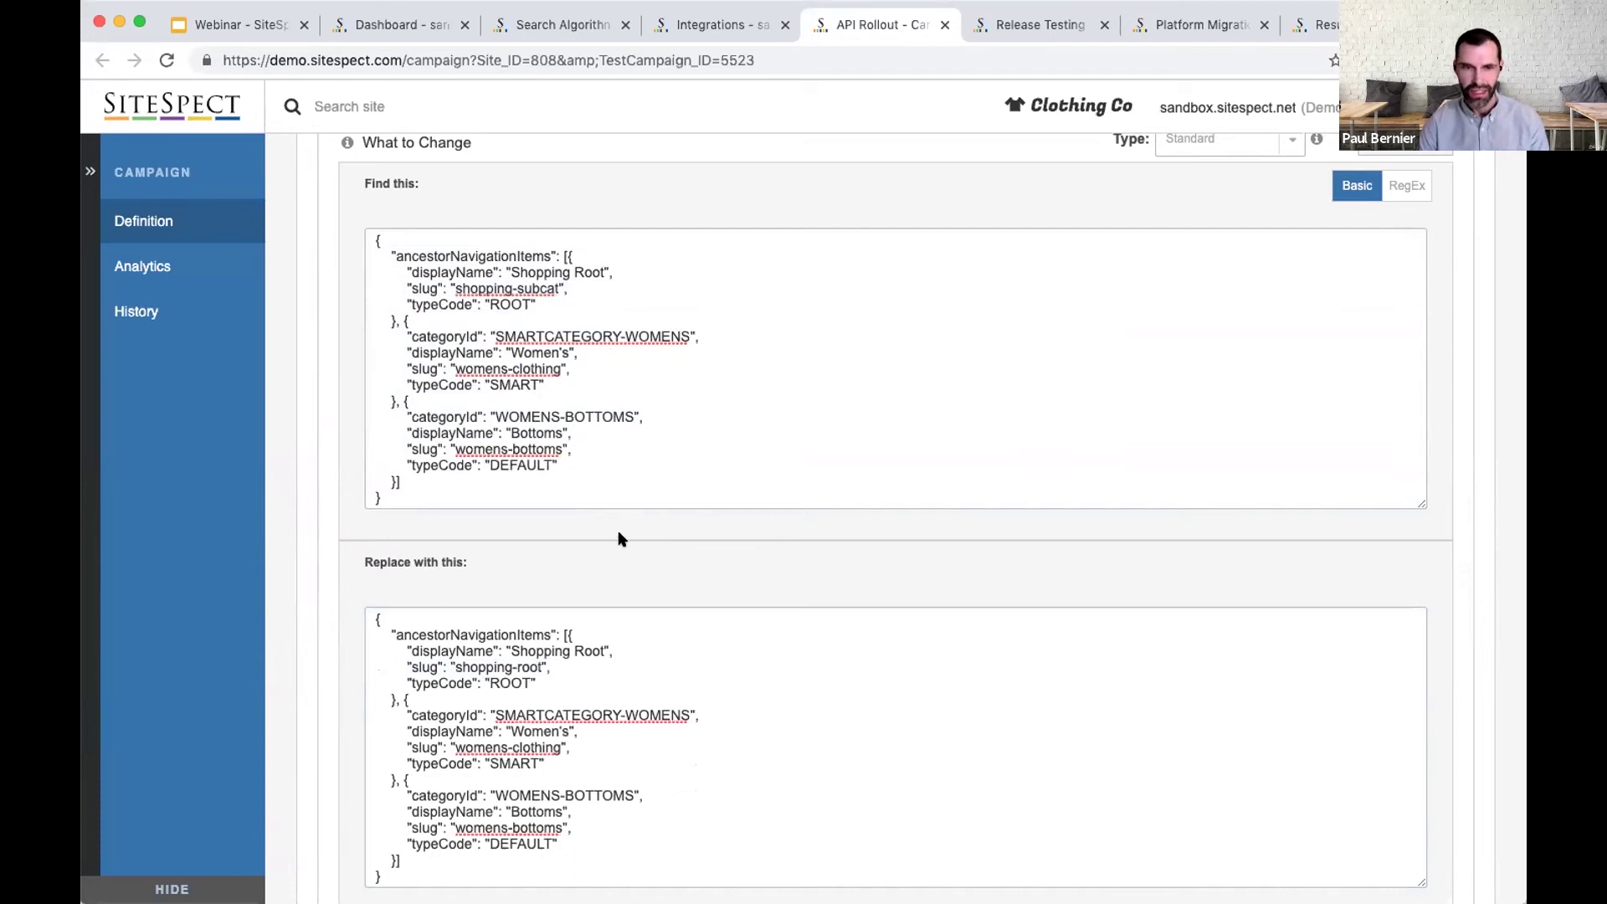
scroll(333, 621, down, 1)
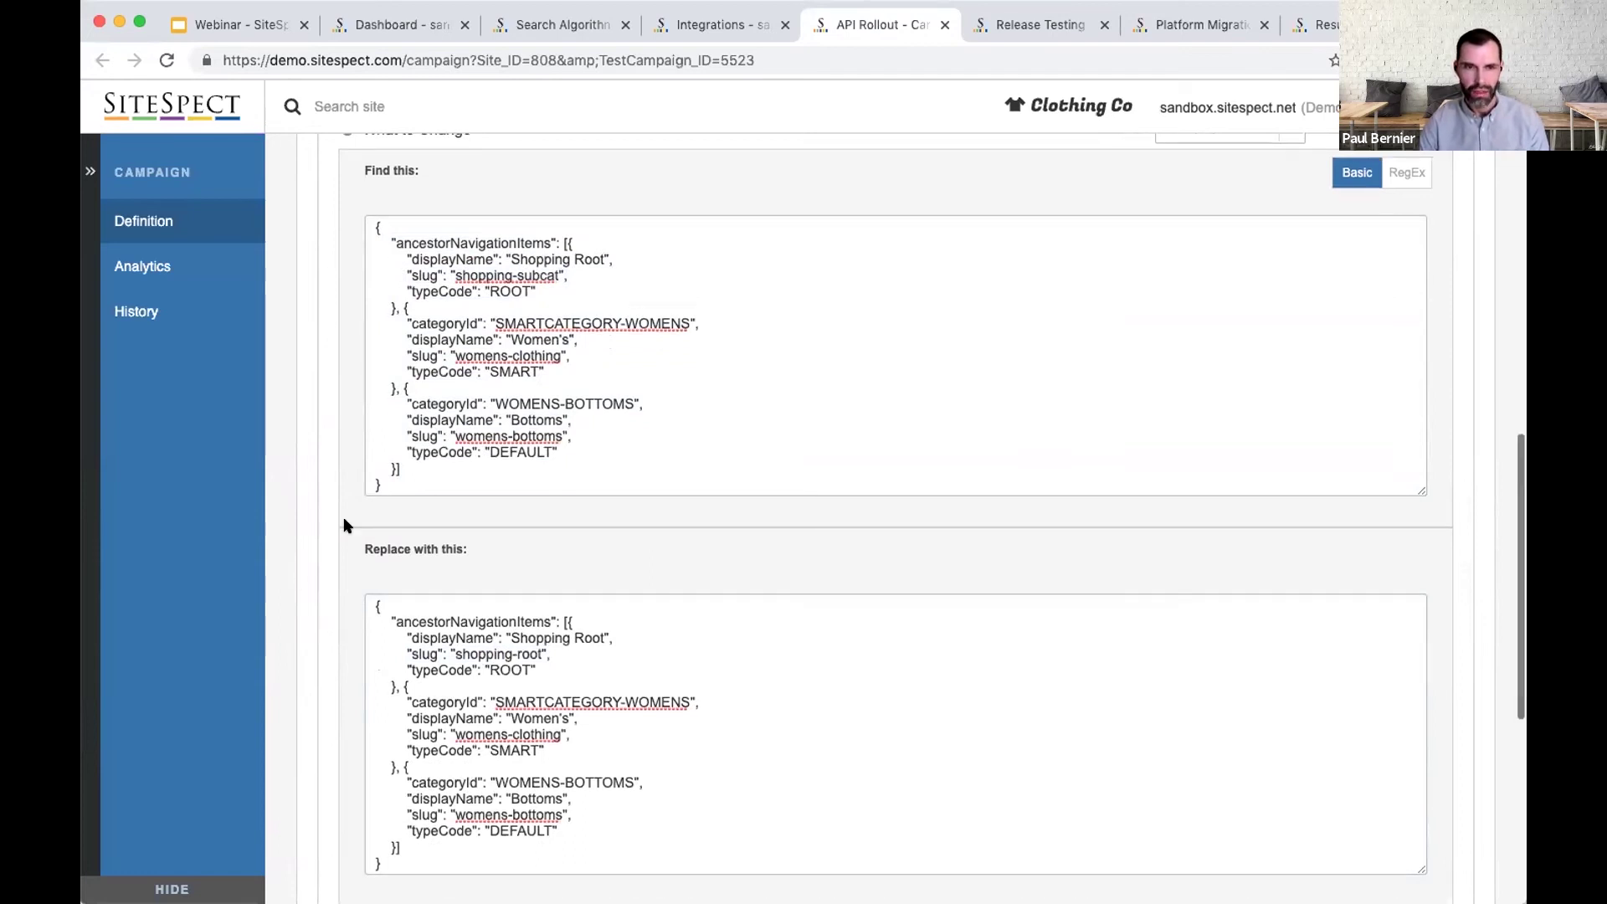
scroll(343, 516, up, 3)
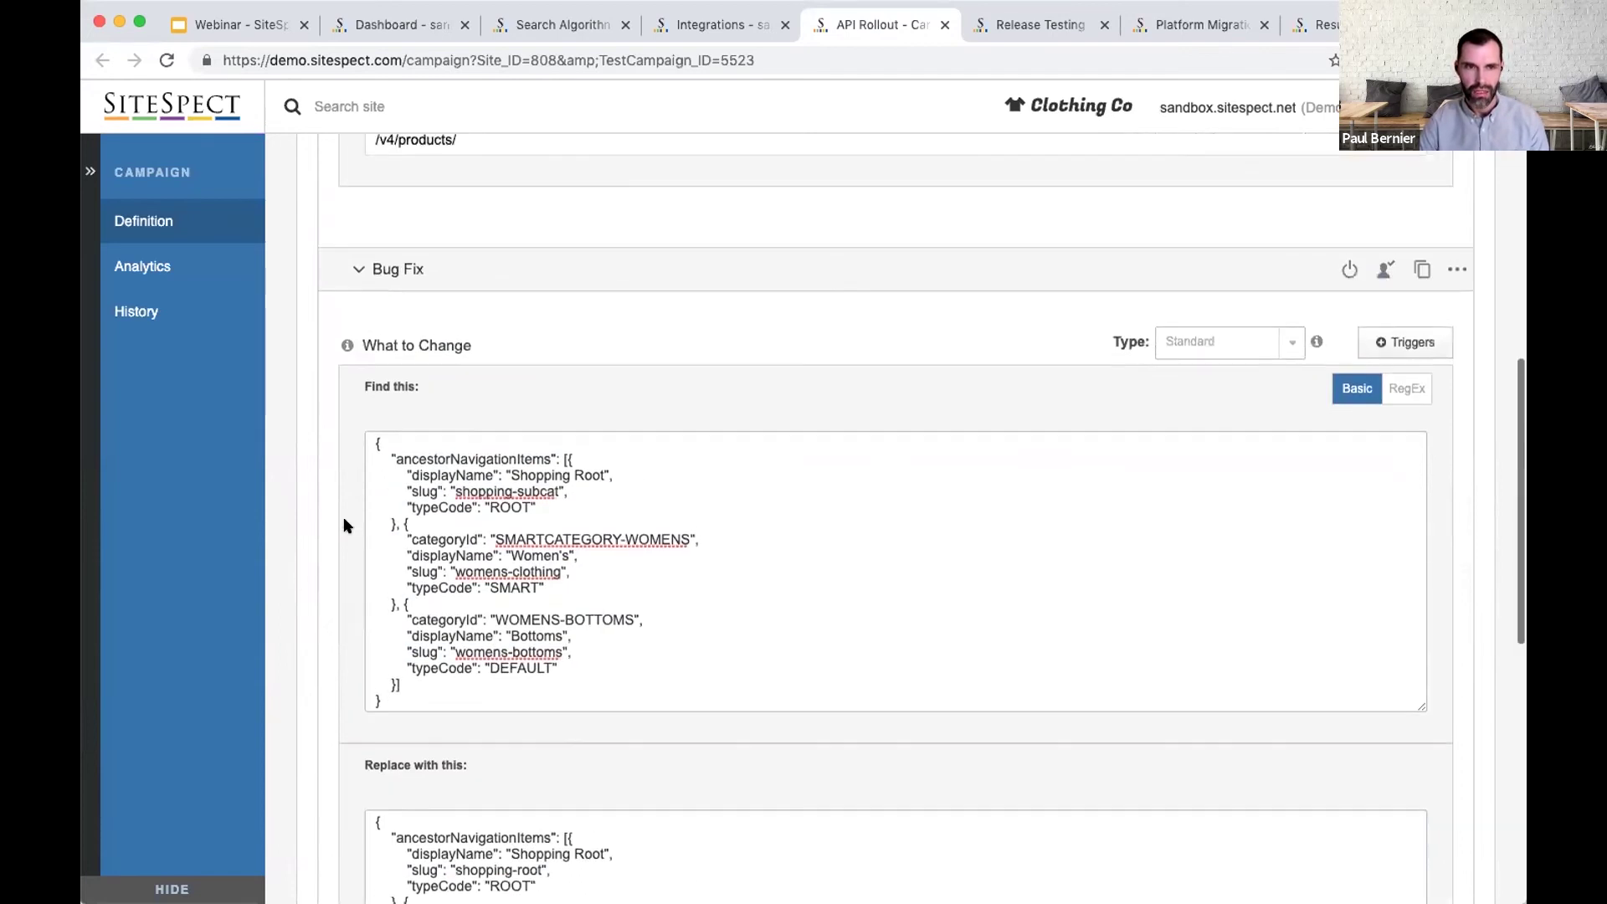
Step: Collapse the Bug Fix and New version variations and the API V4 + Quick Fix group
click(439, 272)
scroll(449, 318, up, 2)
scroll(448, 319, up, 2)
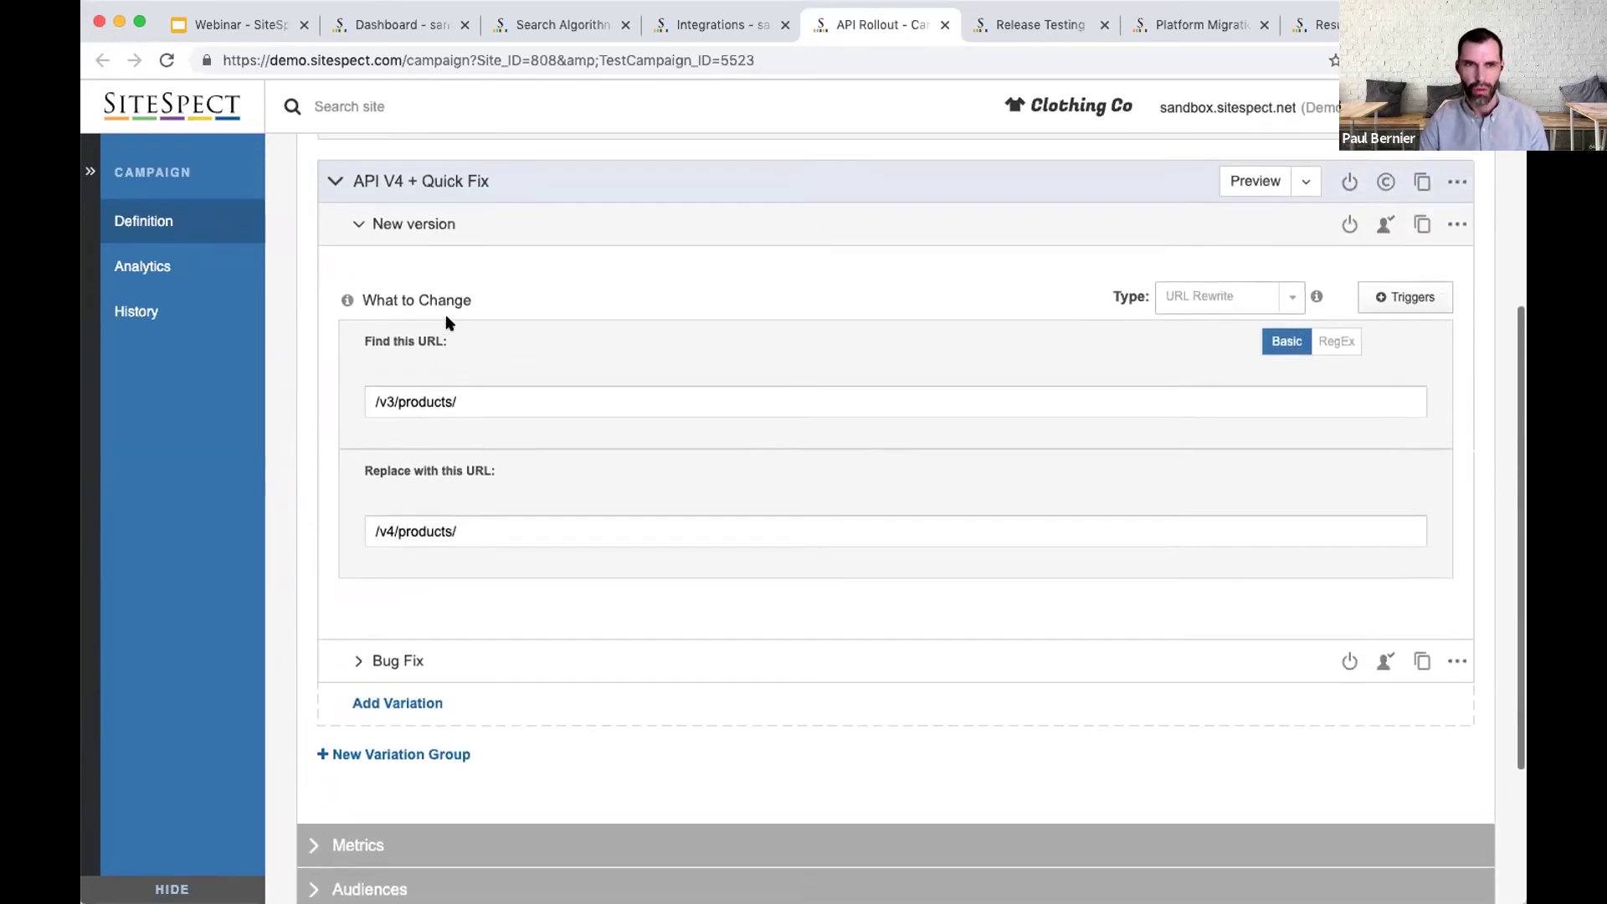
click(487, 238)
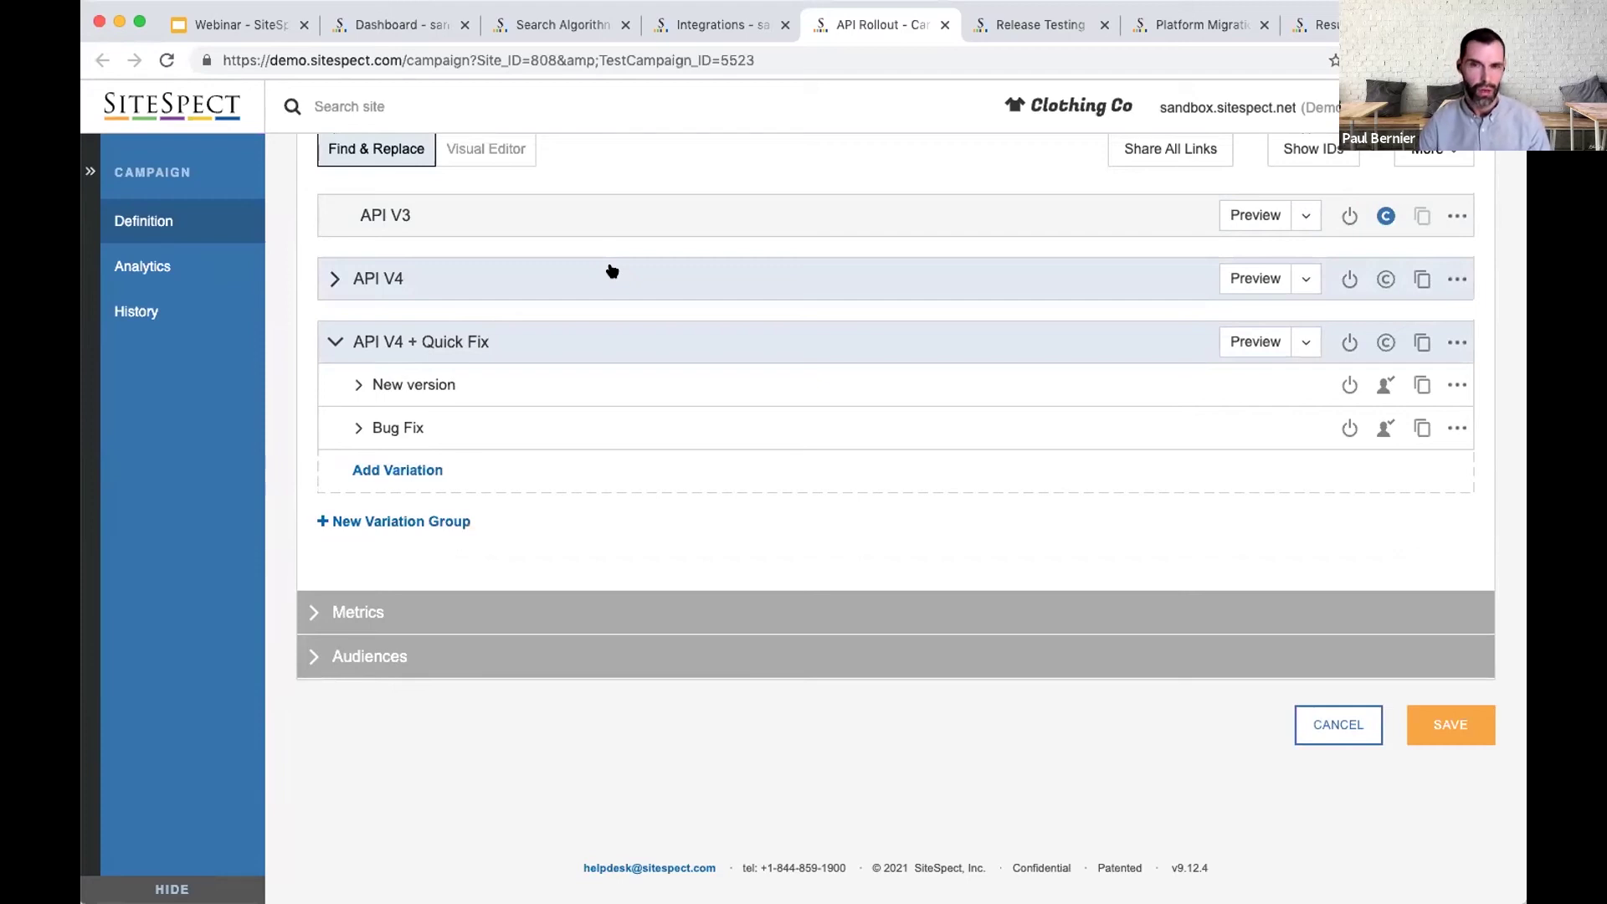
click(693, 341)
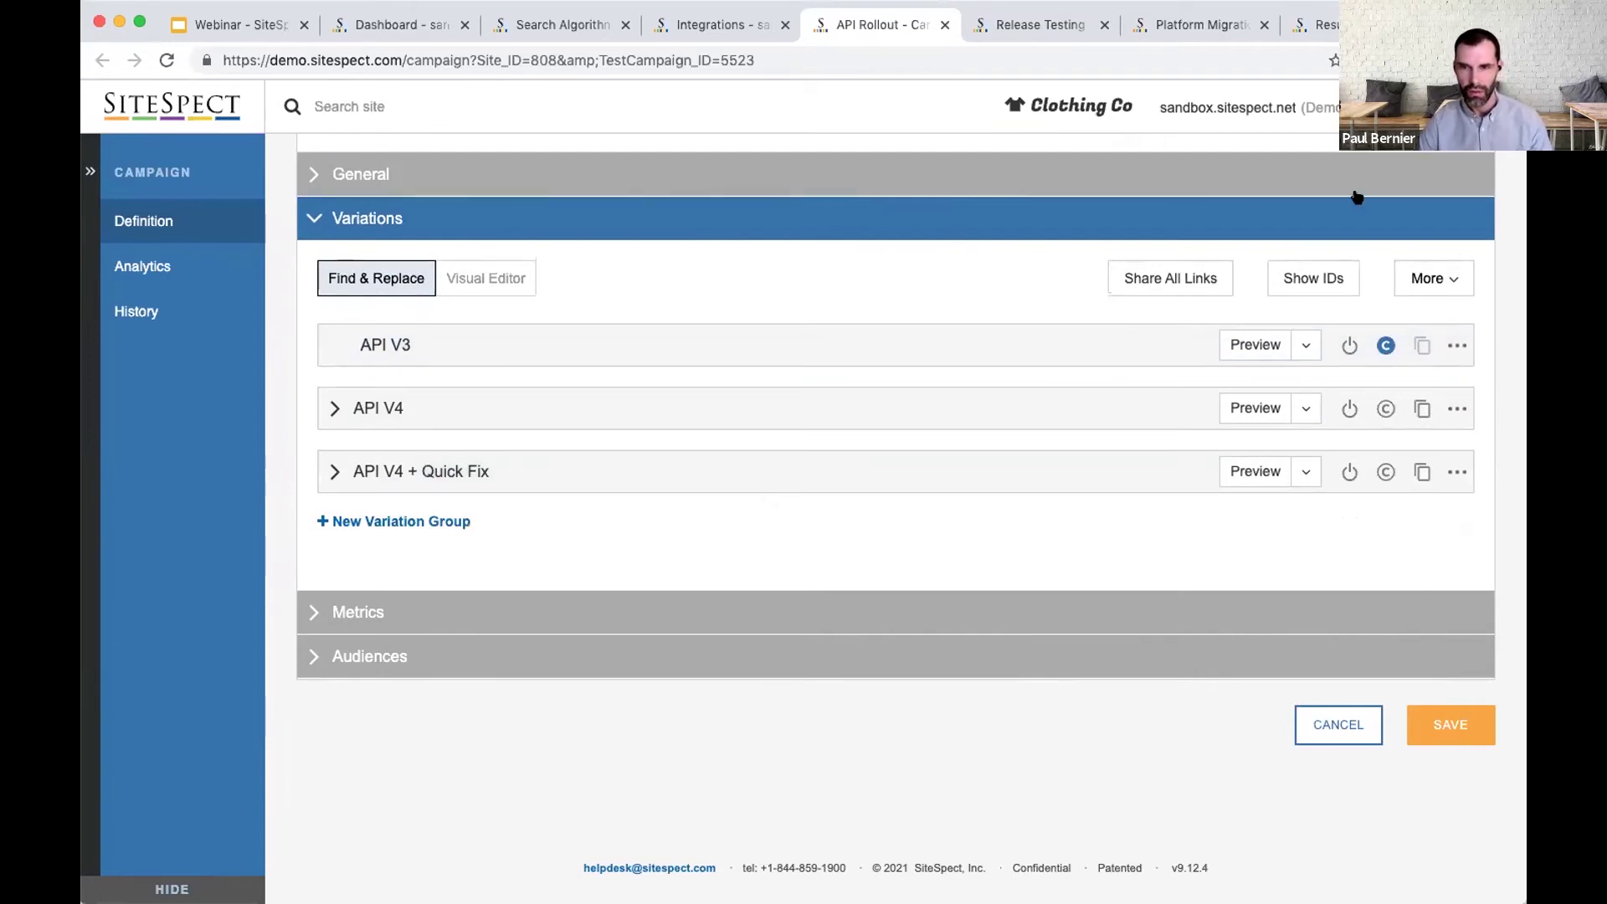
Step: View the Split Traffic settings of the API Rollout variation groups and close them
click(1457, 281)
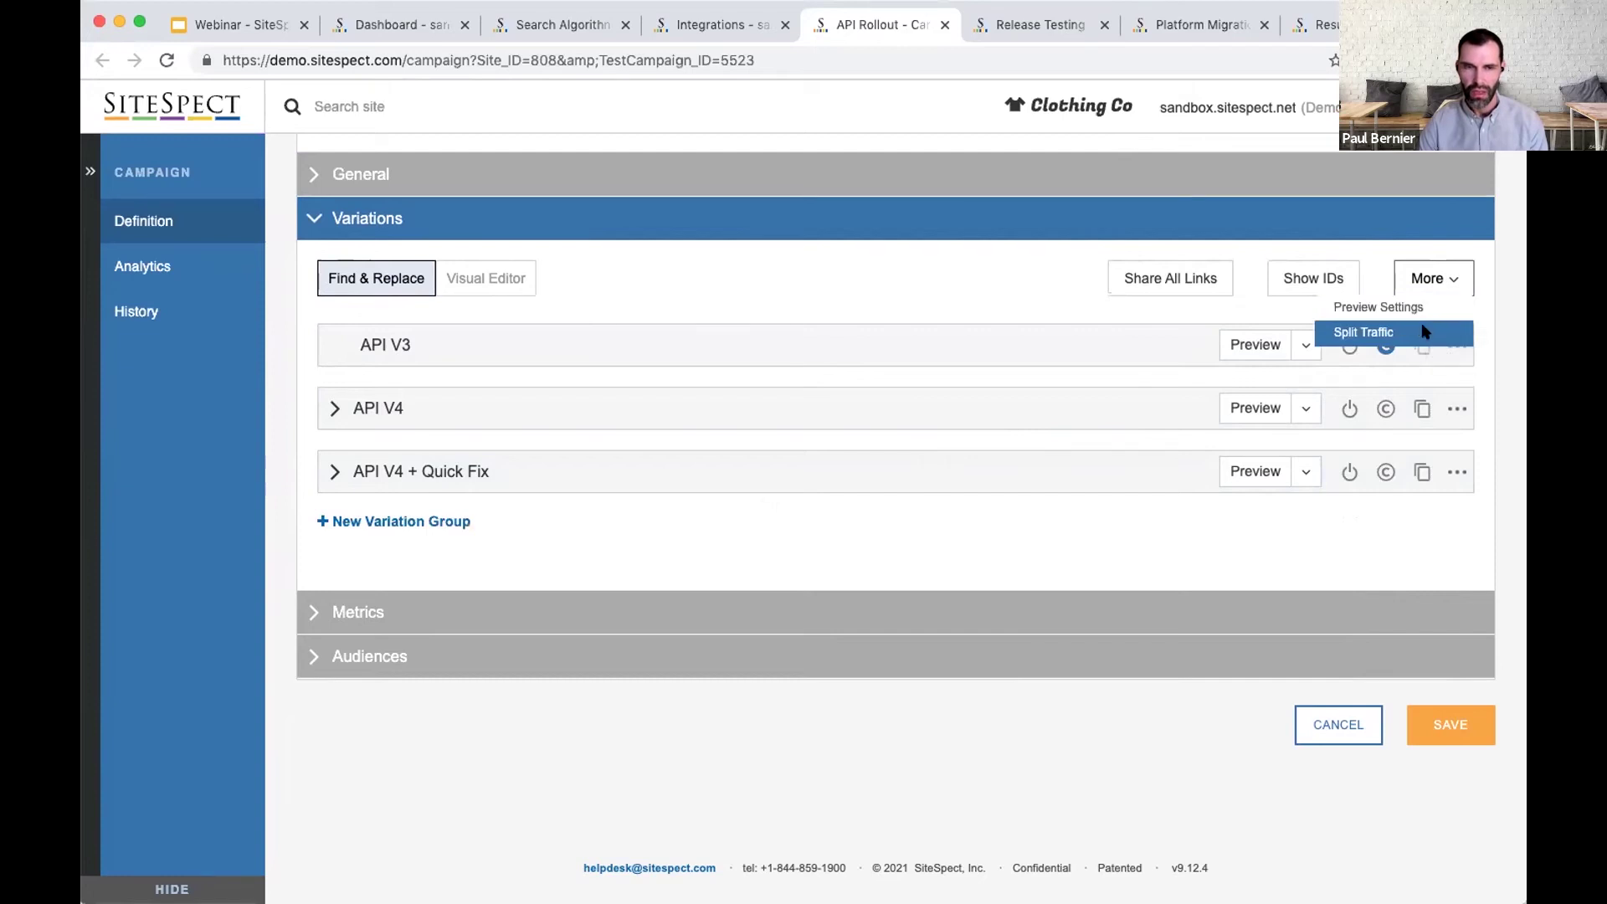
click(1381, 332)
click(1051, 267)
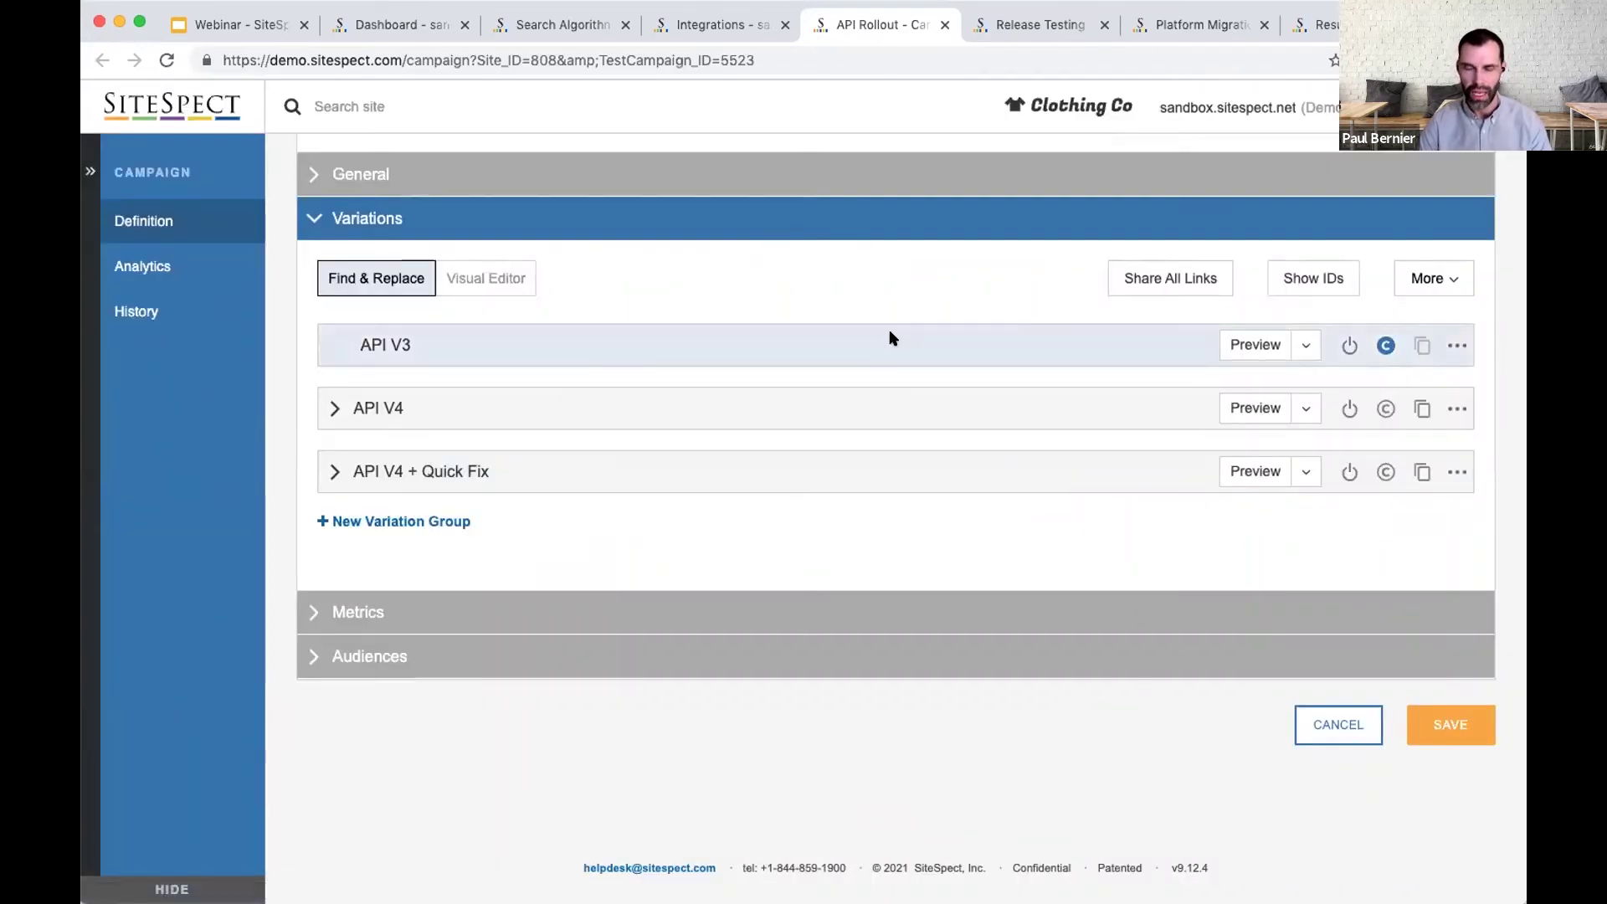
Step: Collapse the campaign's Variations section and switch to the webinar slides in Google Slides
click(799, 237)
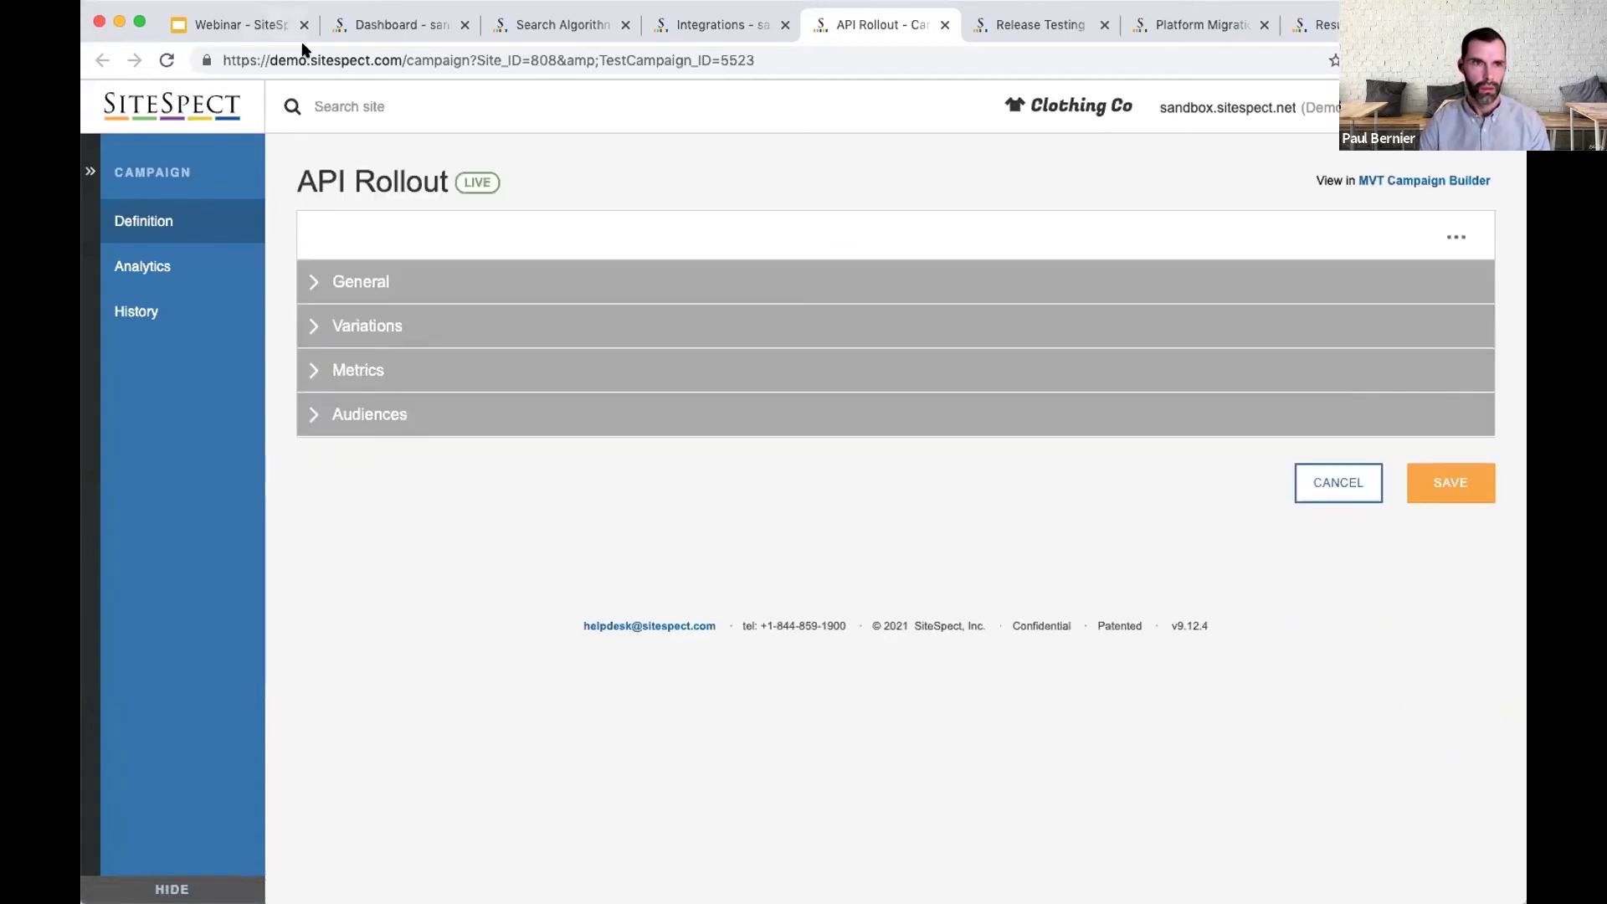
click(244, 19)
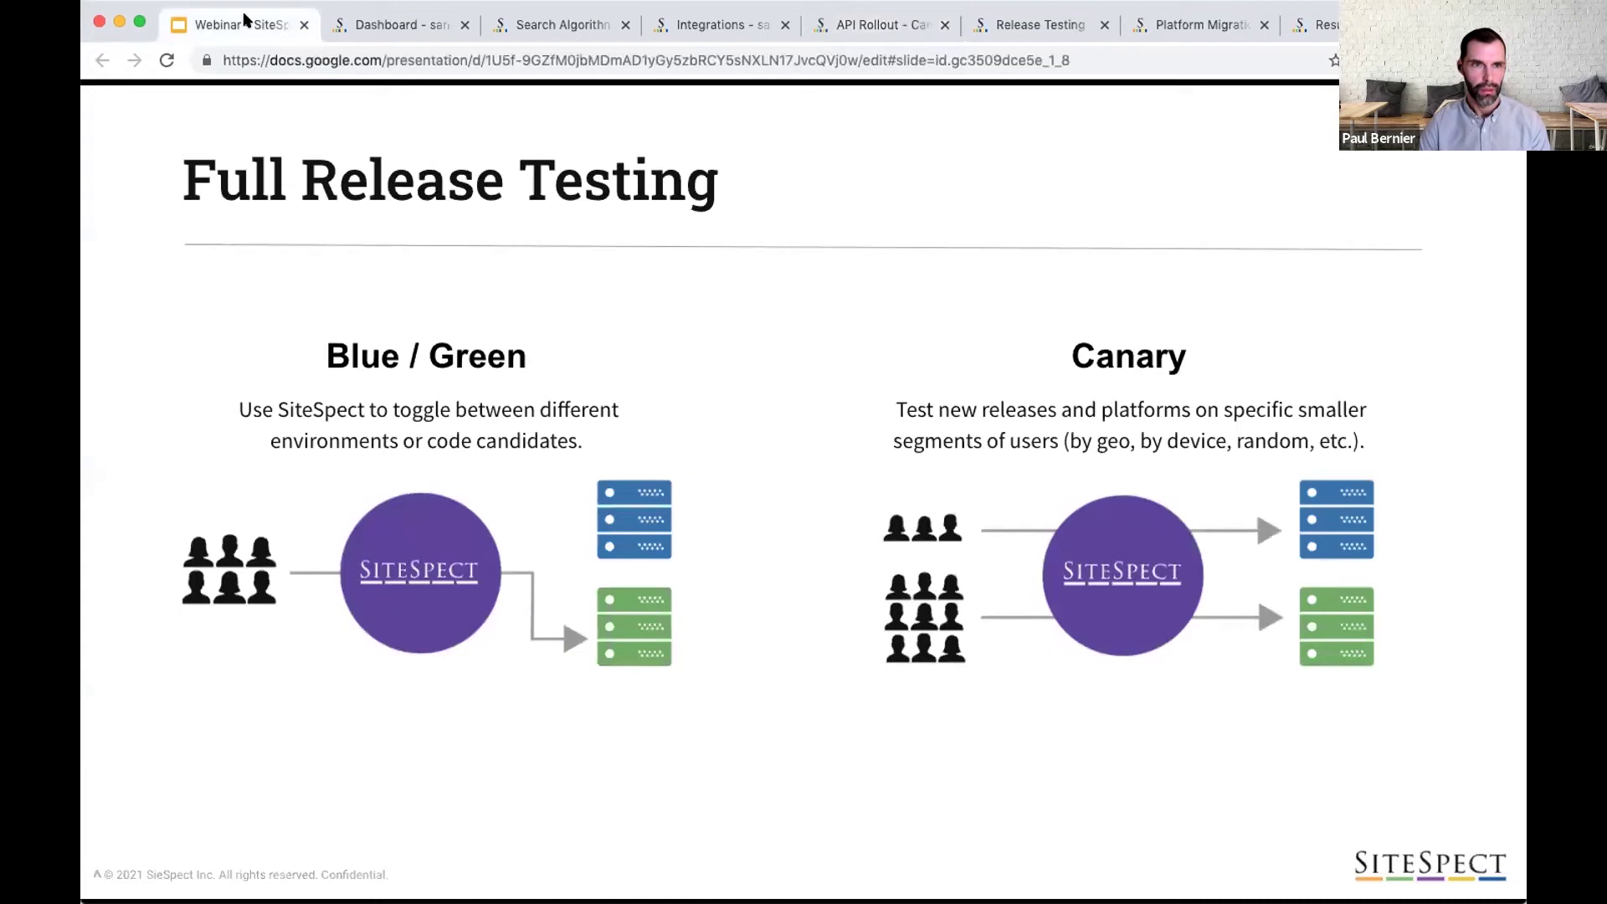
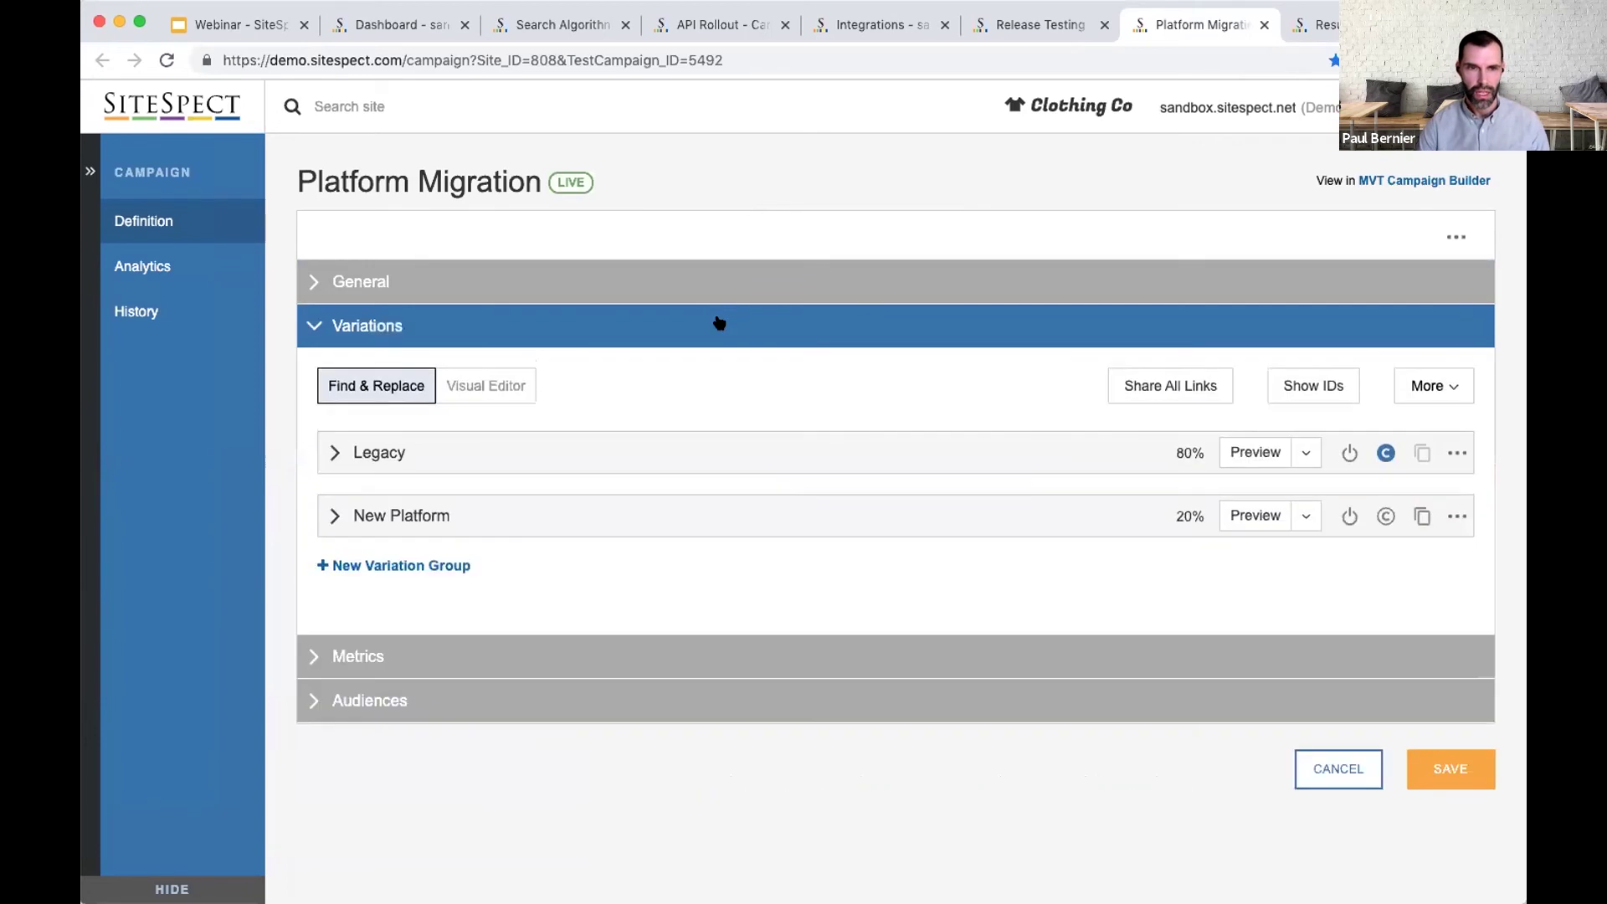
Step: Compare the variations listed in the Platform Migration campaign's New Platform and Legacy groups, and collapse both groups
click(567, 515)
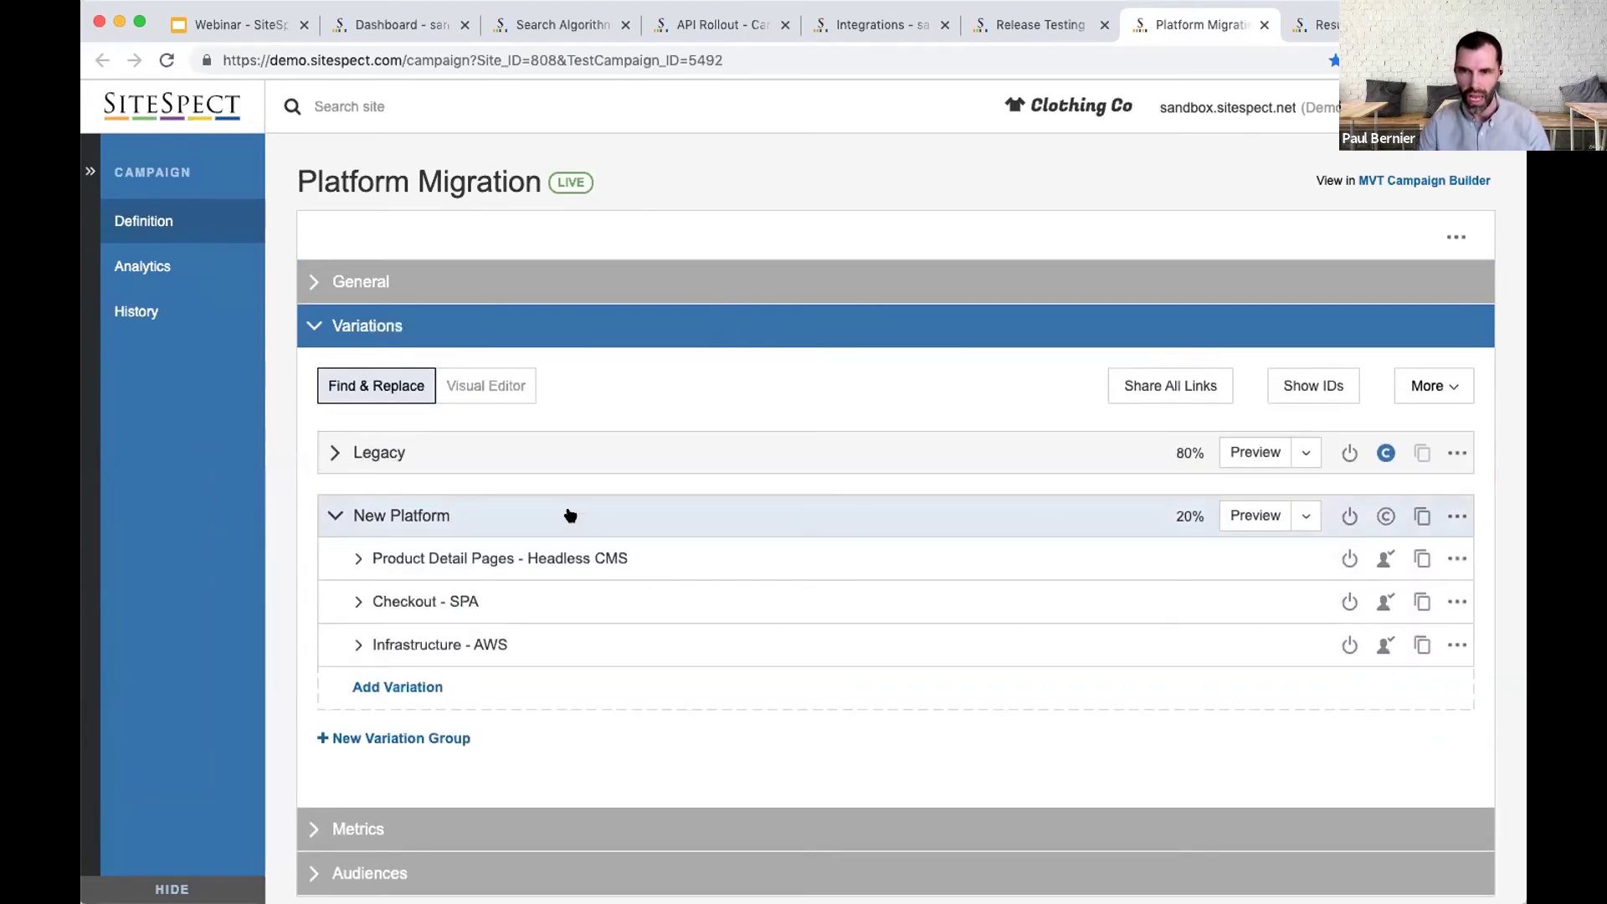
click(580, 453)
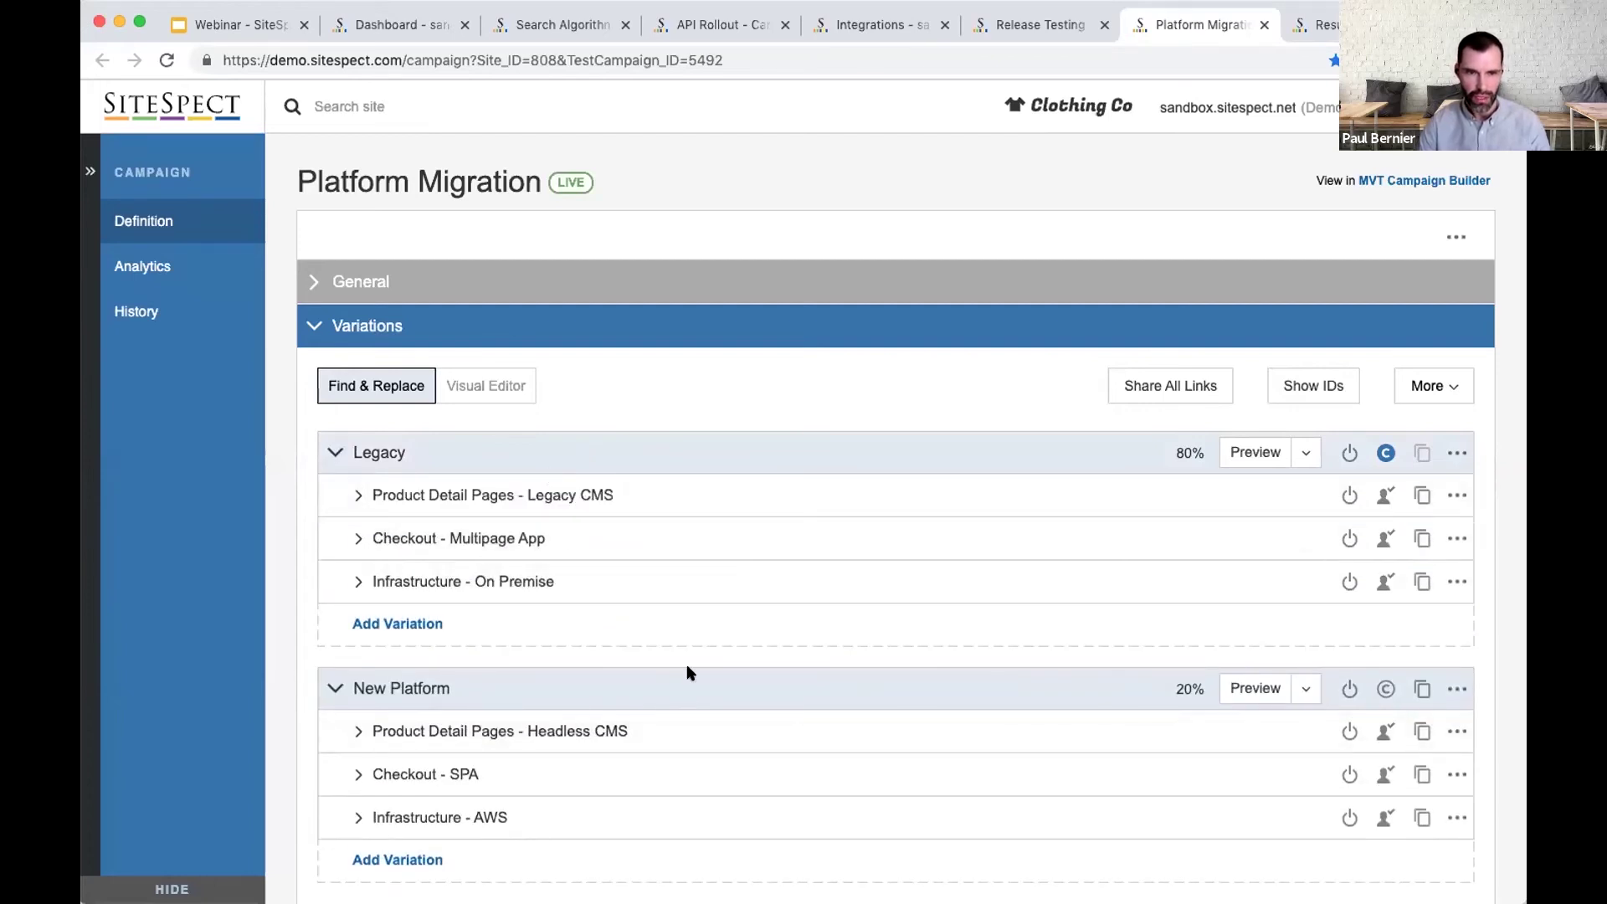
scroll(688, 673, down, 1)
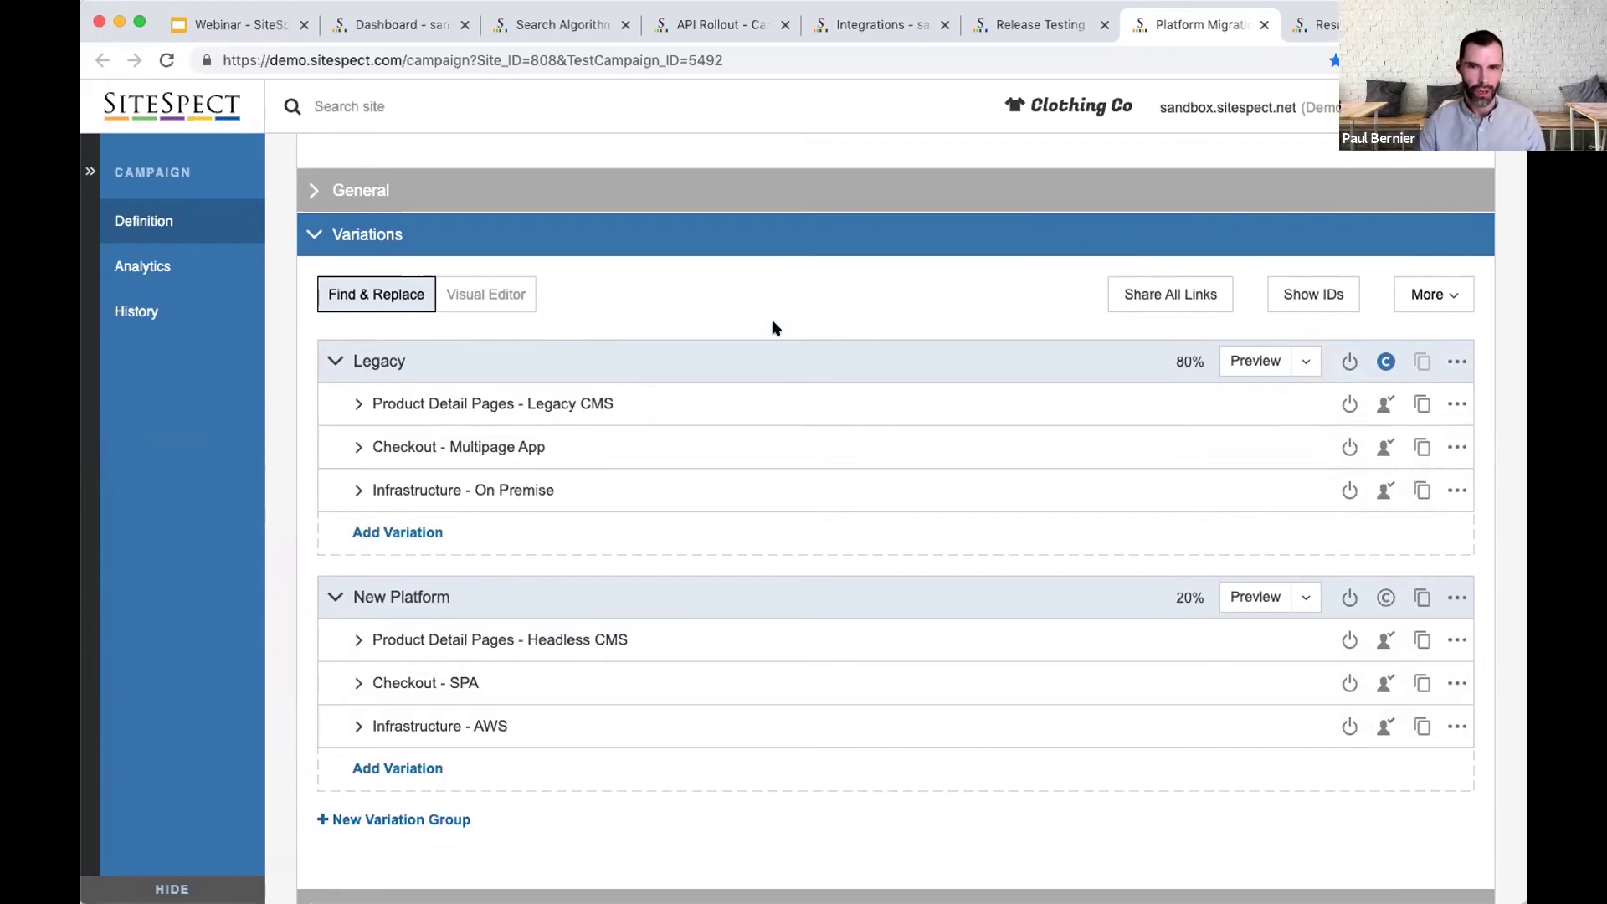
click(703, 355)
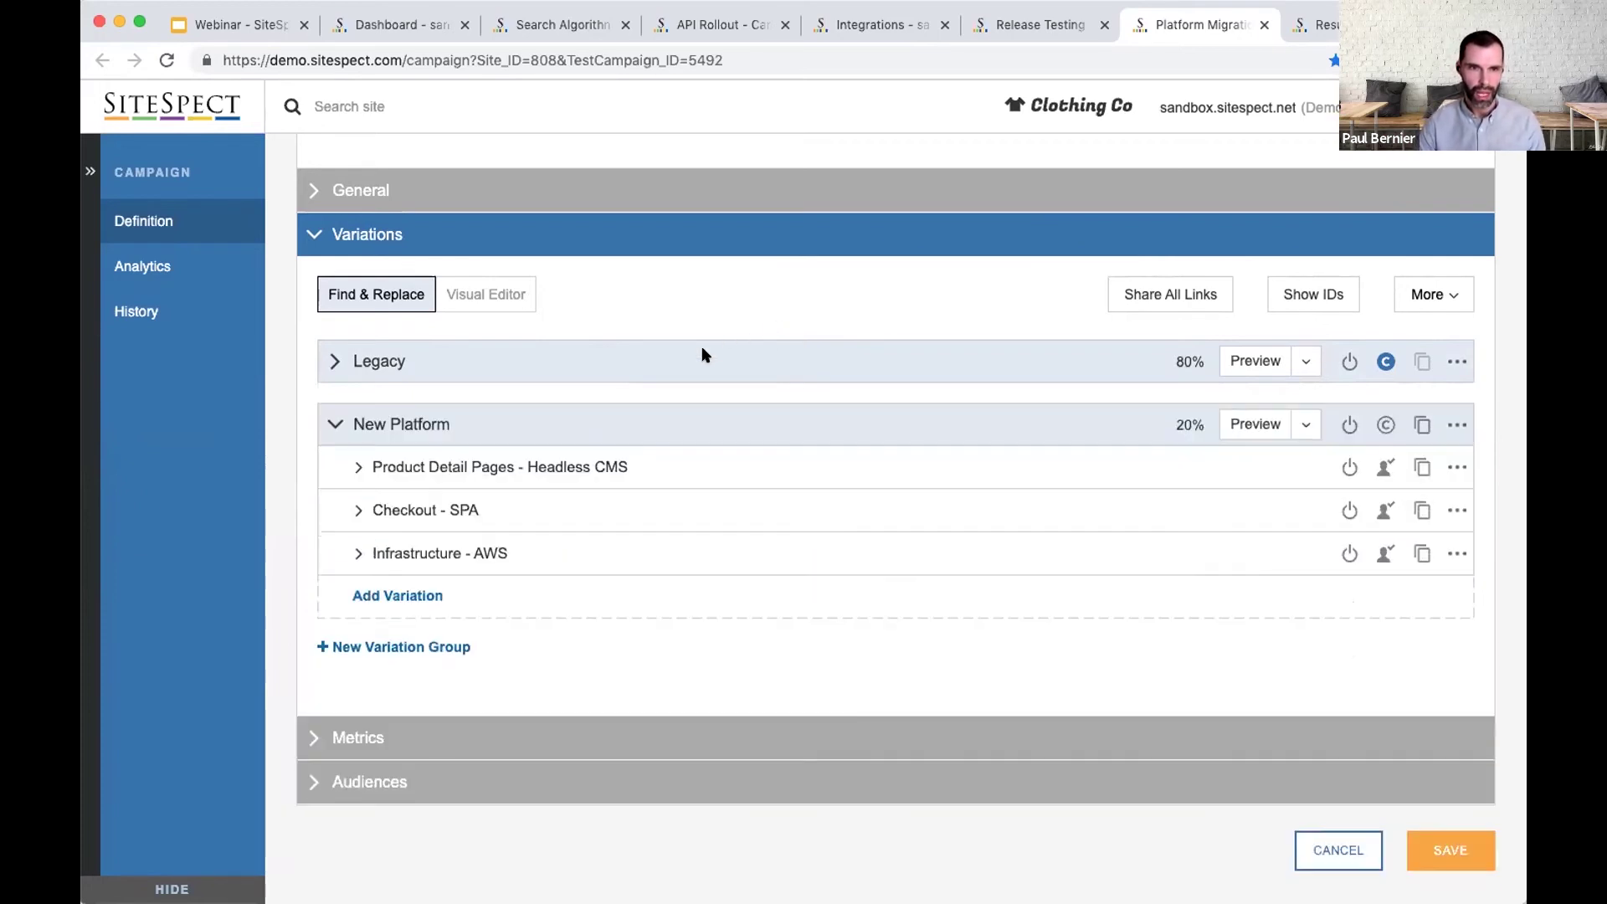
click(678, 425)
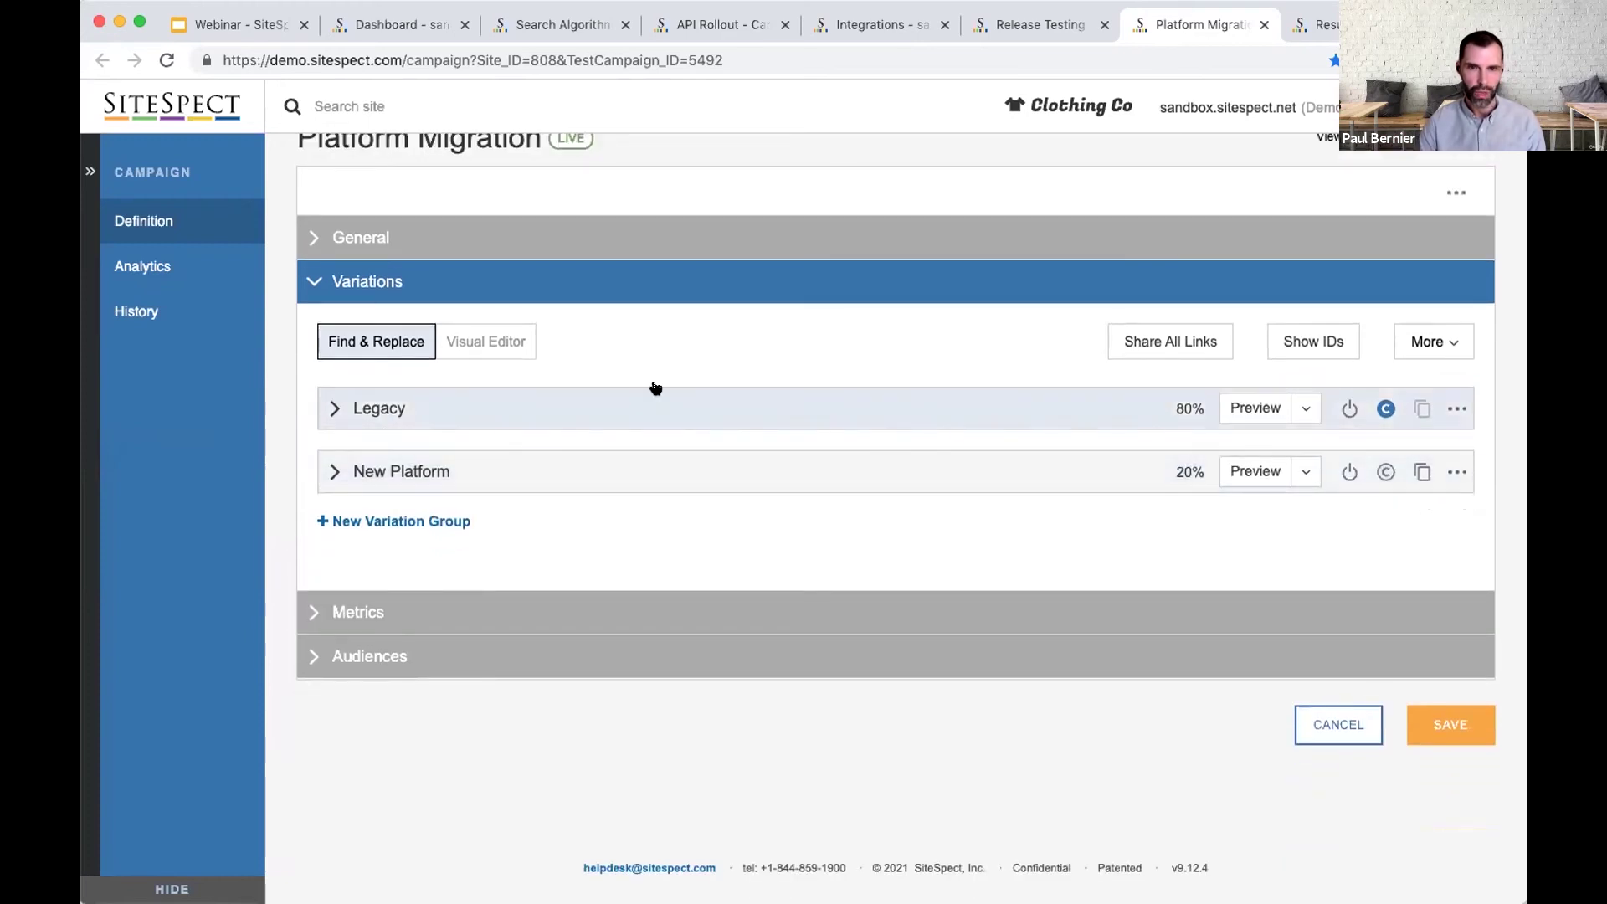
Step: Open the Legacy group's Product Detail Pages - Legacy CMS variation and examine its URL trigger path
click(655, 390)
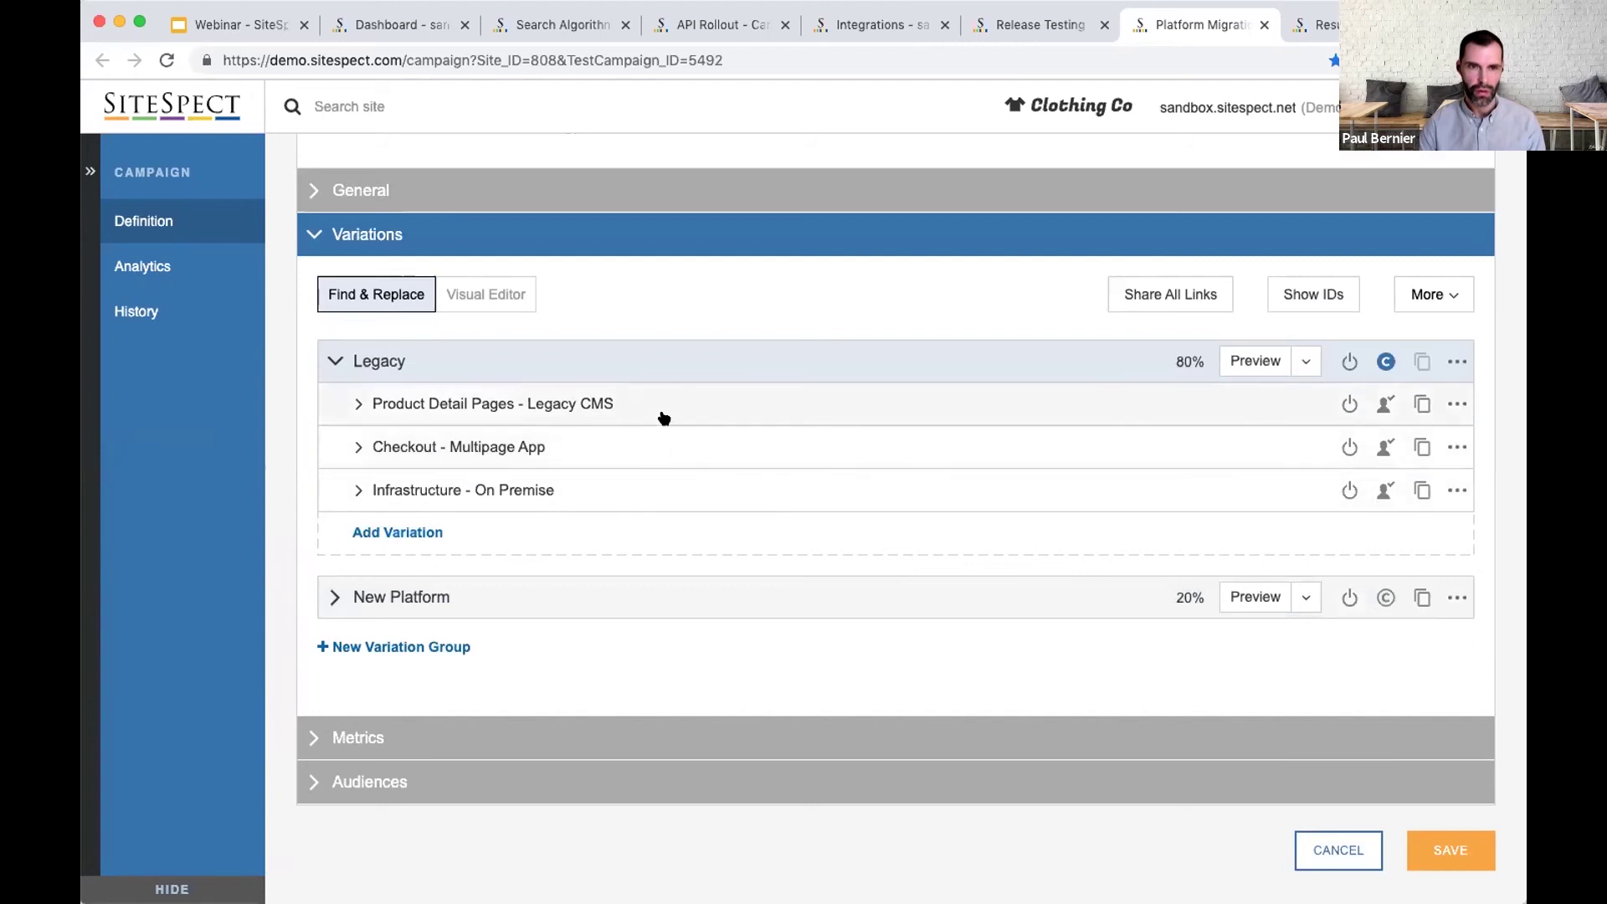
click(664, 418)
scroll(716, 504, down, 3)
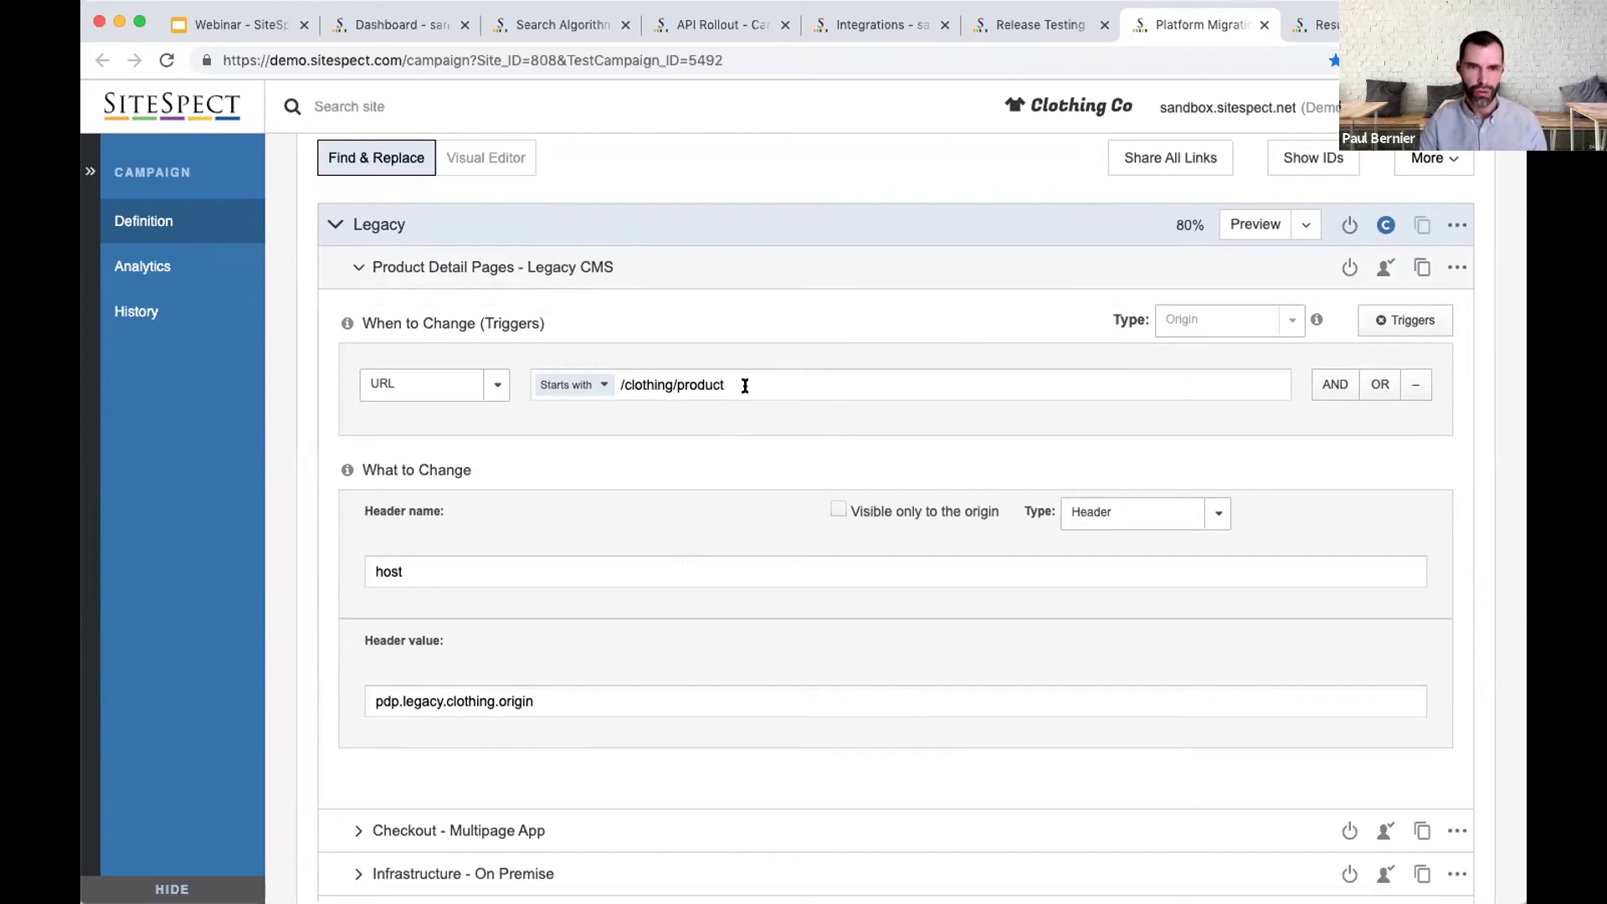
drag(743, 384, 593, 379)
click(623, 319)
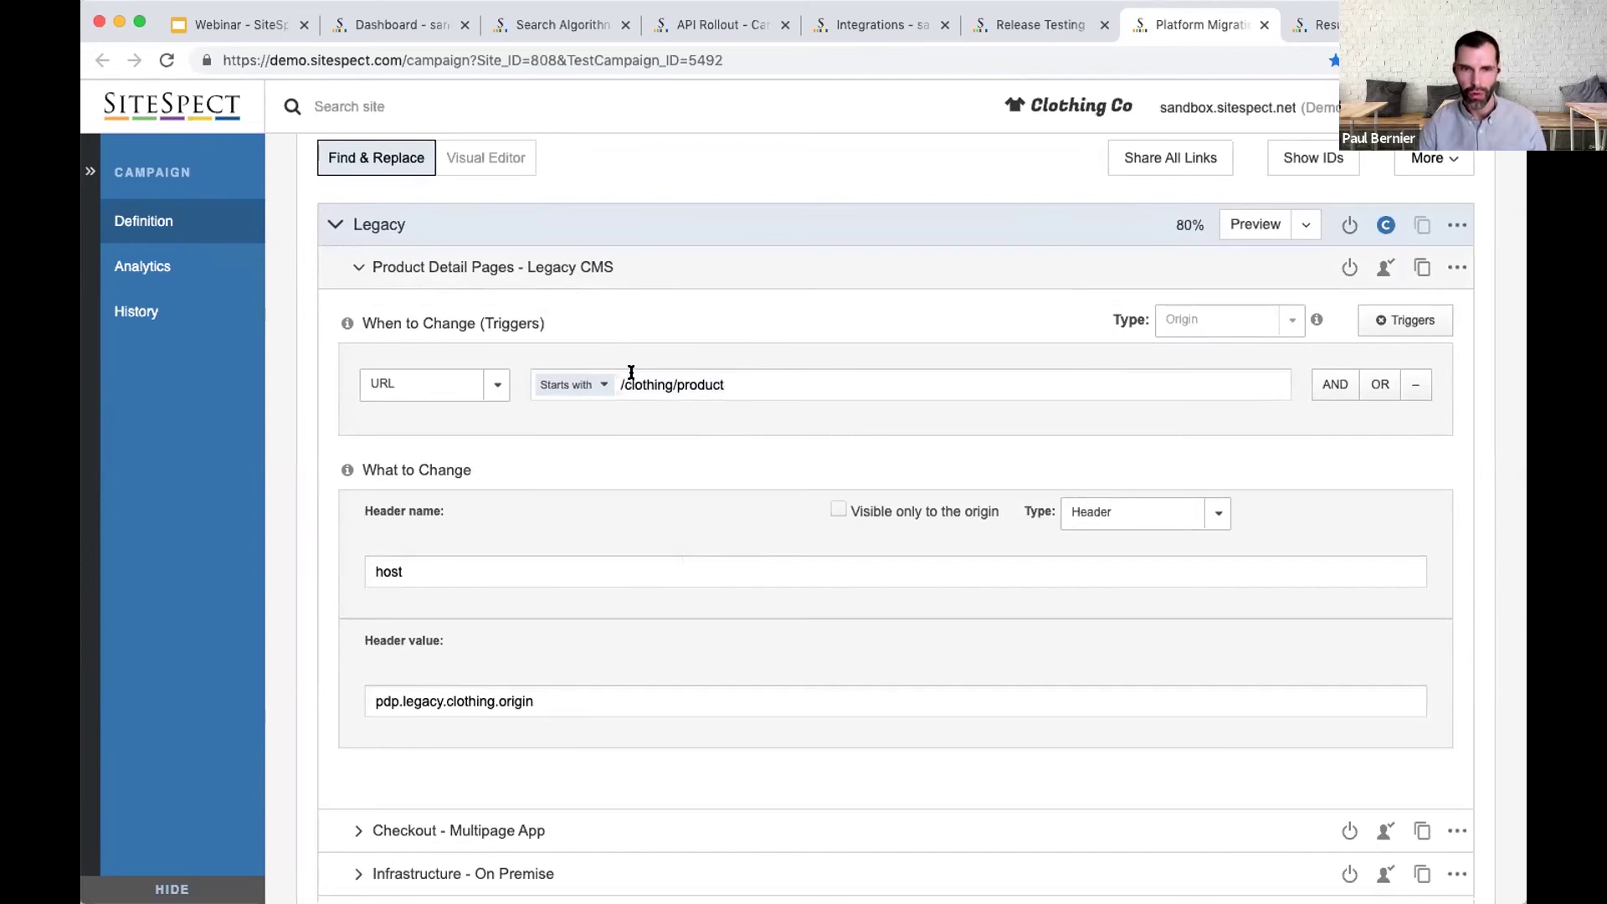
Step: View the available trigger types and the header change settings of the Legacy CMS variation, and collapse it
click(482, 382)
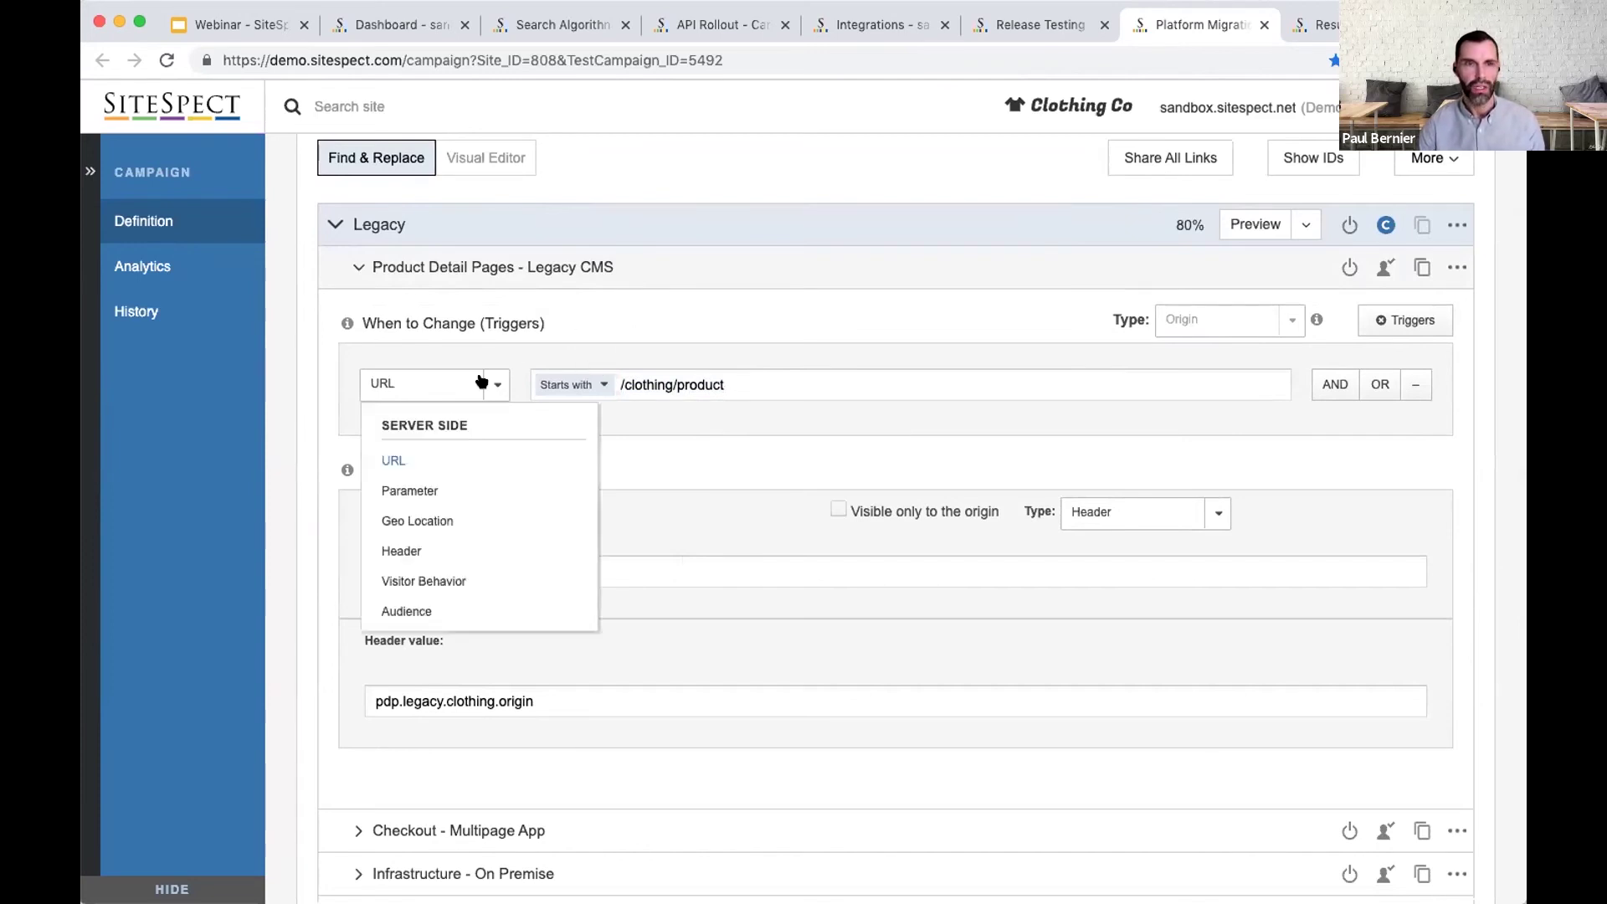
click(673, 493)
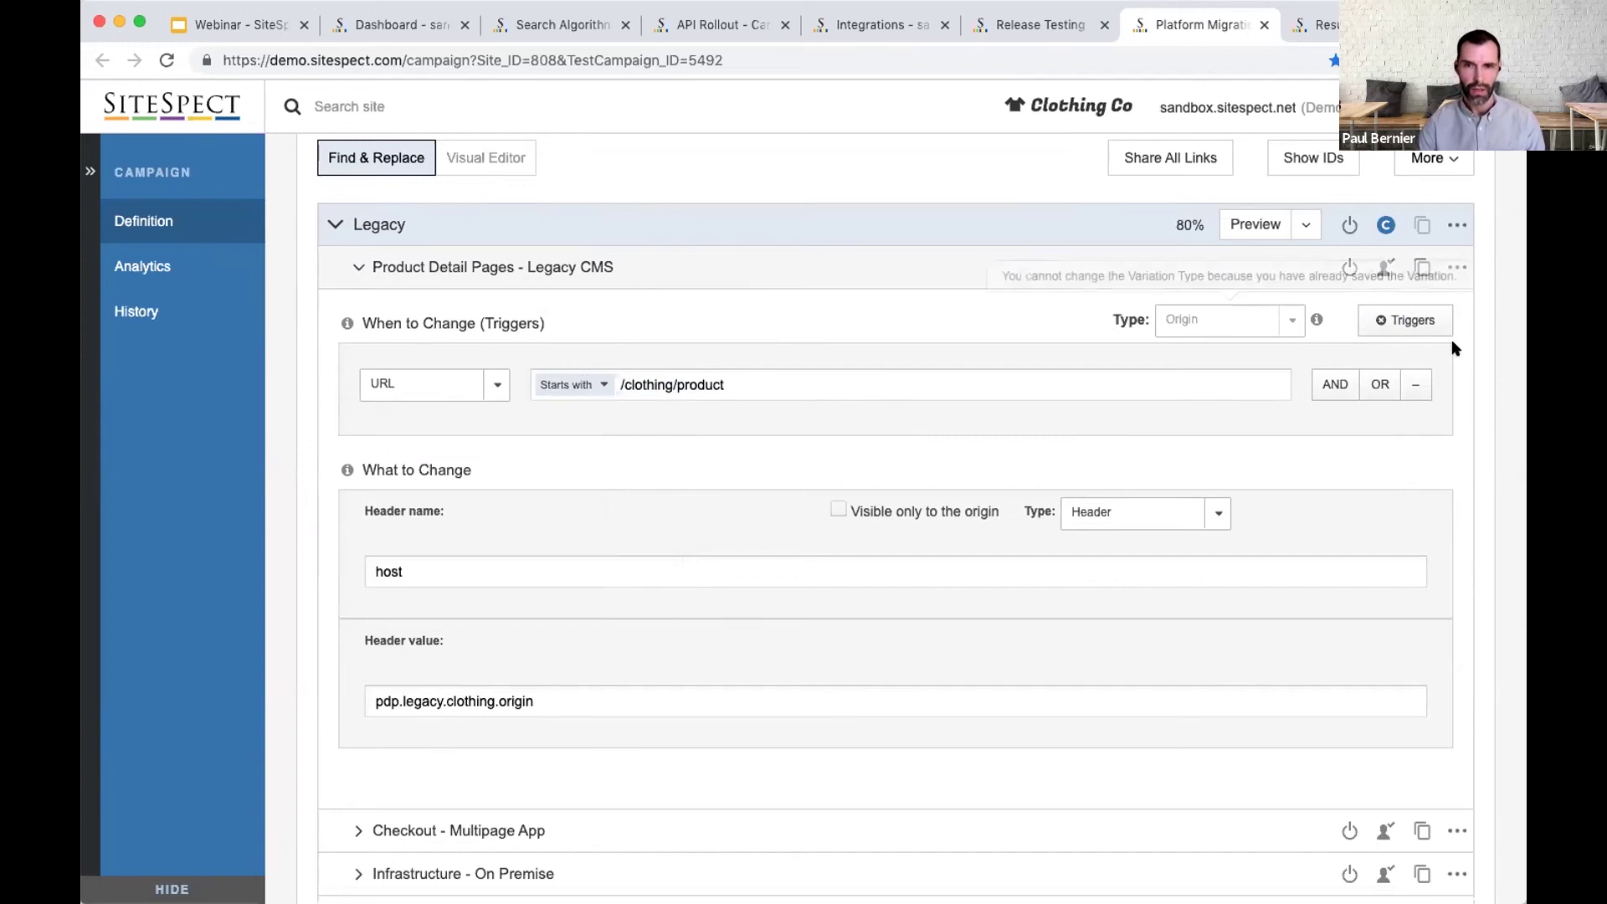
scroll(809, 379, down, 2)
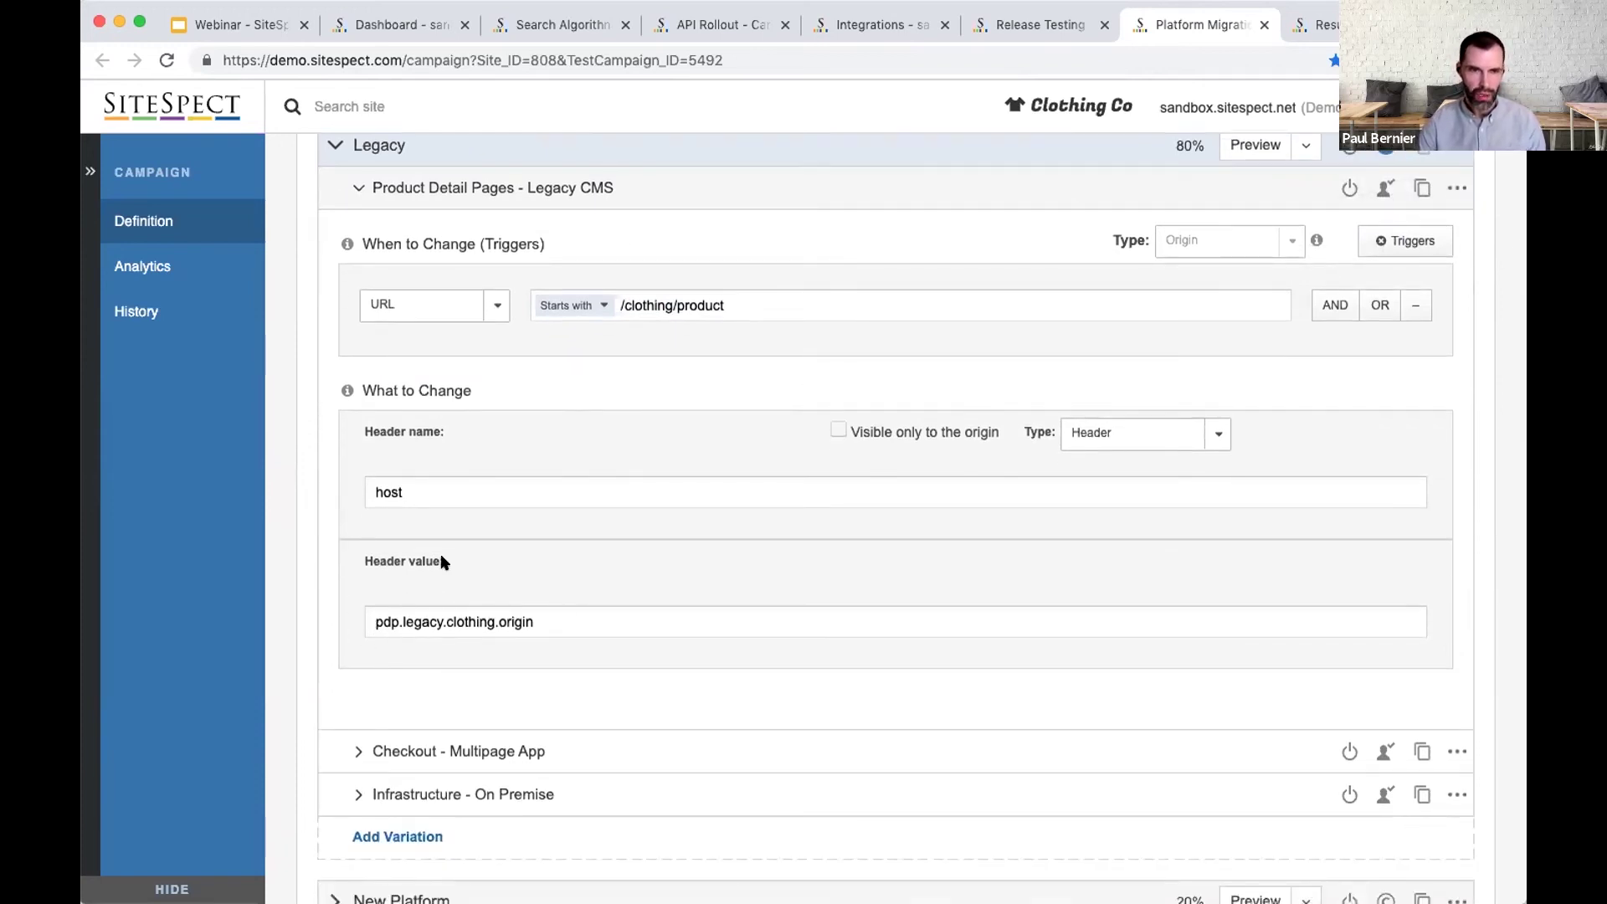
click(745, 196)
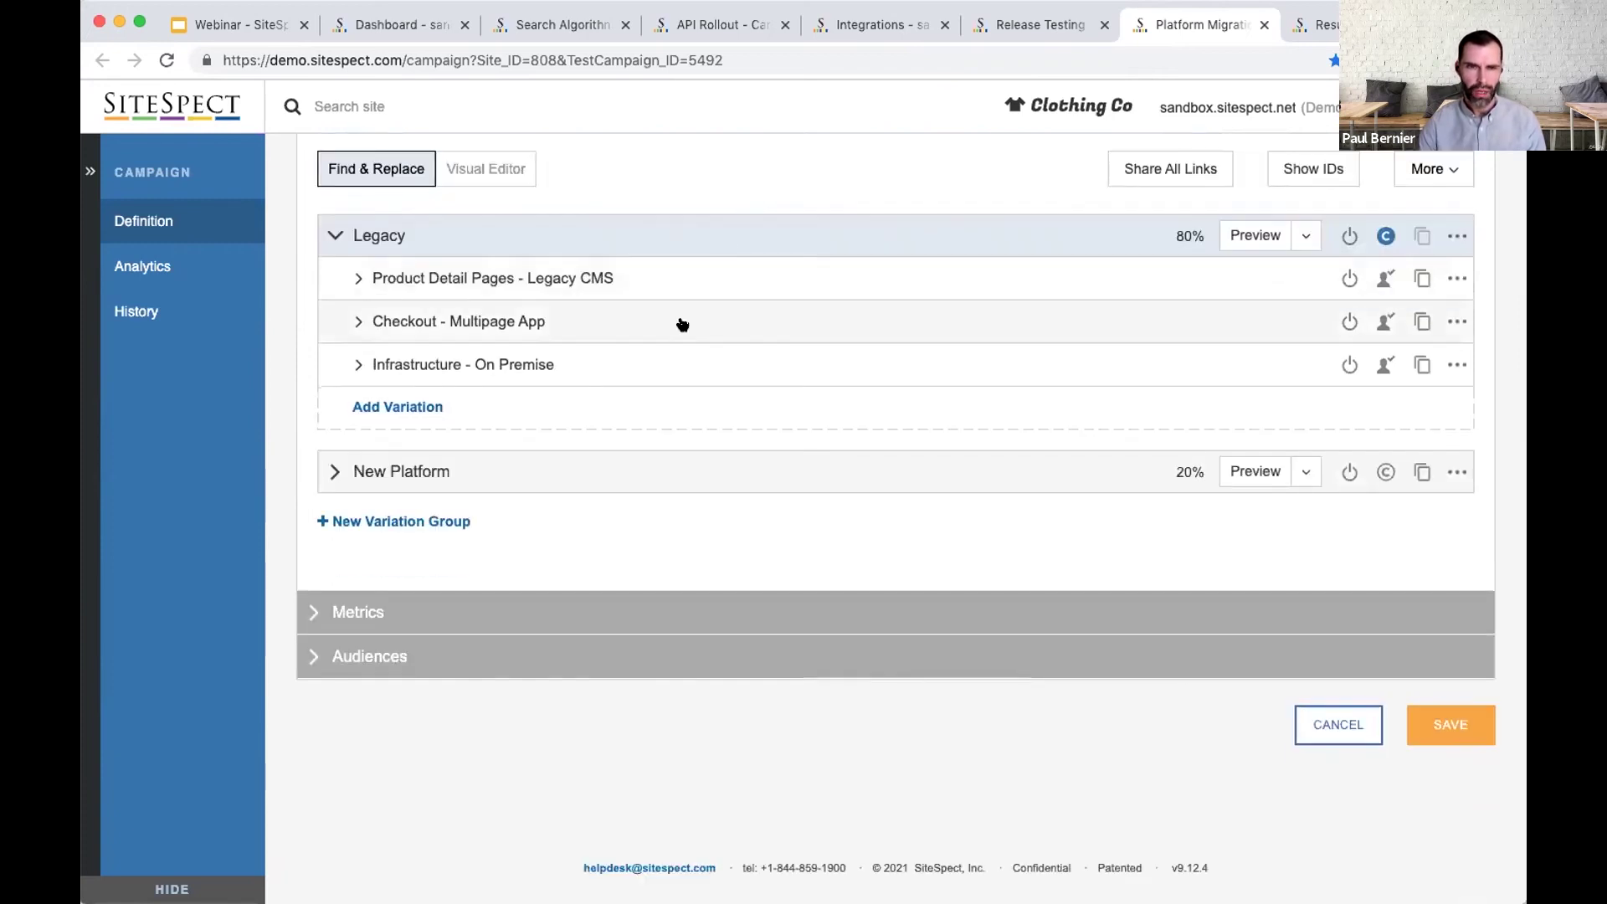
Step: Examine the trigger and host header value of the New Platform group's Product Detail Pages - Headless CMS variation, and collapse it
click(602, 471)
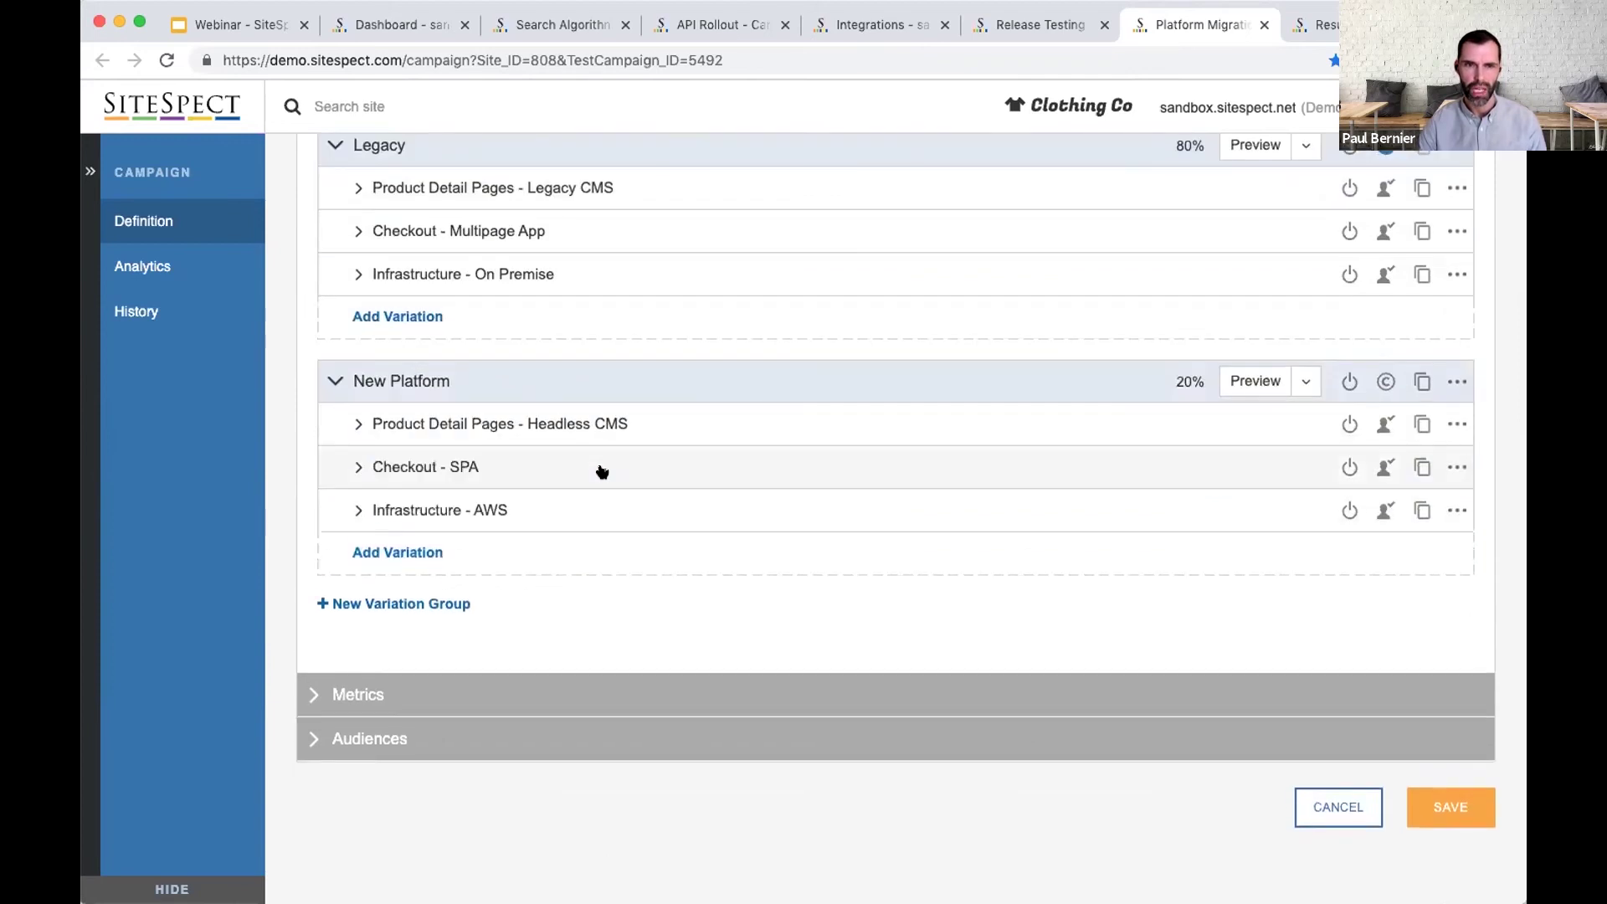
click(645, 420)
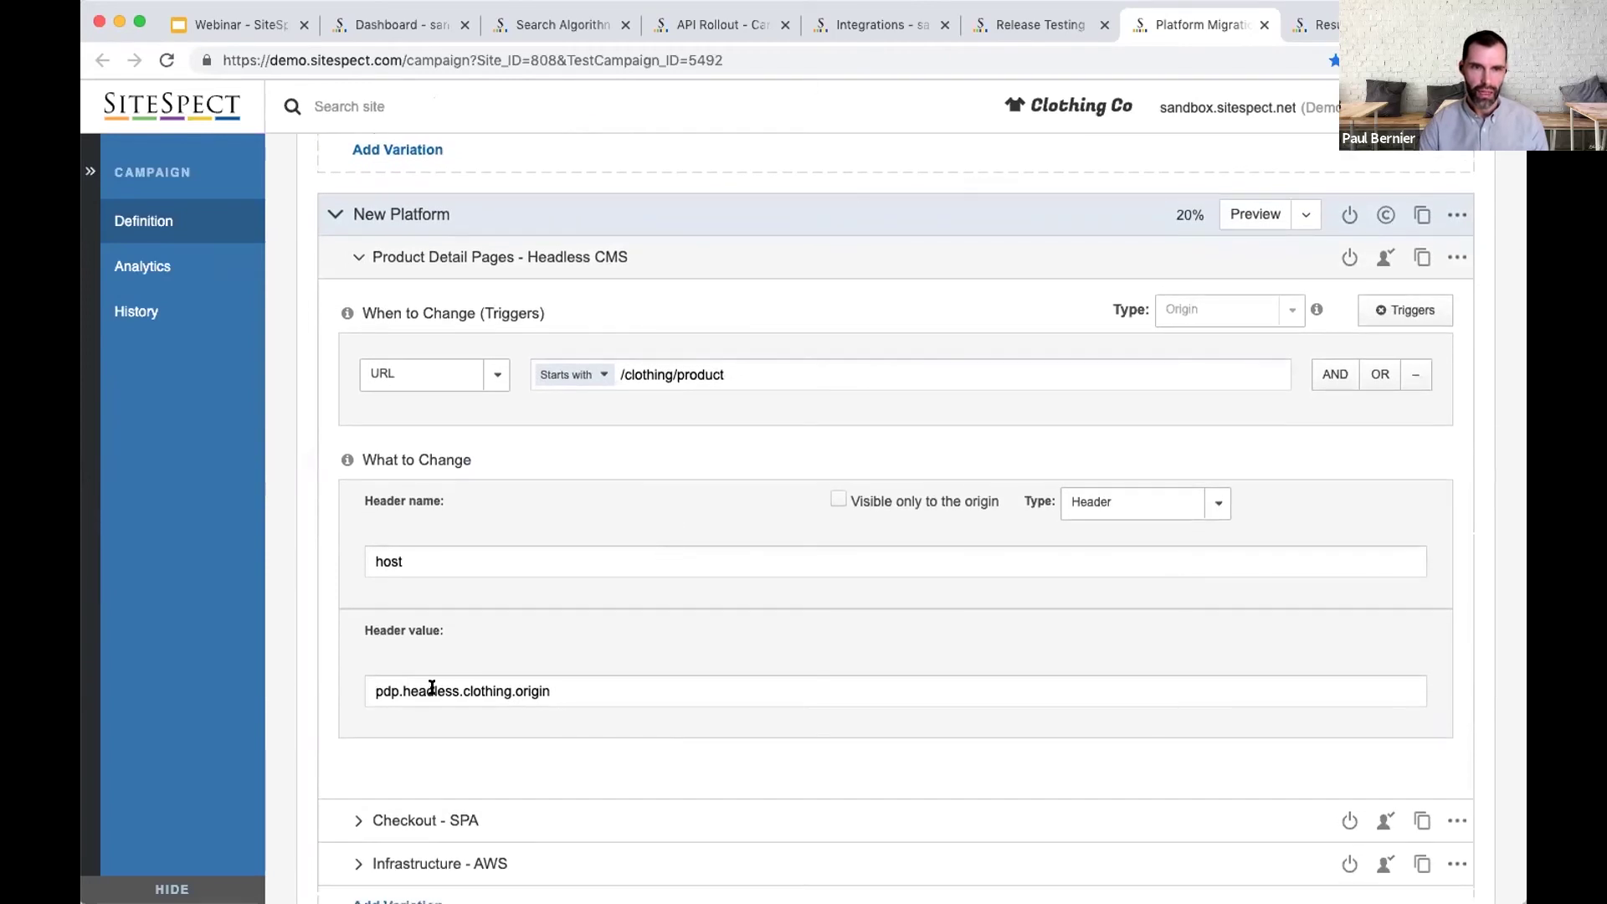
click(778, 266)
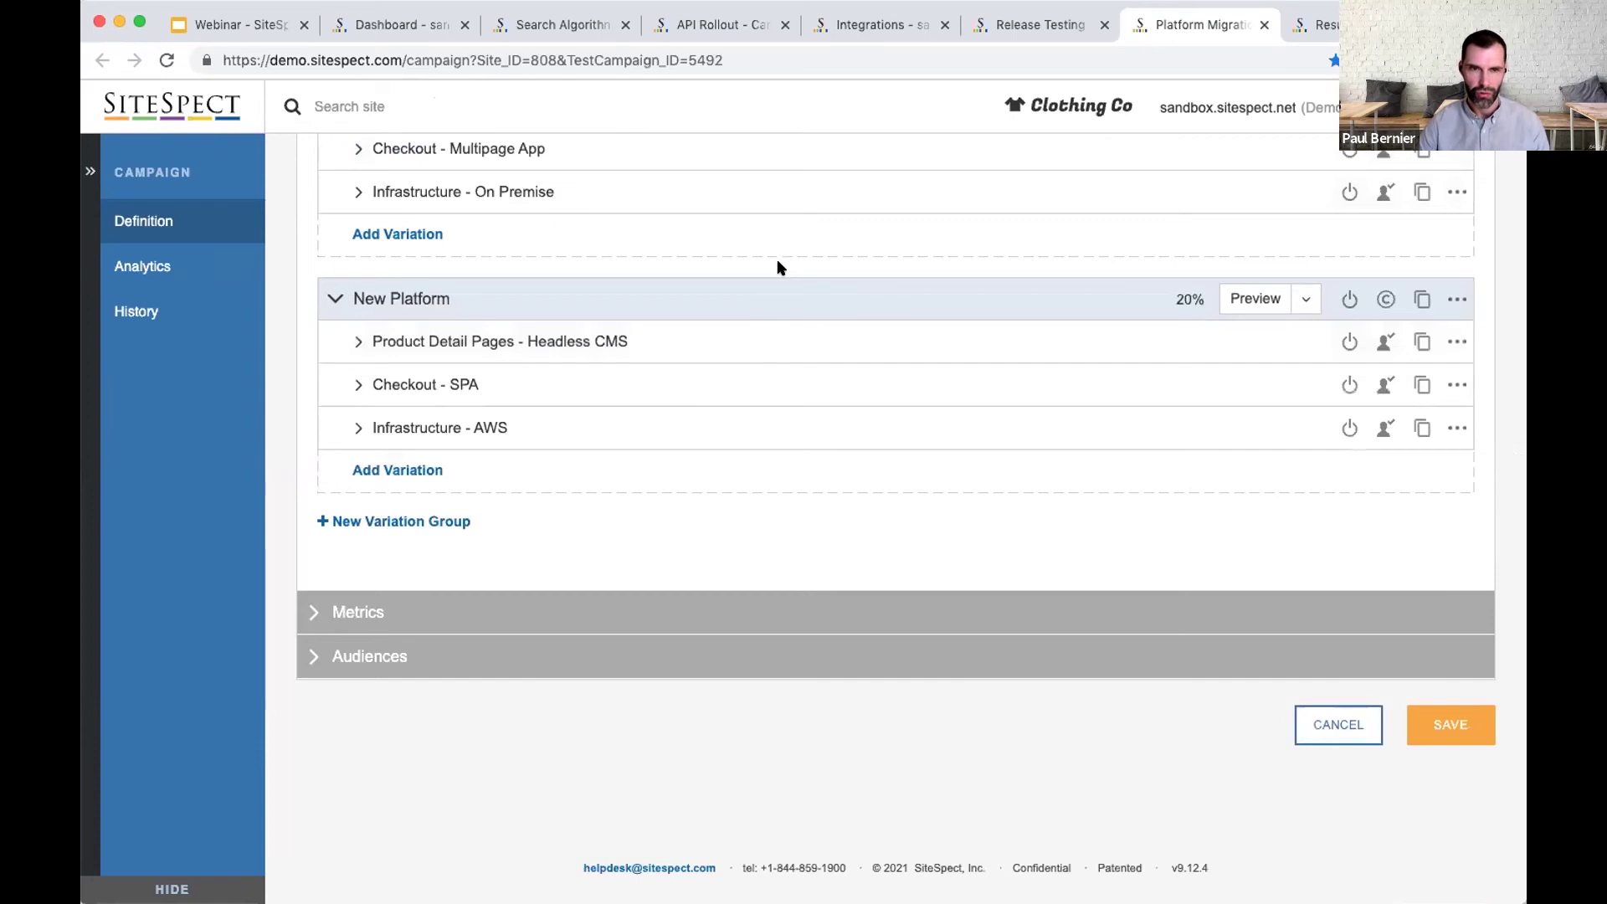
Step: Examine the Checkout - SPA variation's trigger and host header value, and collapse it along with the New Platform and Legacy groups
scroll(614, 258, up, 2)
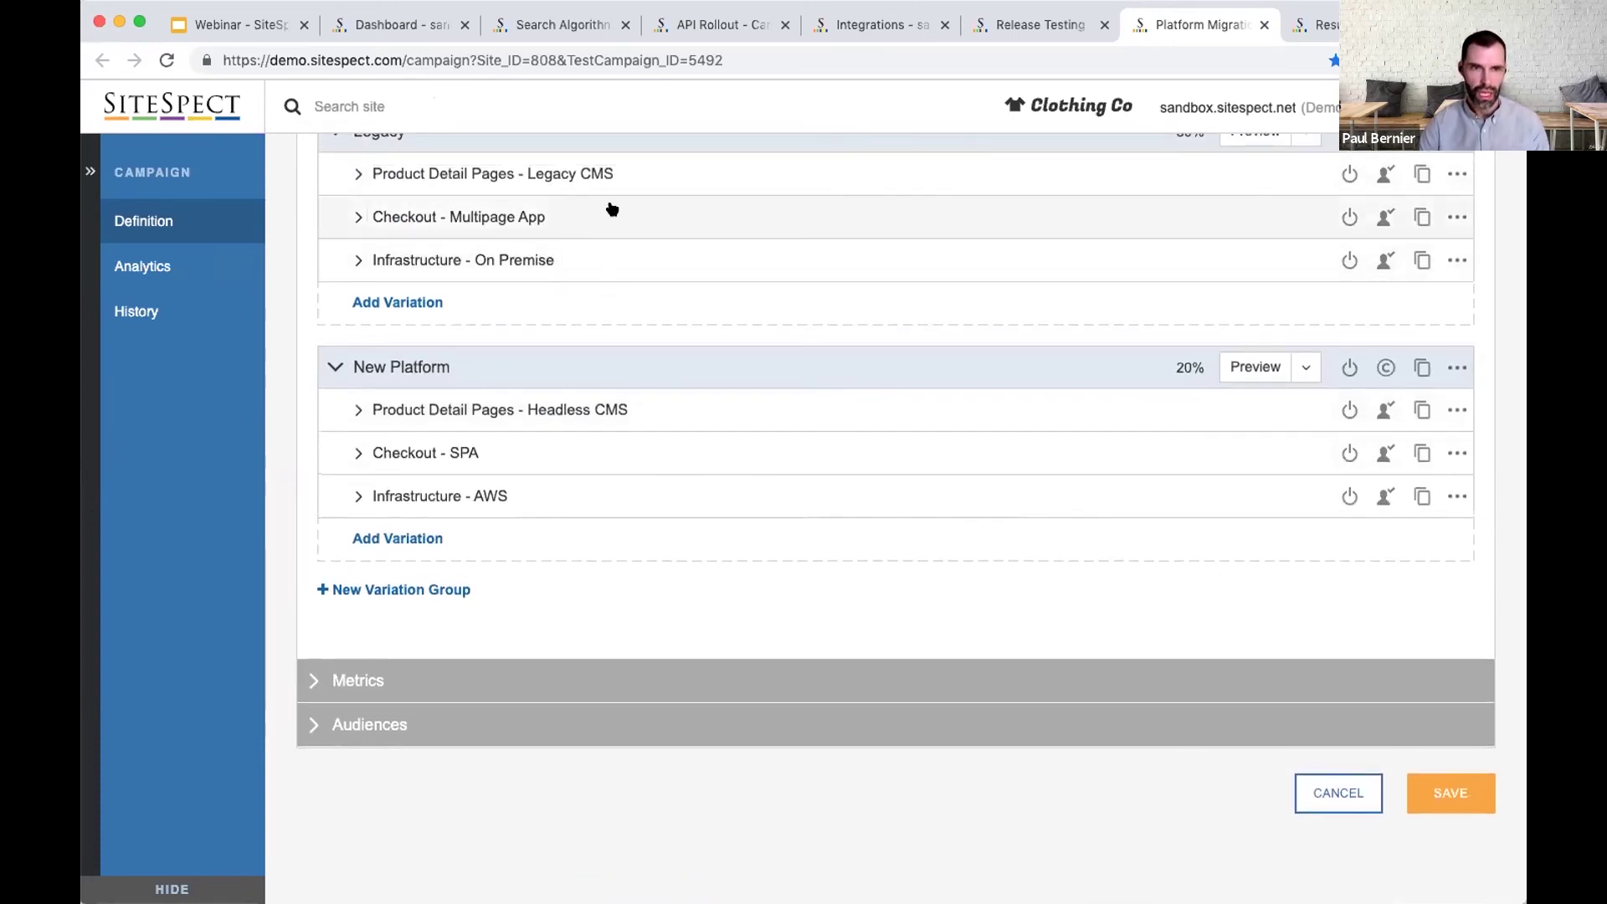
scroll(606, 205, up, 2)
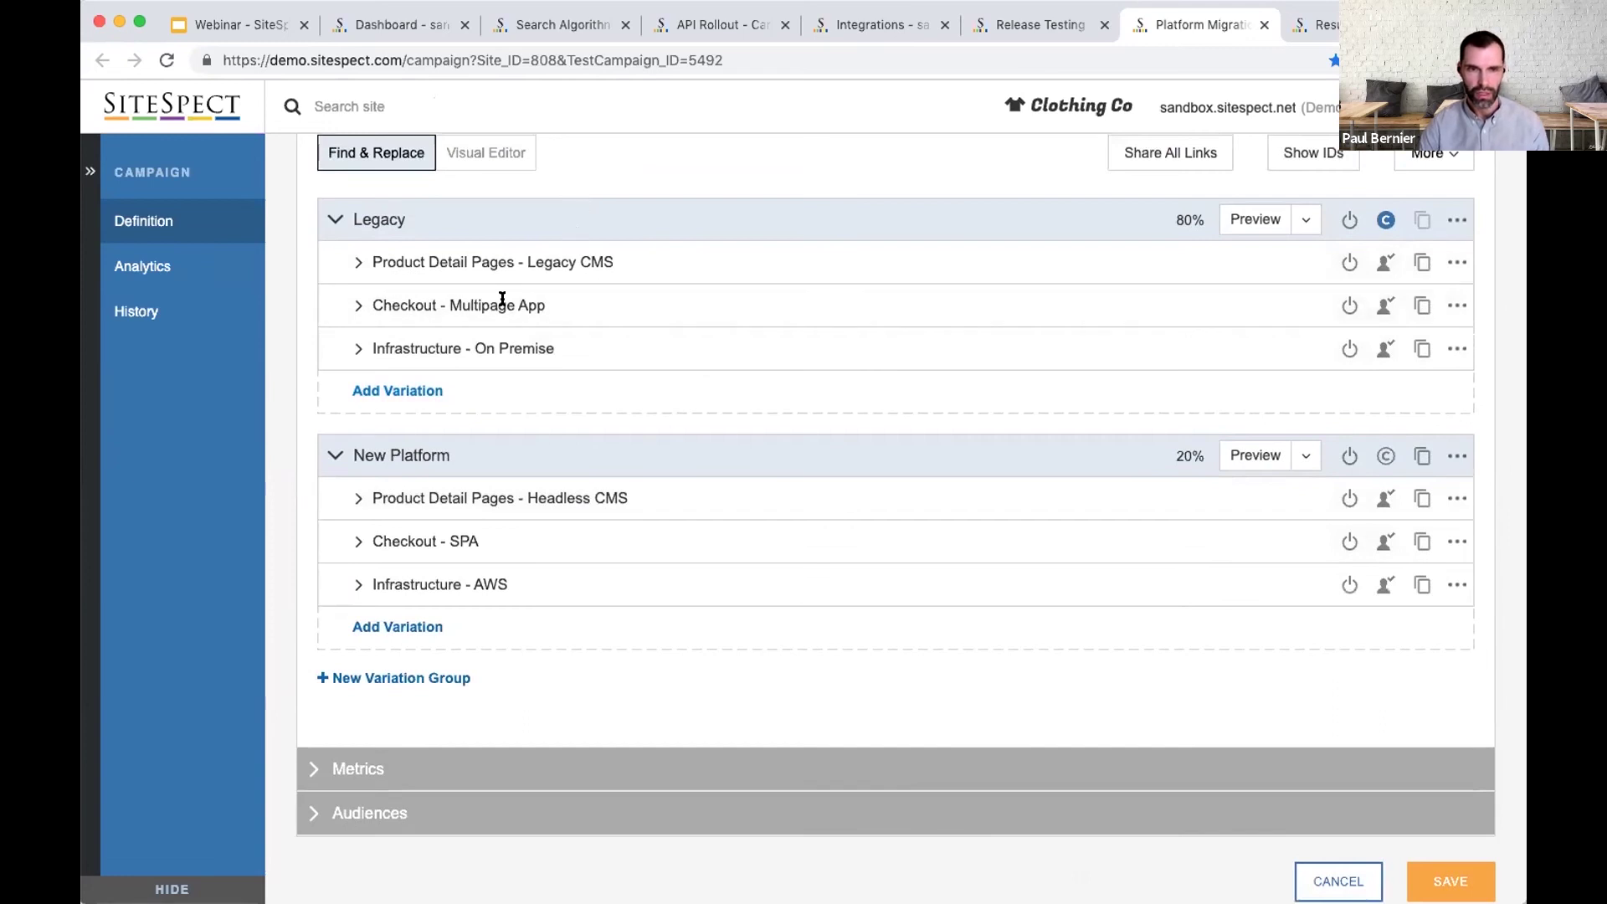
click(610, 545)
scroll(698, 620, down, 5)
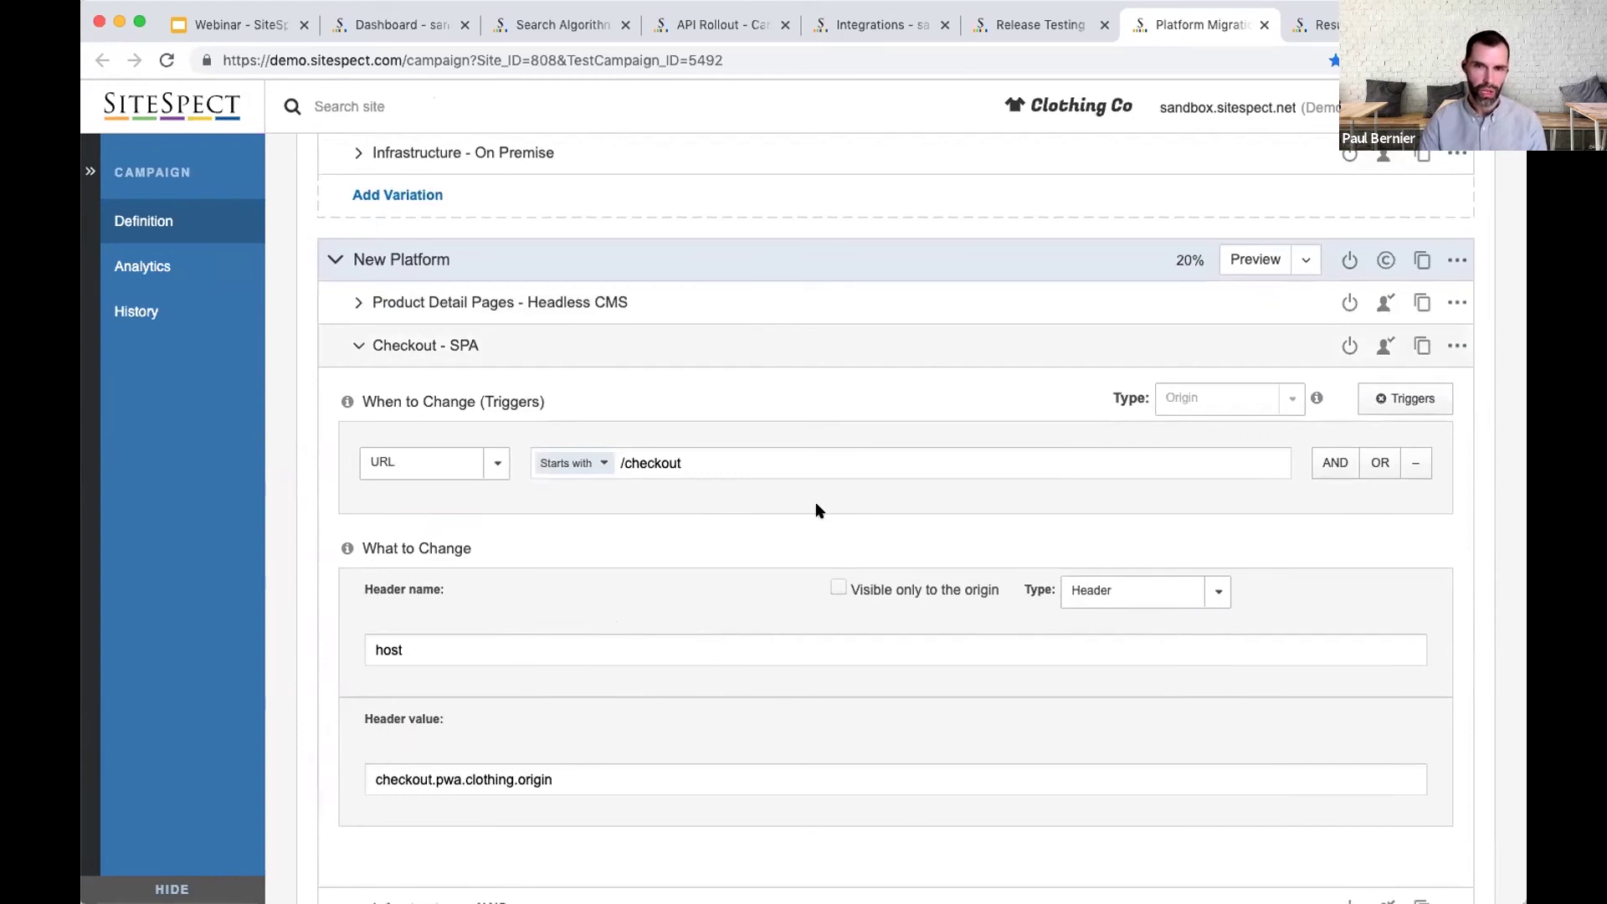
click(695, 333)
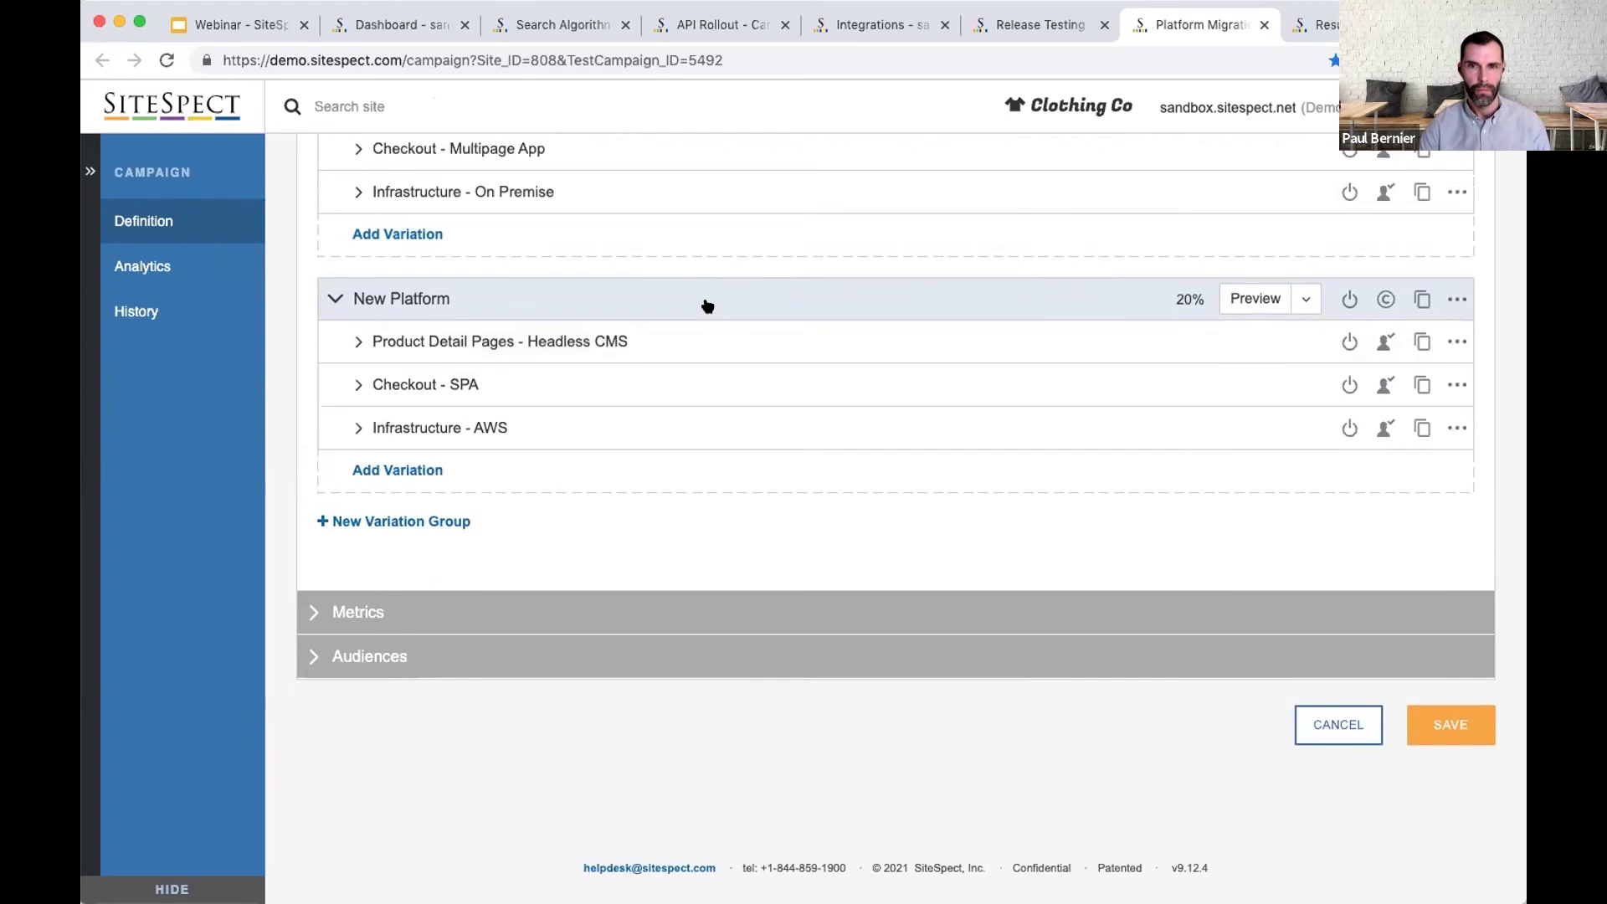
click(708, 306)
click(927, 243)
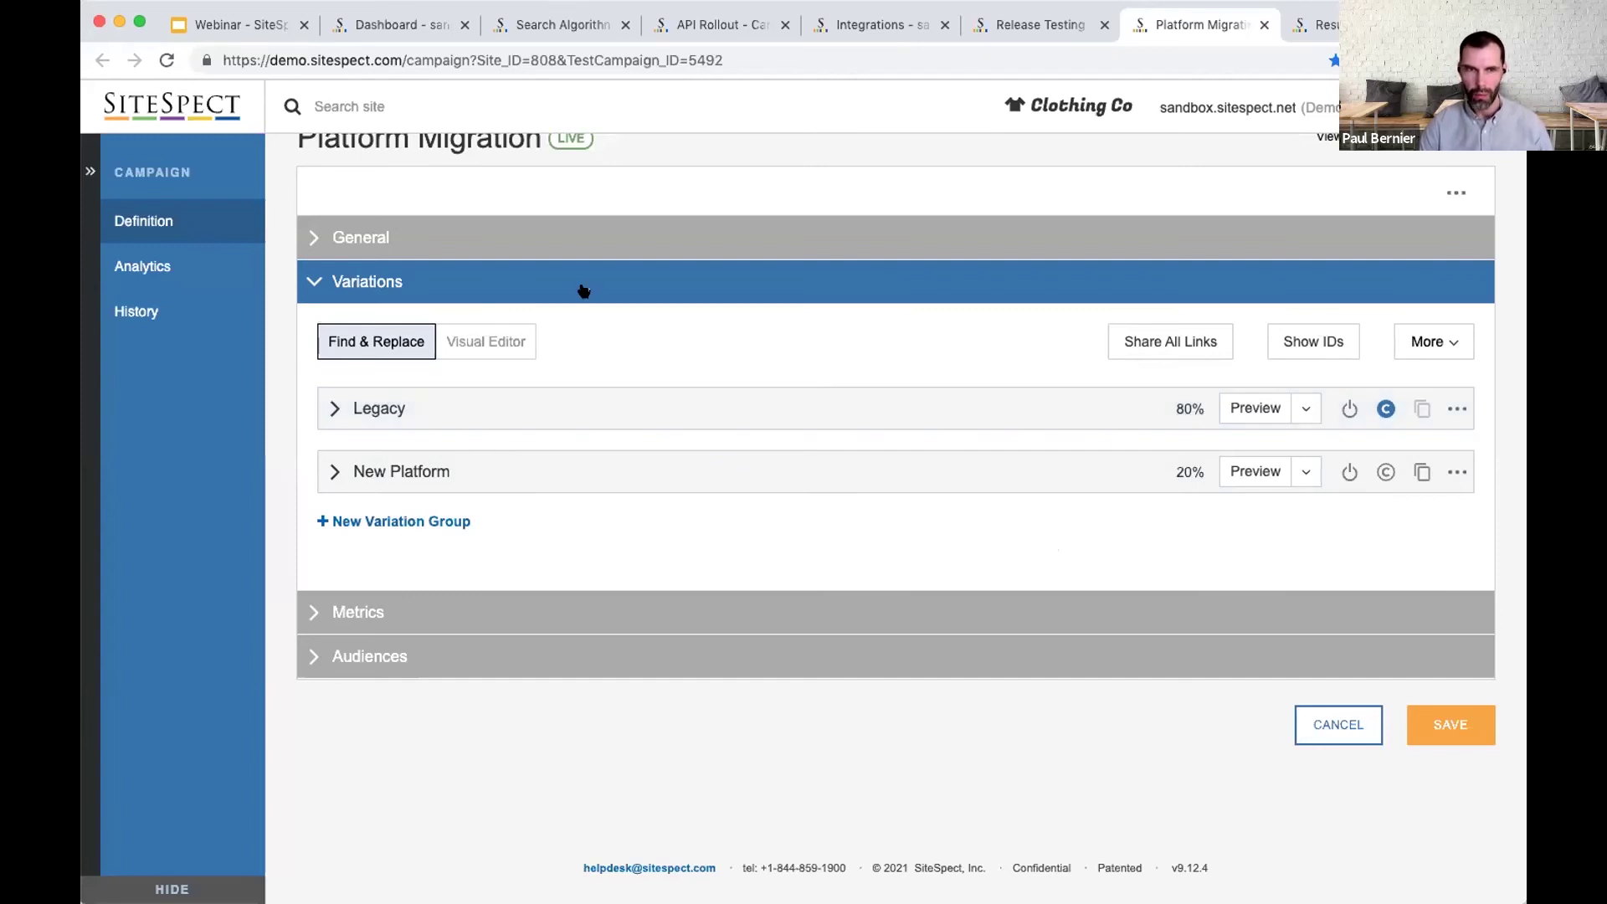
Step: View the campaign's General settings and available status options without changing the status, and collapse the section
click(488, 233)
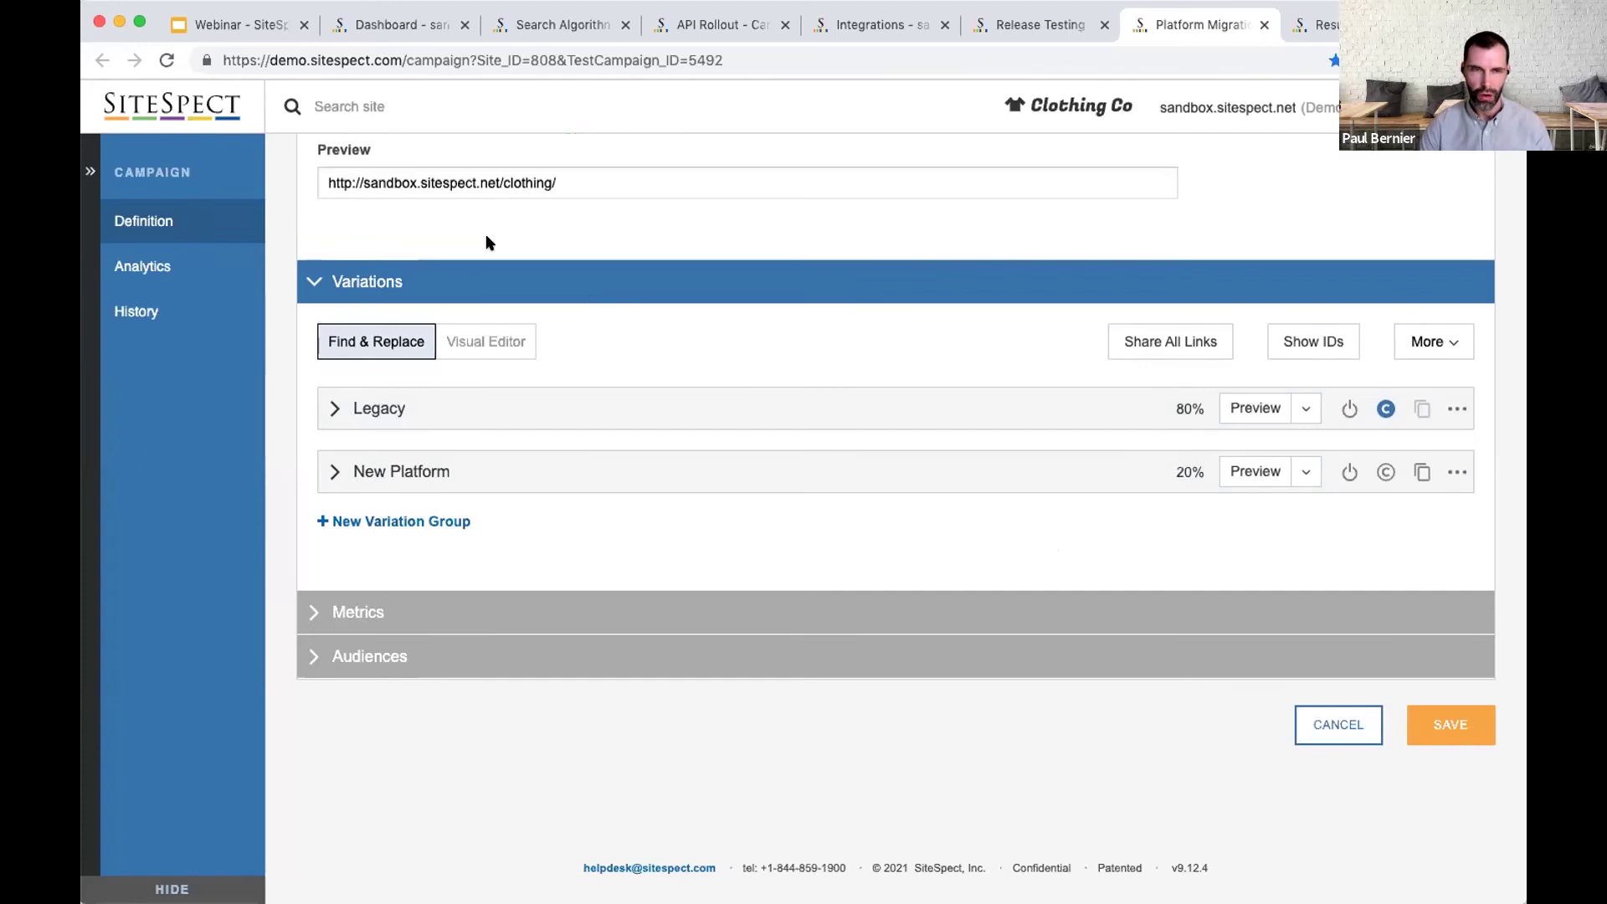
scroll(503, 335, up, 4)
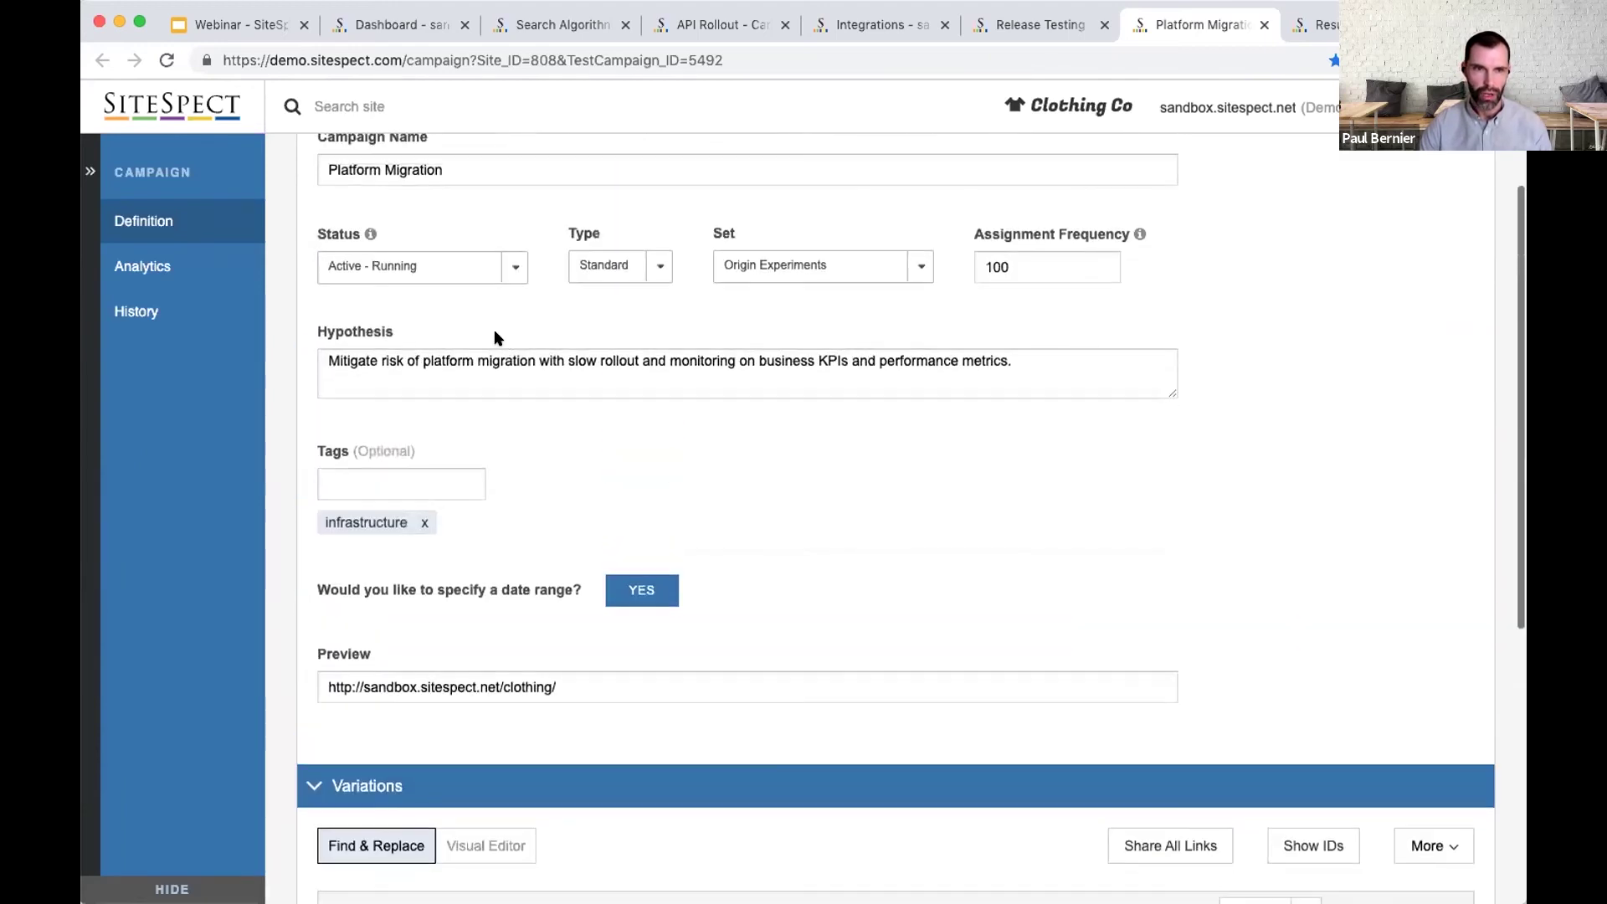
click(429, 275)
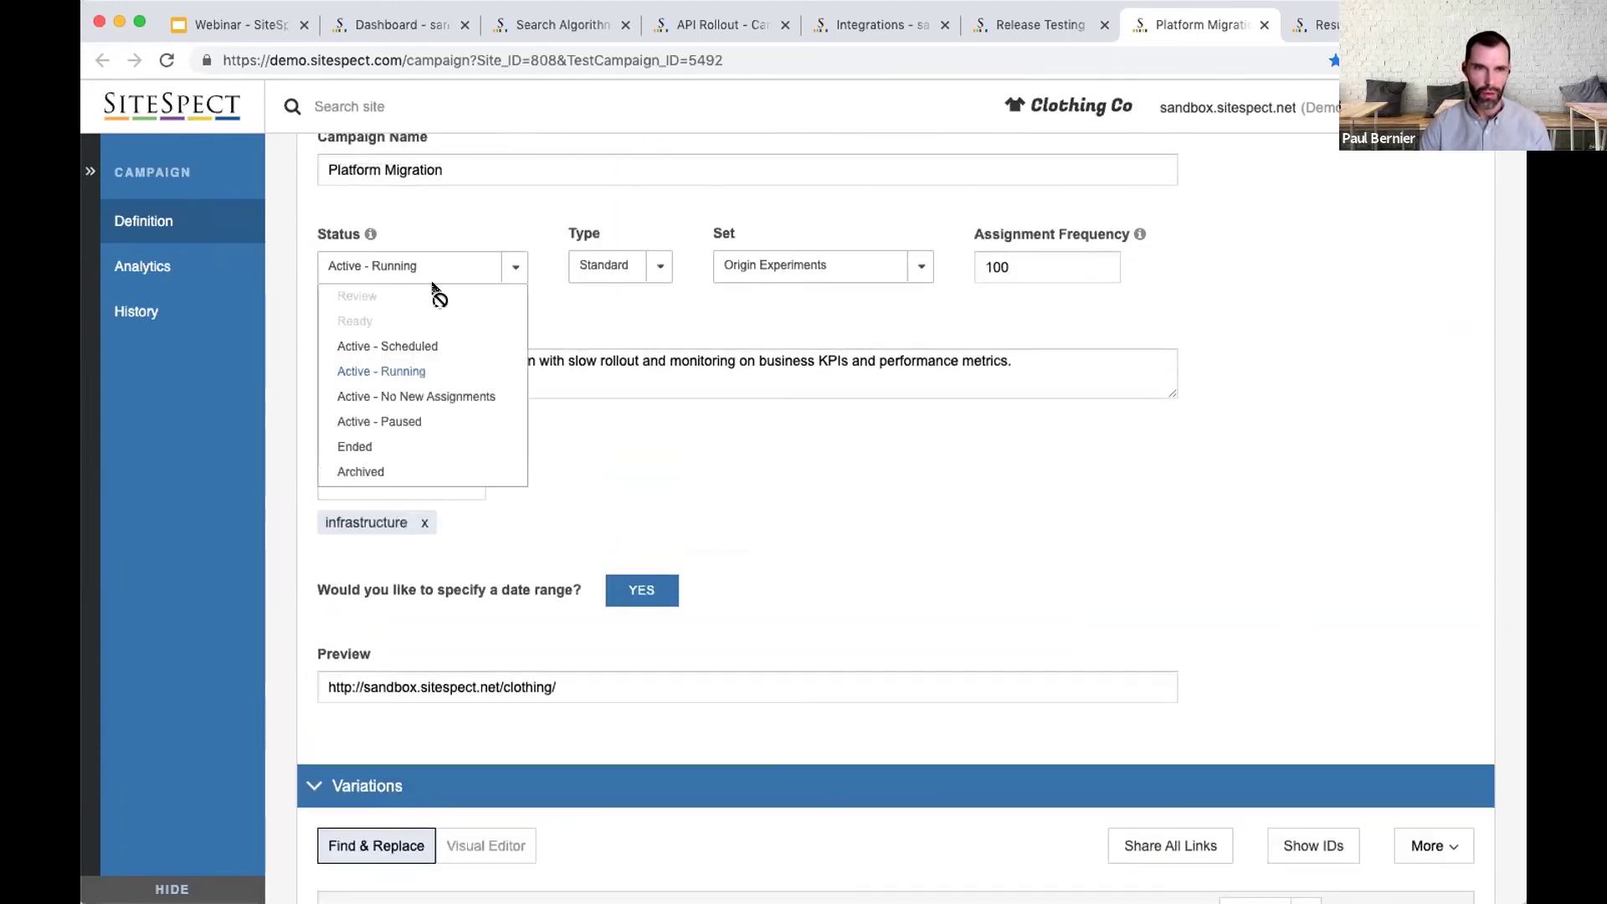
click(725, 477)
scroll(722, 473, up, 1)
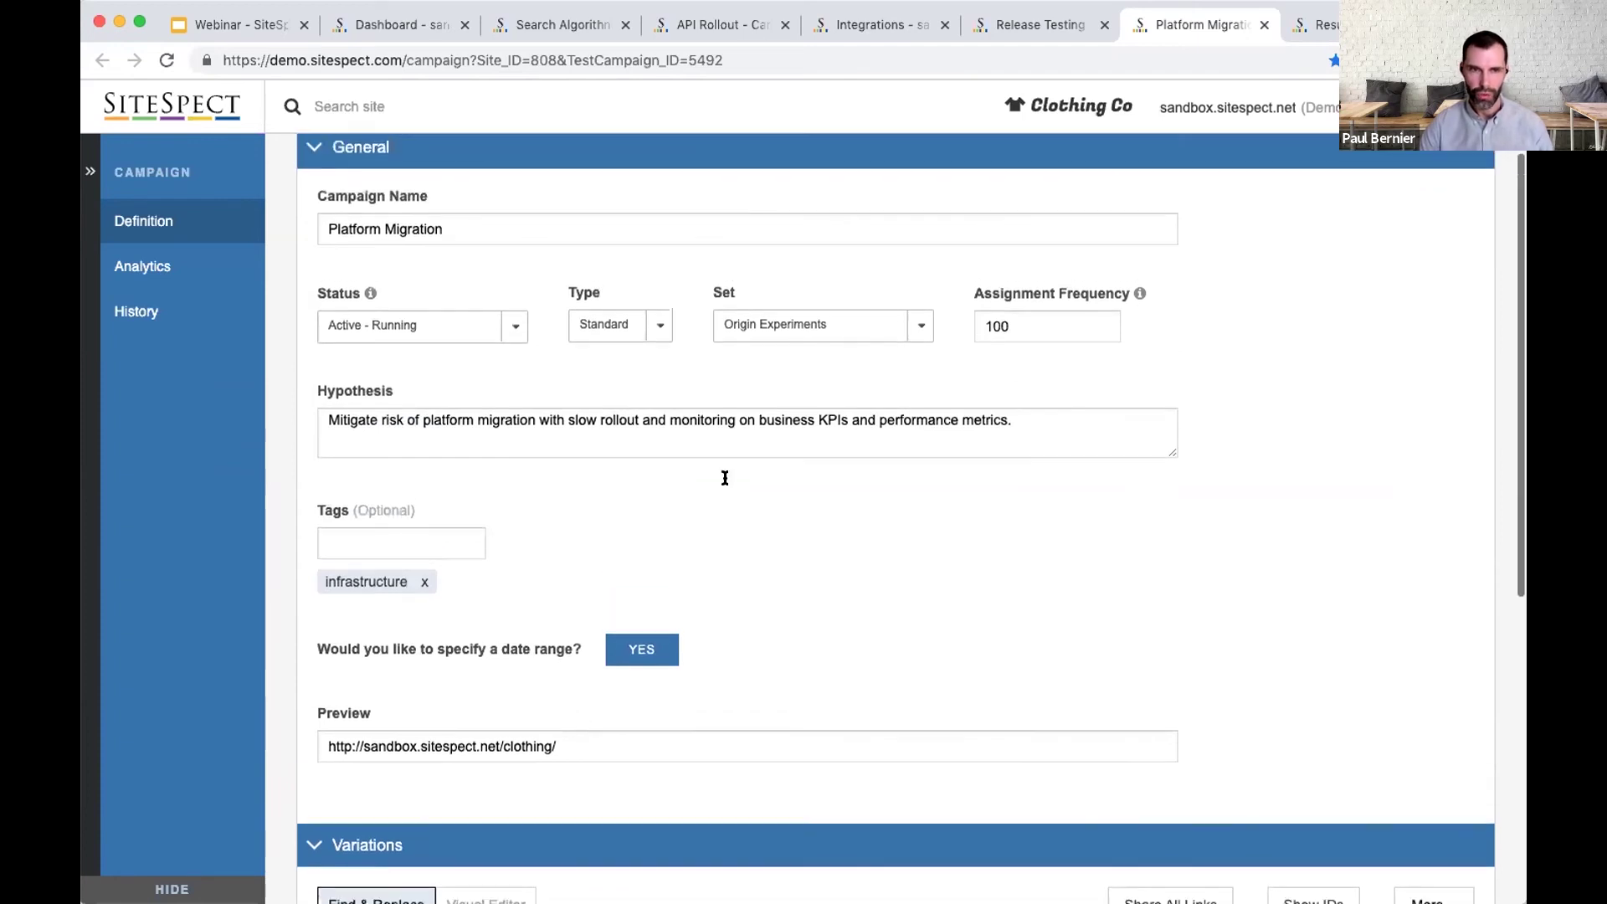
click(643, 158)
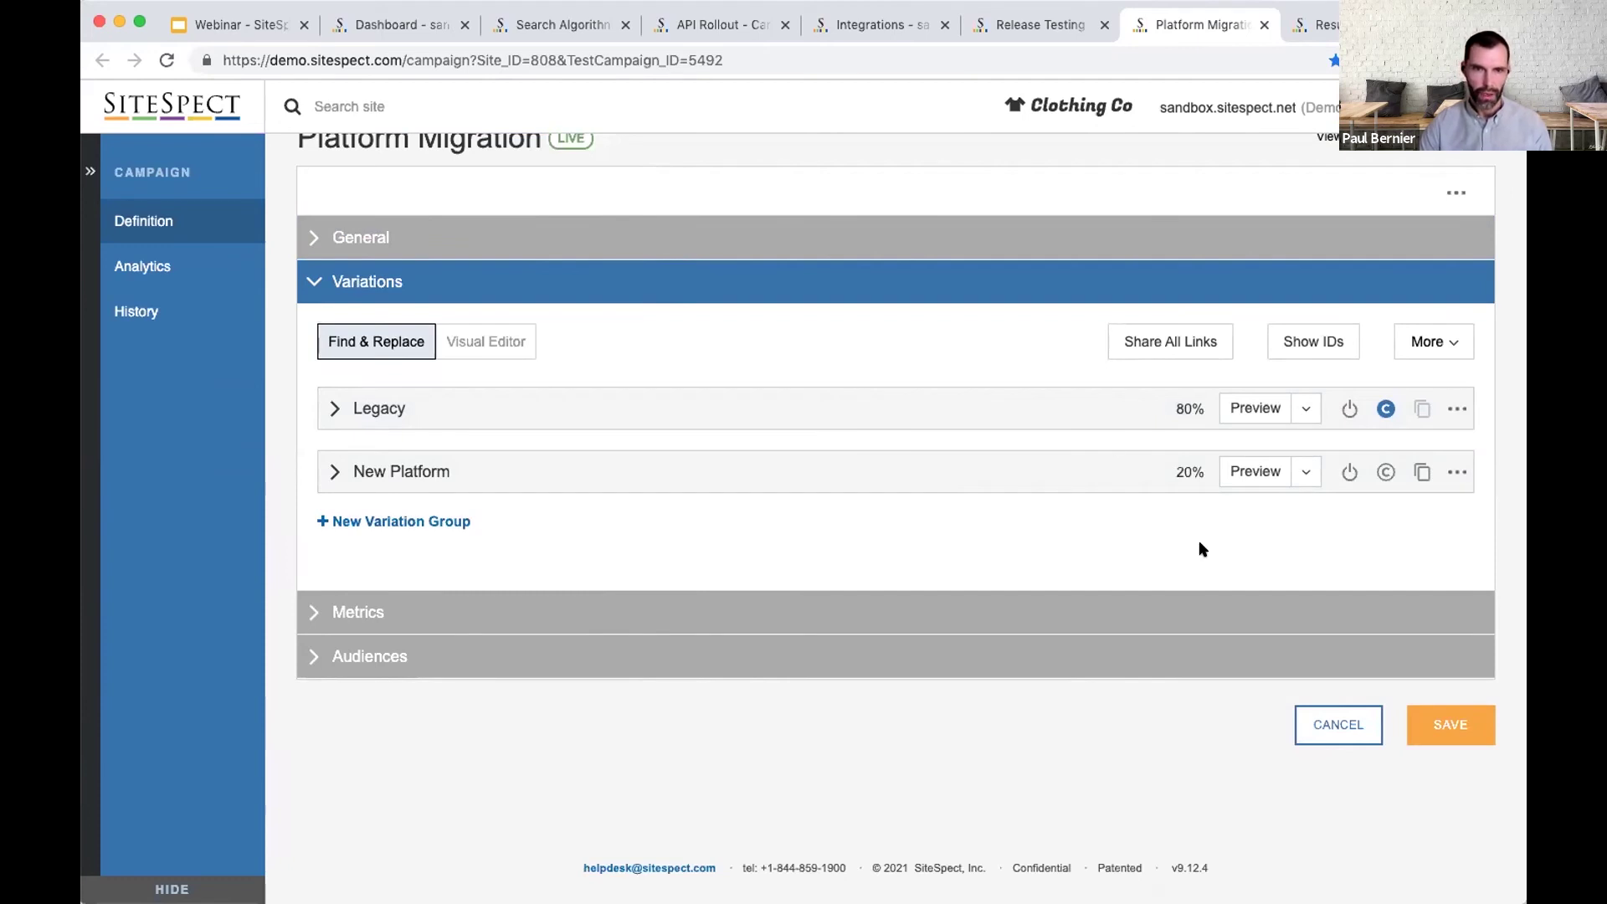
Step: Collapse the Variations section and review the campaign's metrics list, key performance indicator and assigned metrics
click(833, 281)
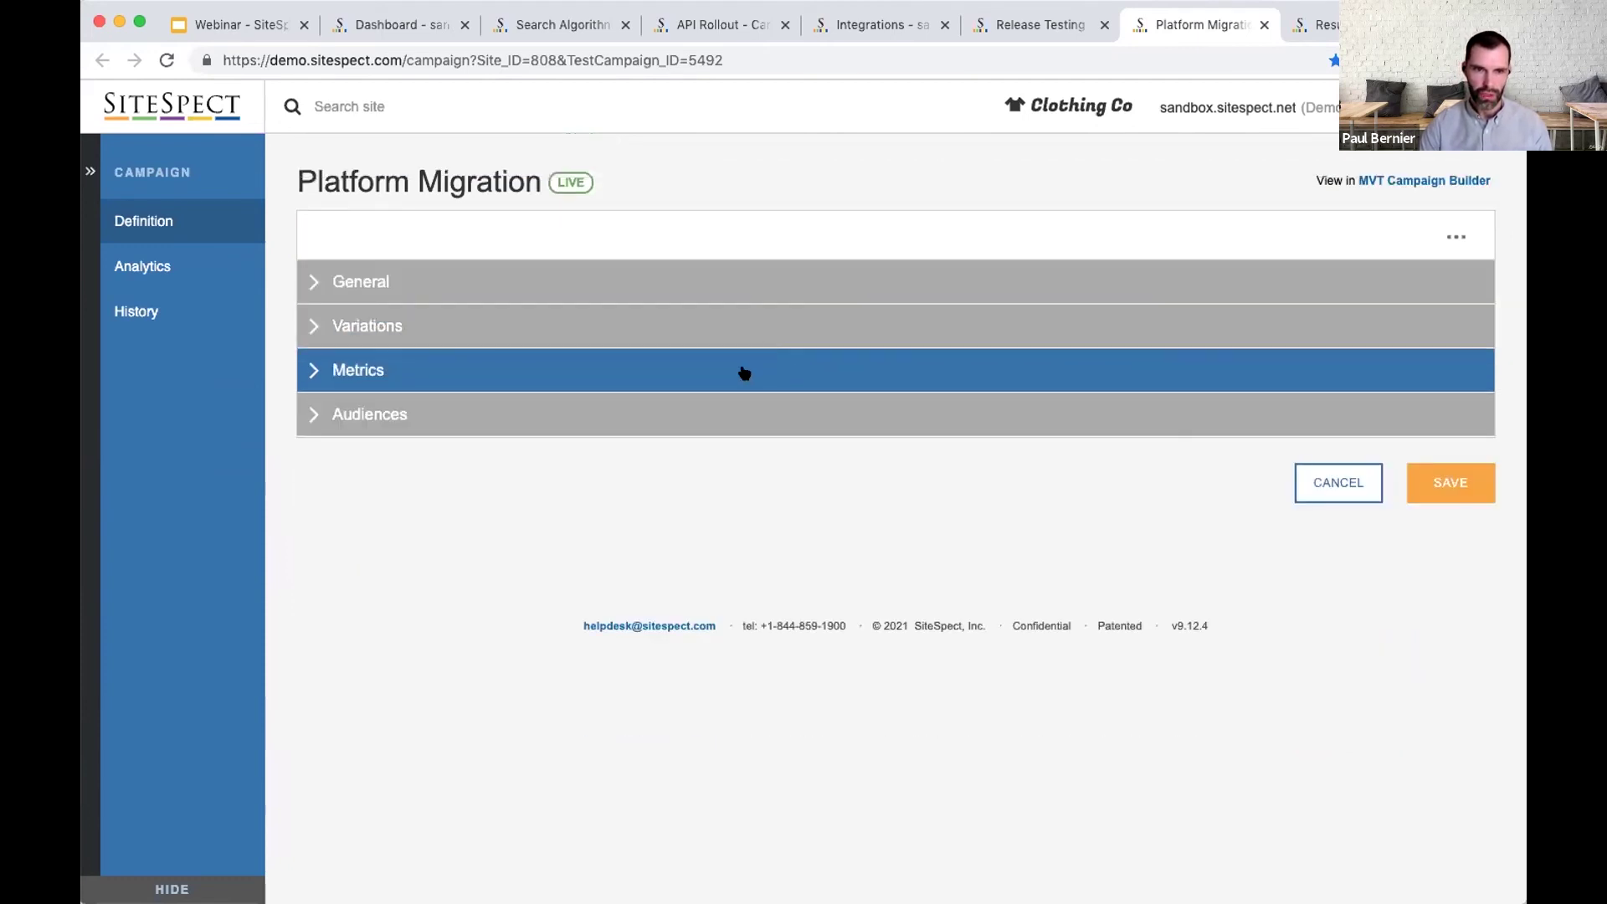
click(744, 373)
scroll(278, 701, down, 4)
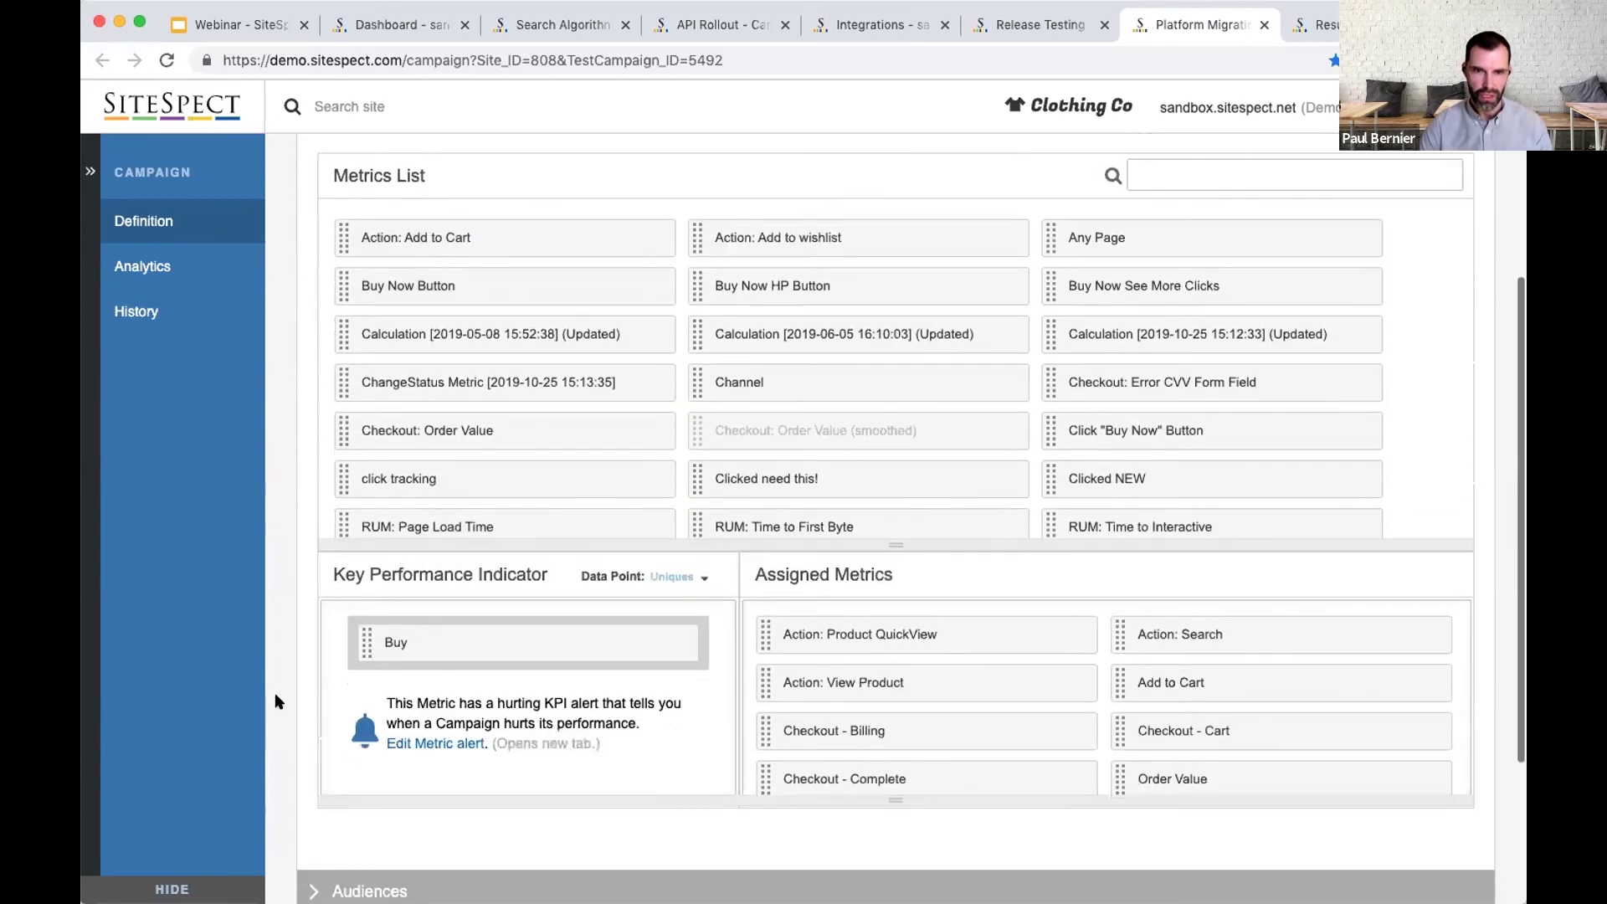
scroll(279, 702, down, 2)
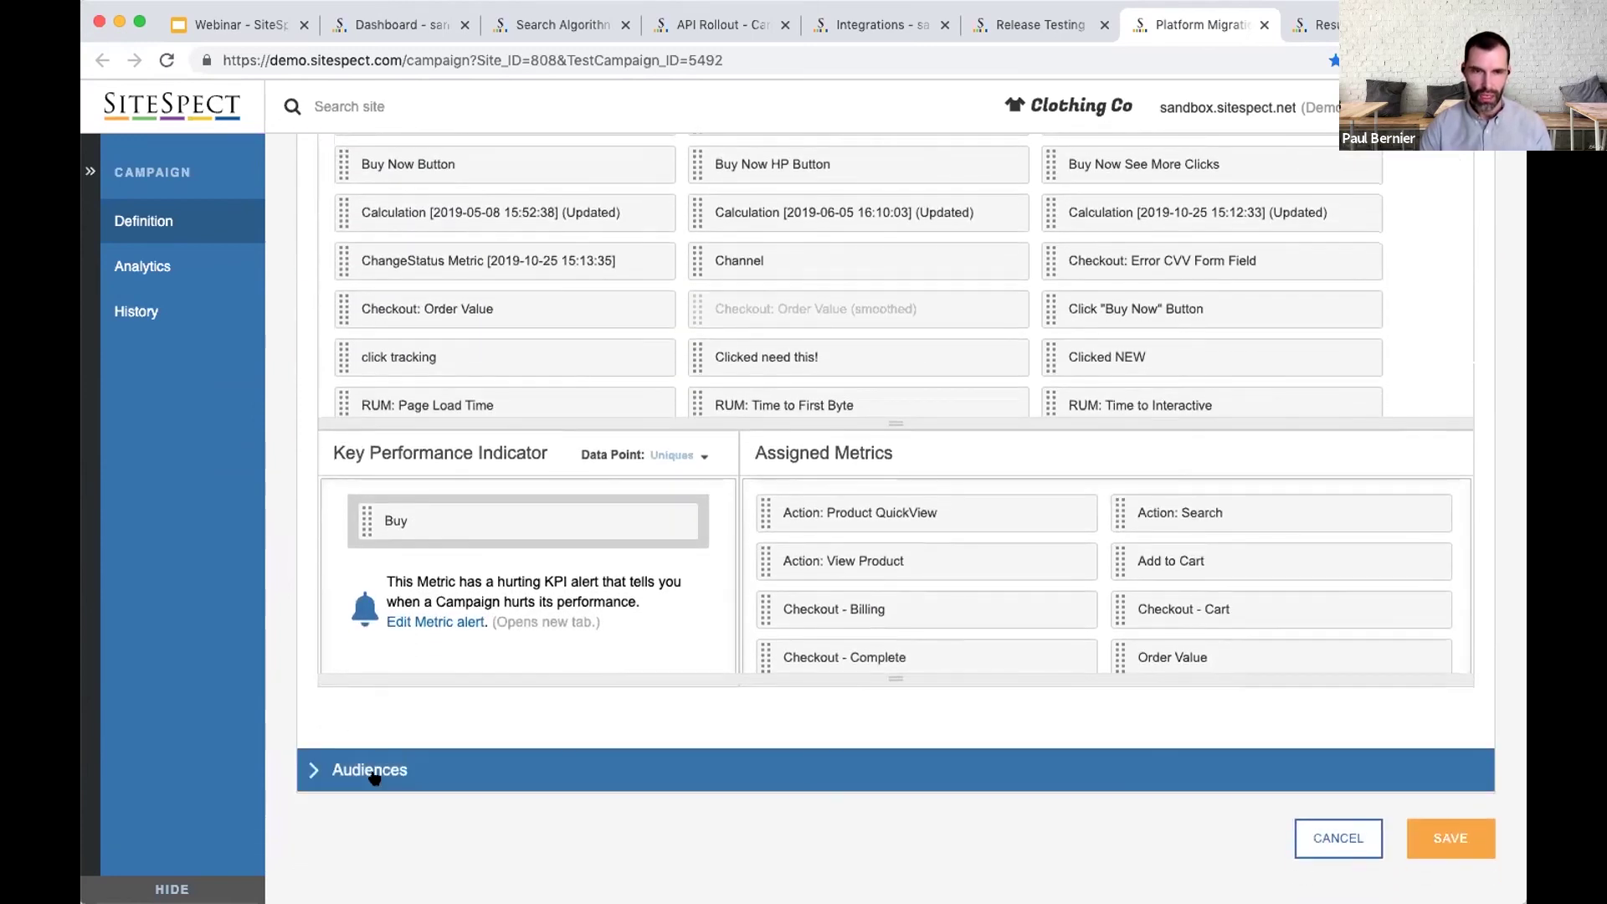
Step: Expand the campaign's Audiences section and add the Browser: IE 6 audience to the excluded audiences
click(374, 778)
scroll(368, 770, down, 6)
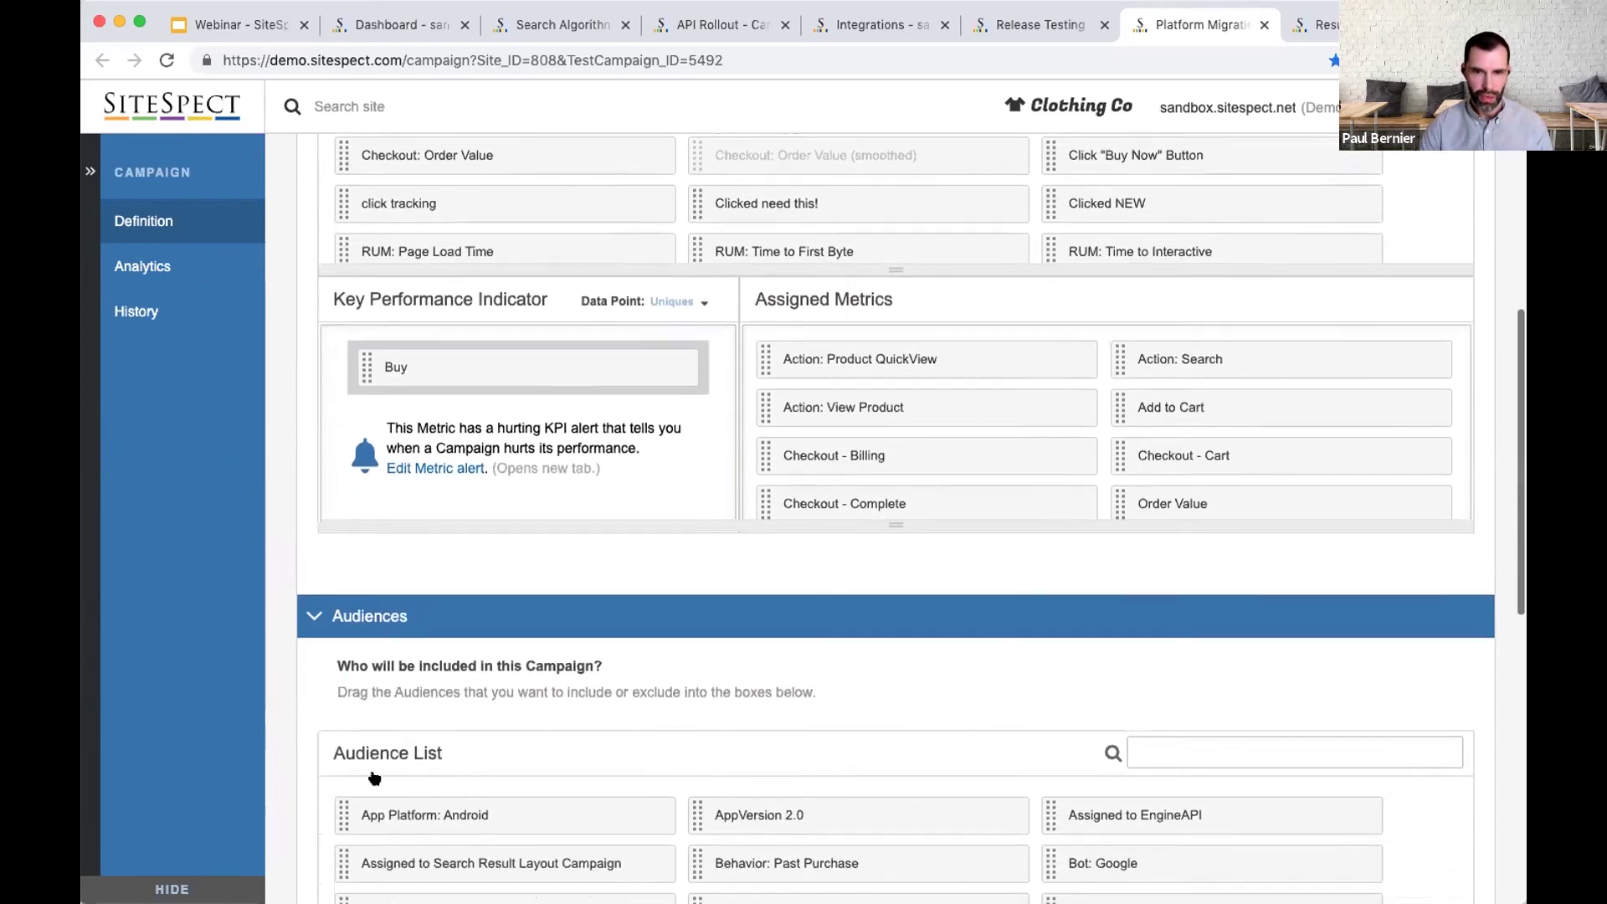
scroll(512, 793, down, 2)
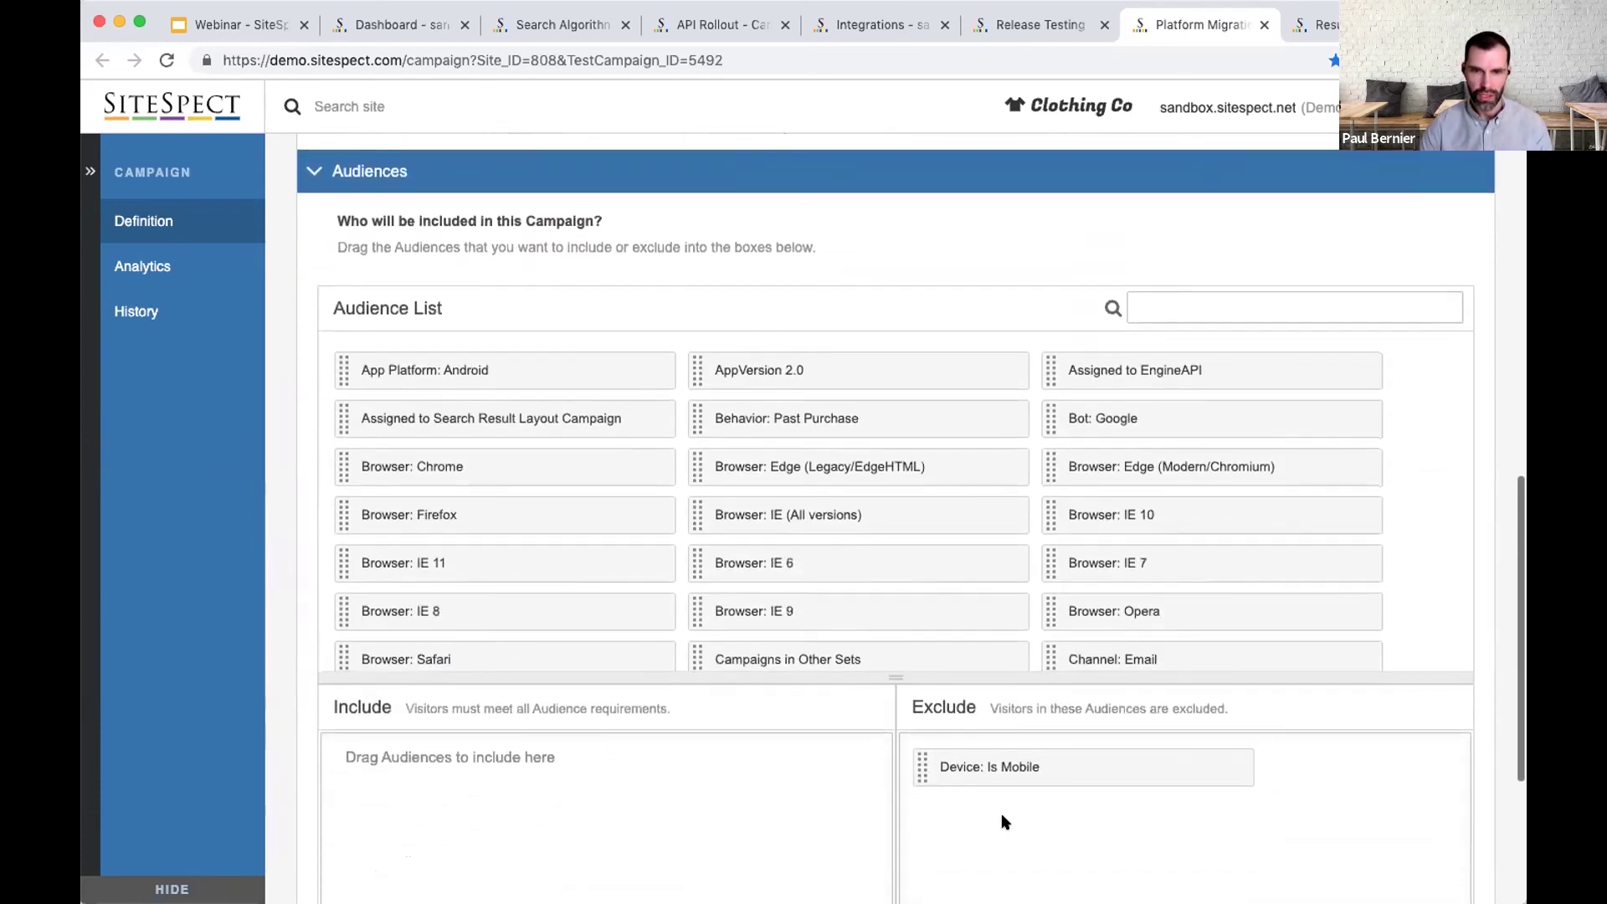
scroll(686, 775, down, 2)
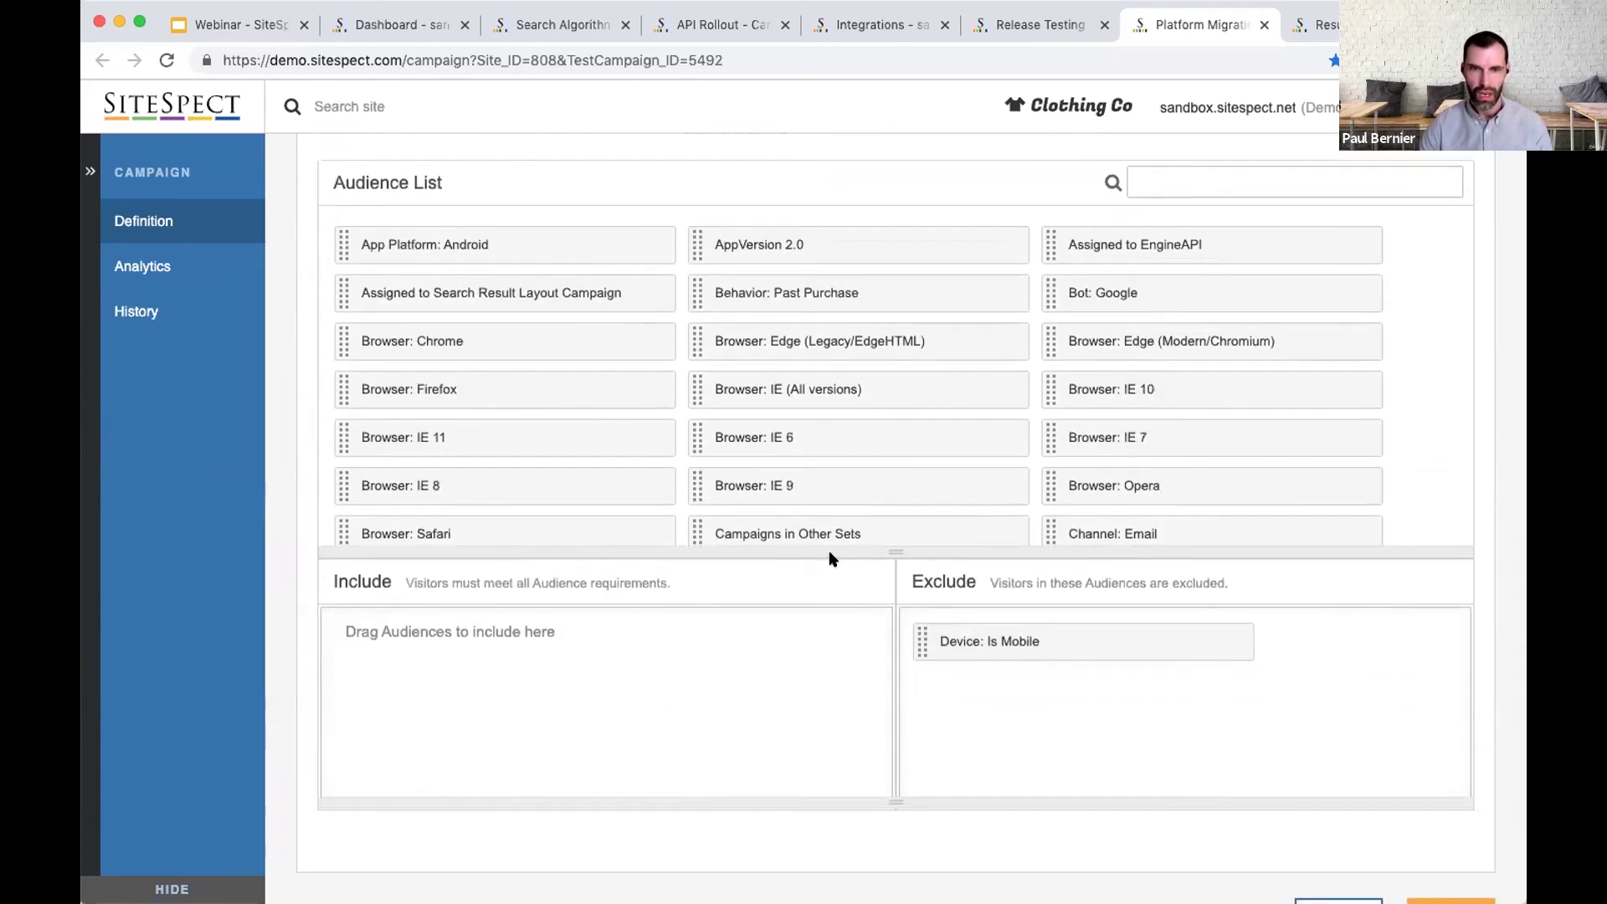
drag(793, 424, 1019, 677)
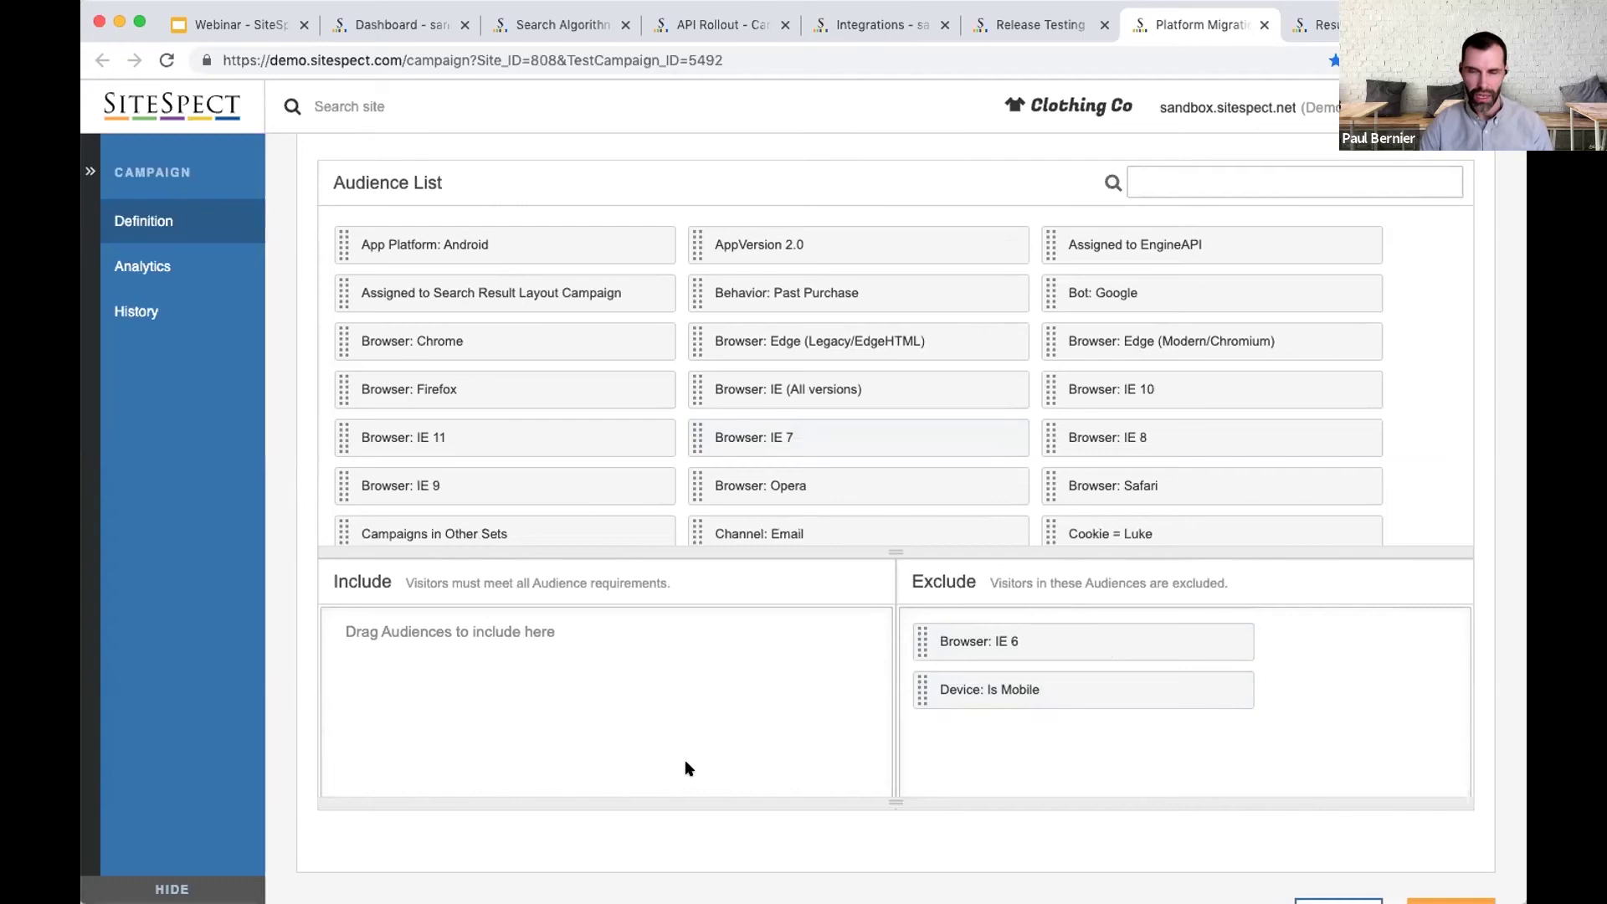
Step: Filter the audience list by "geo" and add the Geo: Europe audience to the included audiences
click(1186, 177)
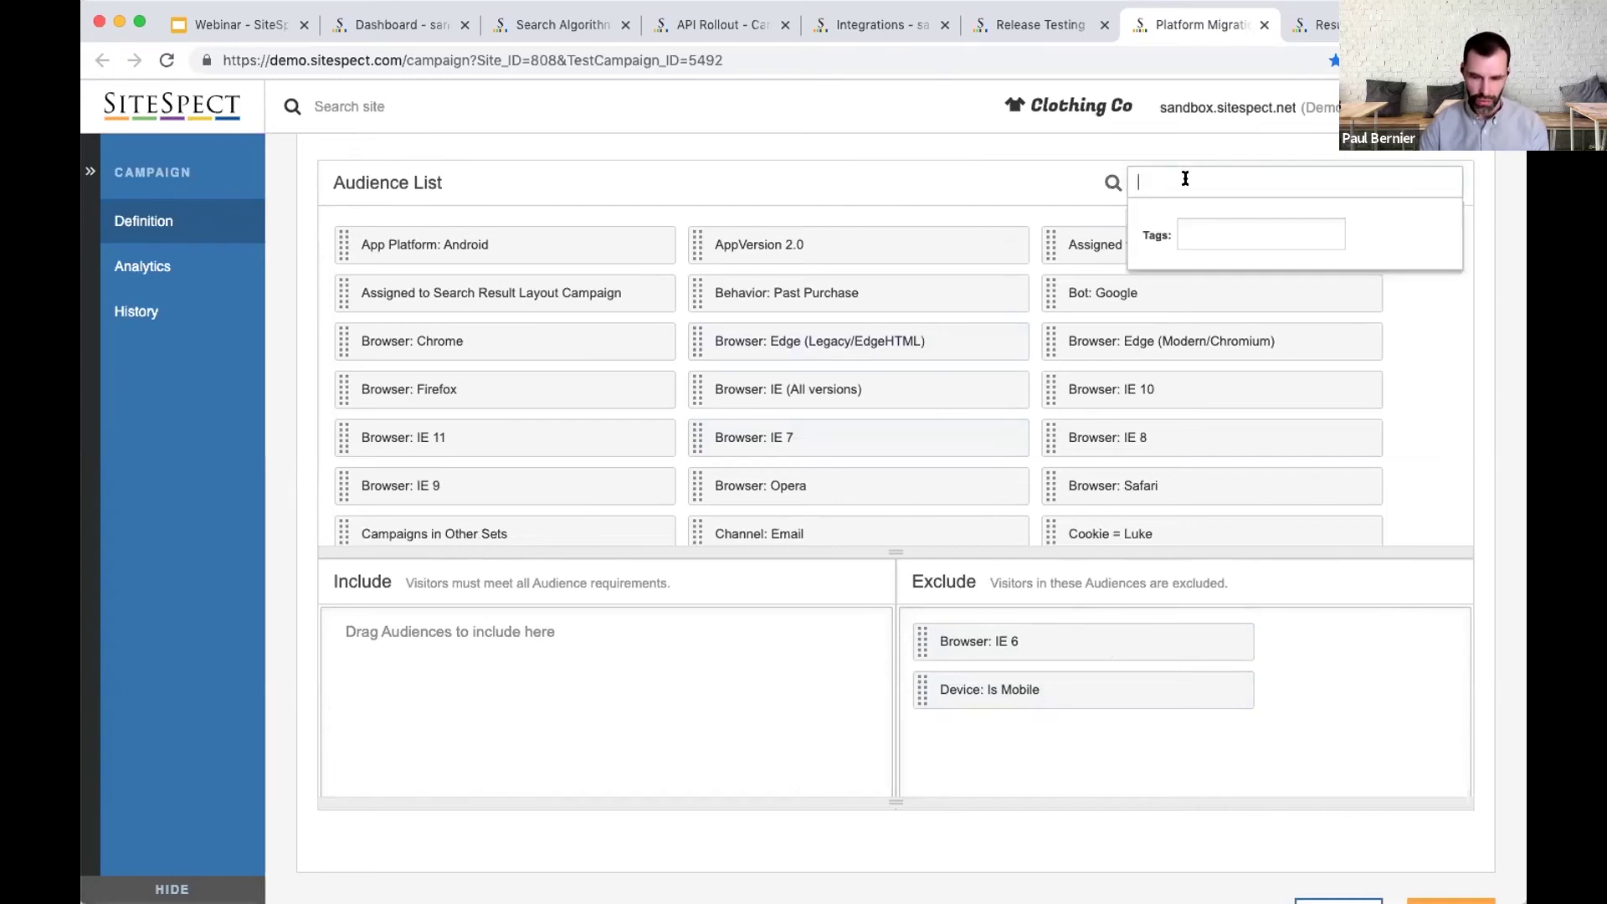
text(geo)
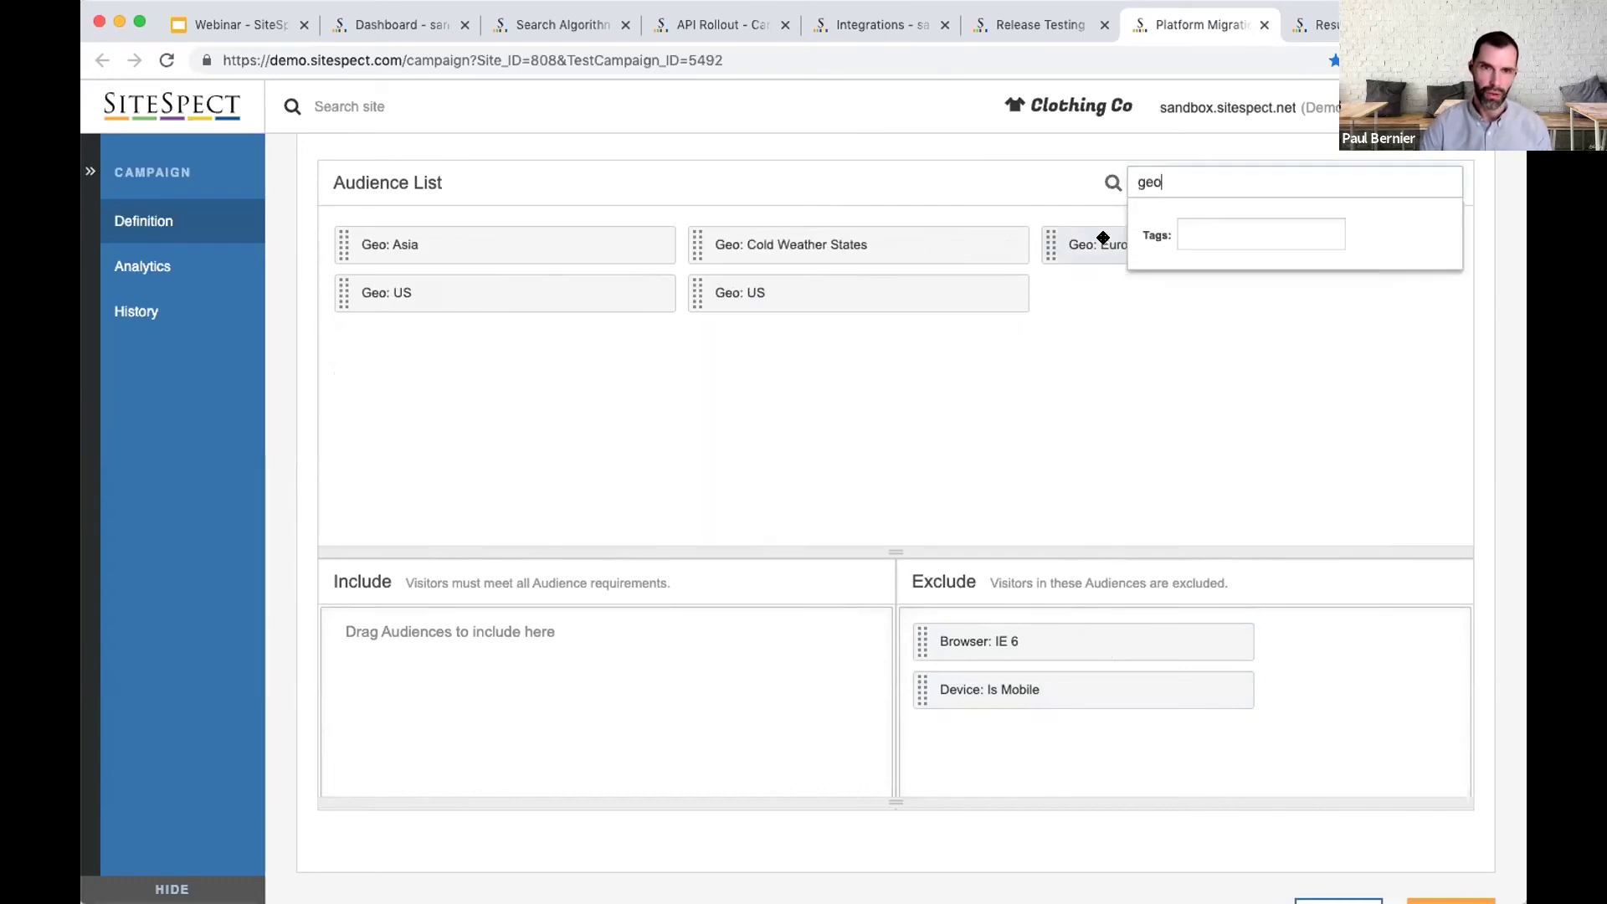
drag(1103, 238, 586, 670)
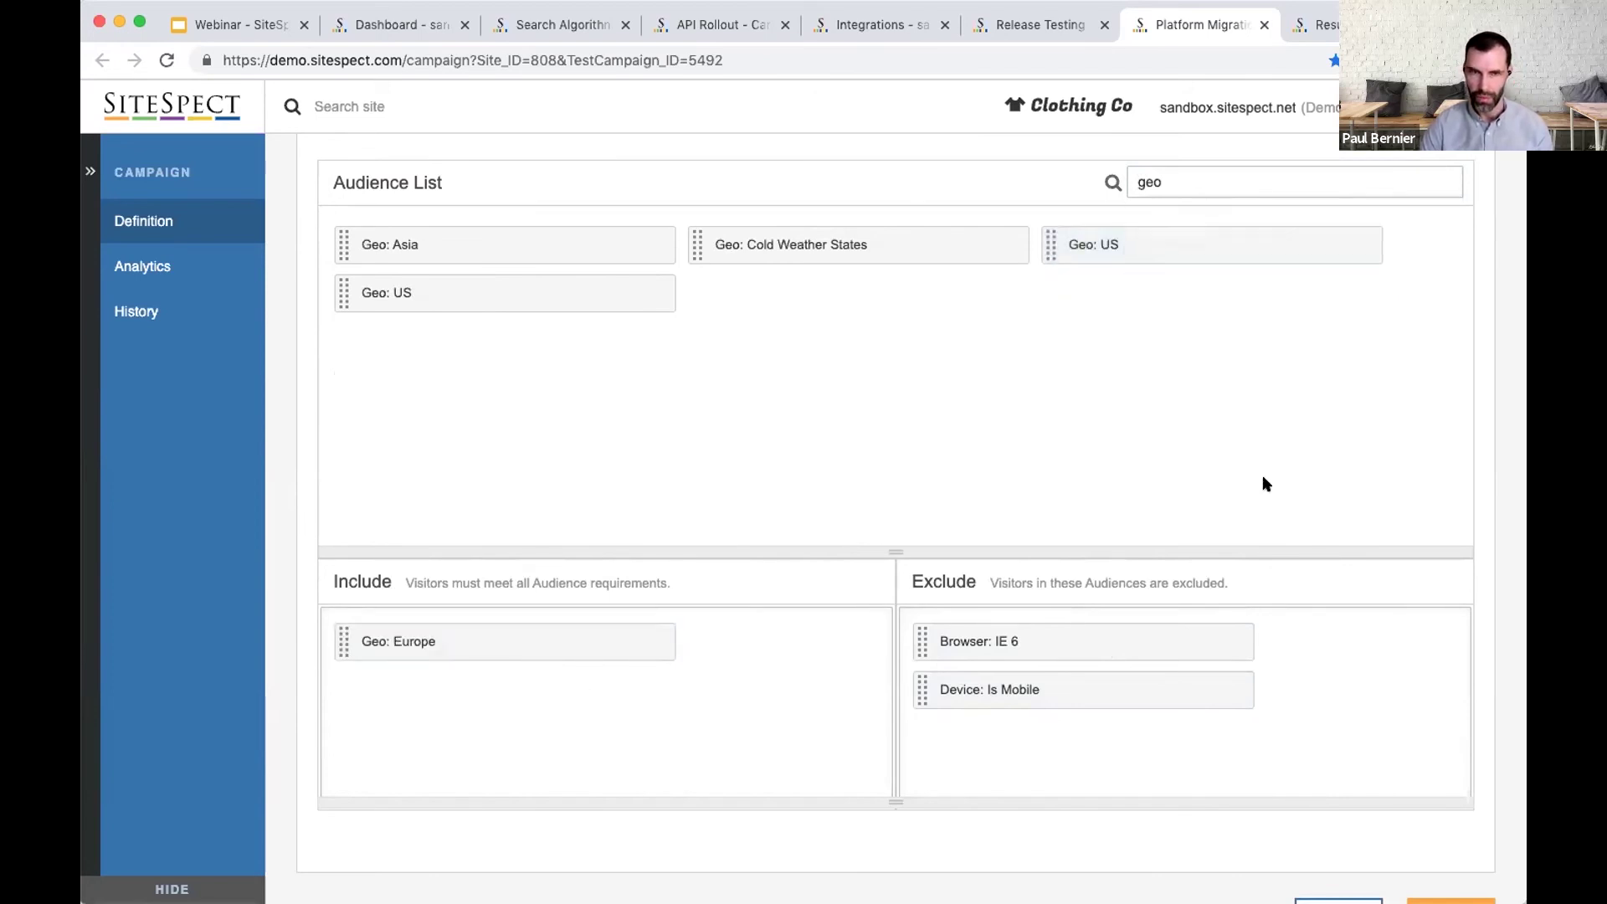
Step: Collapse the campaign's Audiences and Metrics sections
scroll(855, 423, up, 3)
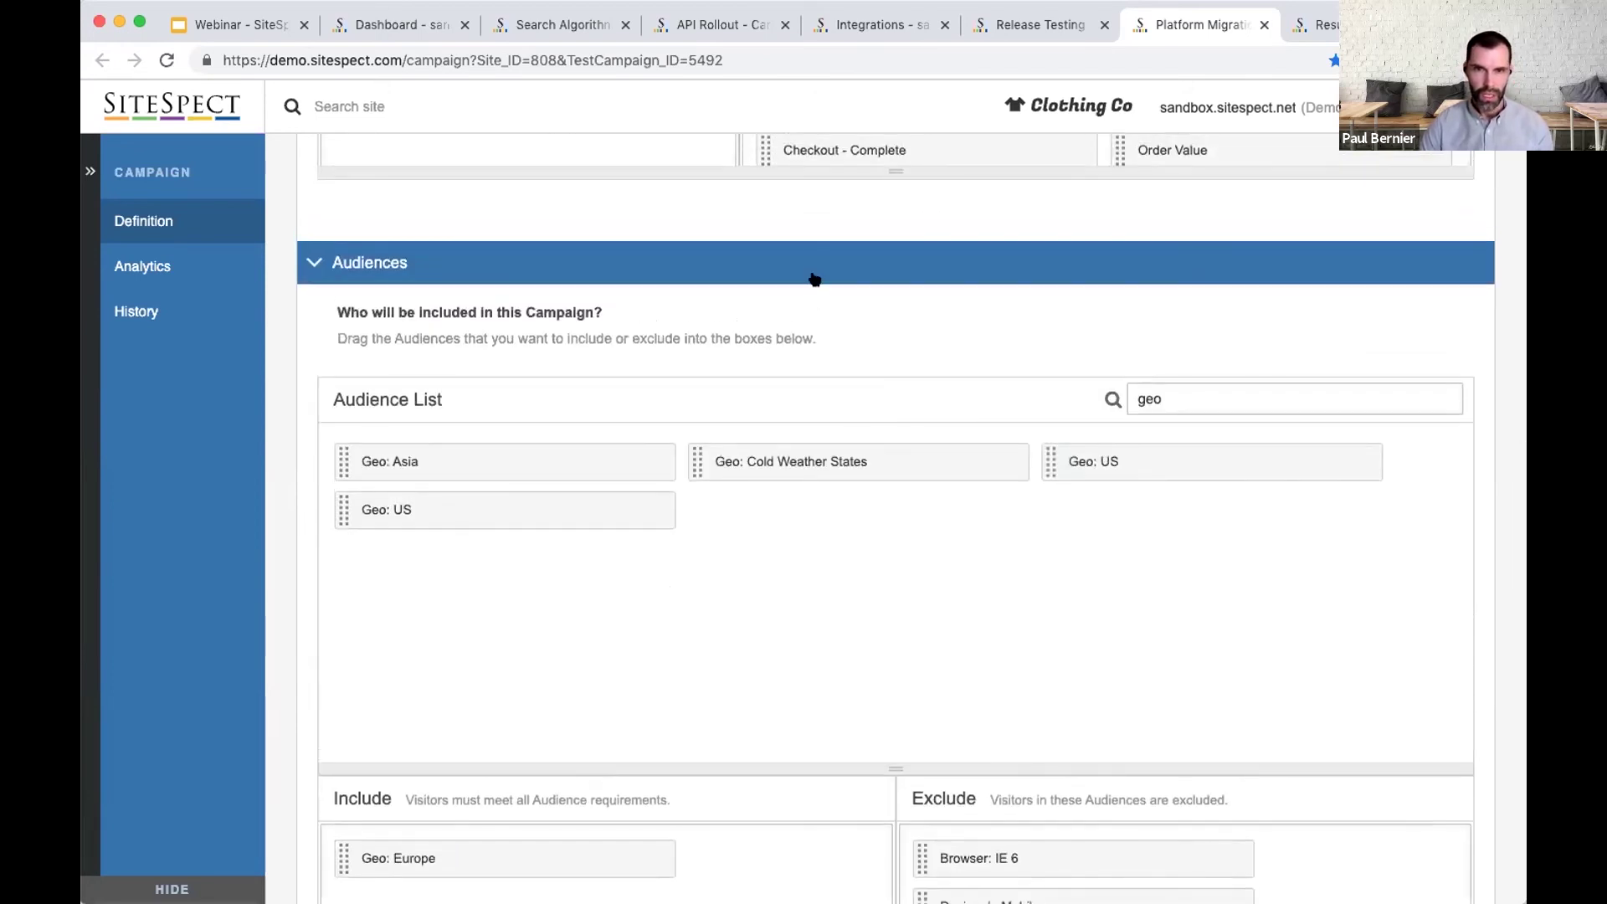
scroll(814, 279, up, 15)
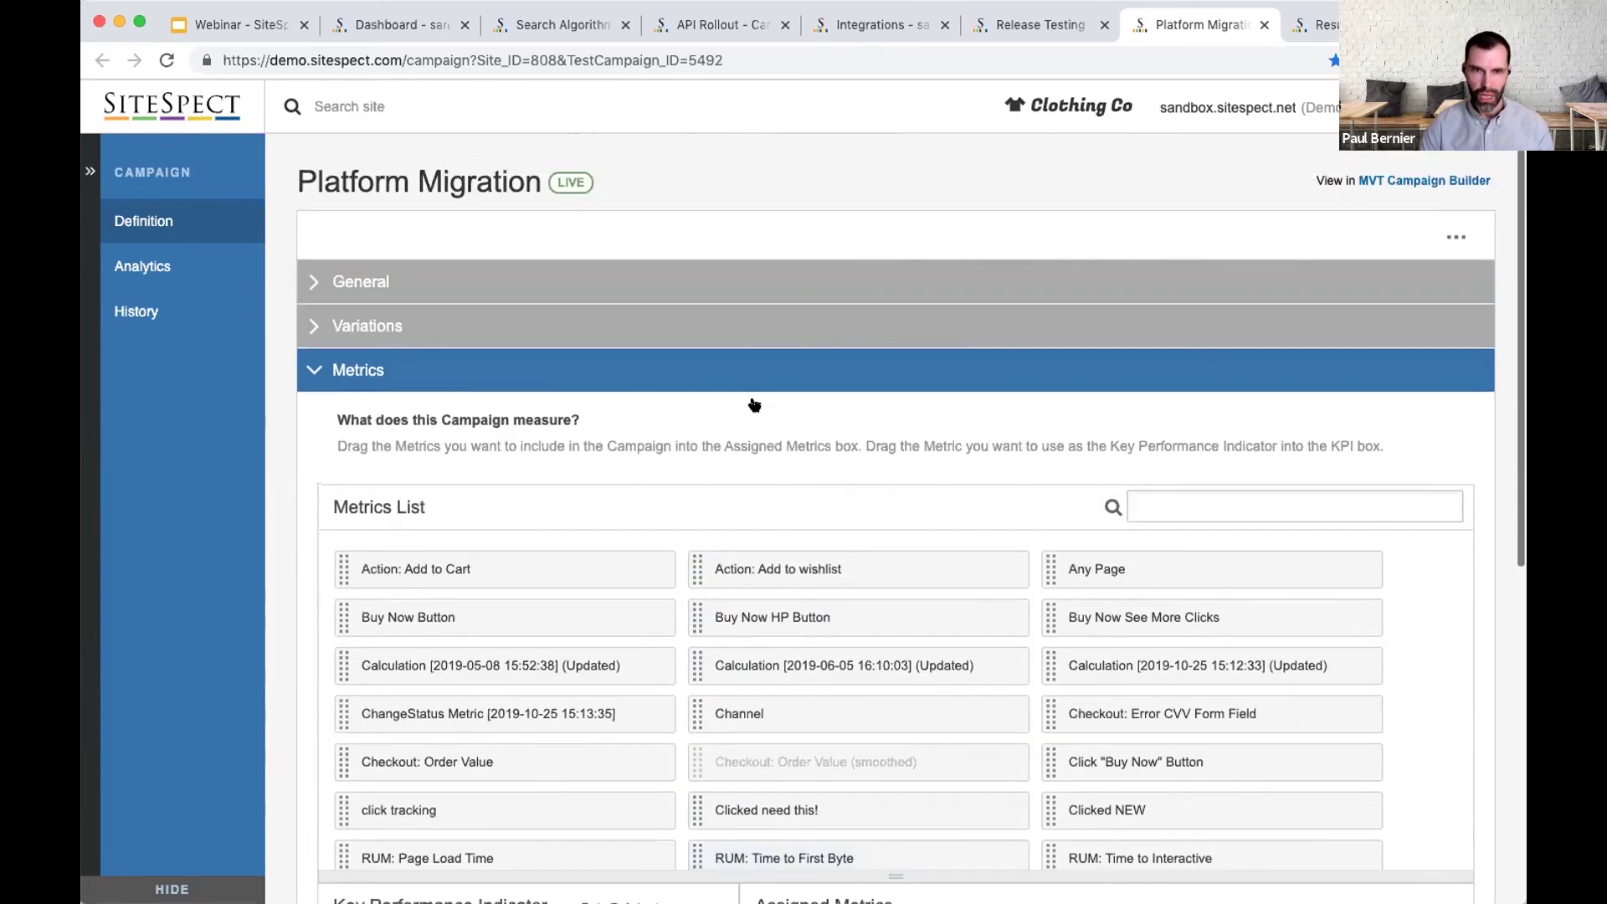
click(743, 376)
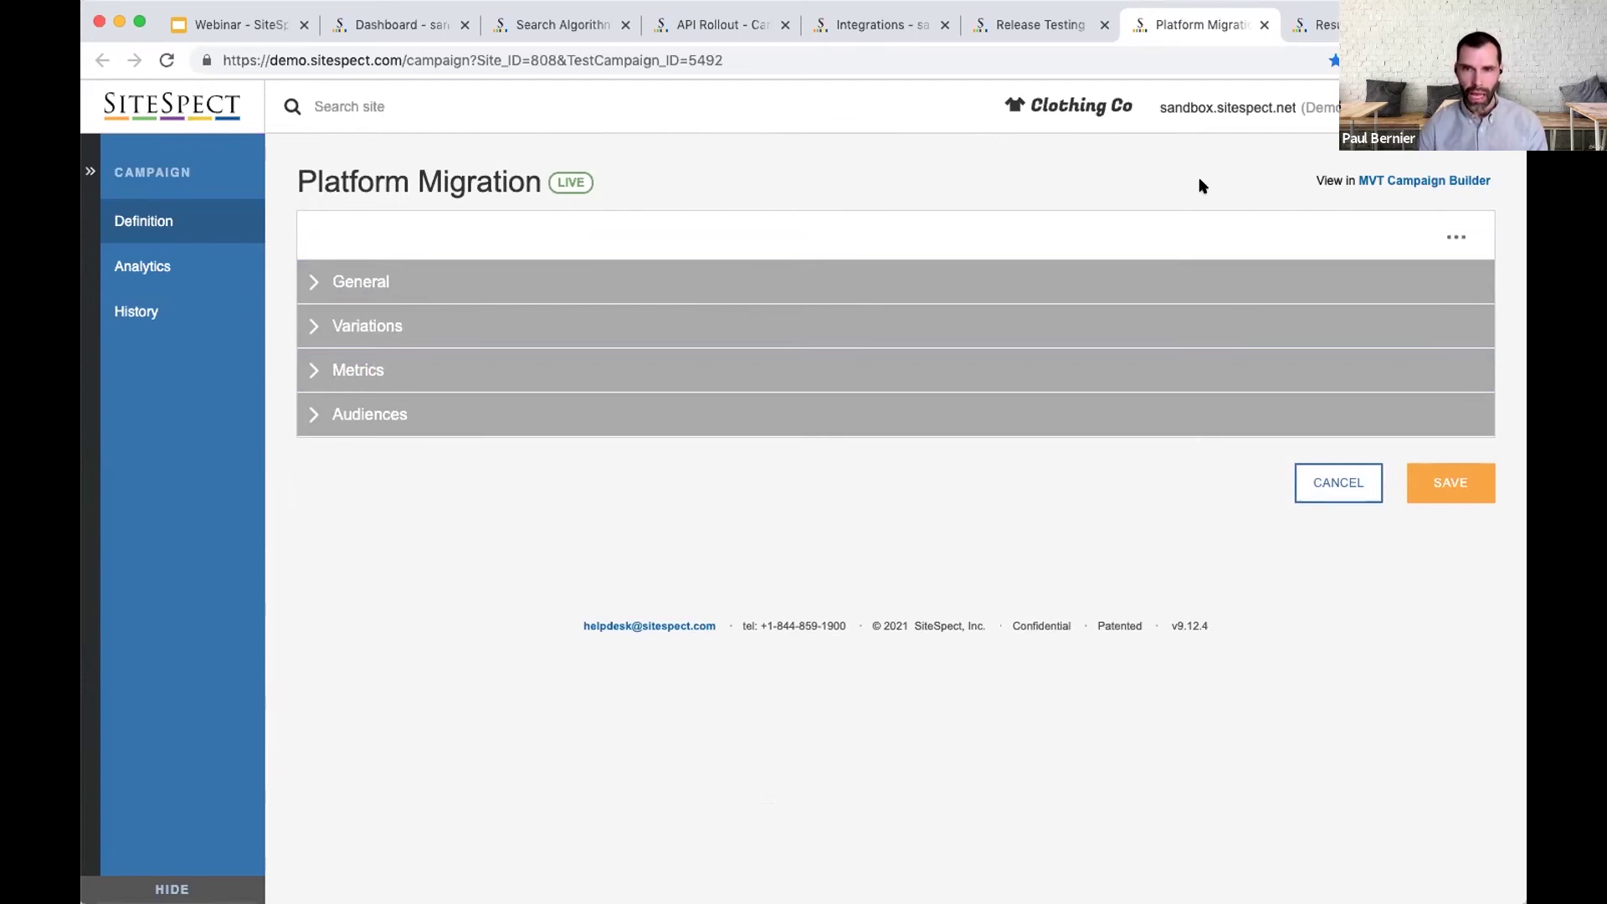
Step: Switch to the Platform Migration (Enhanced Analytics) results and chart RUM: Page Load Time in the Trend graph
key(ctrl+Tab)
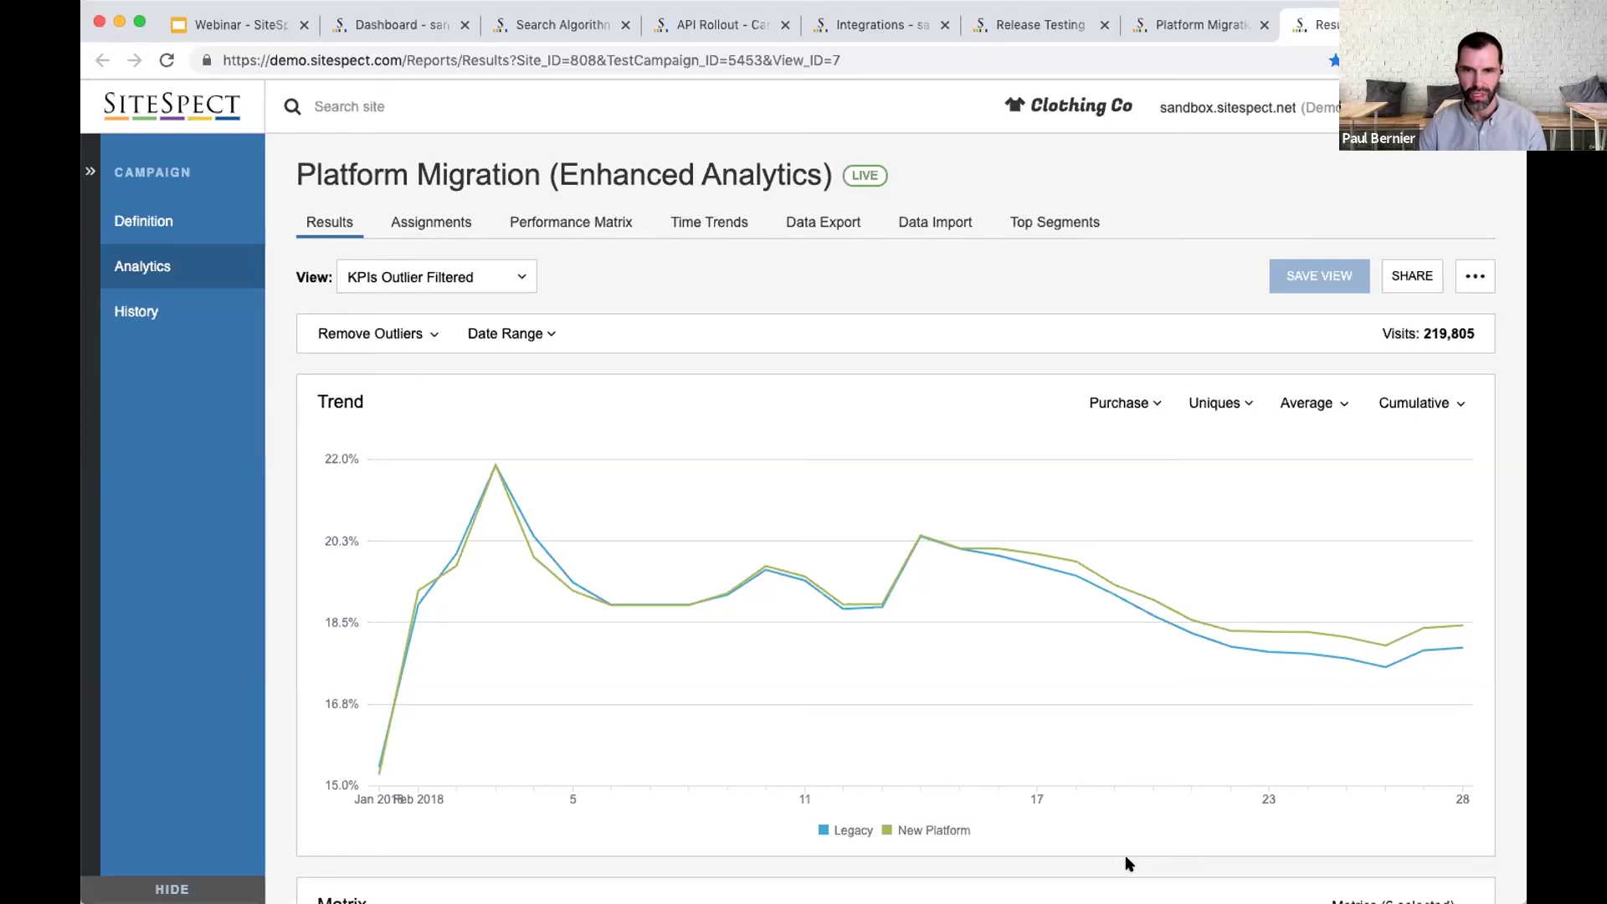
mouse_move(615, 609)
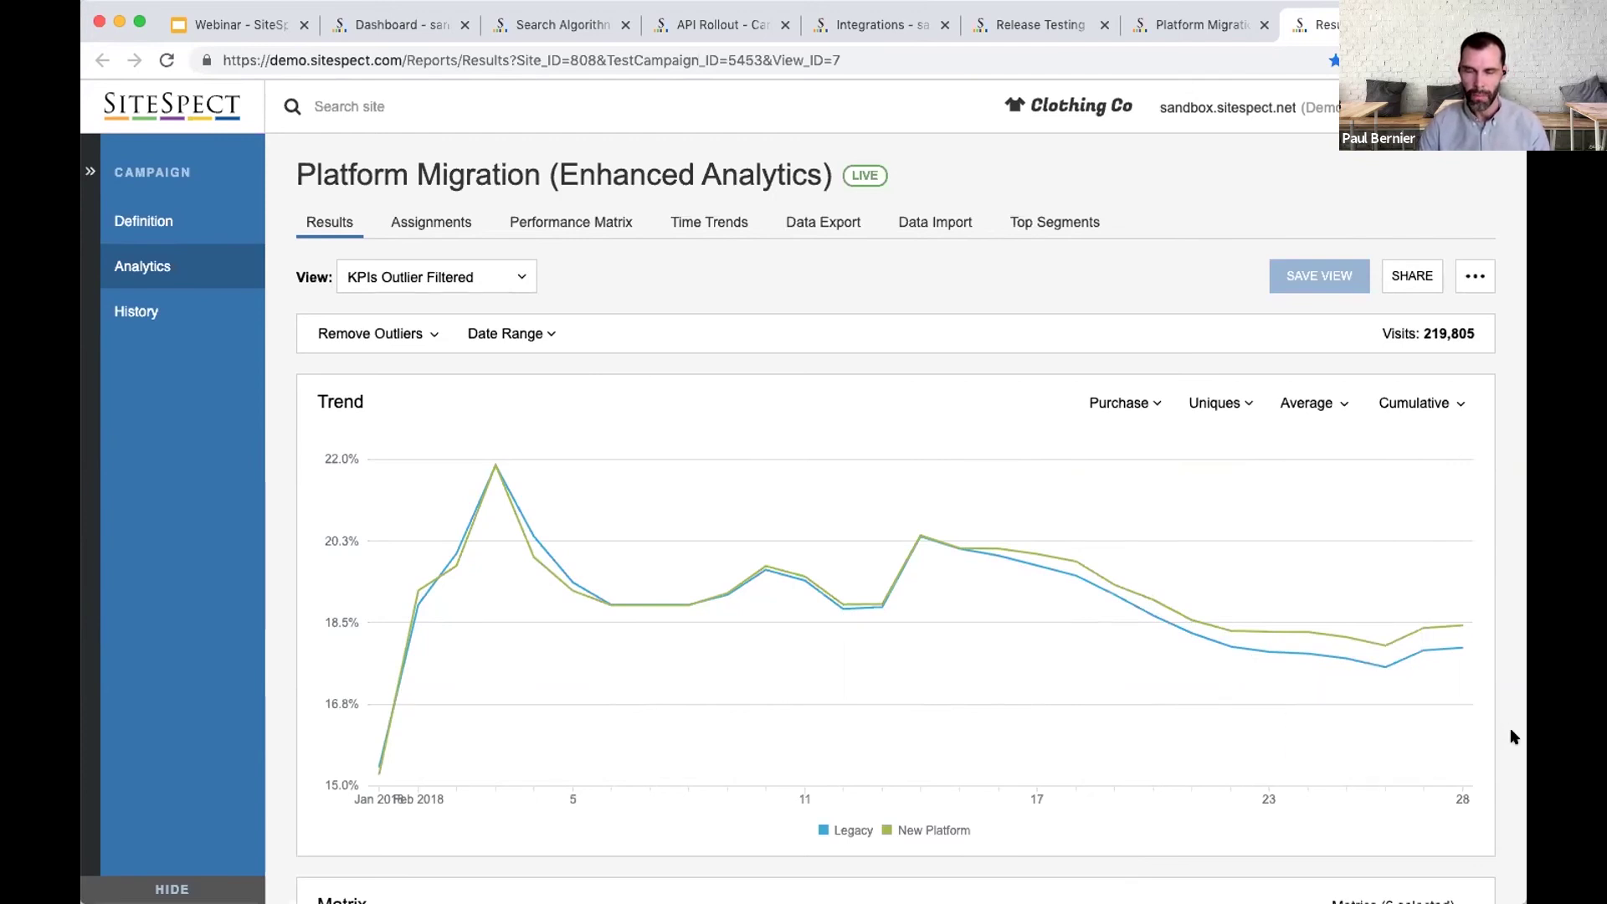
scroll(1510, 728, down, 1)
click(1136, 385)
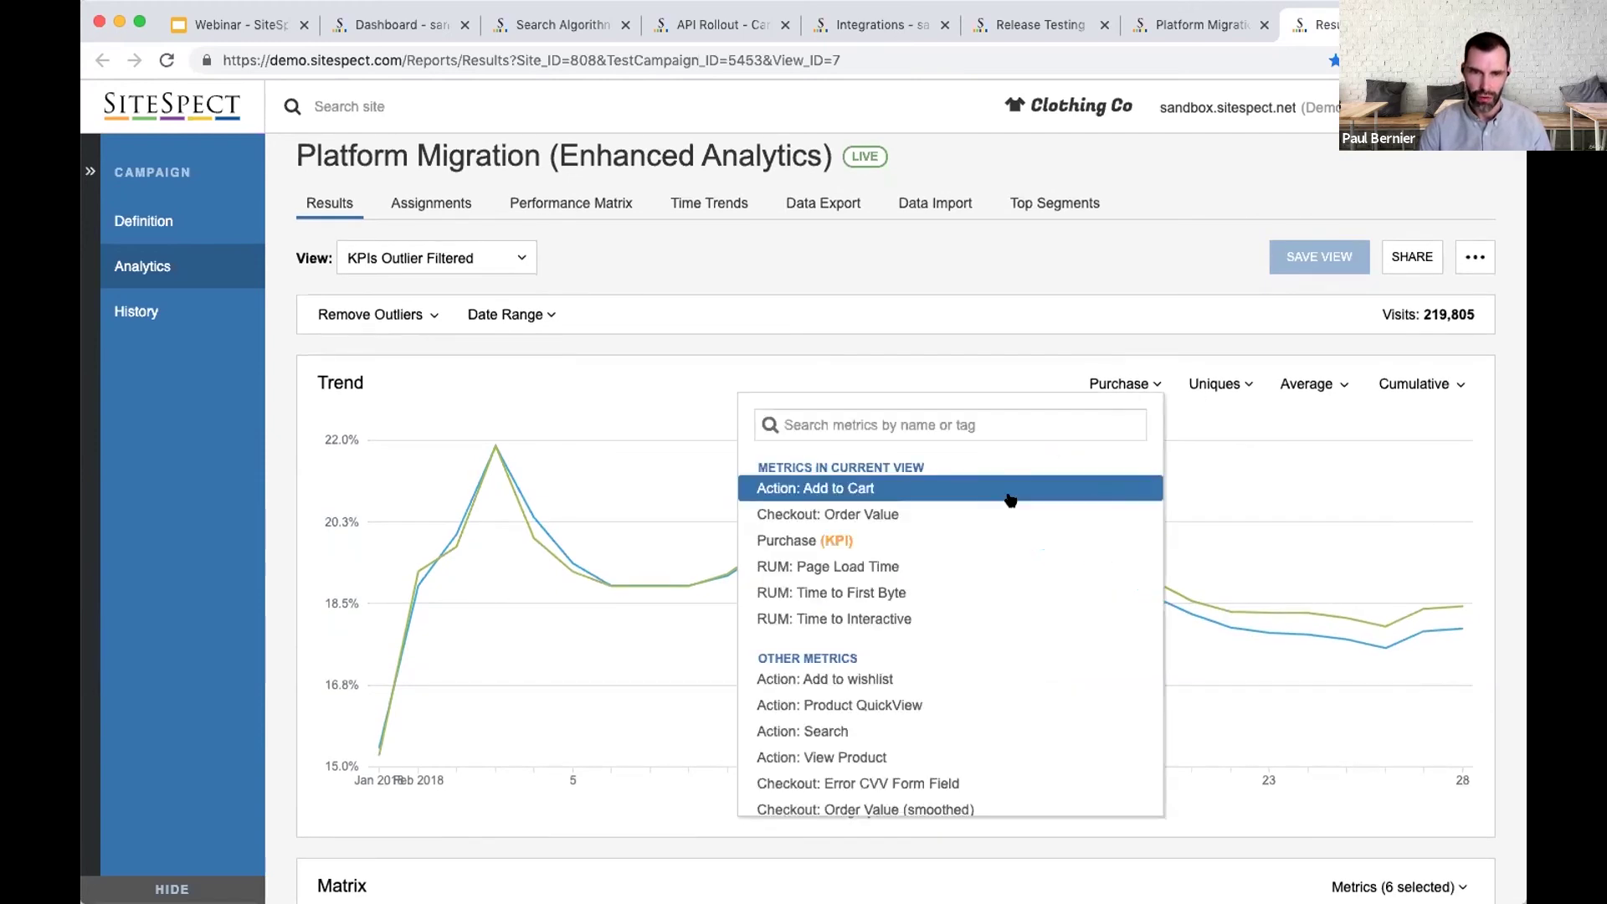
click(930, 568)
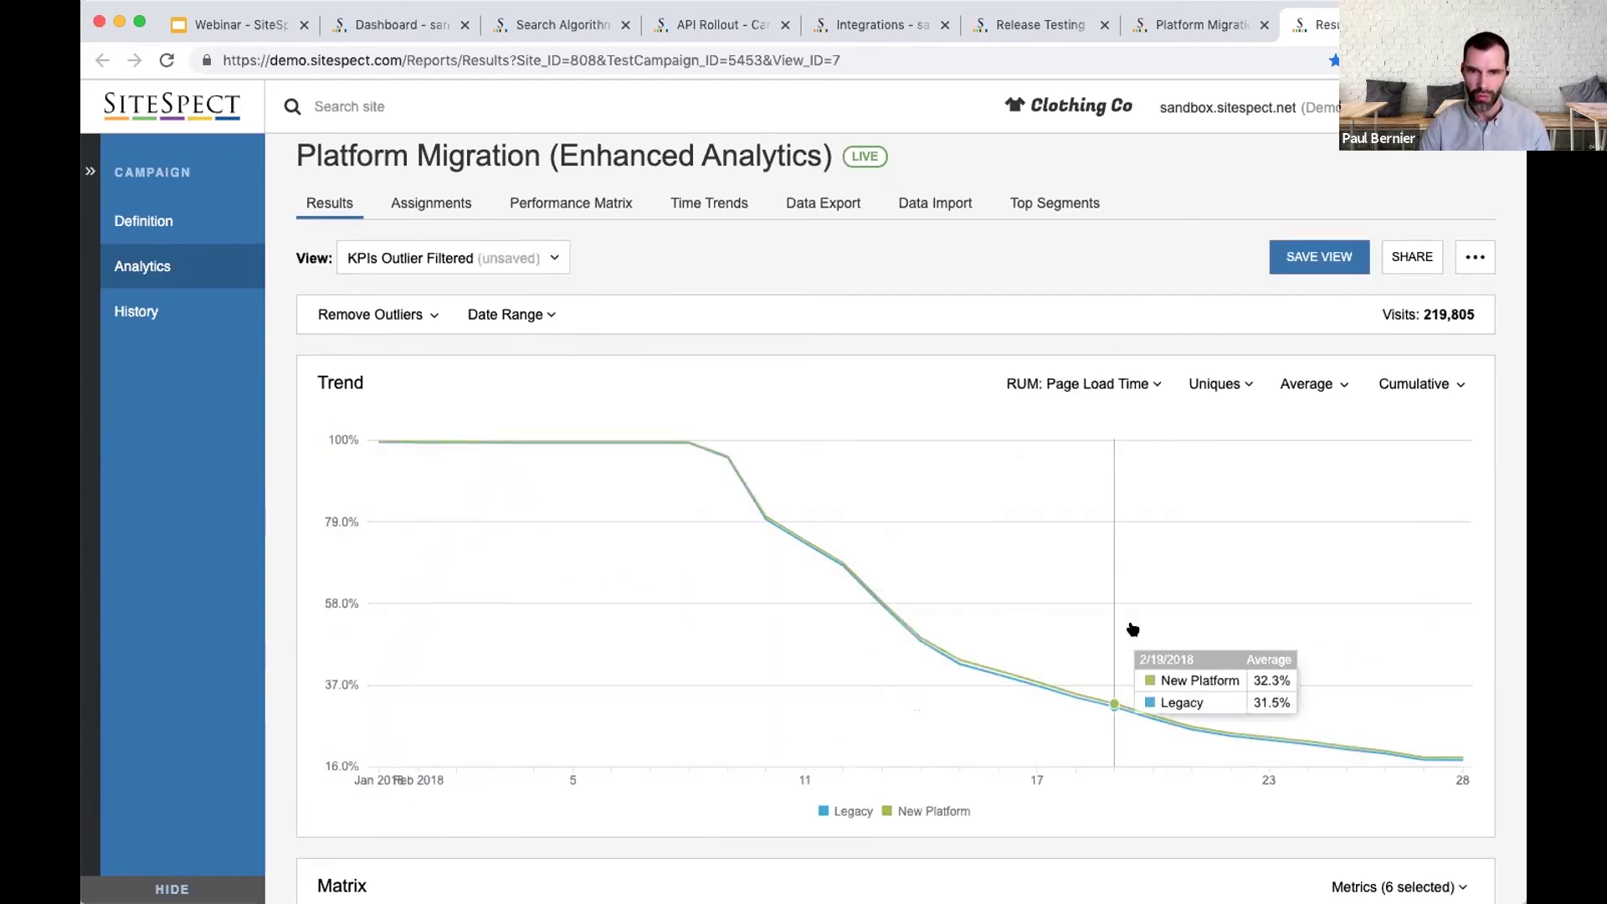
Step: Change the Trend graph's metric to RUM: Time to First Byte, and finally to Action: Add to Cart
click(1047, 385)
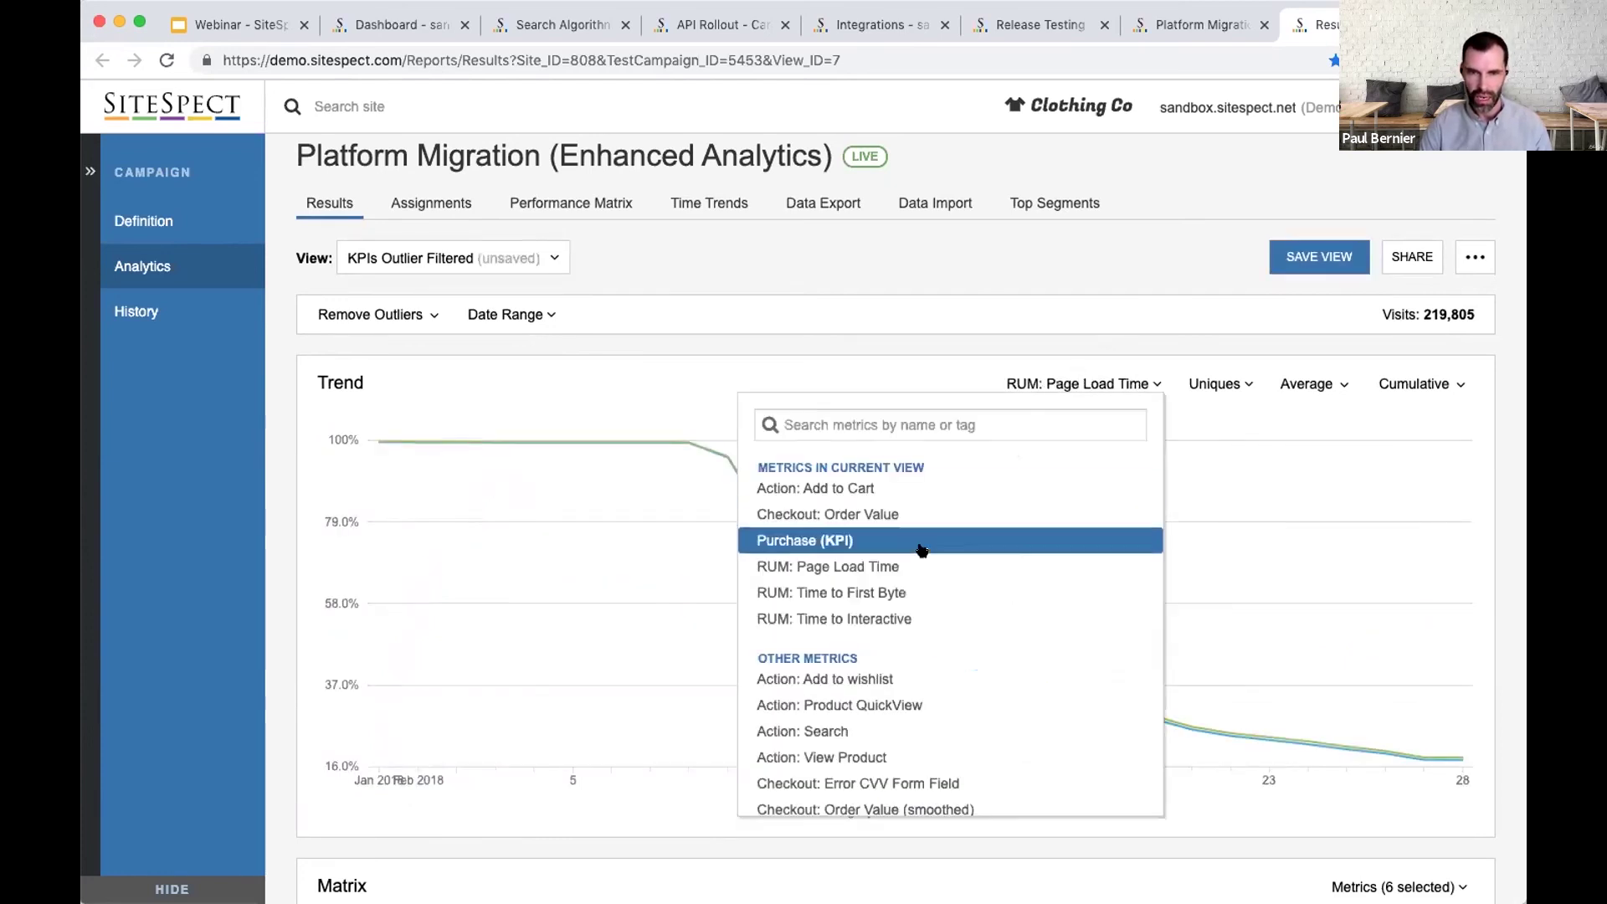
click(889, 592)
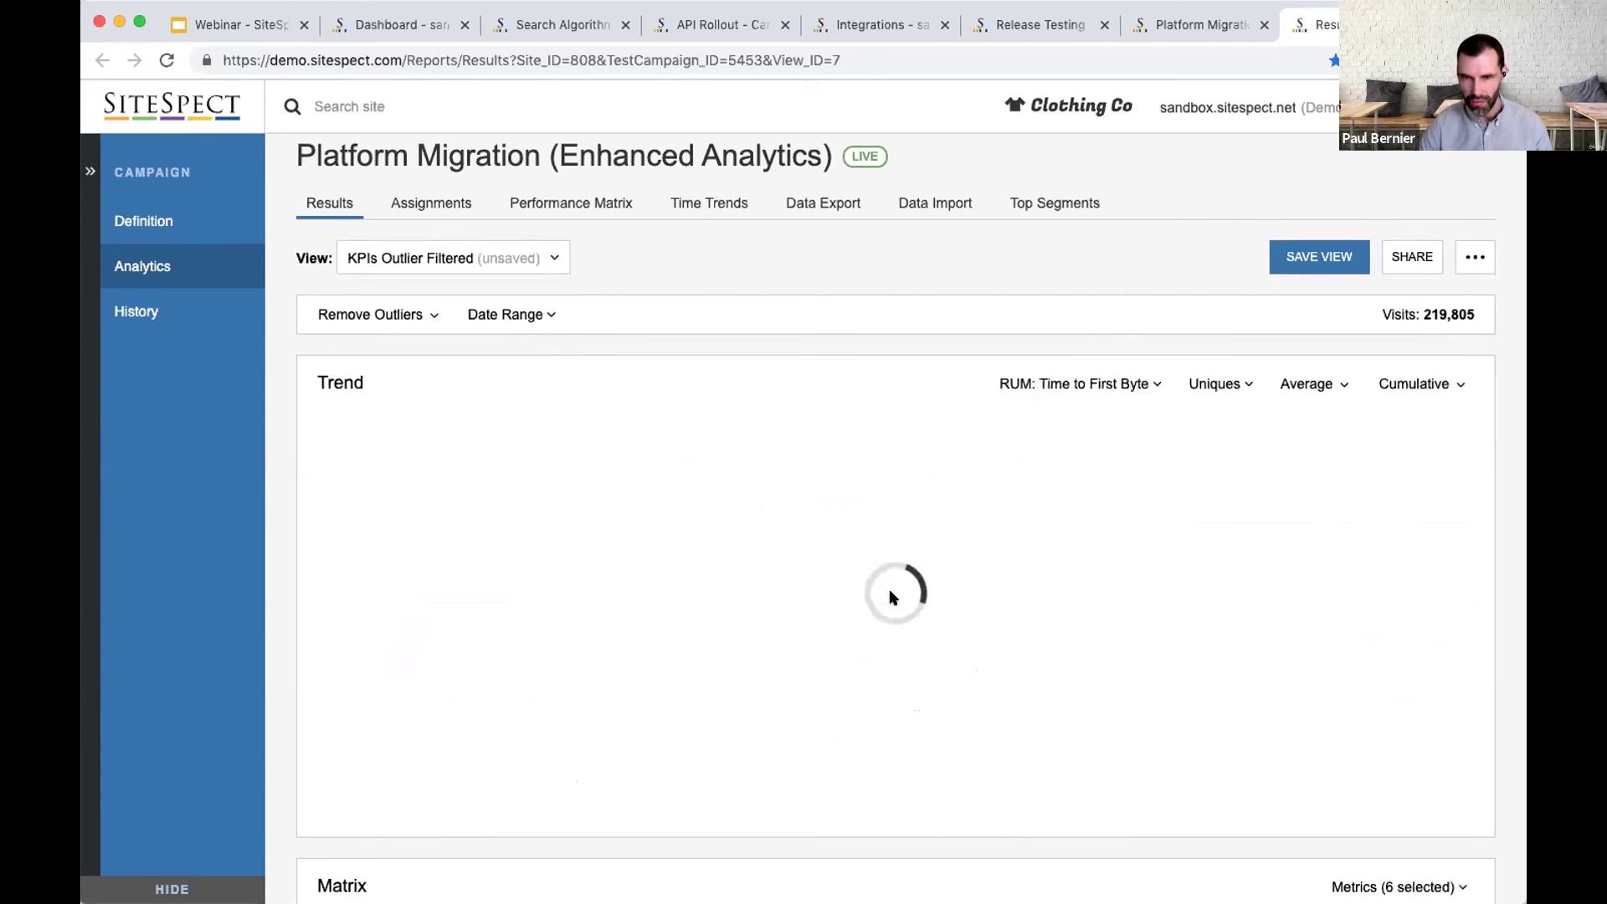
click(1093, 387)
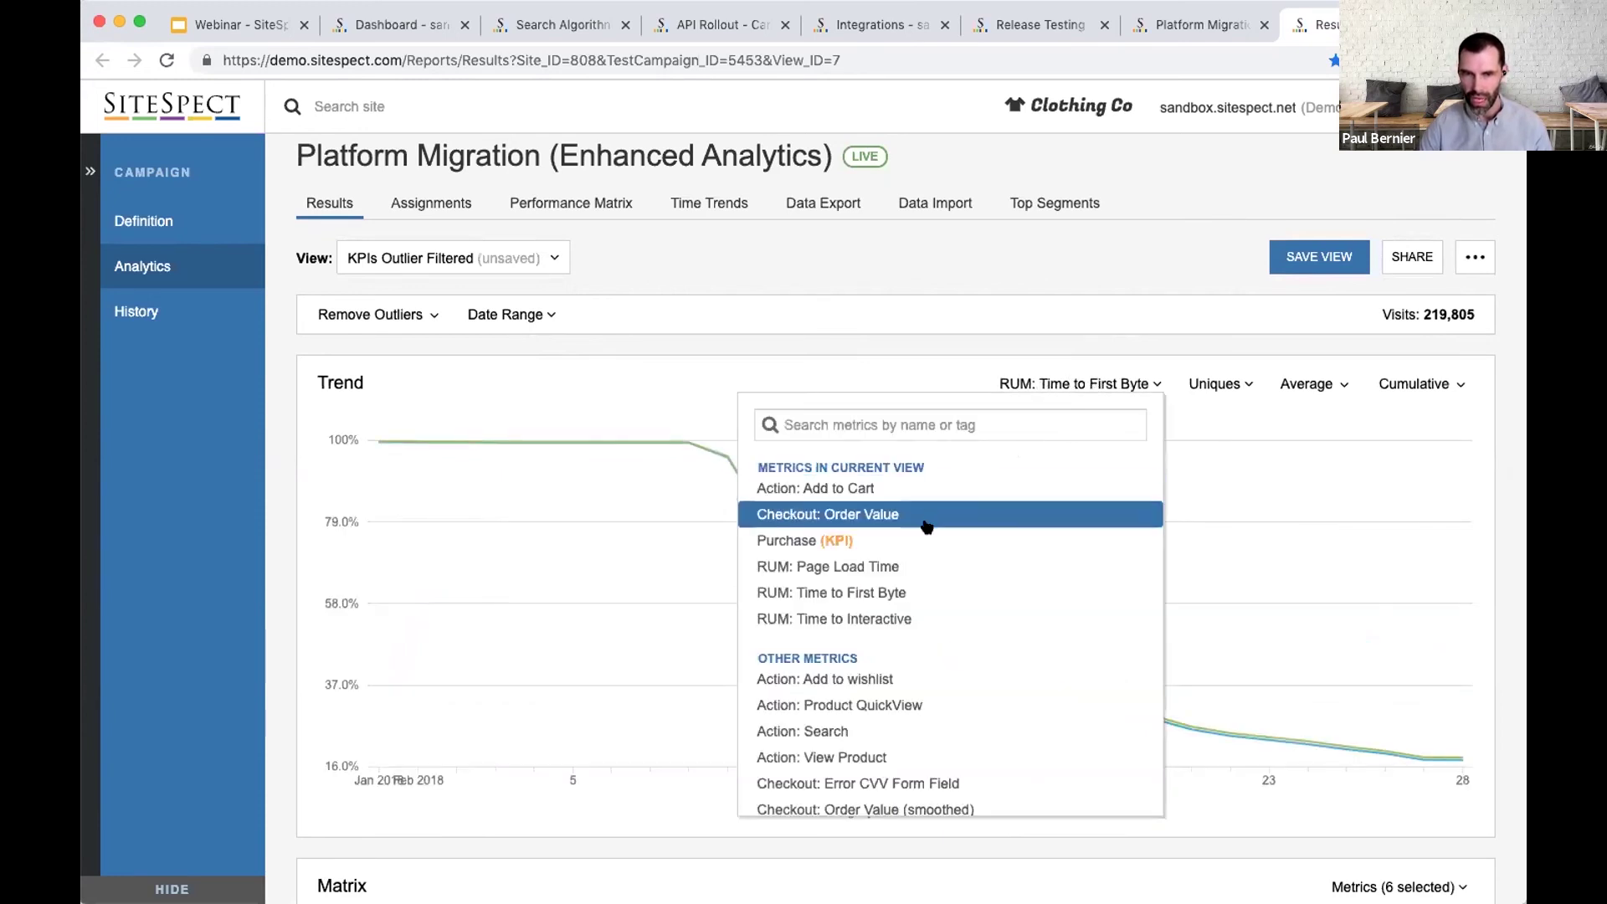
click(923, 489)
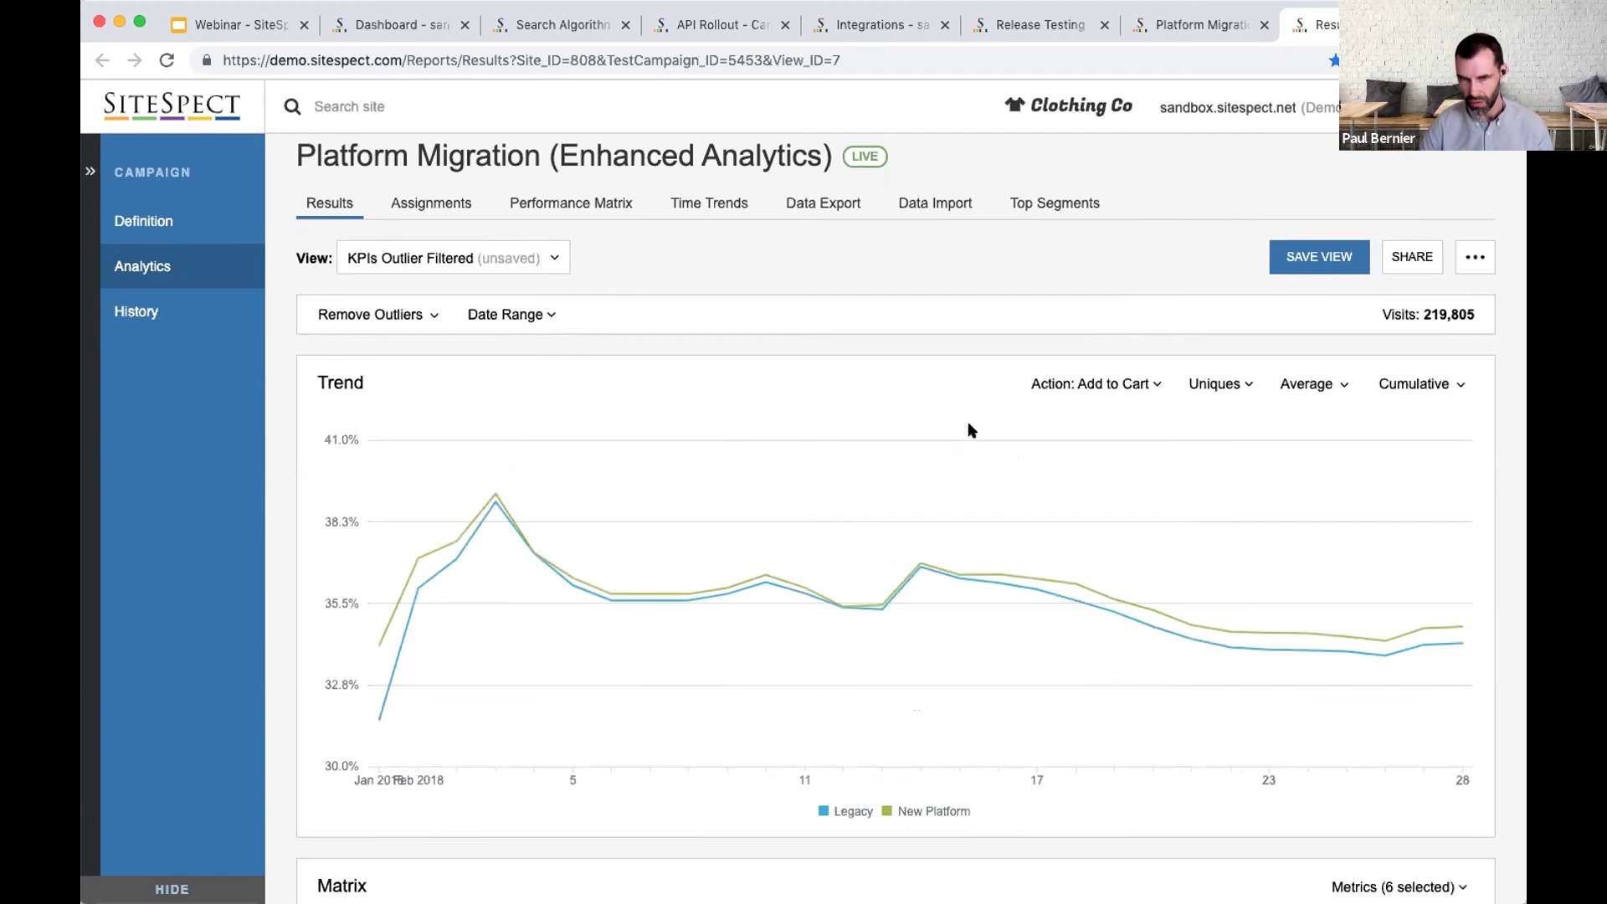
Step: Examine the Matrix table's purchase, cart, order value and RUM metrics, comparing New Platform against Legacy
scroll(1078, 748, down, 3)
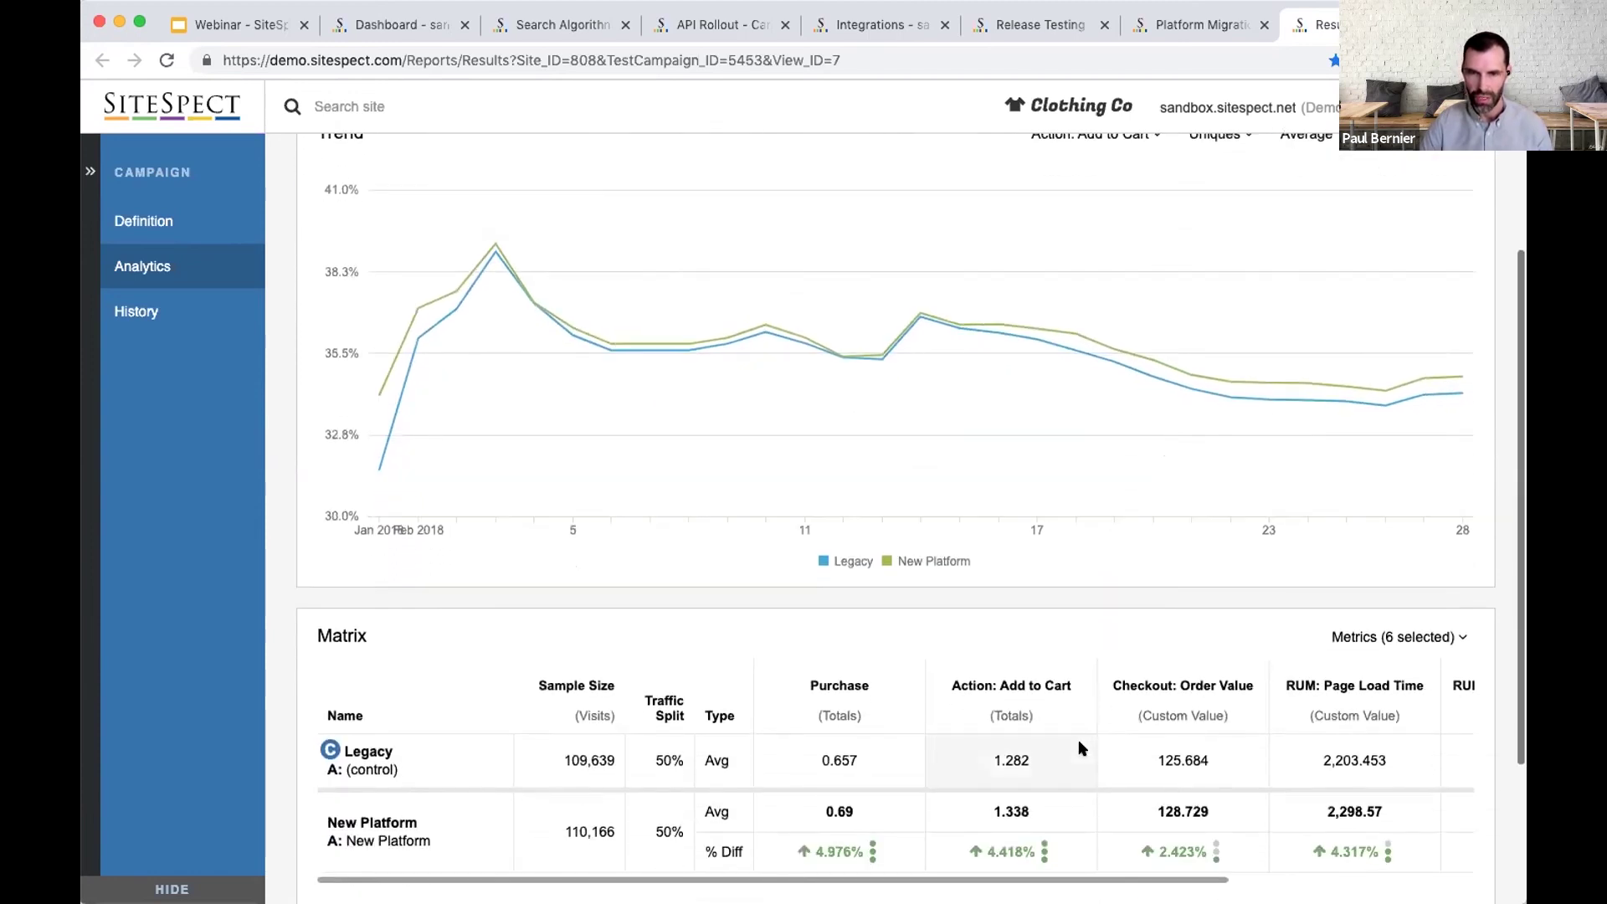
scroll(1088, 687, down, 2)
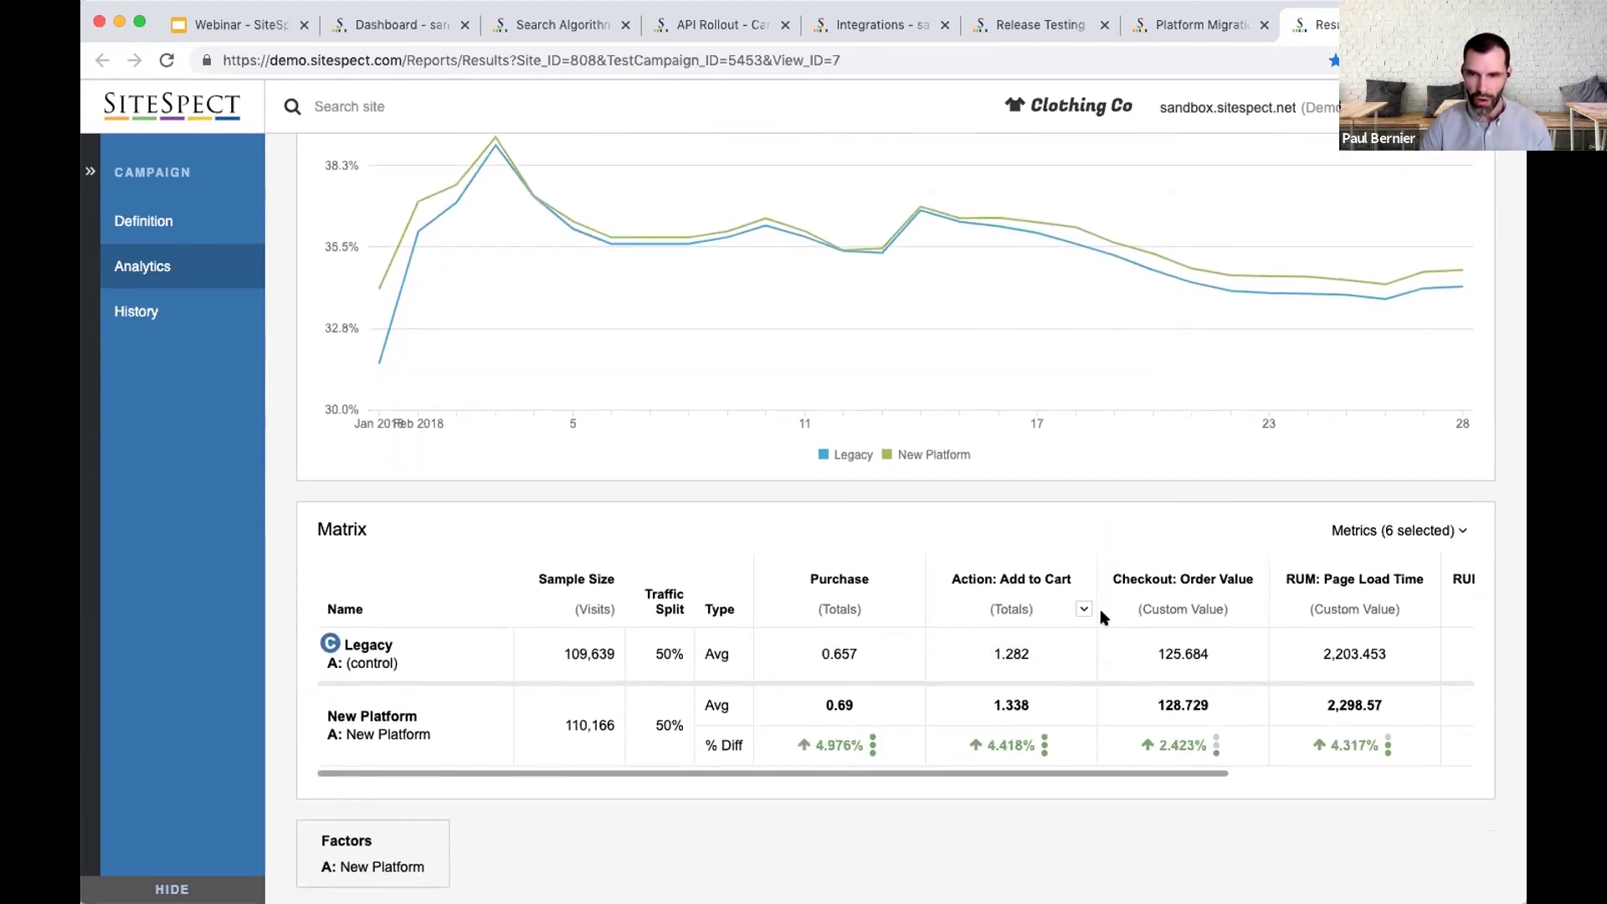
scroll(1175, 703, right, 5)
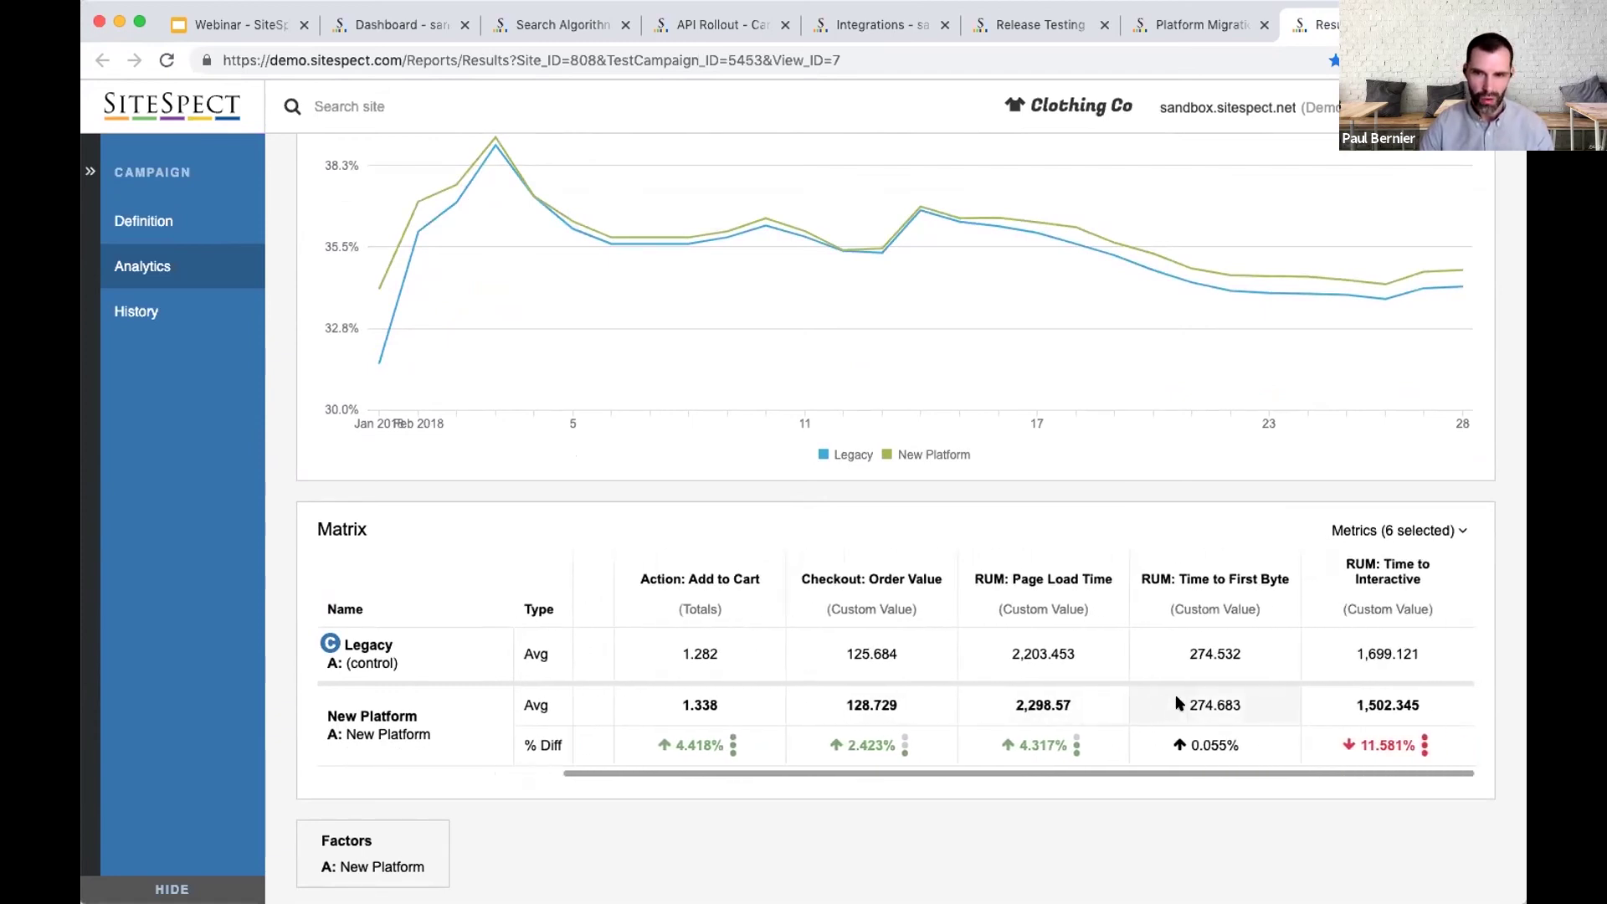
scroll(1175, 704, left, 5)
mouse_move(1175, 703)
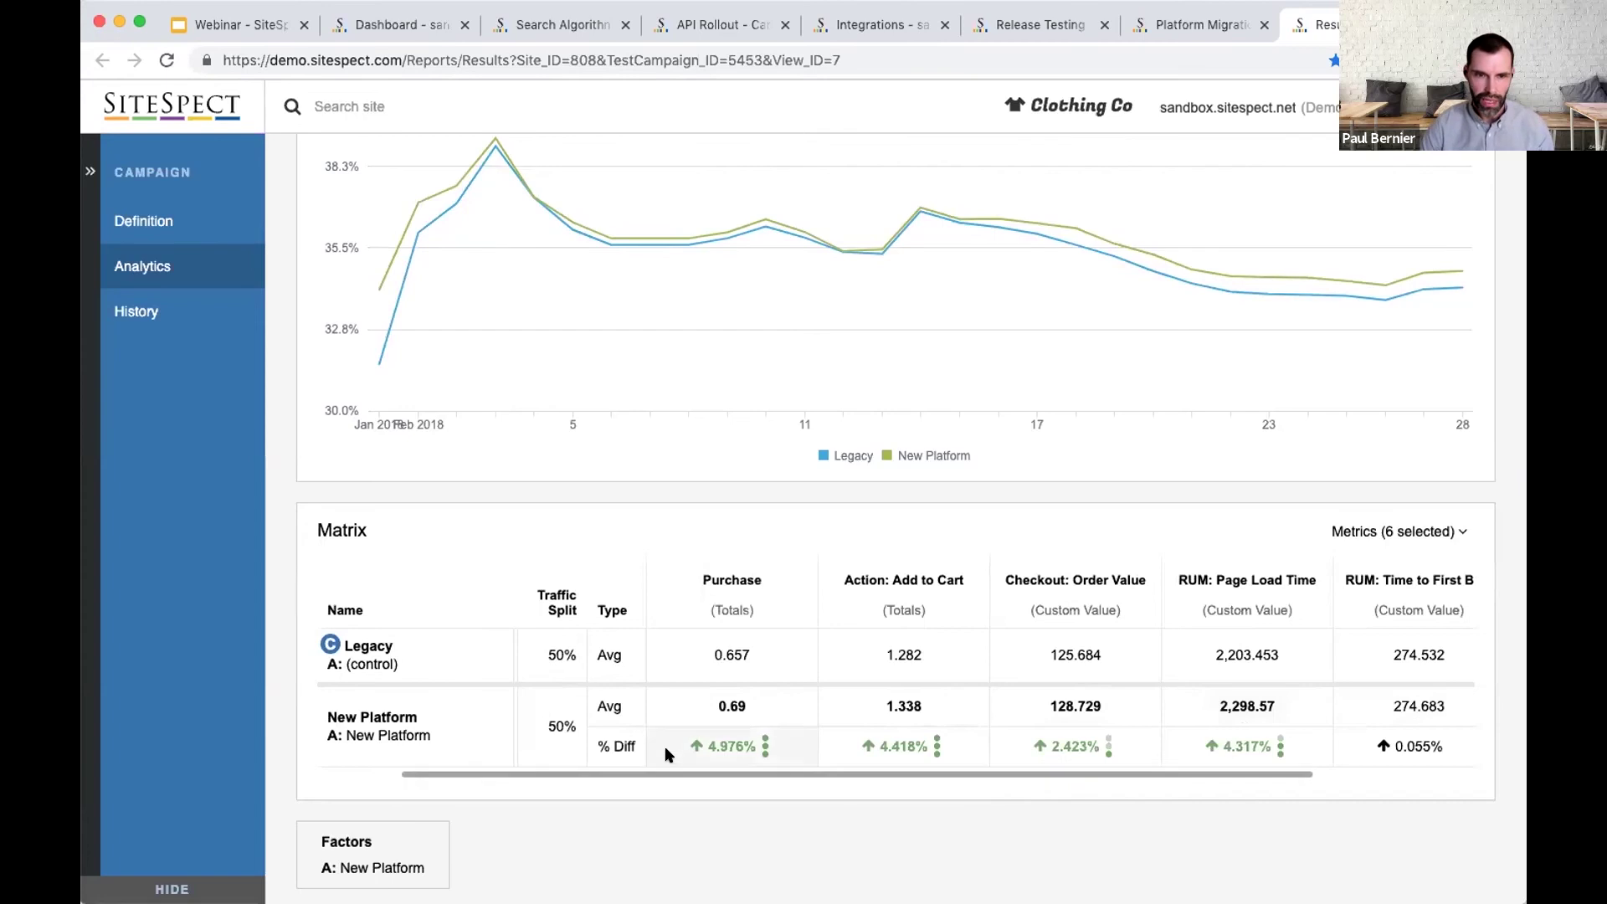
mouse_move(667, 755)
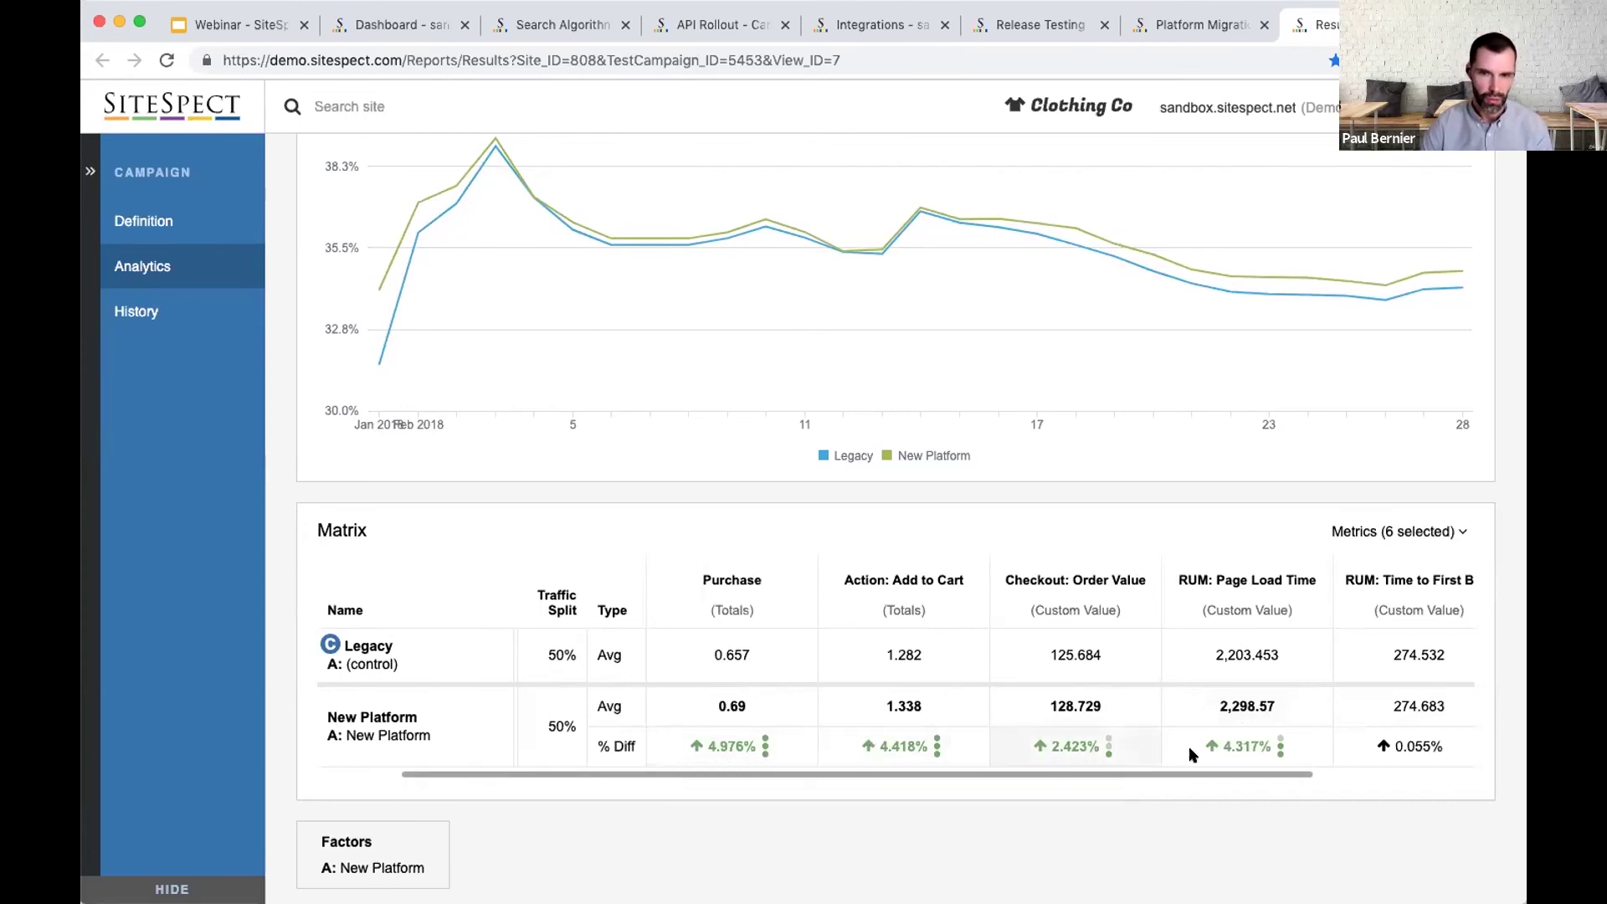
mouse_move(1197, 746)
scroll(1197, 746, right, 5)
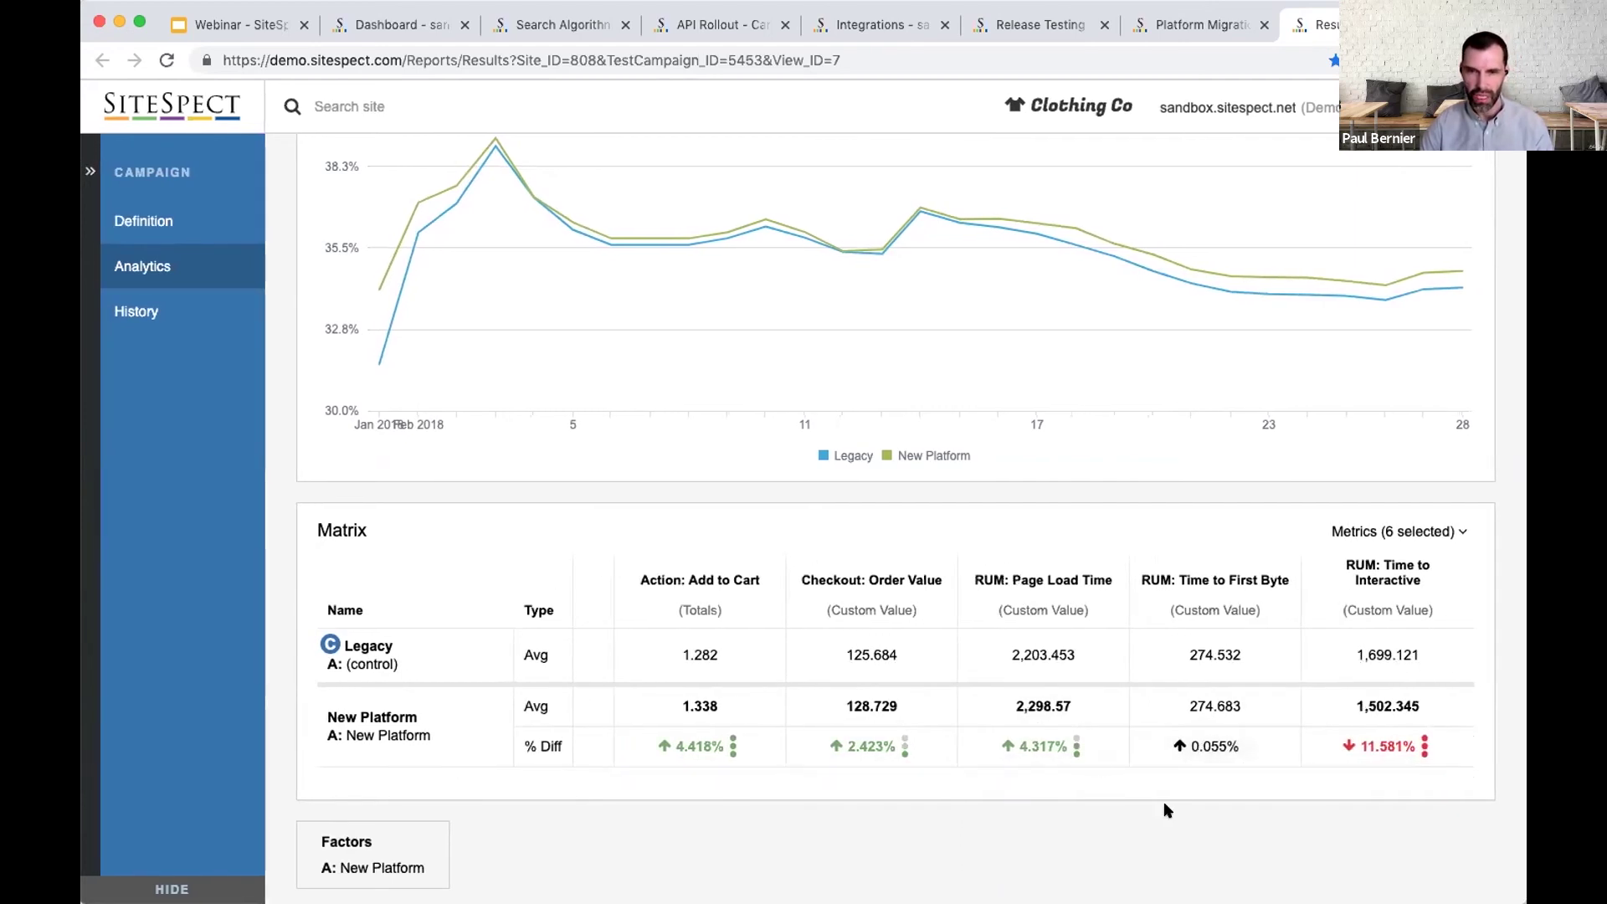
mouse_move(1054, 740)
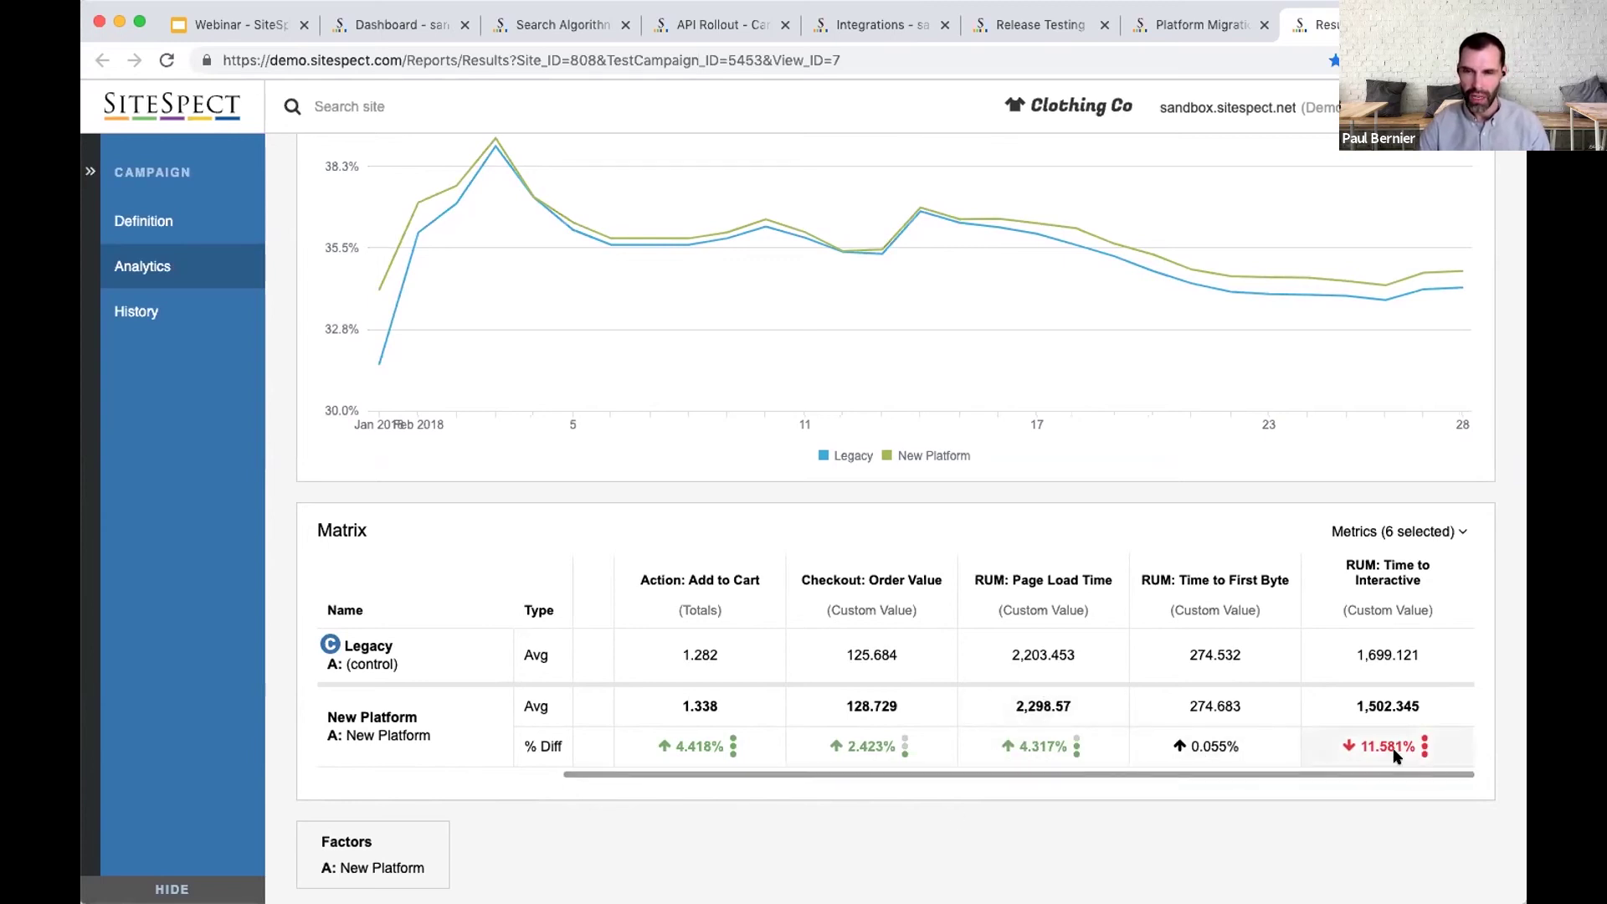
mouse_move(1395, 756)
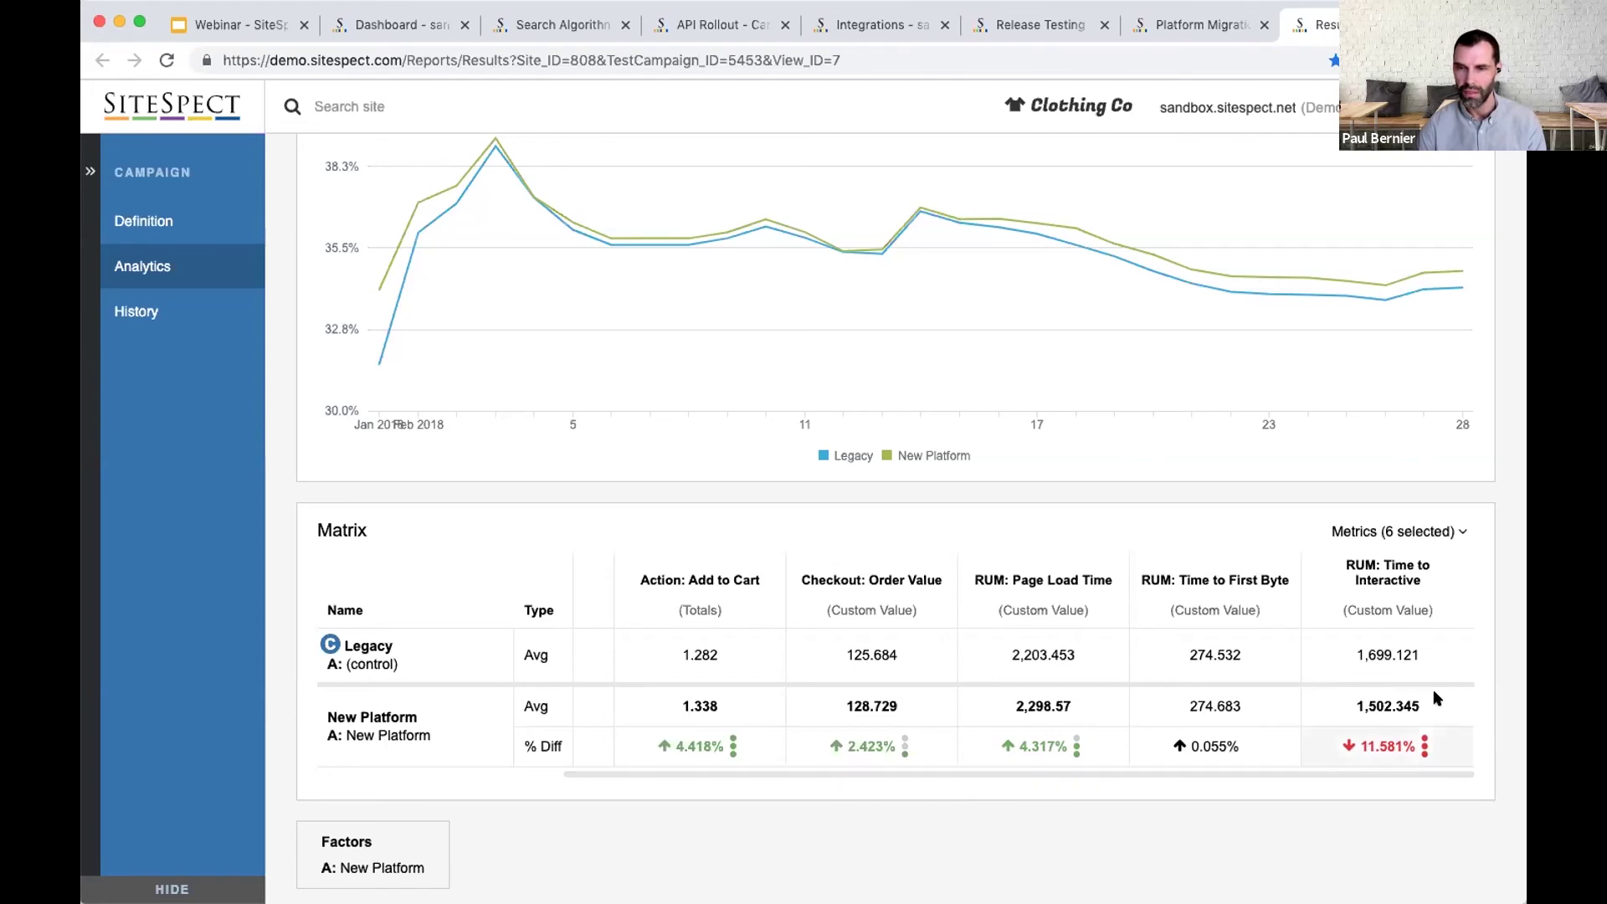
scroll(881, 716, left, 5)
scroll(881, 716, left, 3)
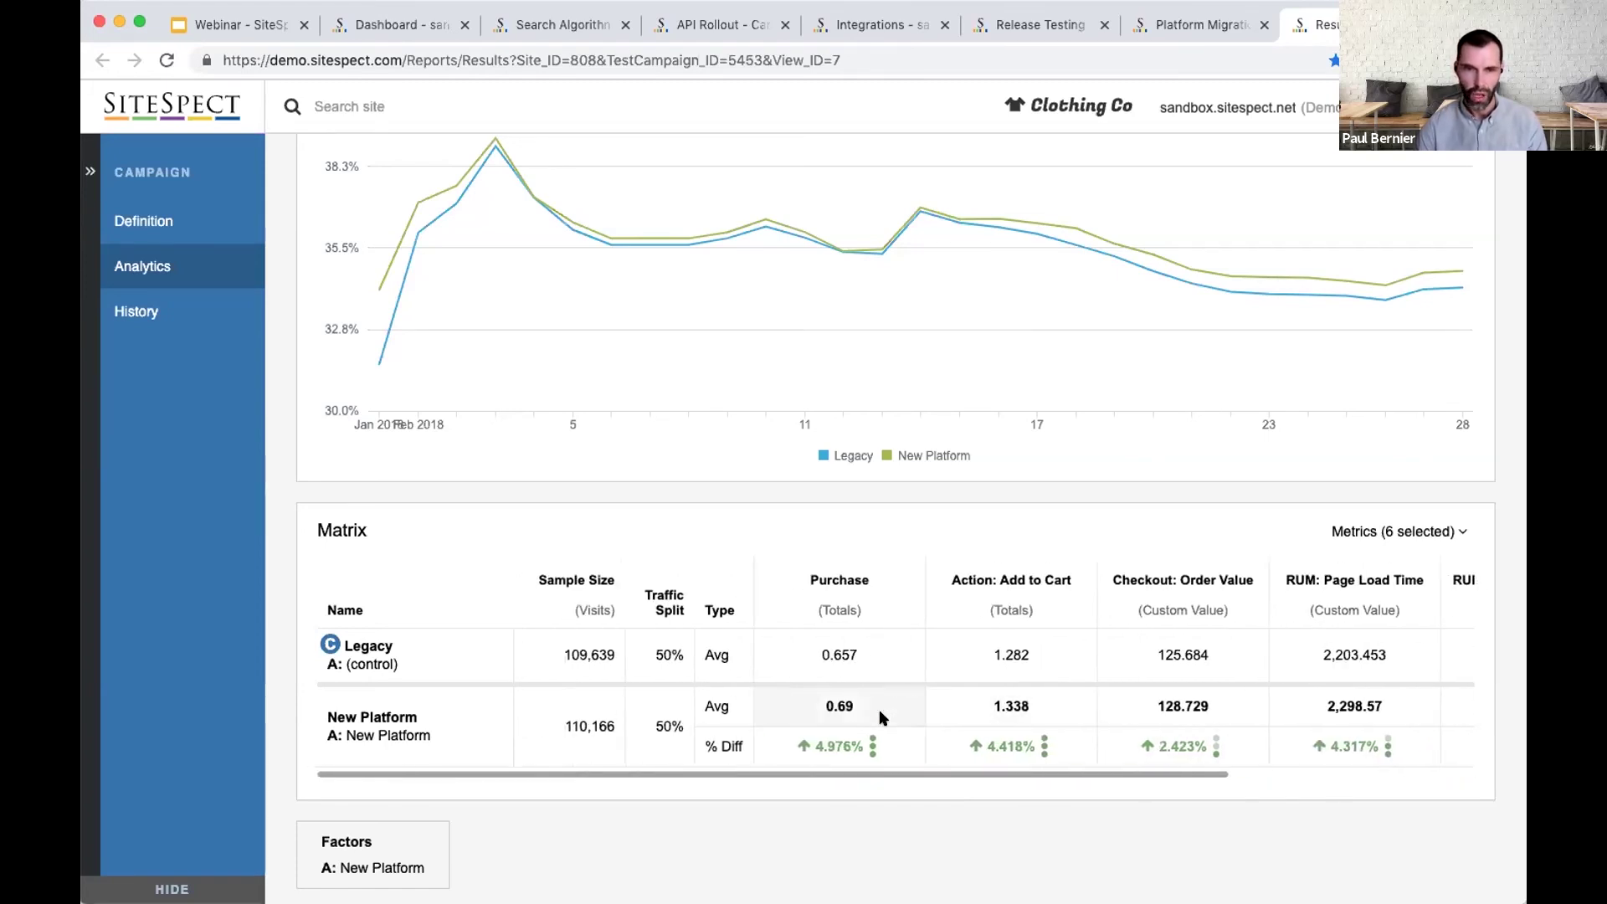
Step: Switch to the Google Slides webinar deck and advance to the "Rollouts vs. Traditional Feature Flag Solutions" slide
scroll(290, 482, up, 3)
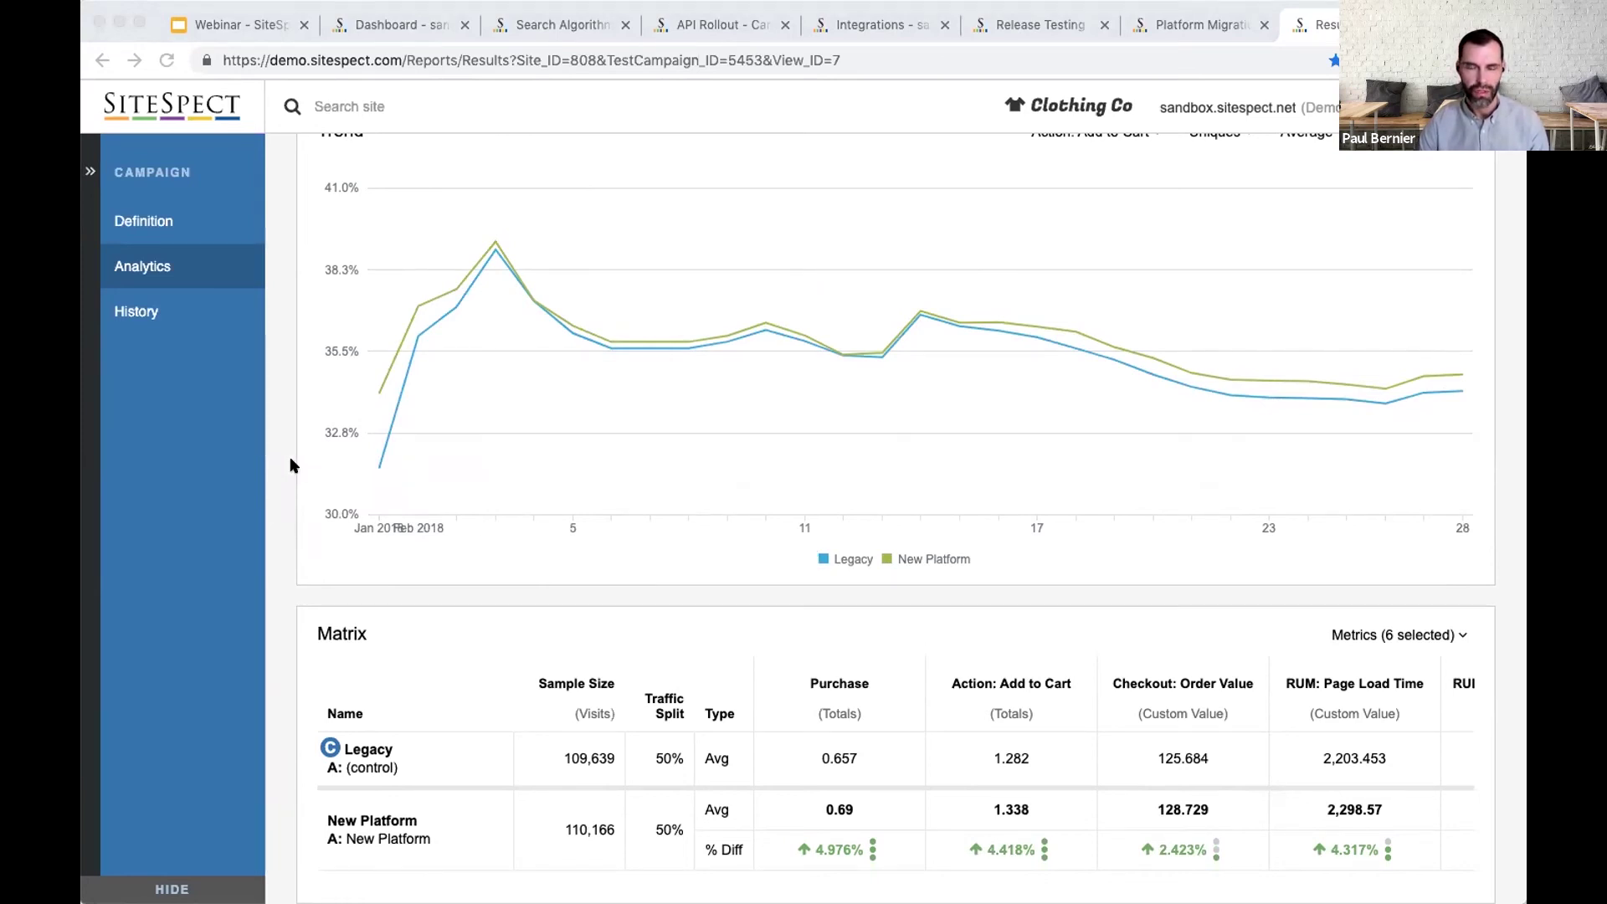
scroll(291, 465, up, 4)
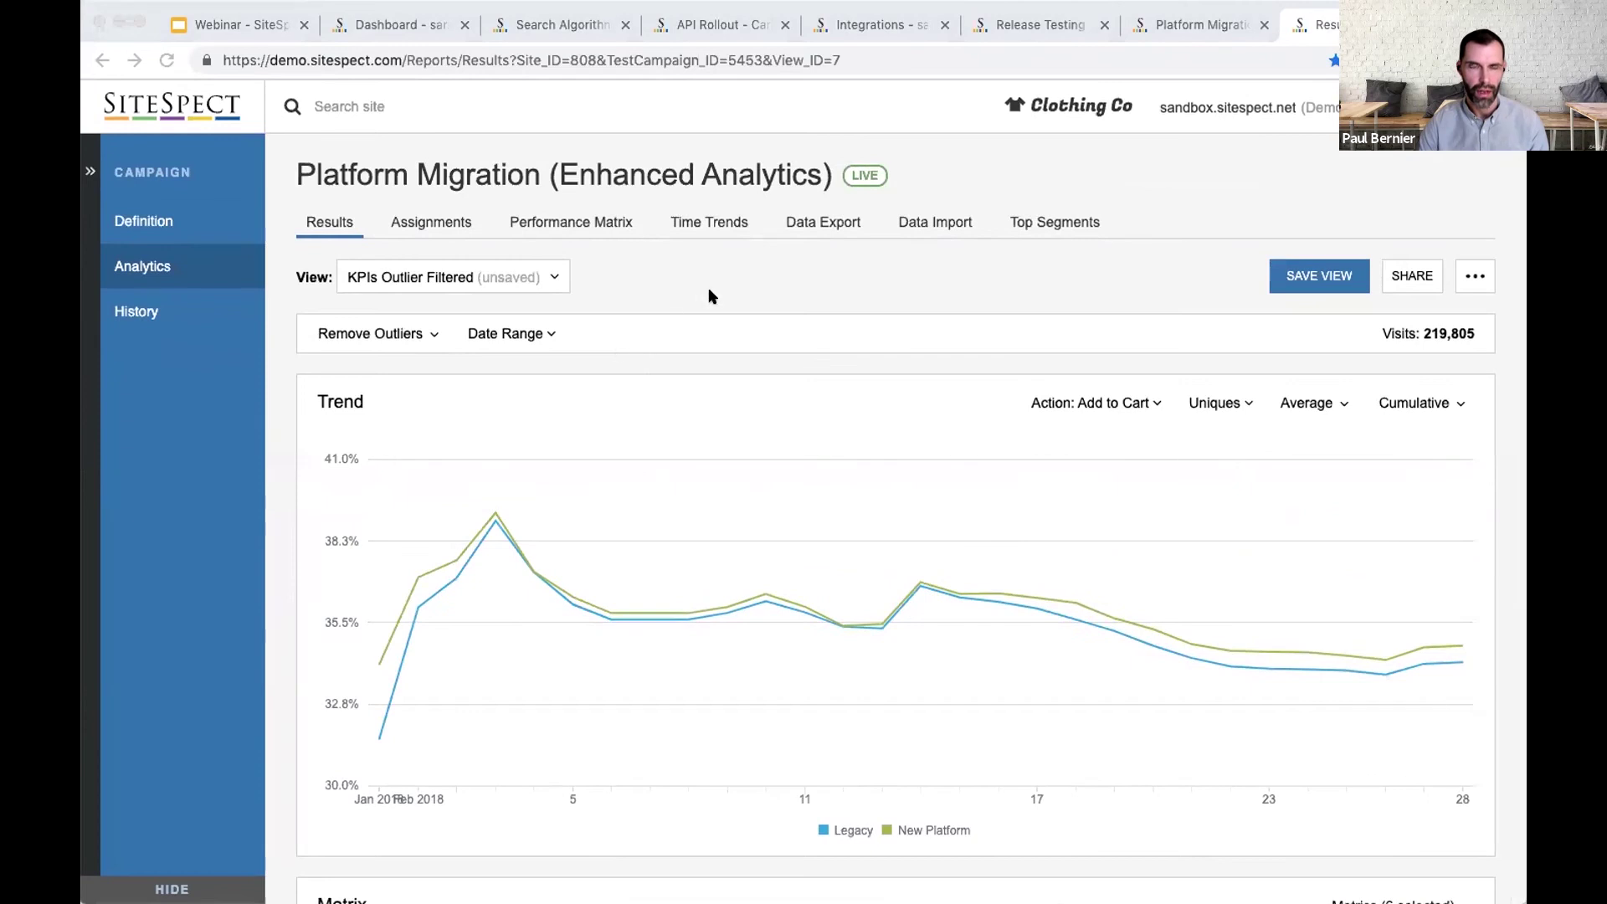
click(256, 28)
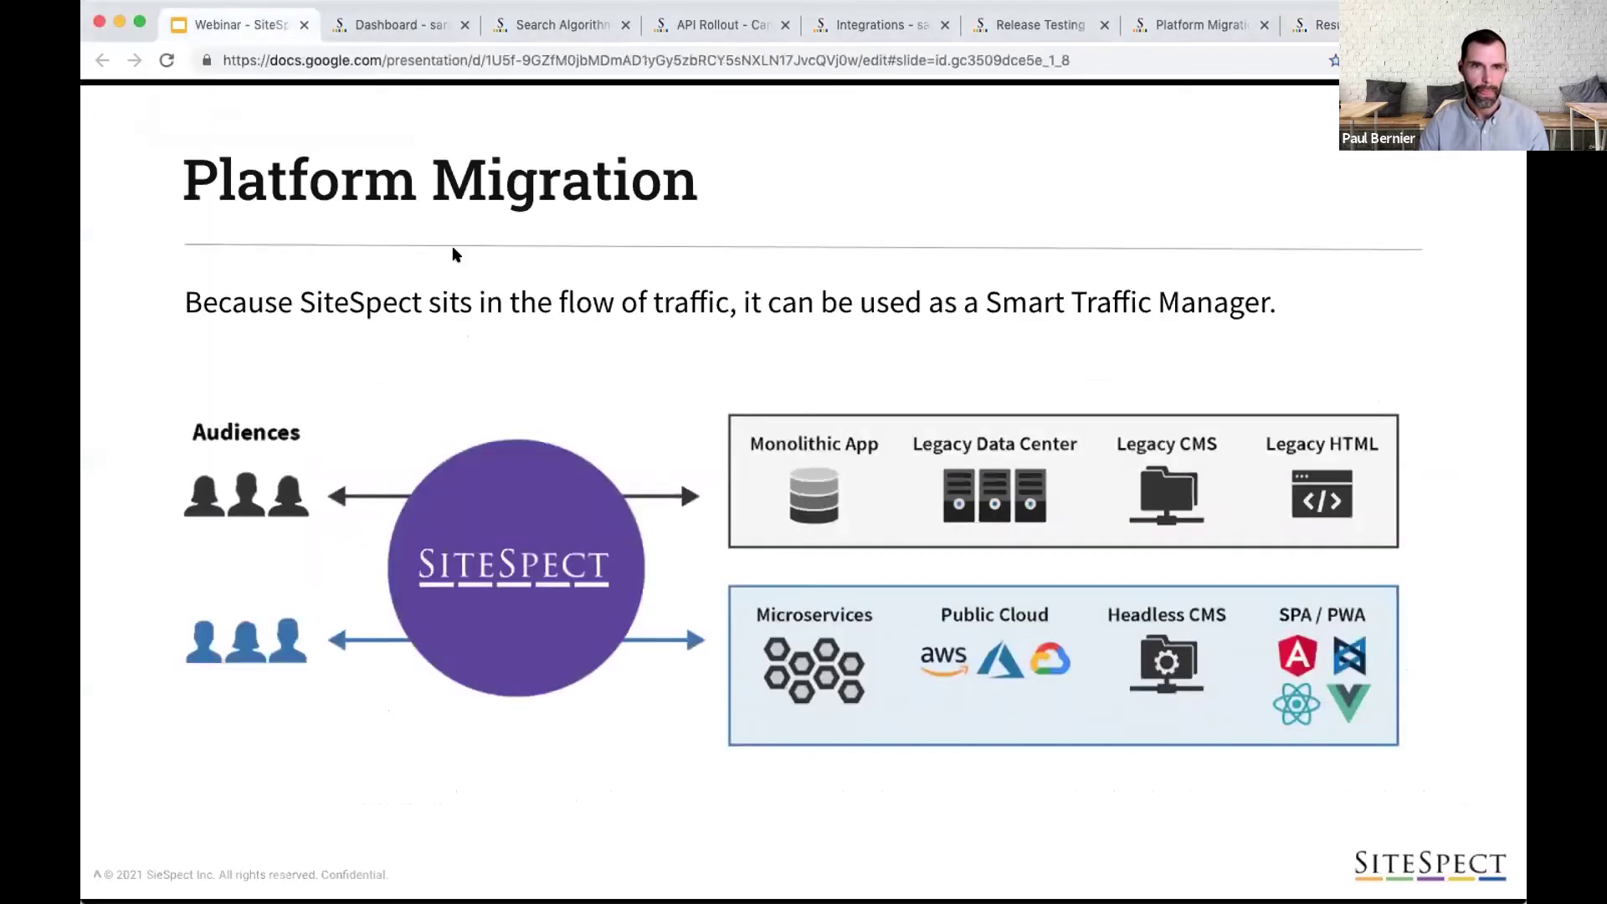
key(Right)
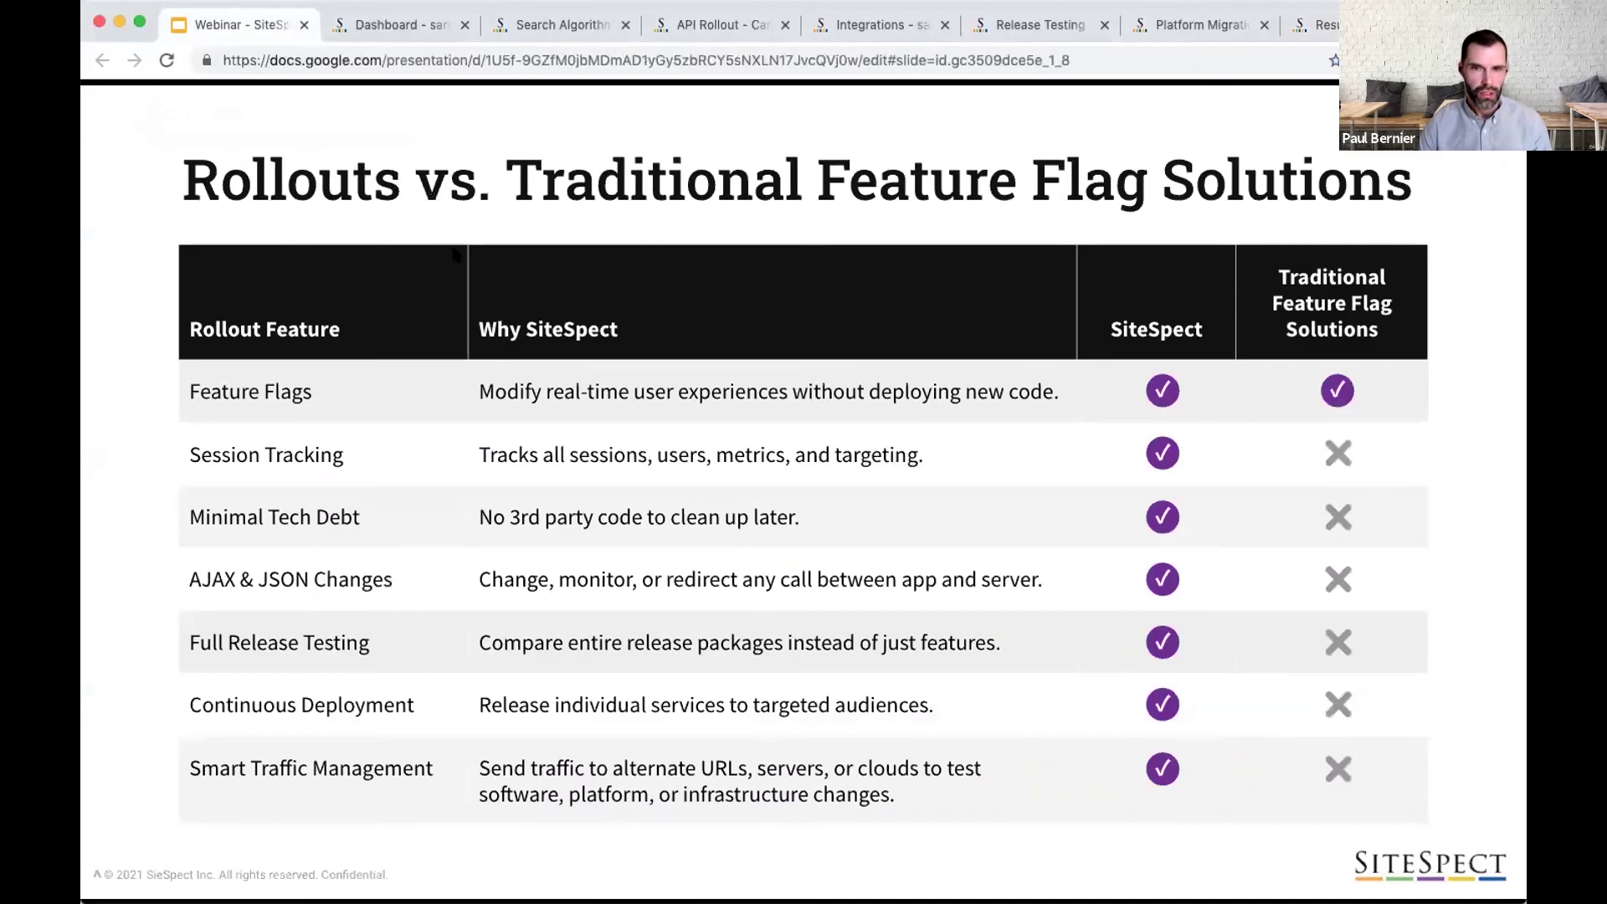